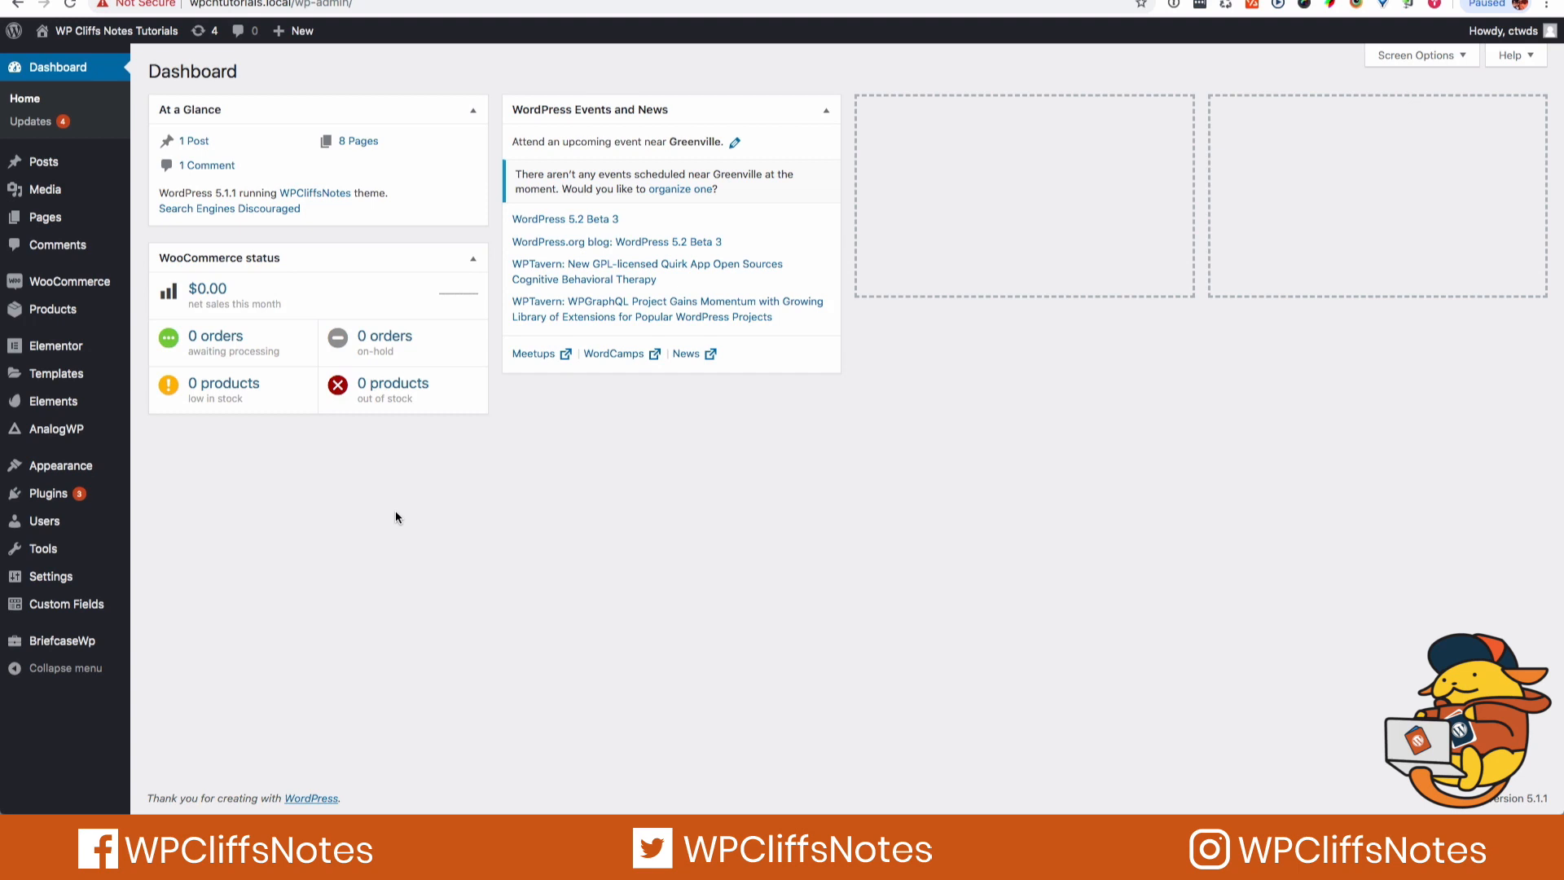
Open the Photographer field group from the Advanced Custom Fields groups for editing
mouse_move(71, 477)
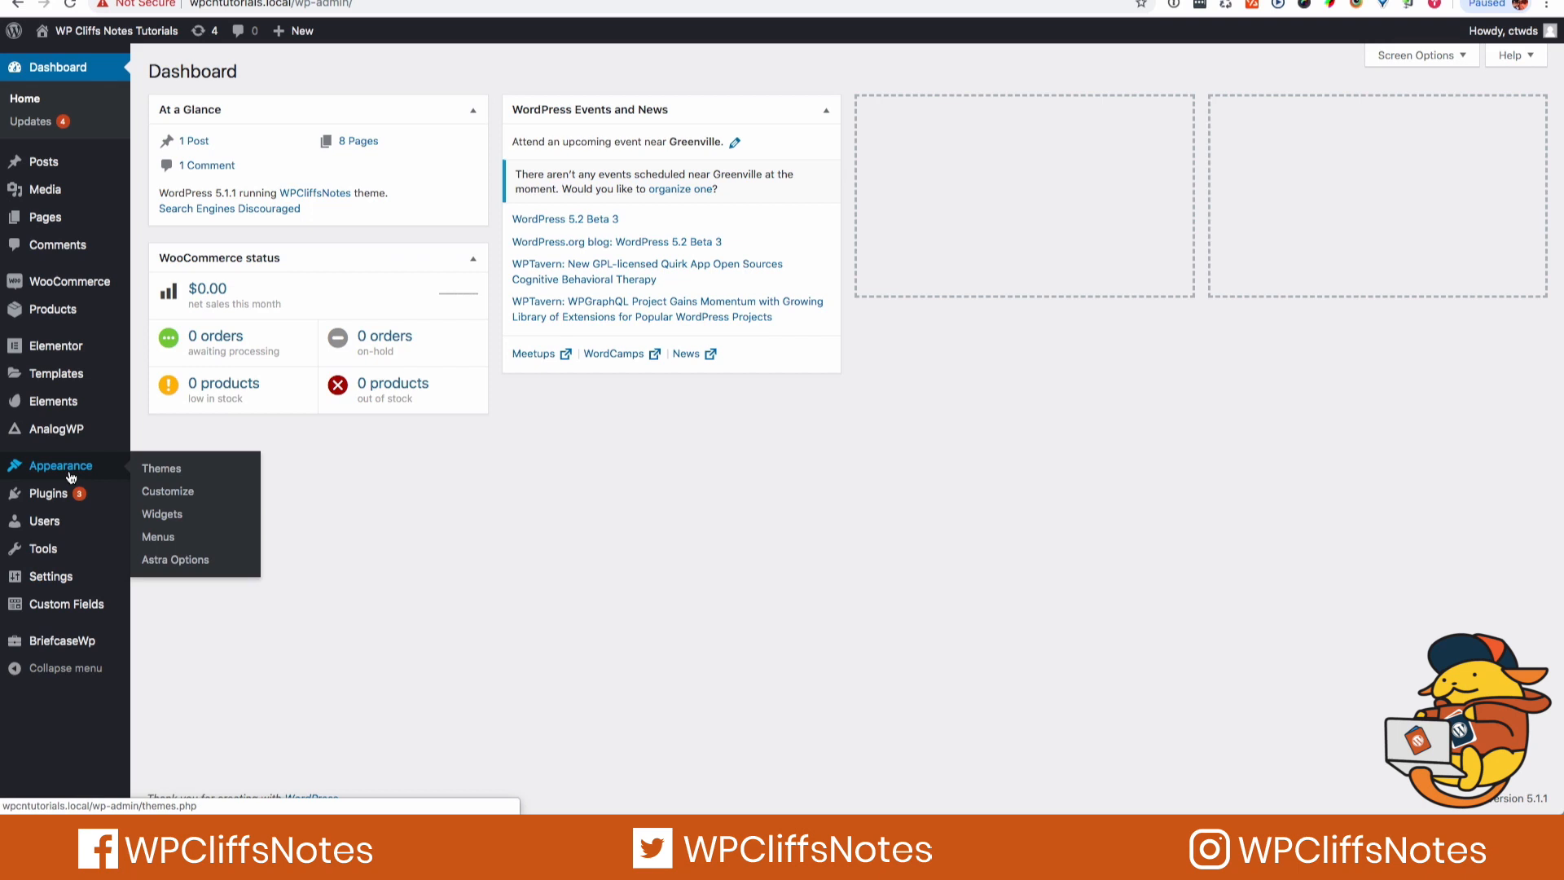
mouse_move(51, 593)
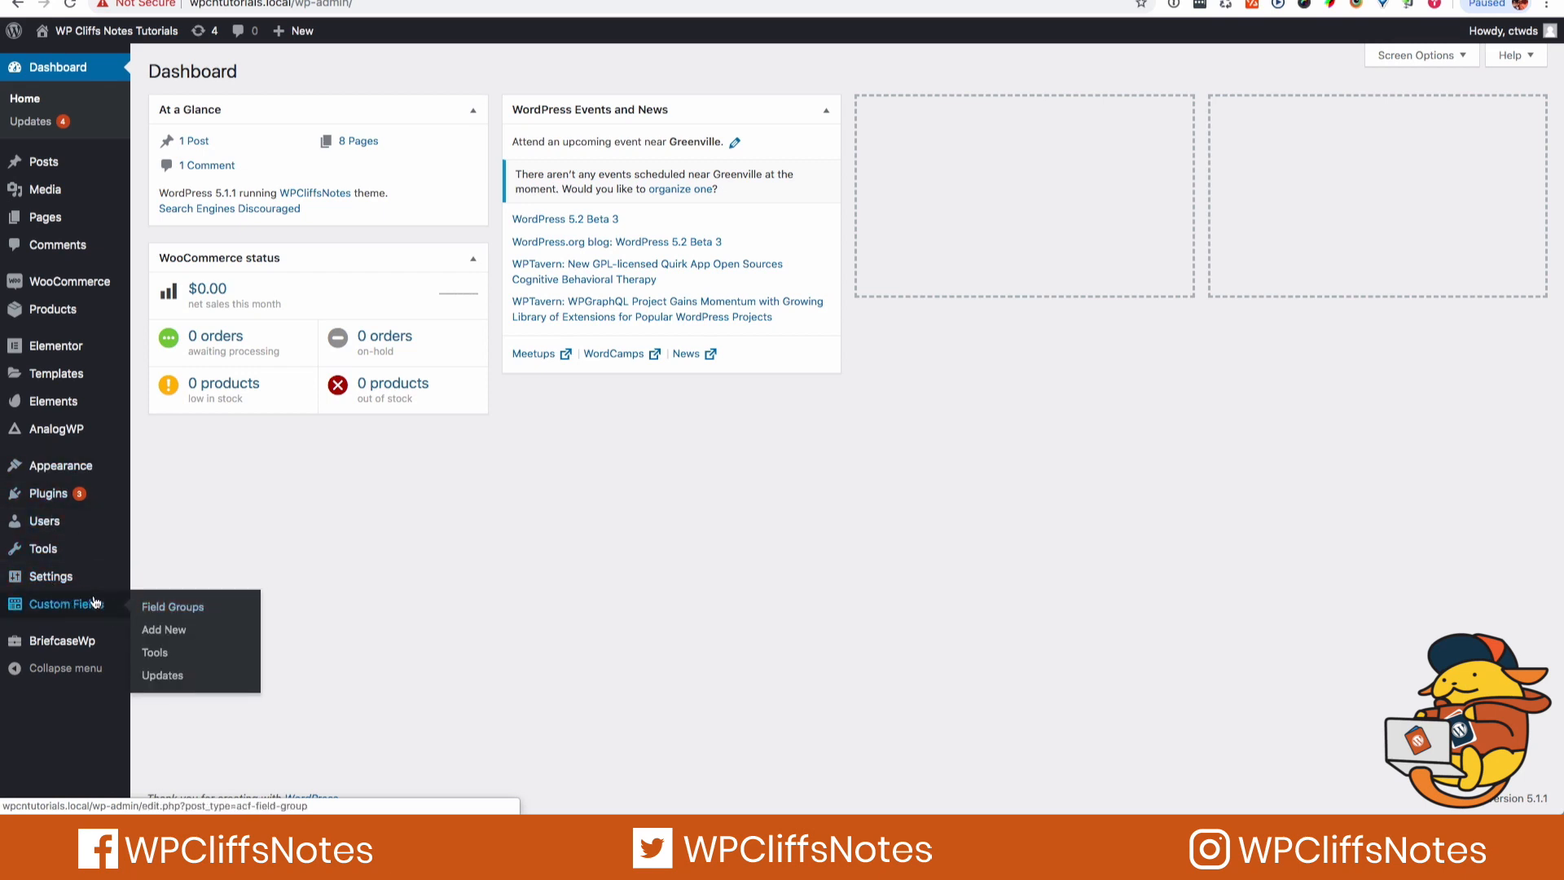
left_click(154, 608)
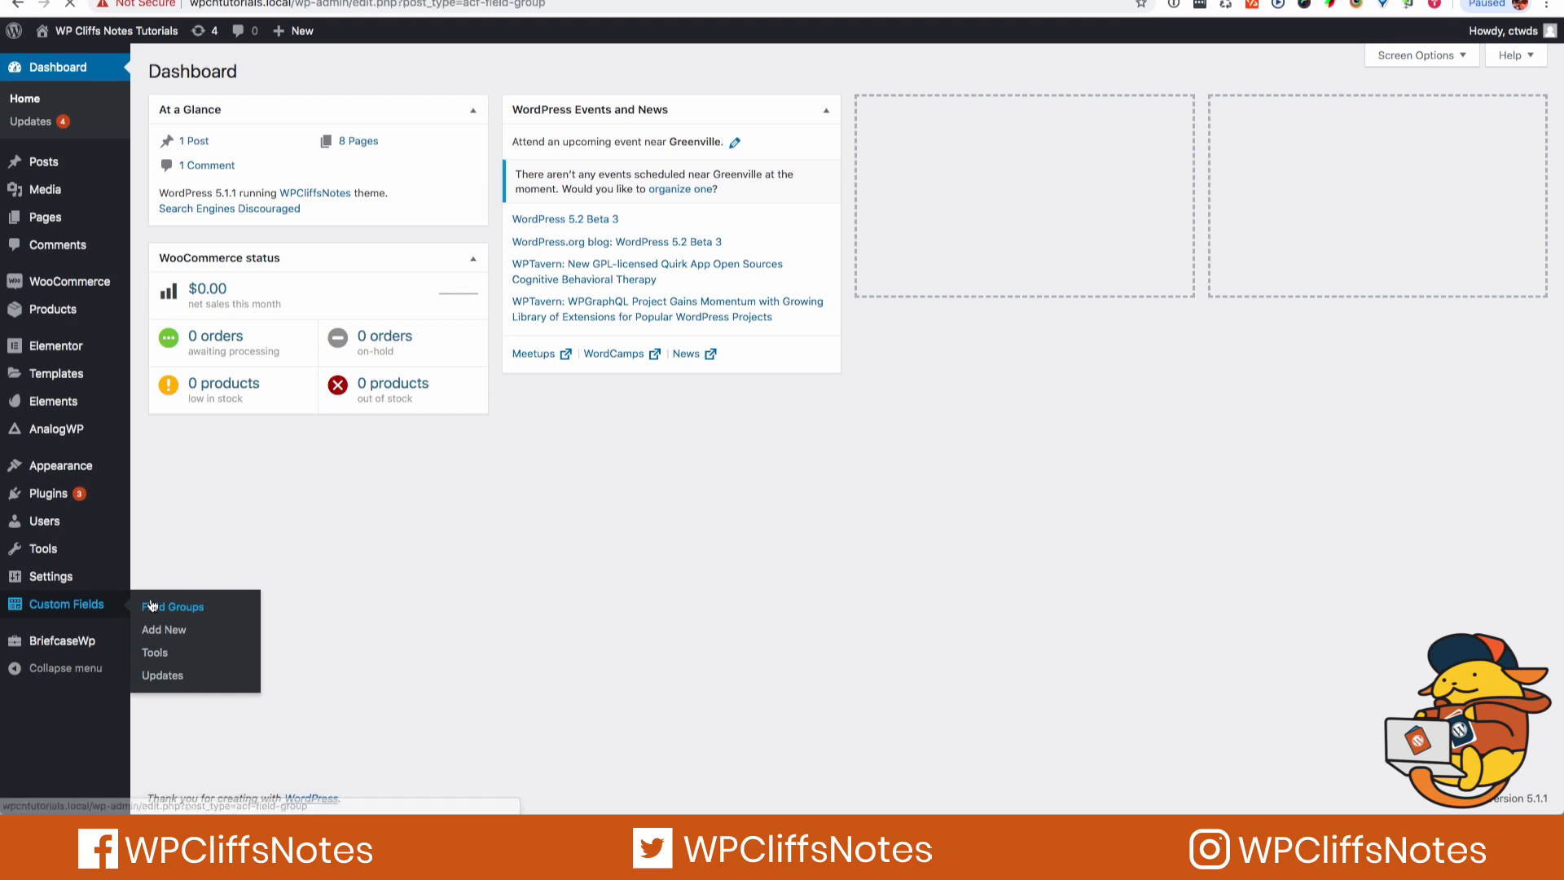
mouse_move(207, 161)
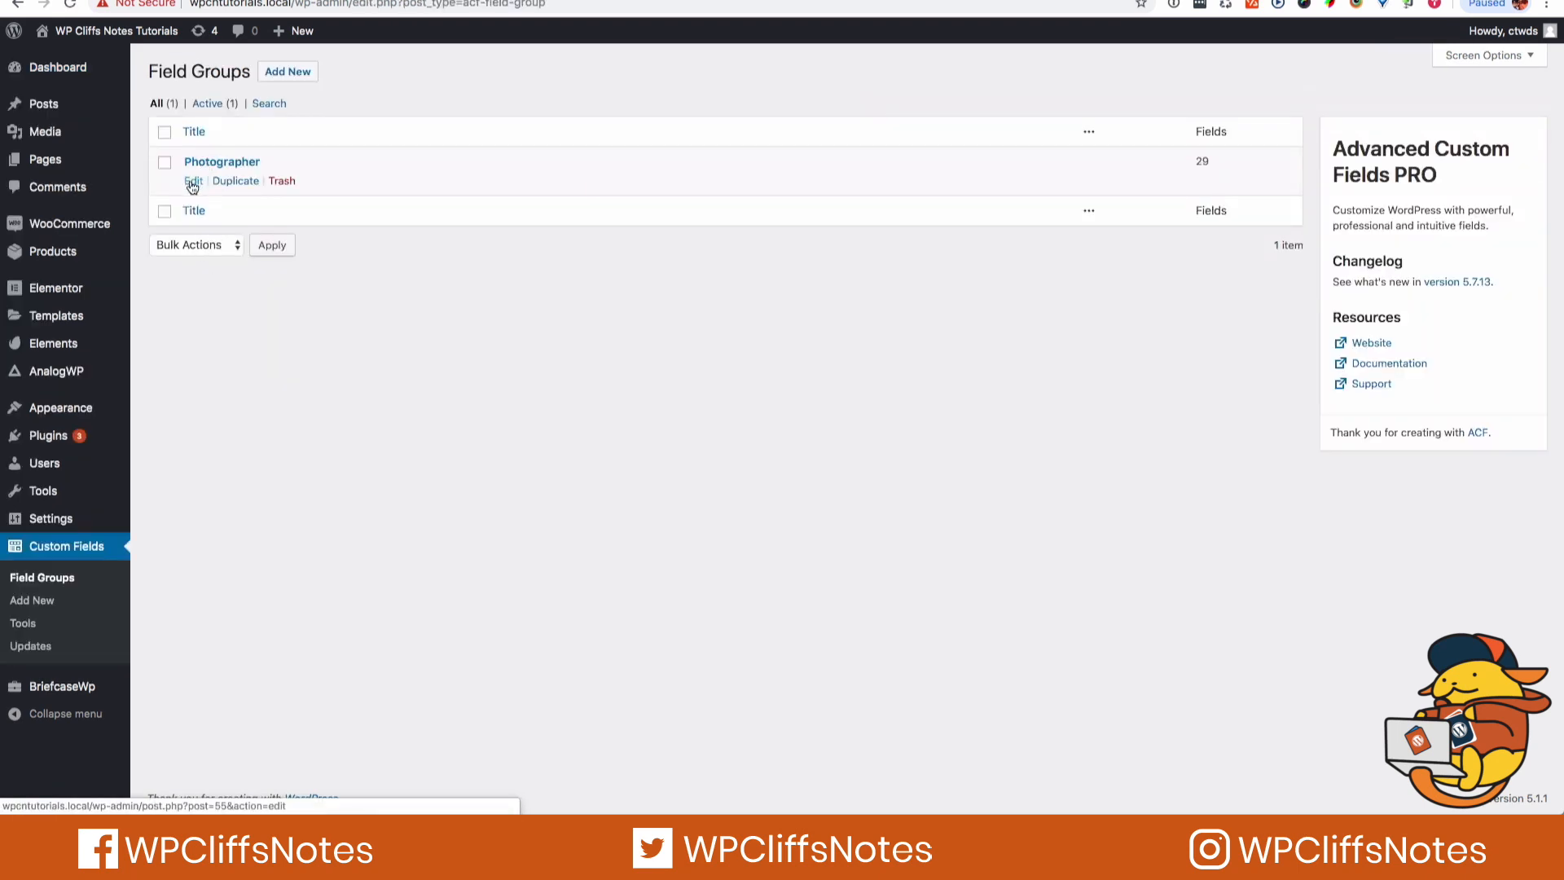
left_click(193, 183)
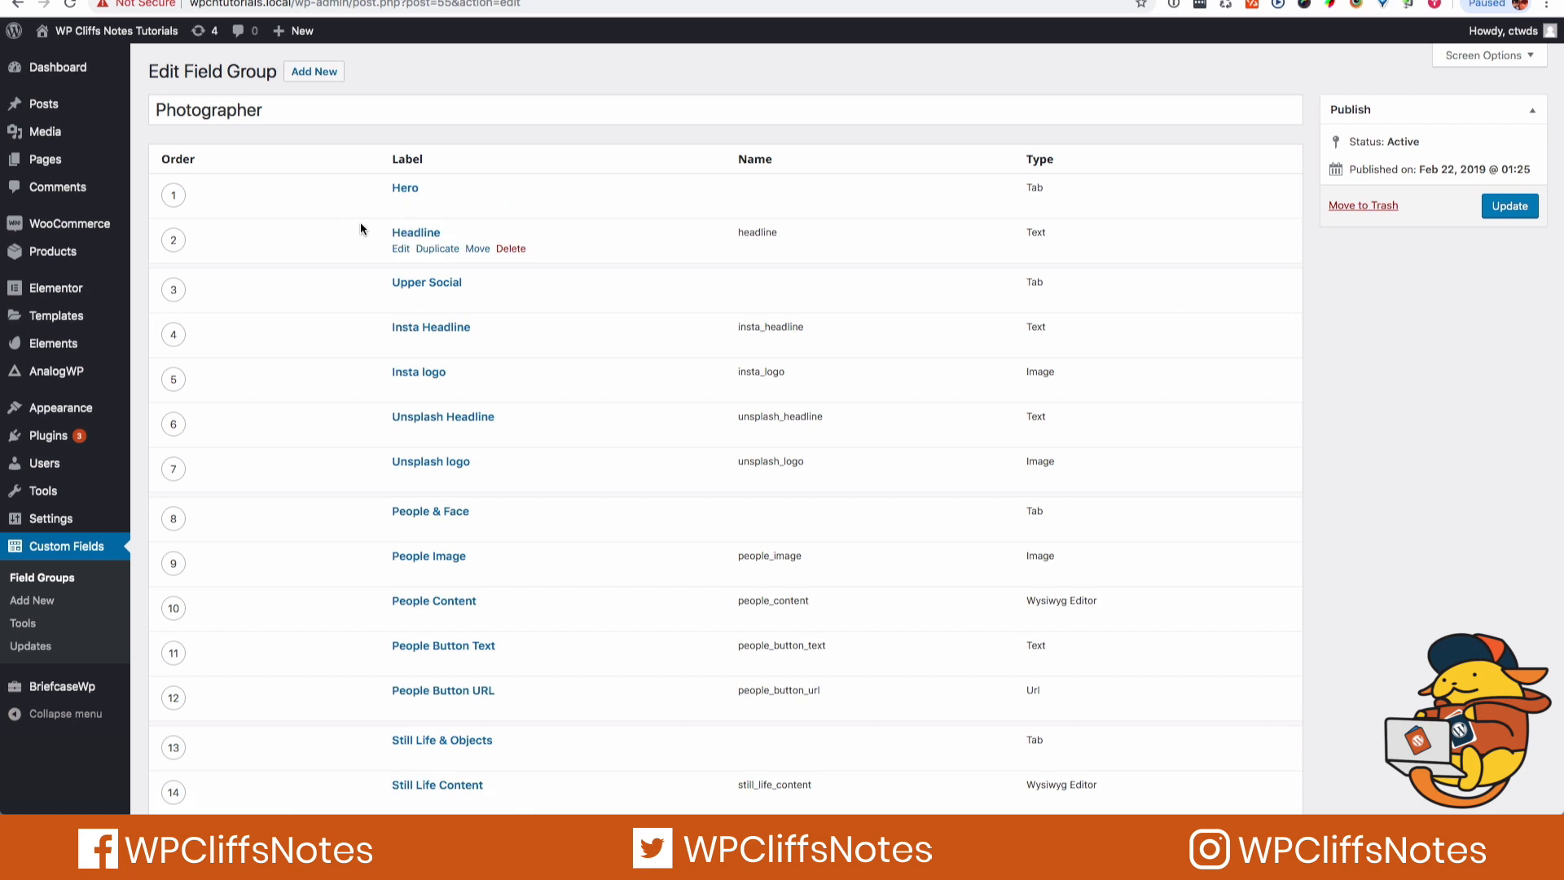
Look at the settings of the Hero tab field and collapse them again
left_click(400, 204)
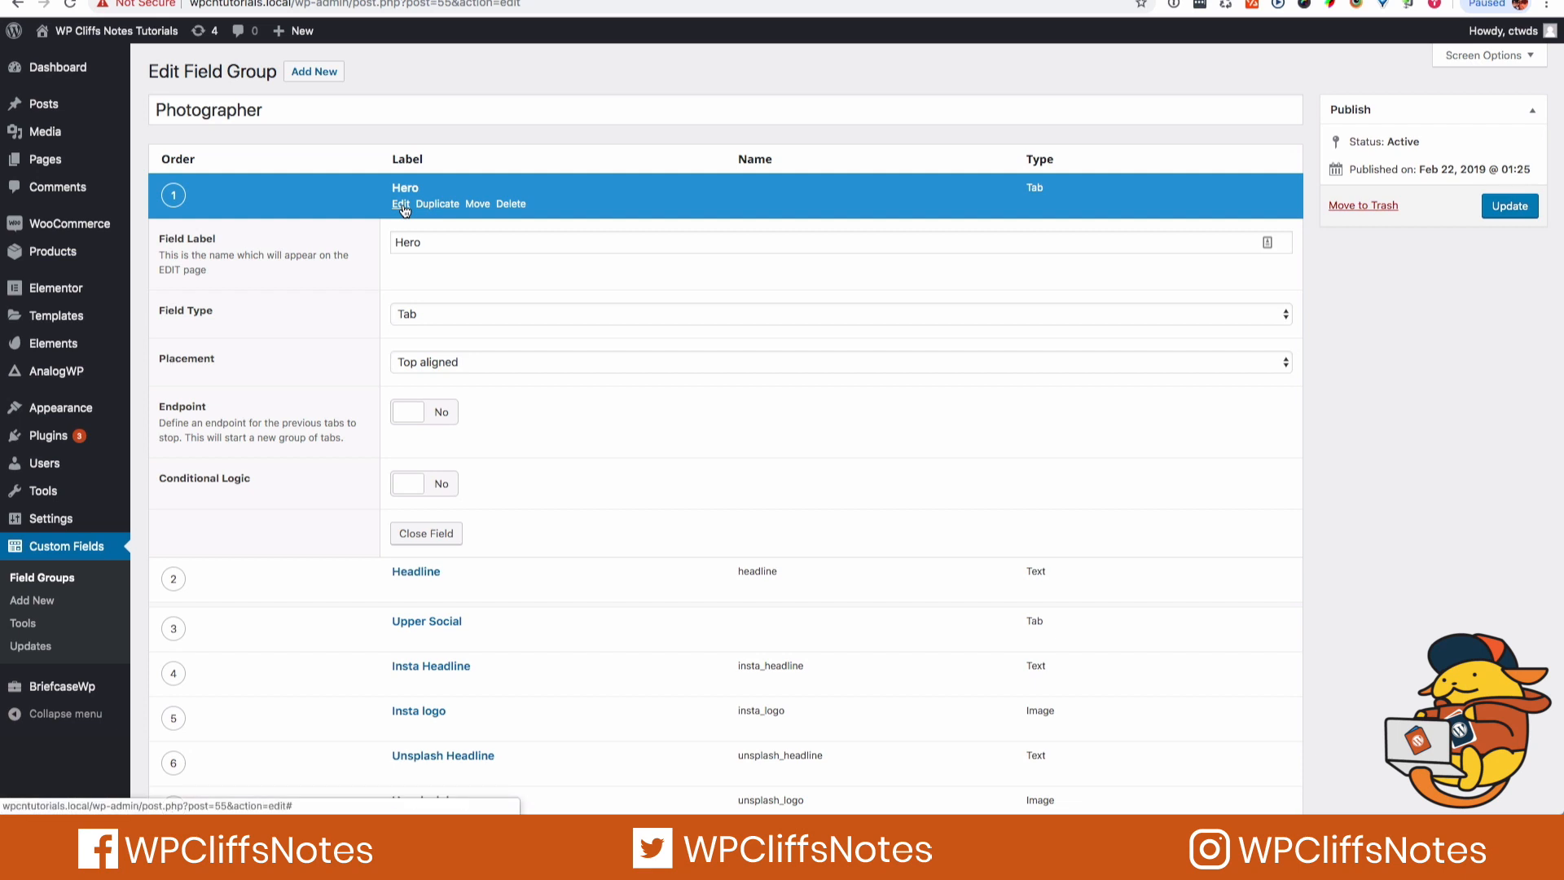
left_click(401, 205)
left_click(401, 205)
left_click(401, 206)
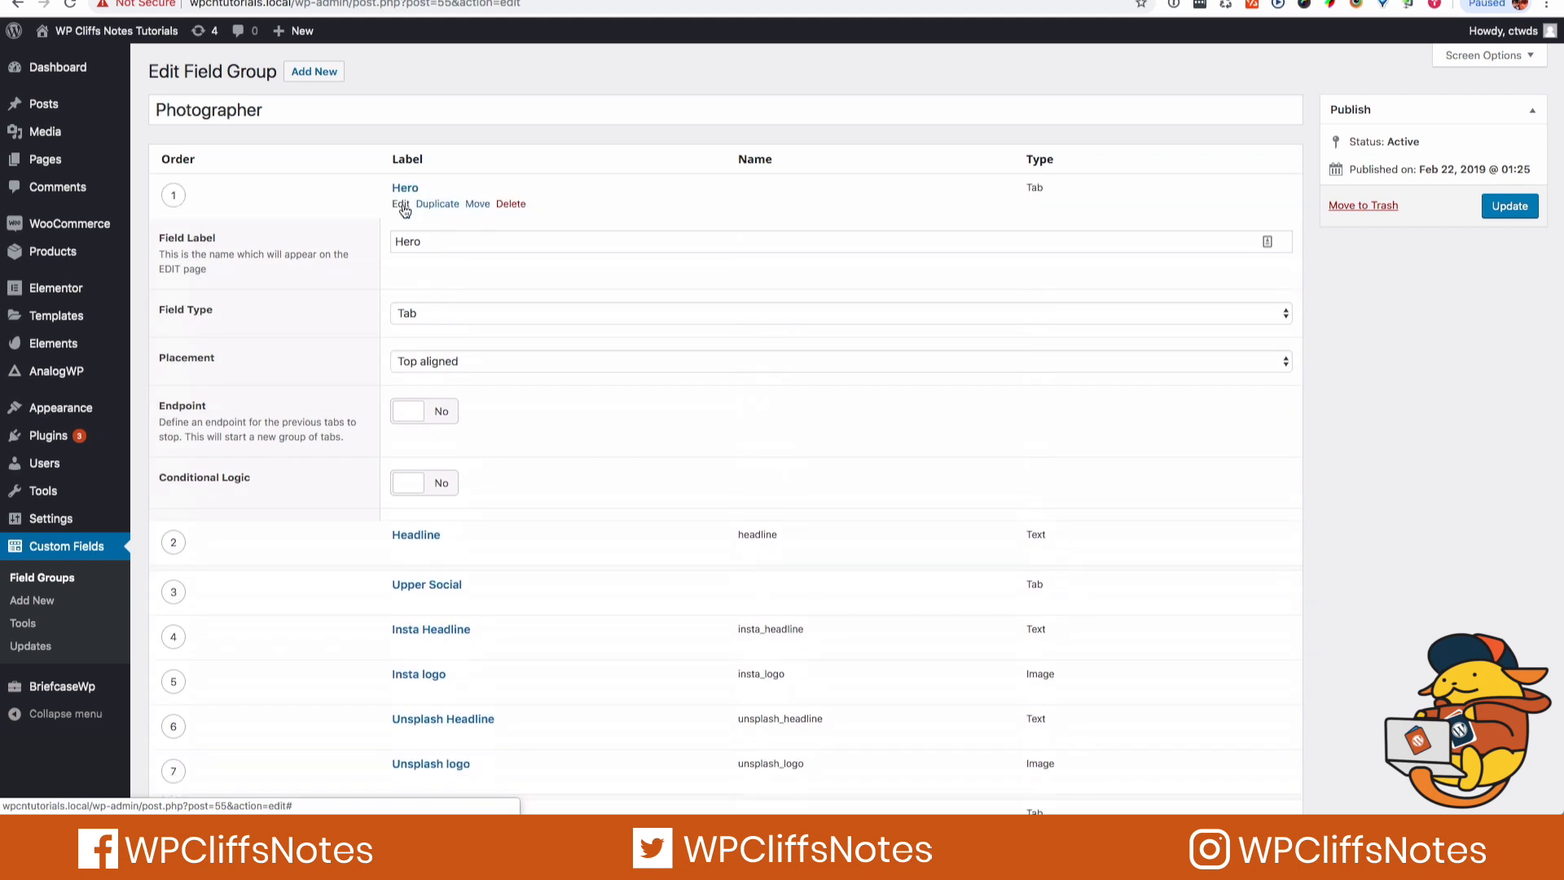
Review the remaining fields of the Photographer group, including the Photographer Photo field's settings, down to the location rules
scroll(402, 480, "down", 3)
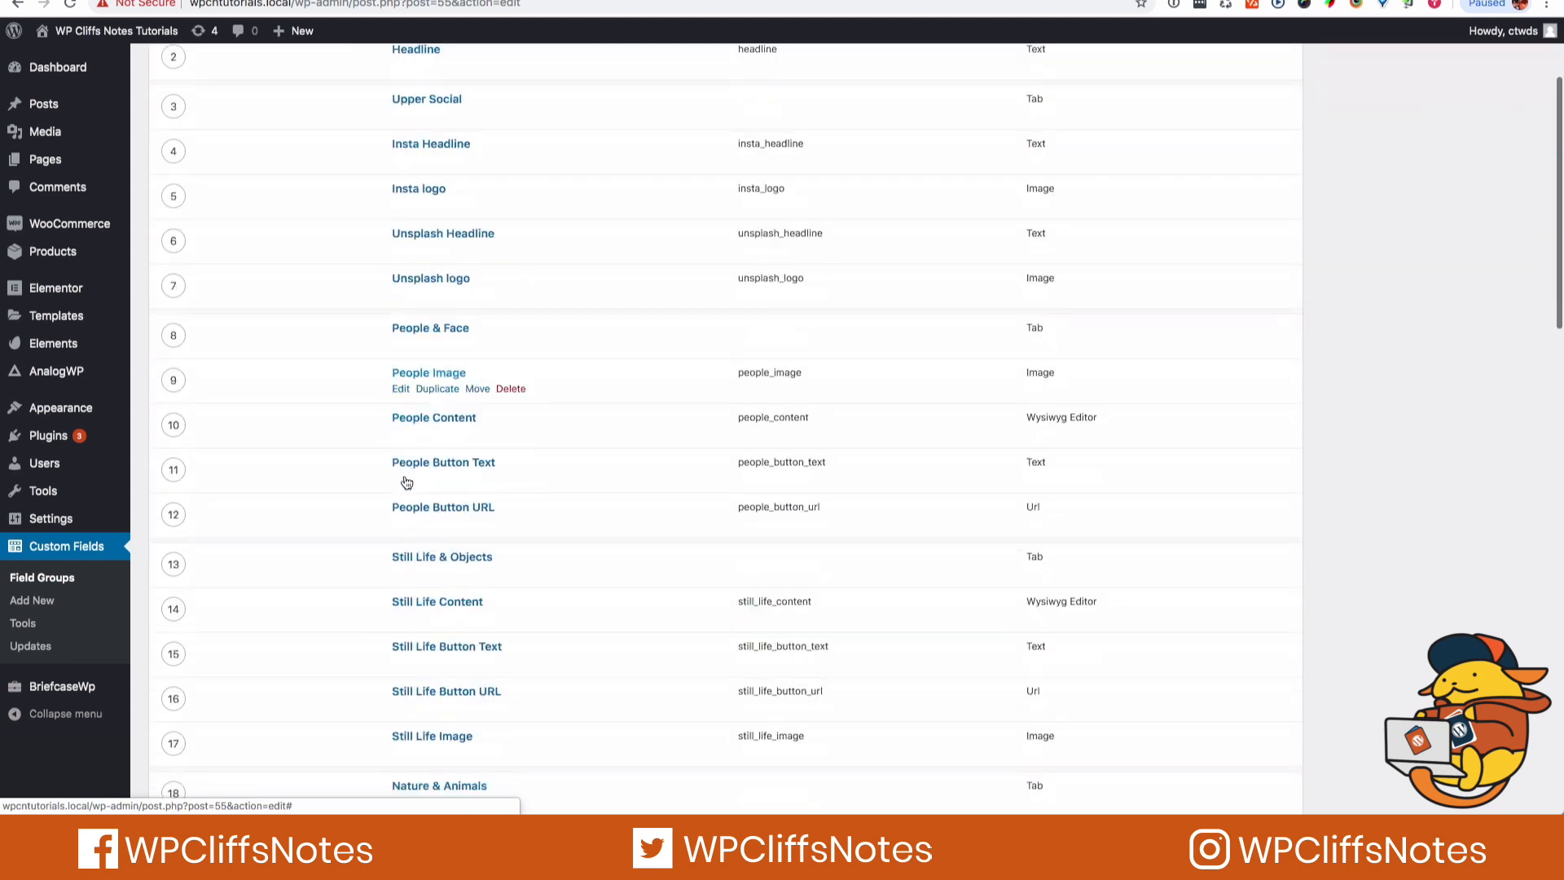
scroll(405, 481, "down", 3)
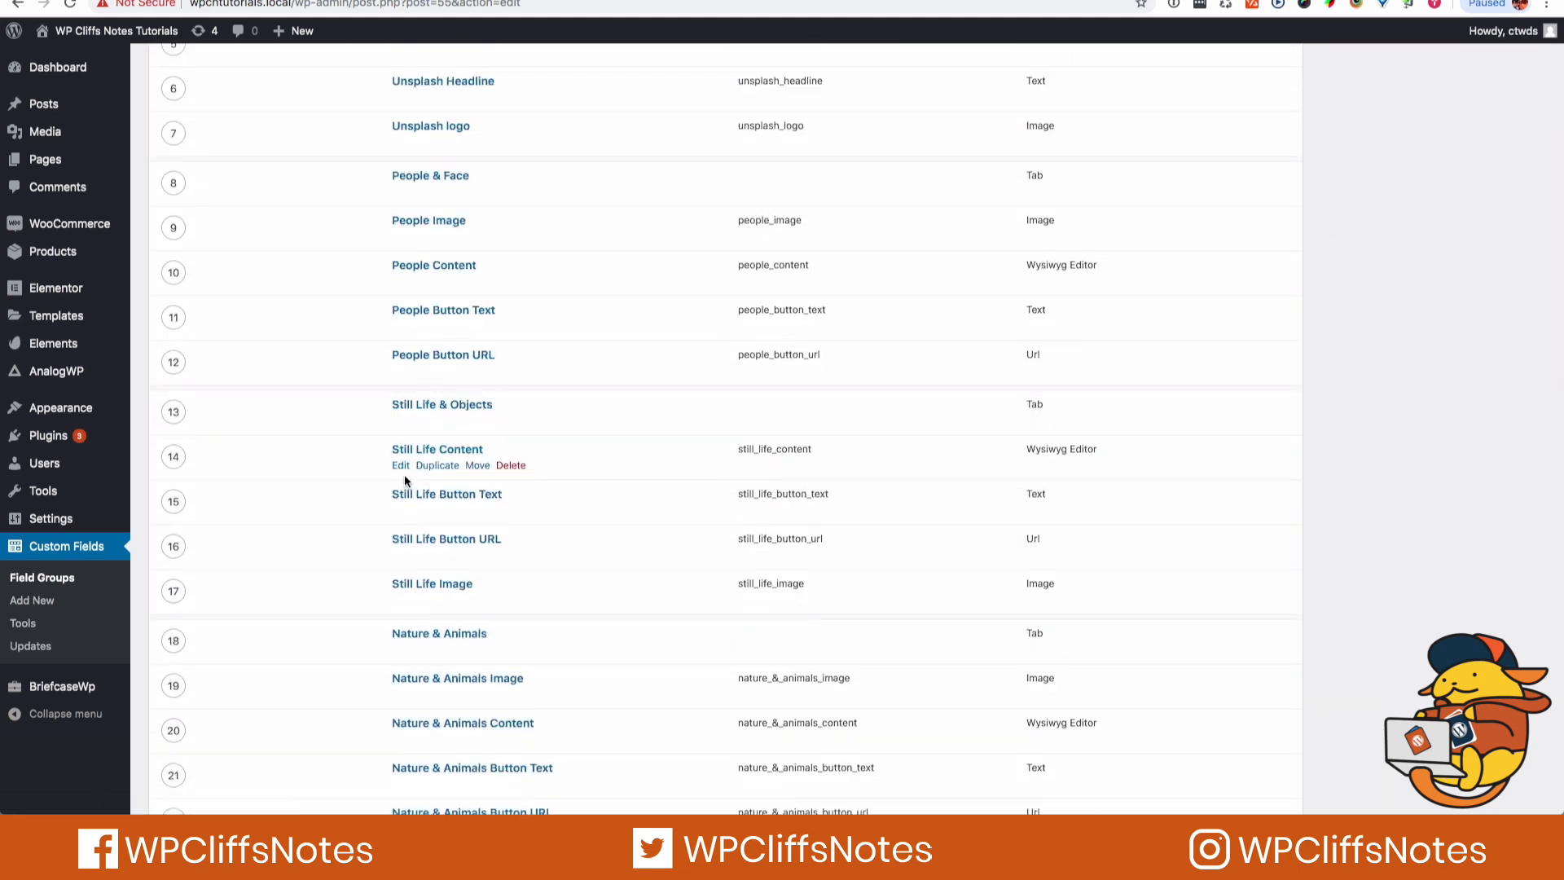
scroll(405, 480, "down", 3)
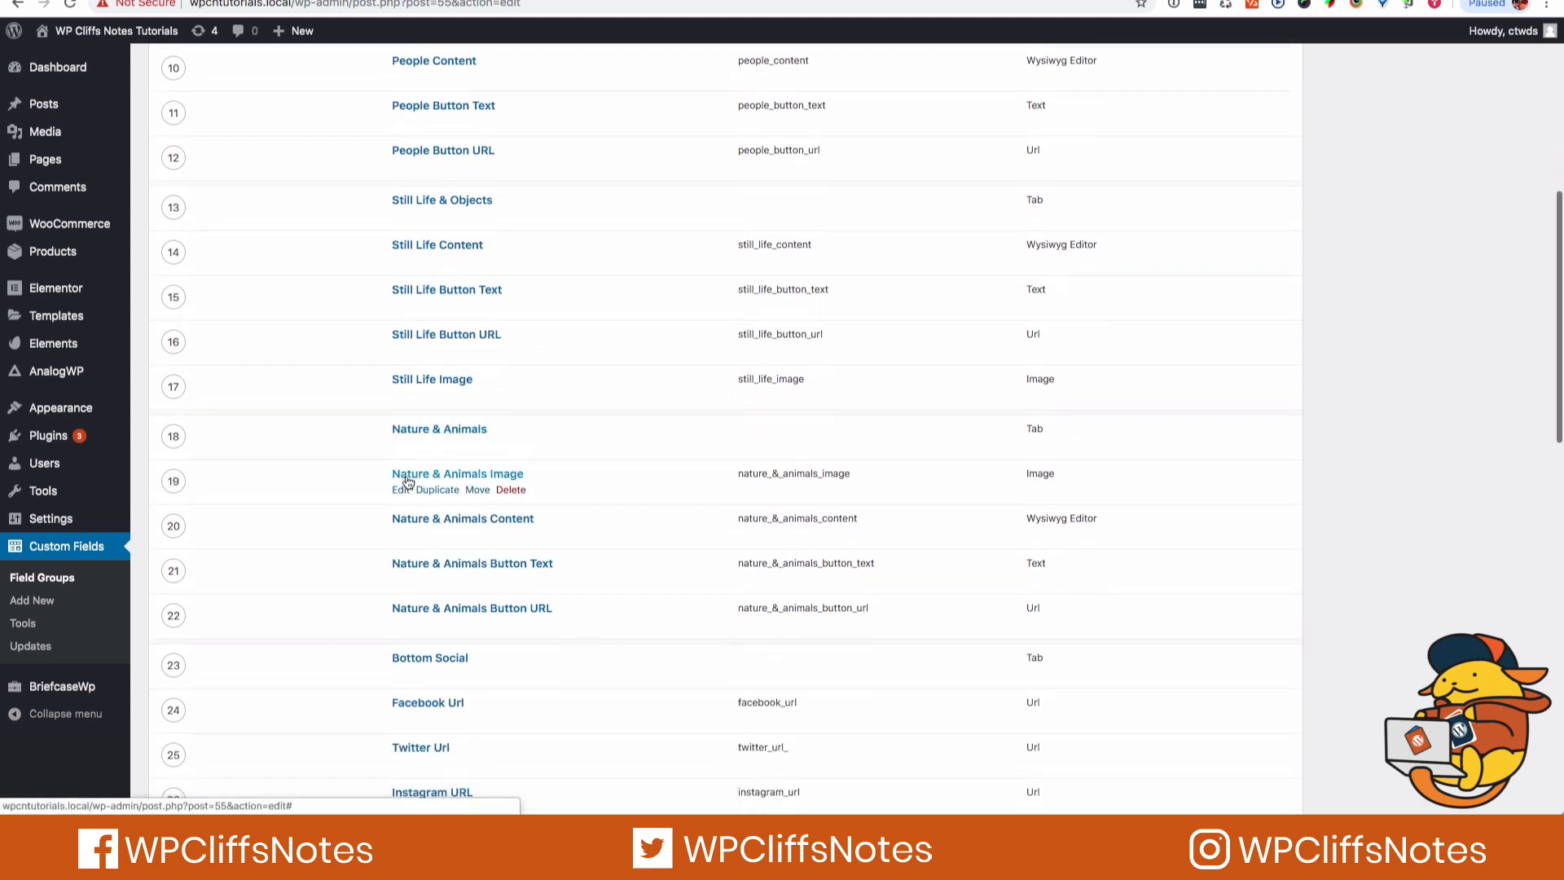
scroll(408, 482, "down", 5)
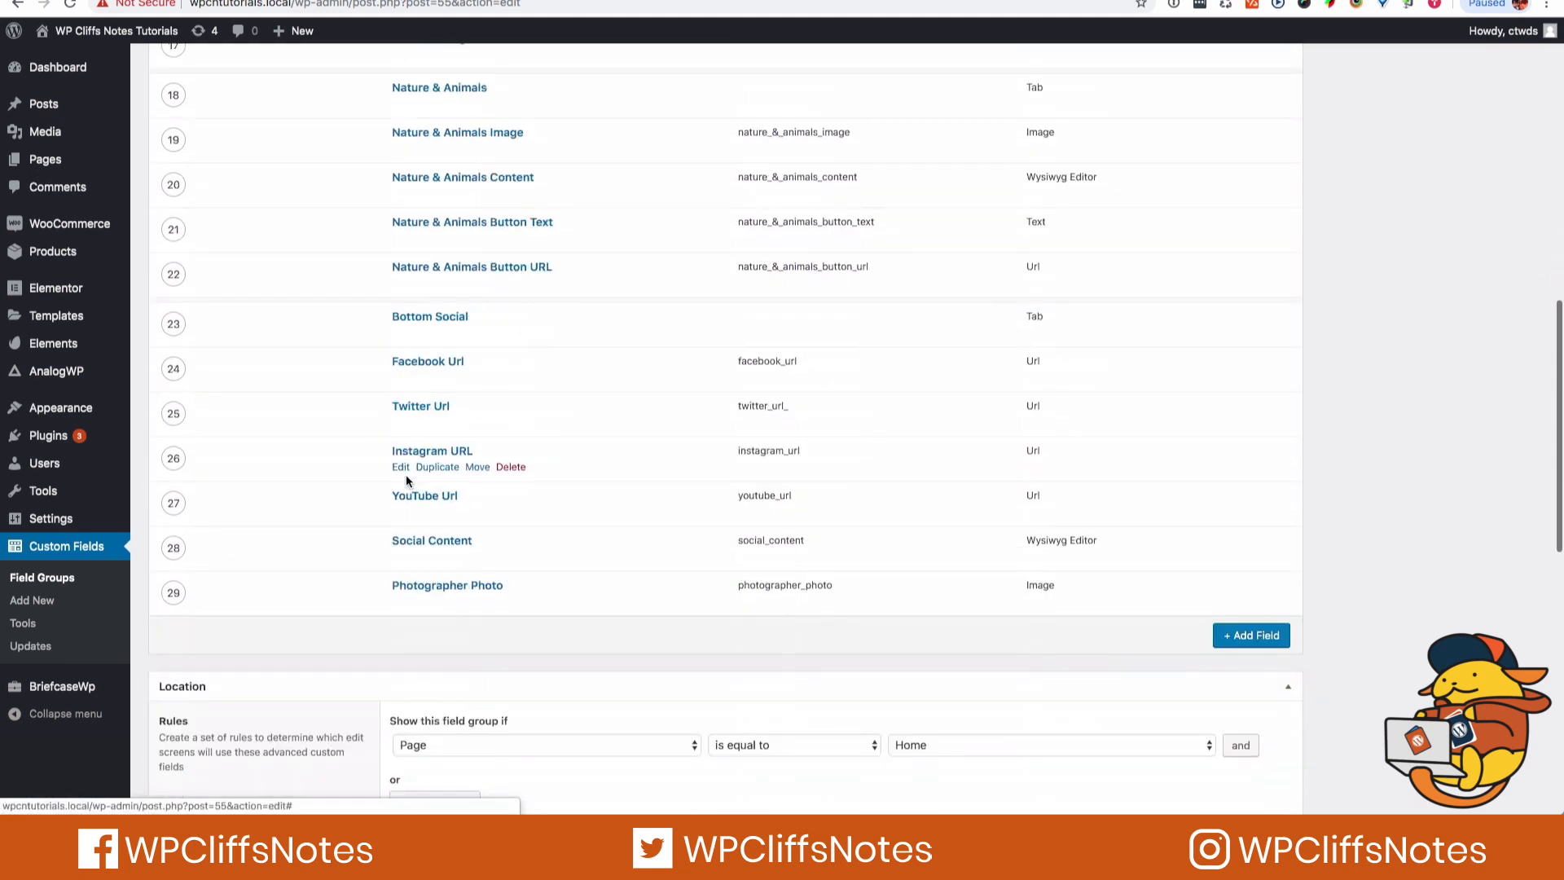
mouse_move(404, 597)
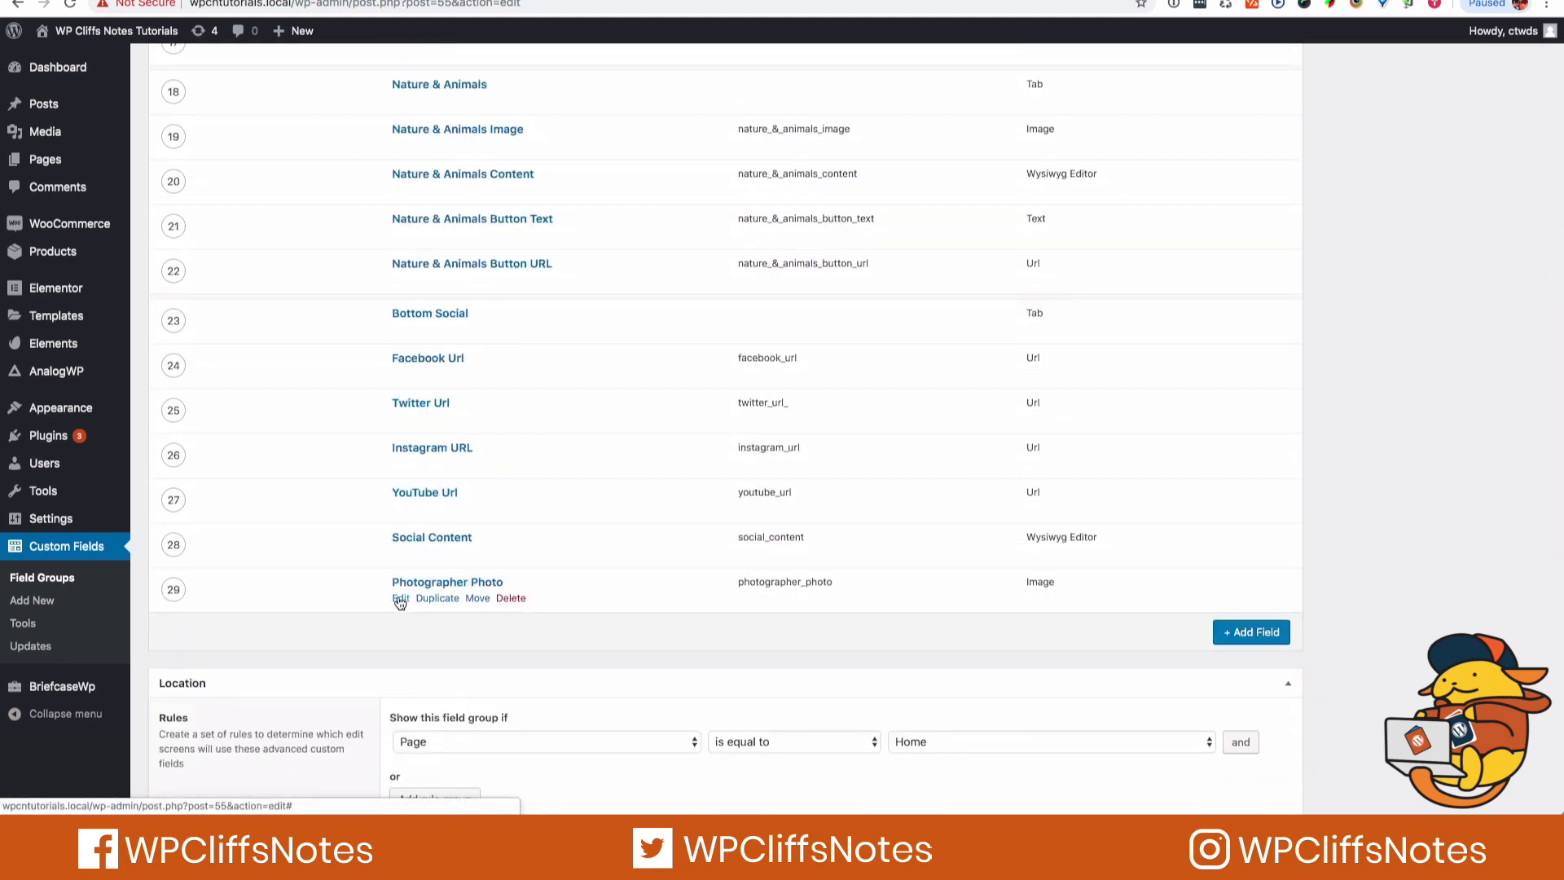
left_click(400, 600)
left_click(400, 599)
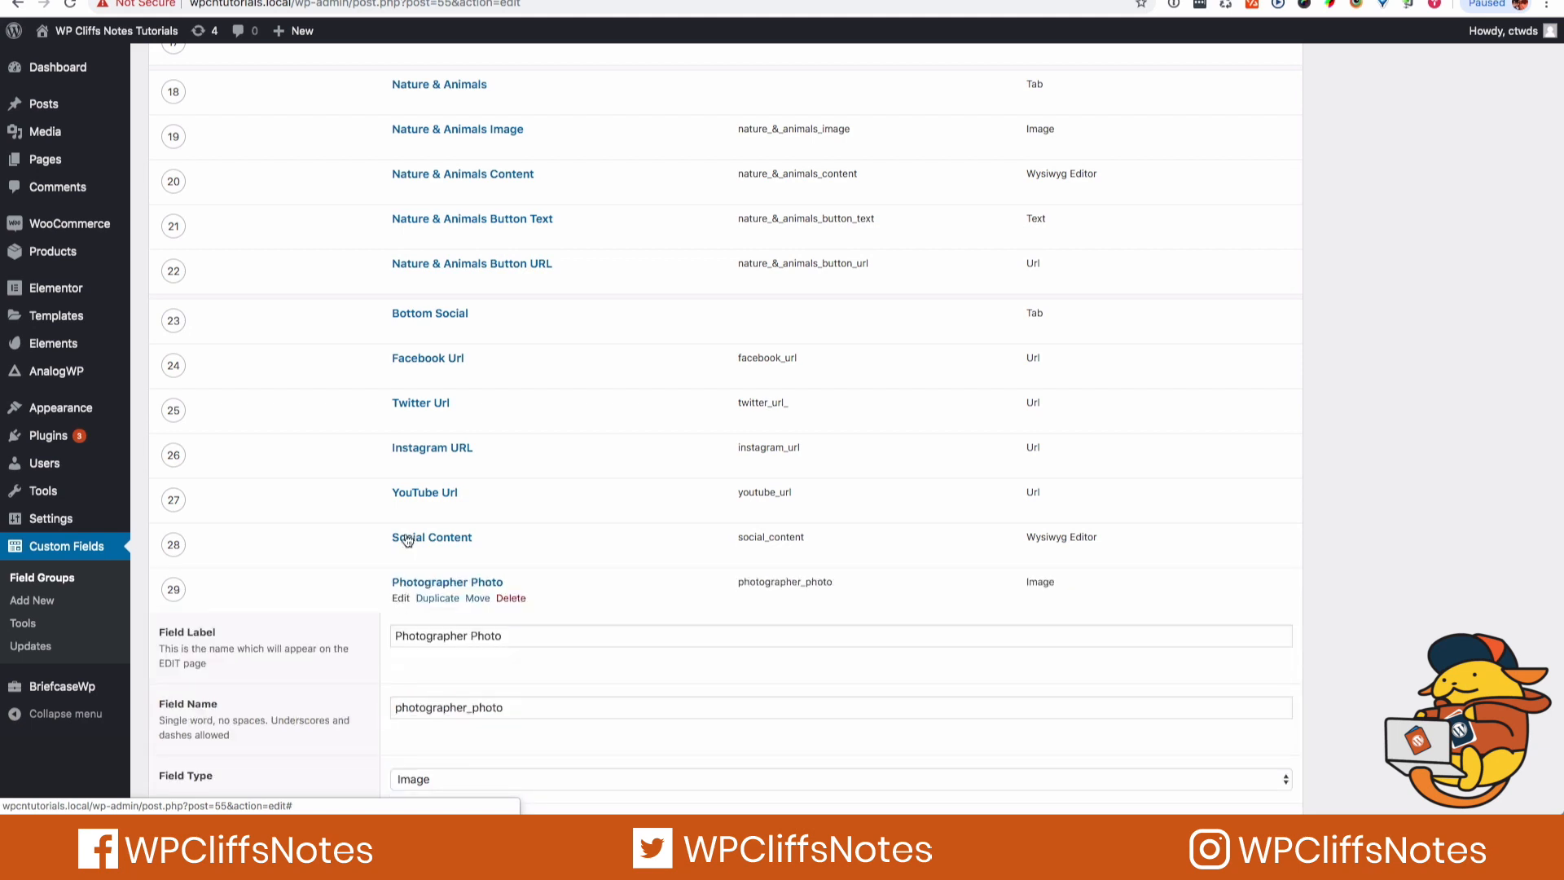
scroll(402, 399, "up", 3)
scroll(403, 399, "up", 3)
scroll(402, 399, "up", 1)
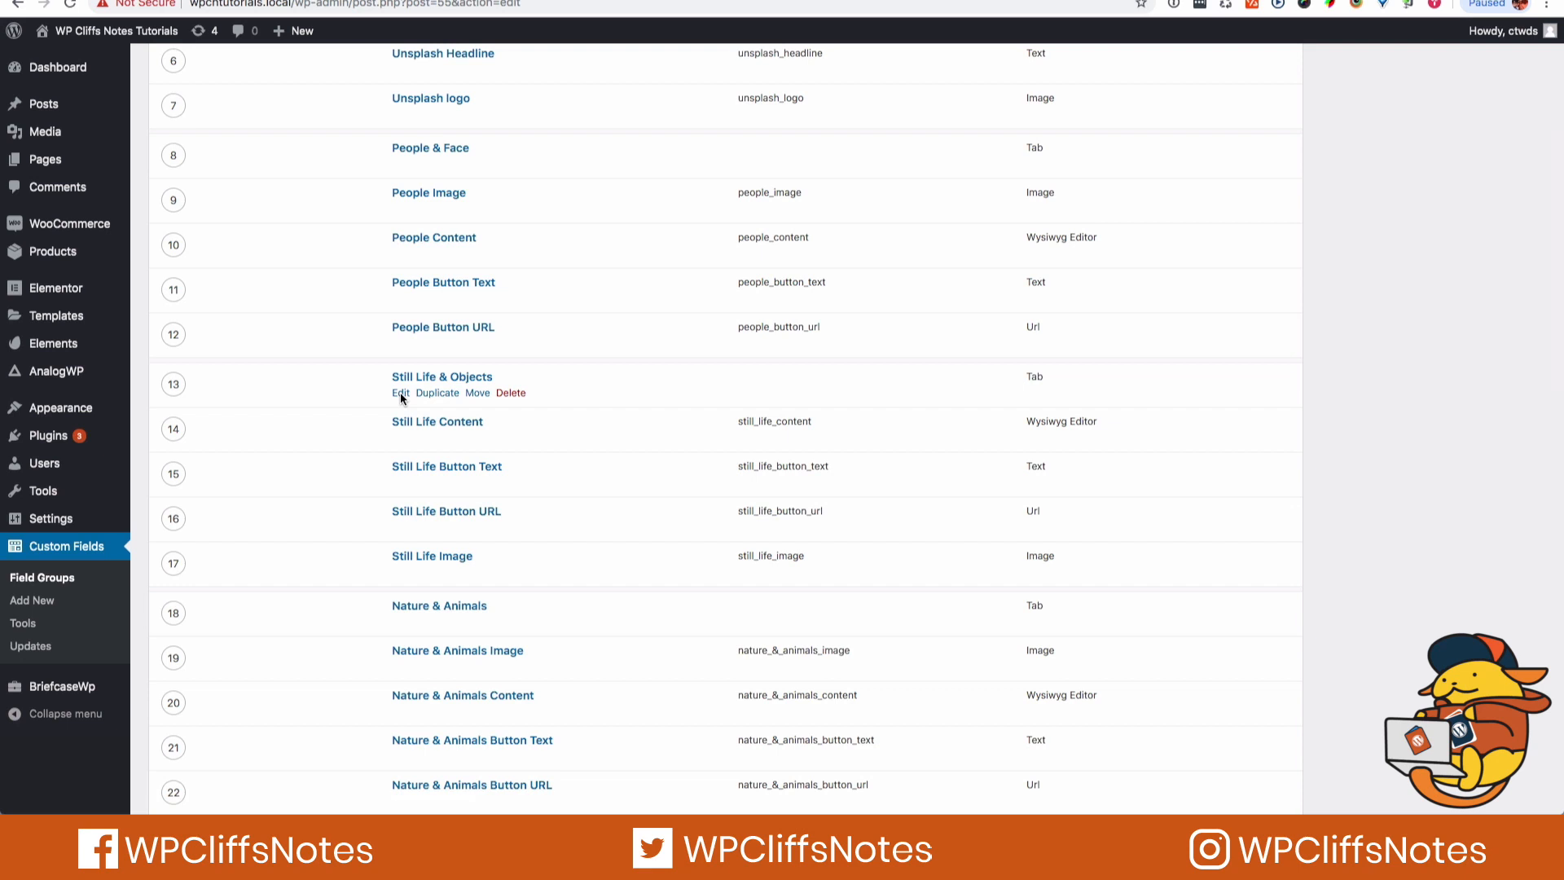
scroll(510, 600, "down", 10)
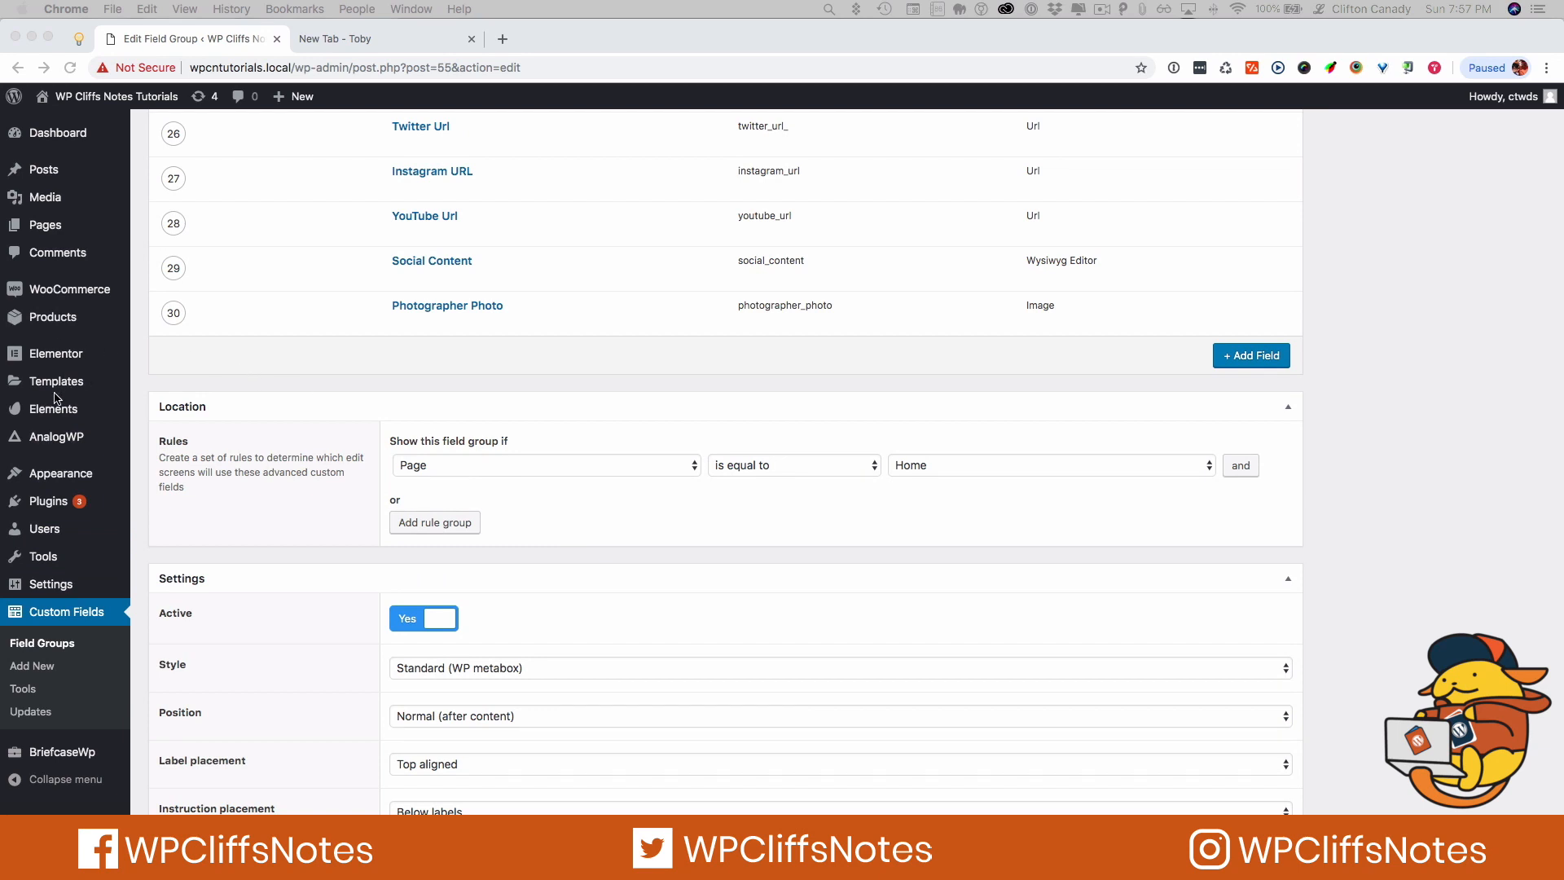
Open the Home page from the list of all pages in the WordPress editor
left_click(54, 232)
mouse_move(55, 233)
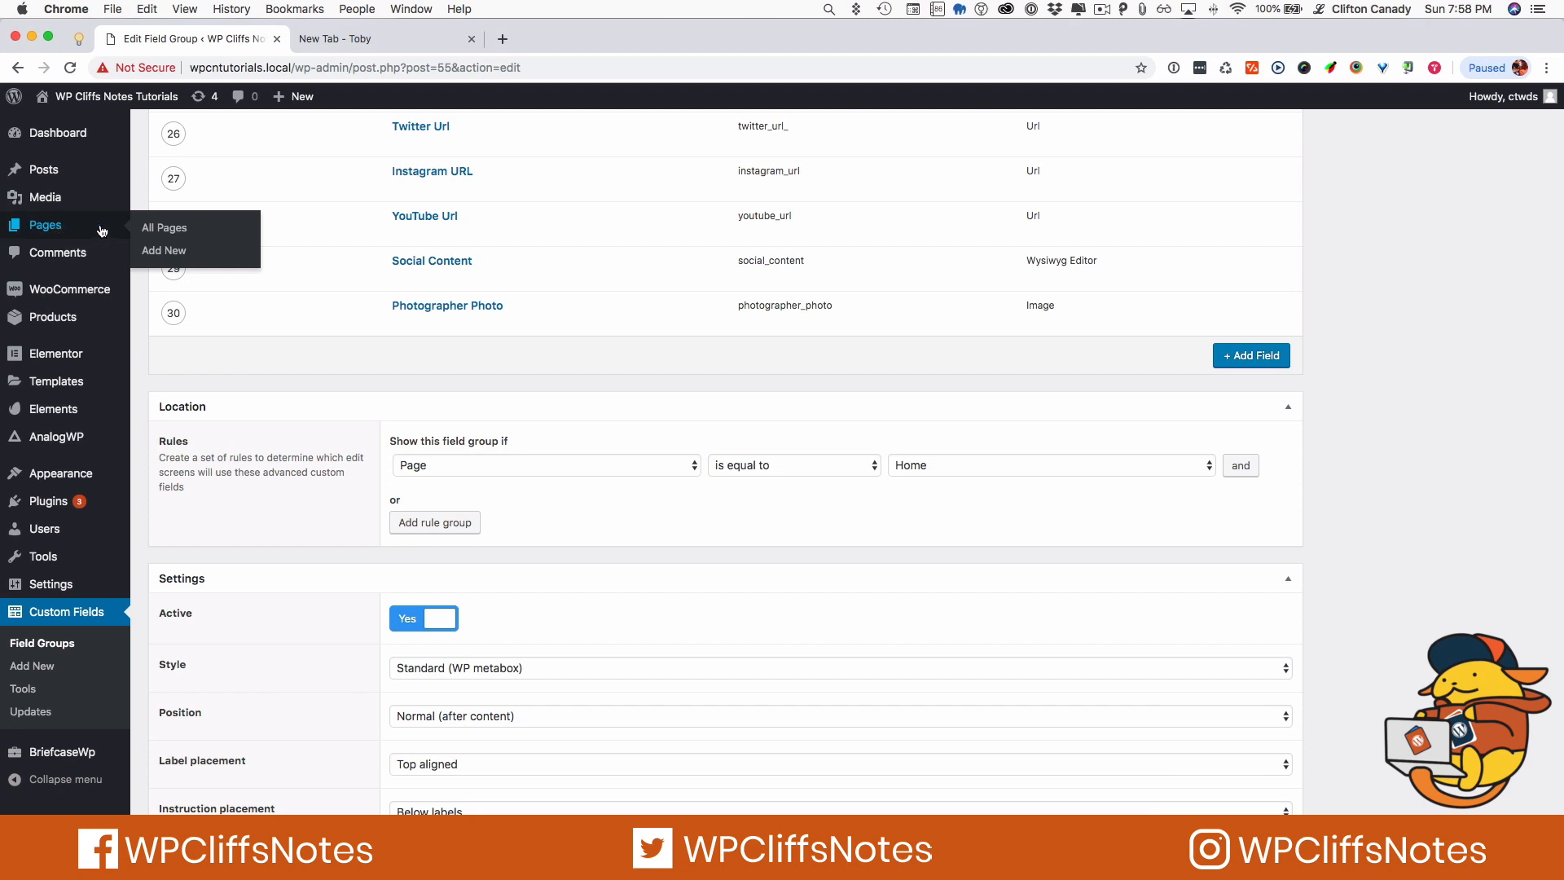
left_click(170, 231)
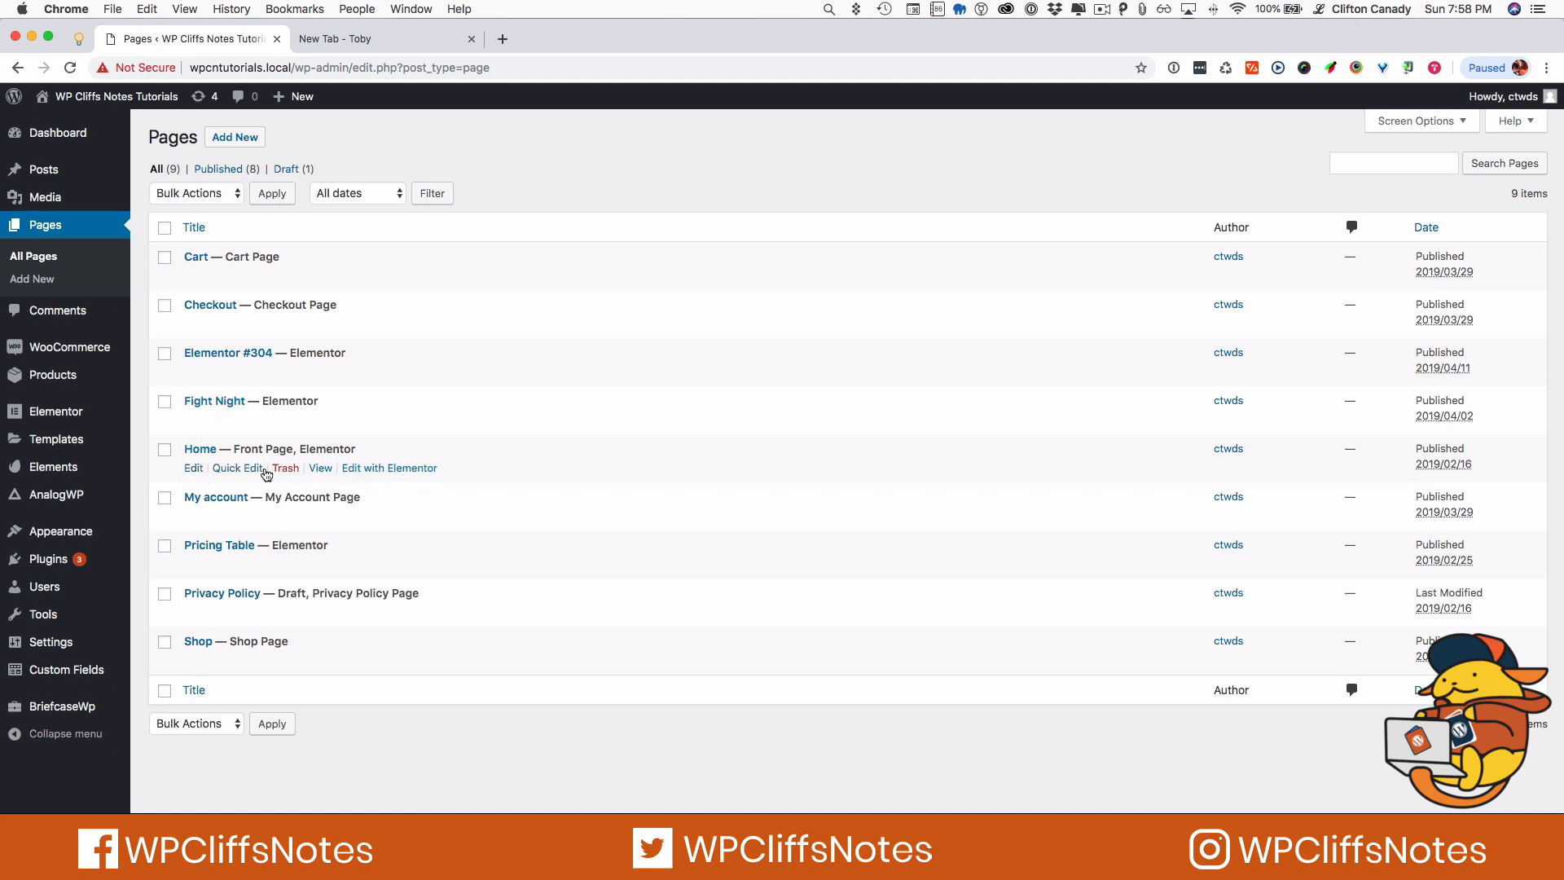
left_click(192, 470)
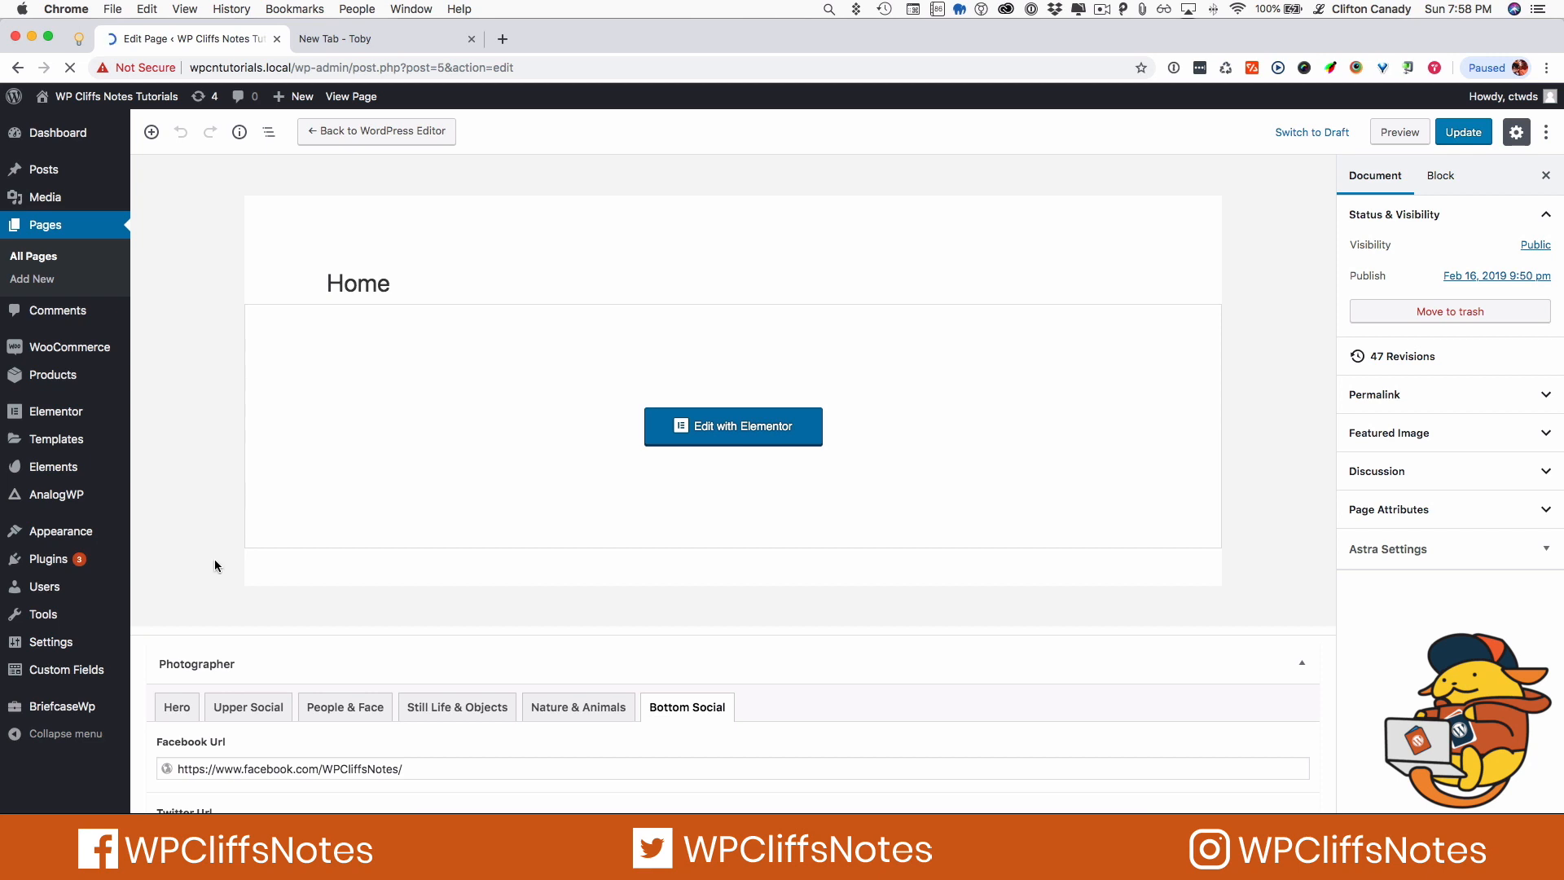
Review the Home page's Photographer fields from Hero through Bottom Social, and check the page's featured image
scroll(216, 554, "down", 3)
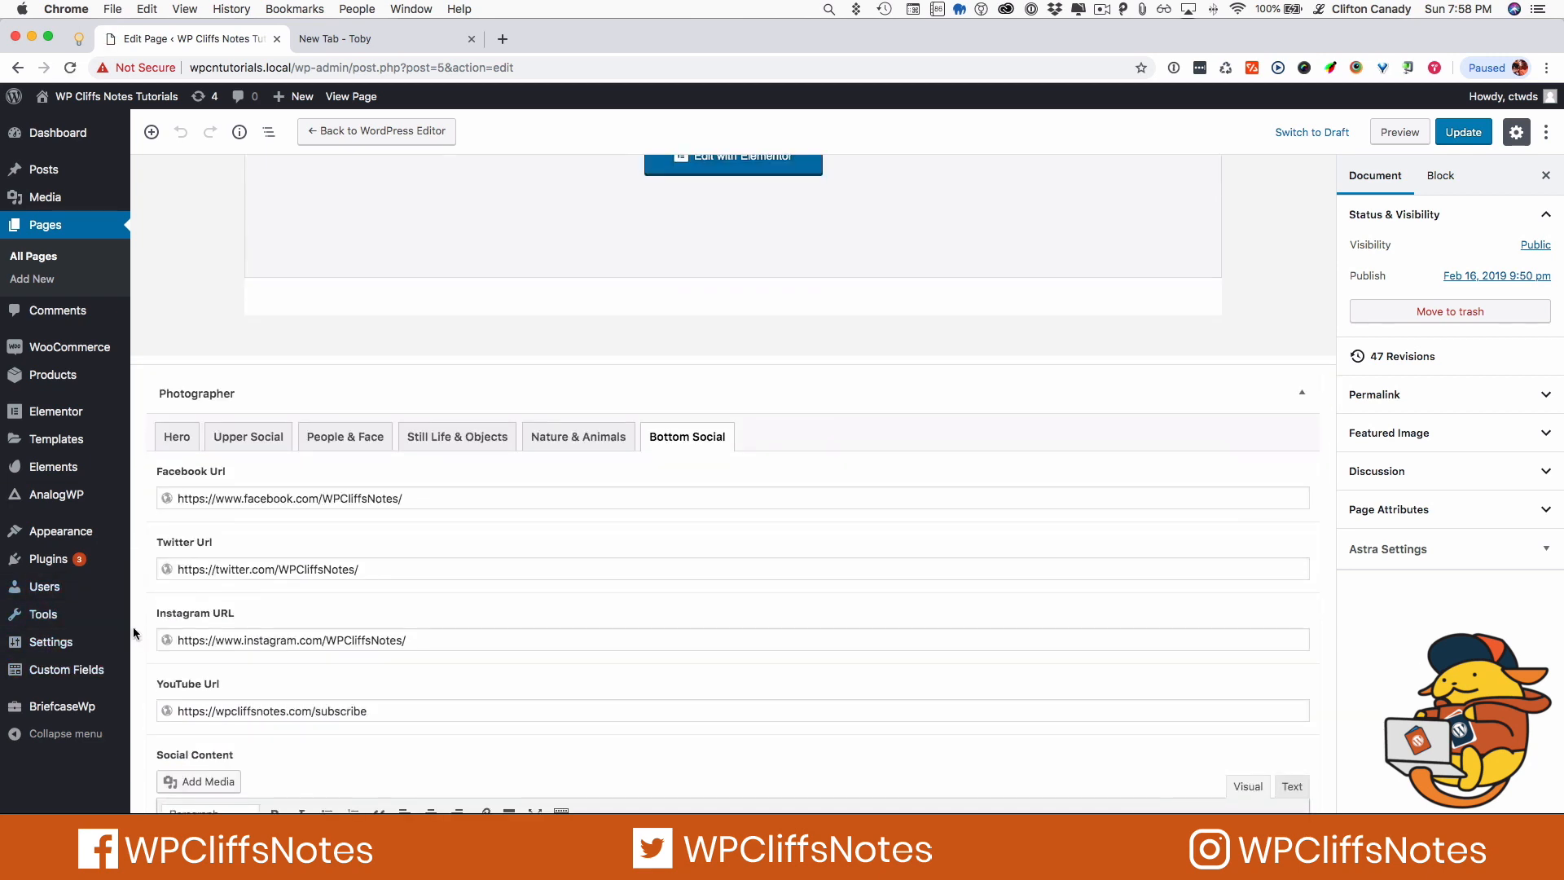
scroll(407, 623, "down", 3)
scroll(365, 586, "up", 6)
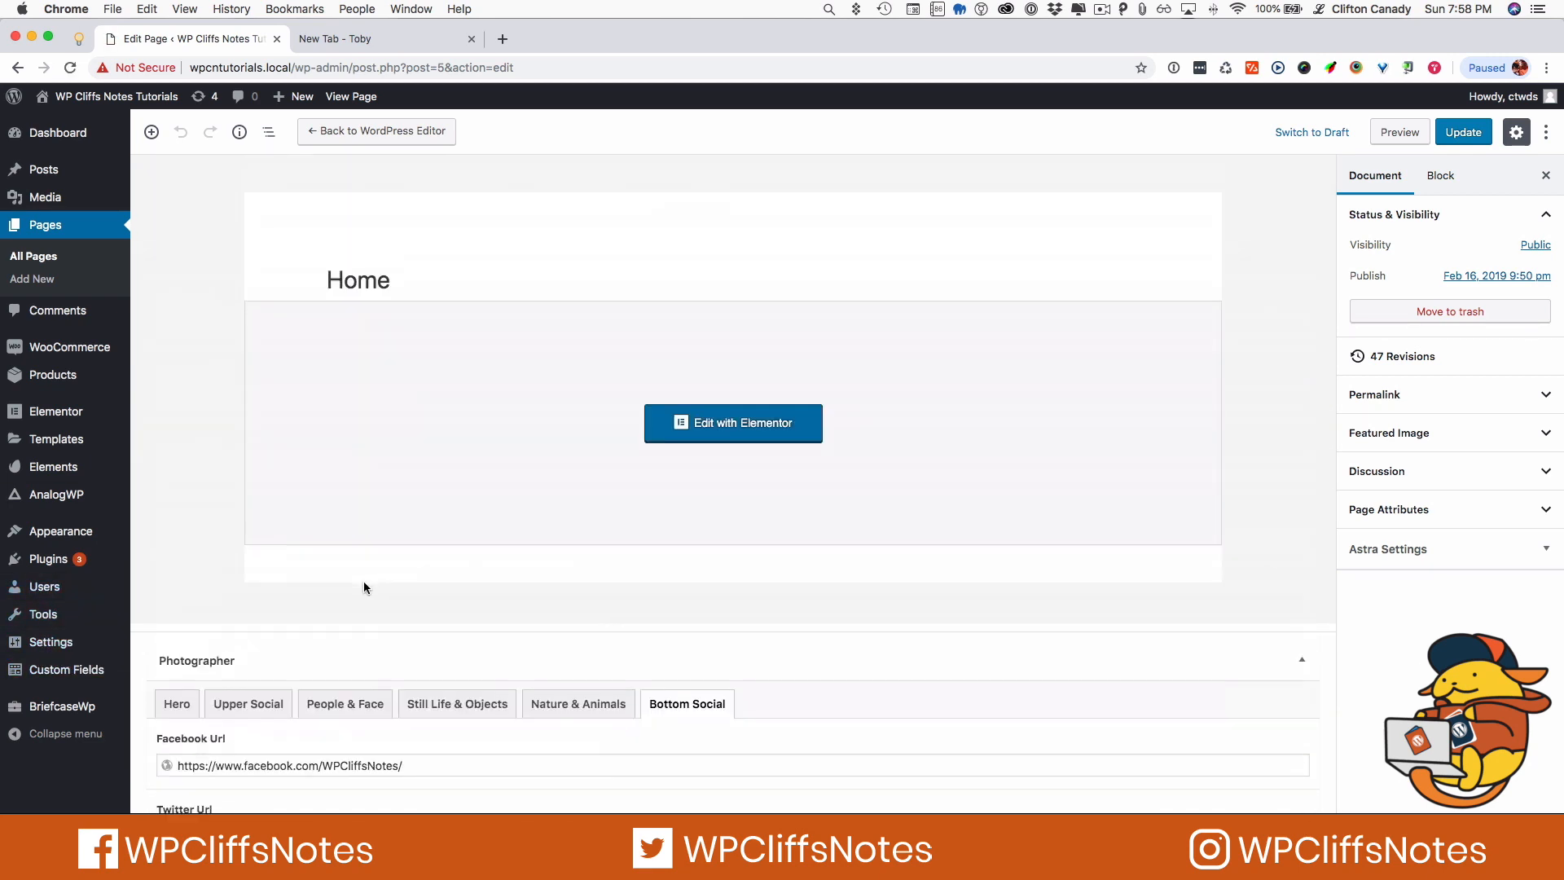
scroll(364, 586, "down", 1)
left_click(177, 631)
scroll(329, 666, "down", 2)
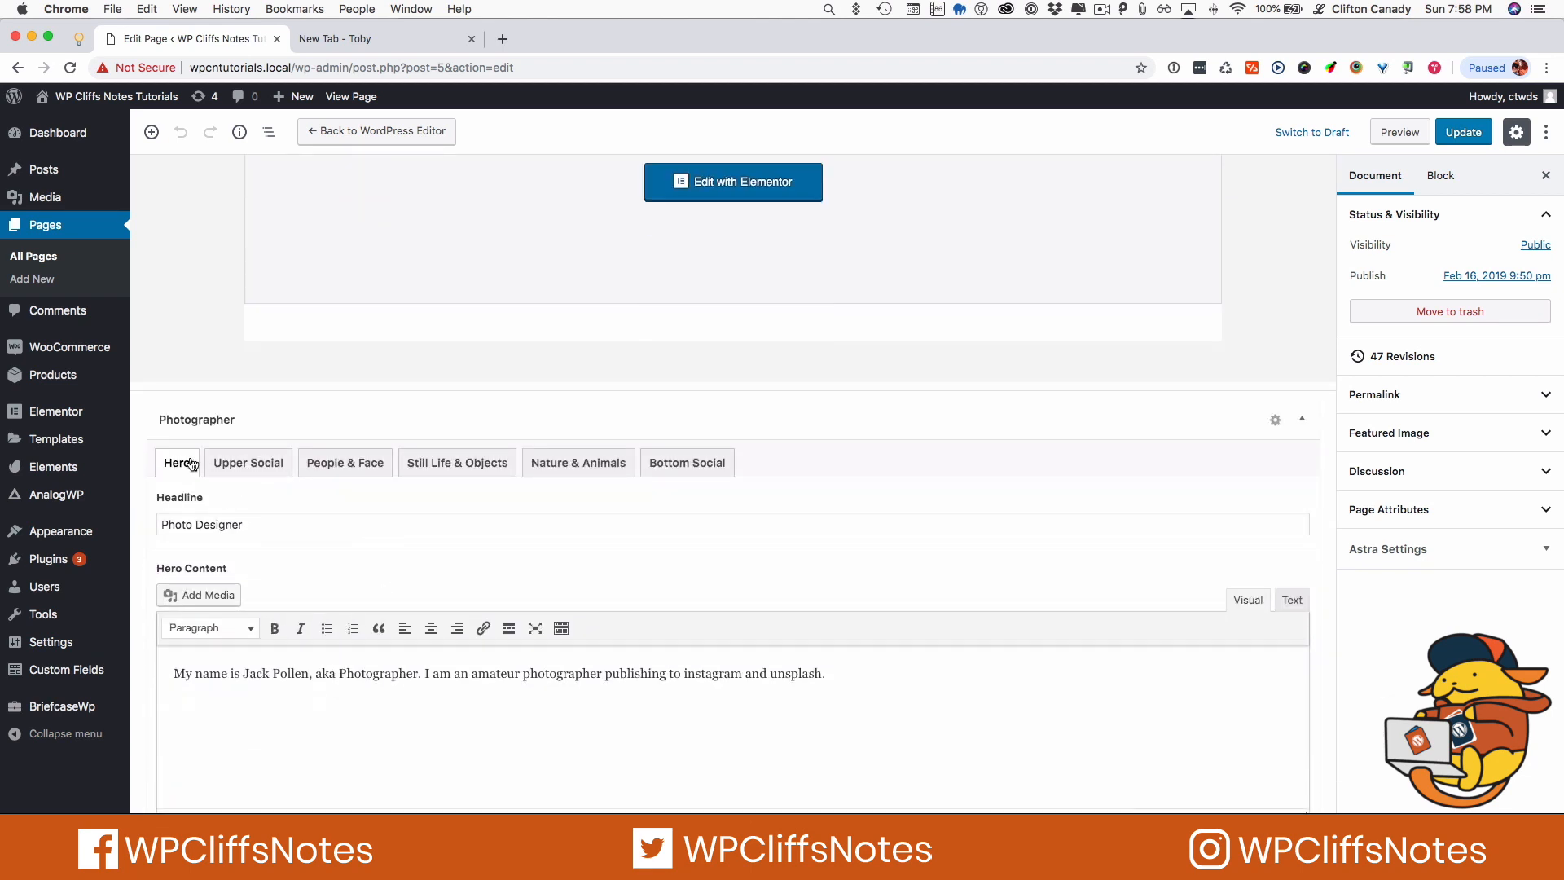
left_click(260, 463)
left_click(325, 466)
left_click(469, 471)
left_click(581, 463)
left_click(672, 462)
left_click(177, 466)
left_click(1379, 435)
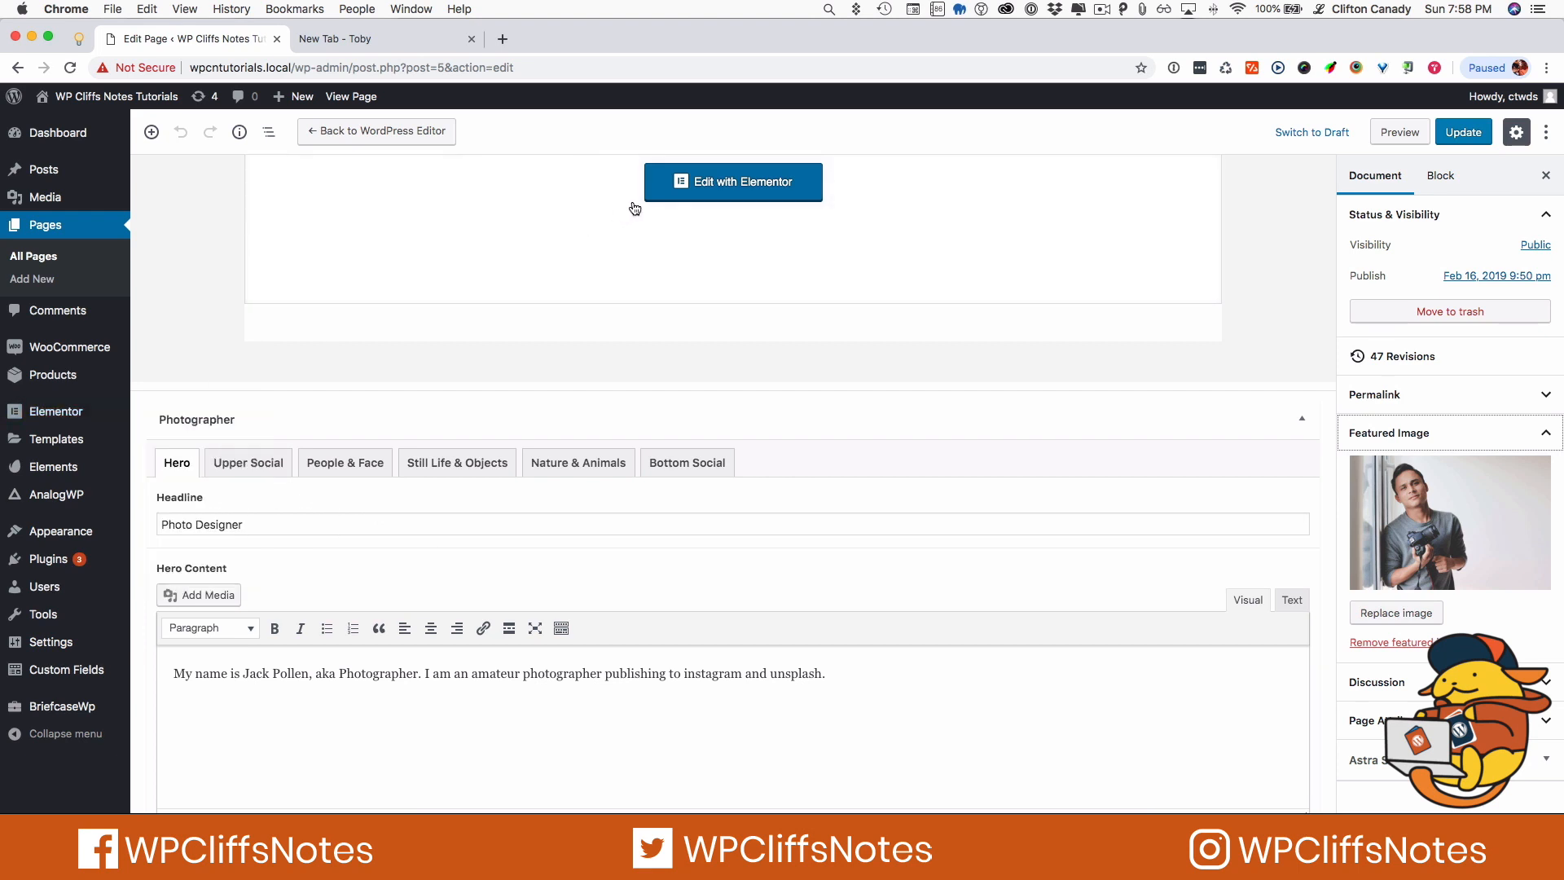
Open the Home page in Elementor and show the first section's background style settings
left_click(727, 184)
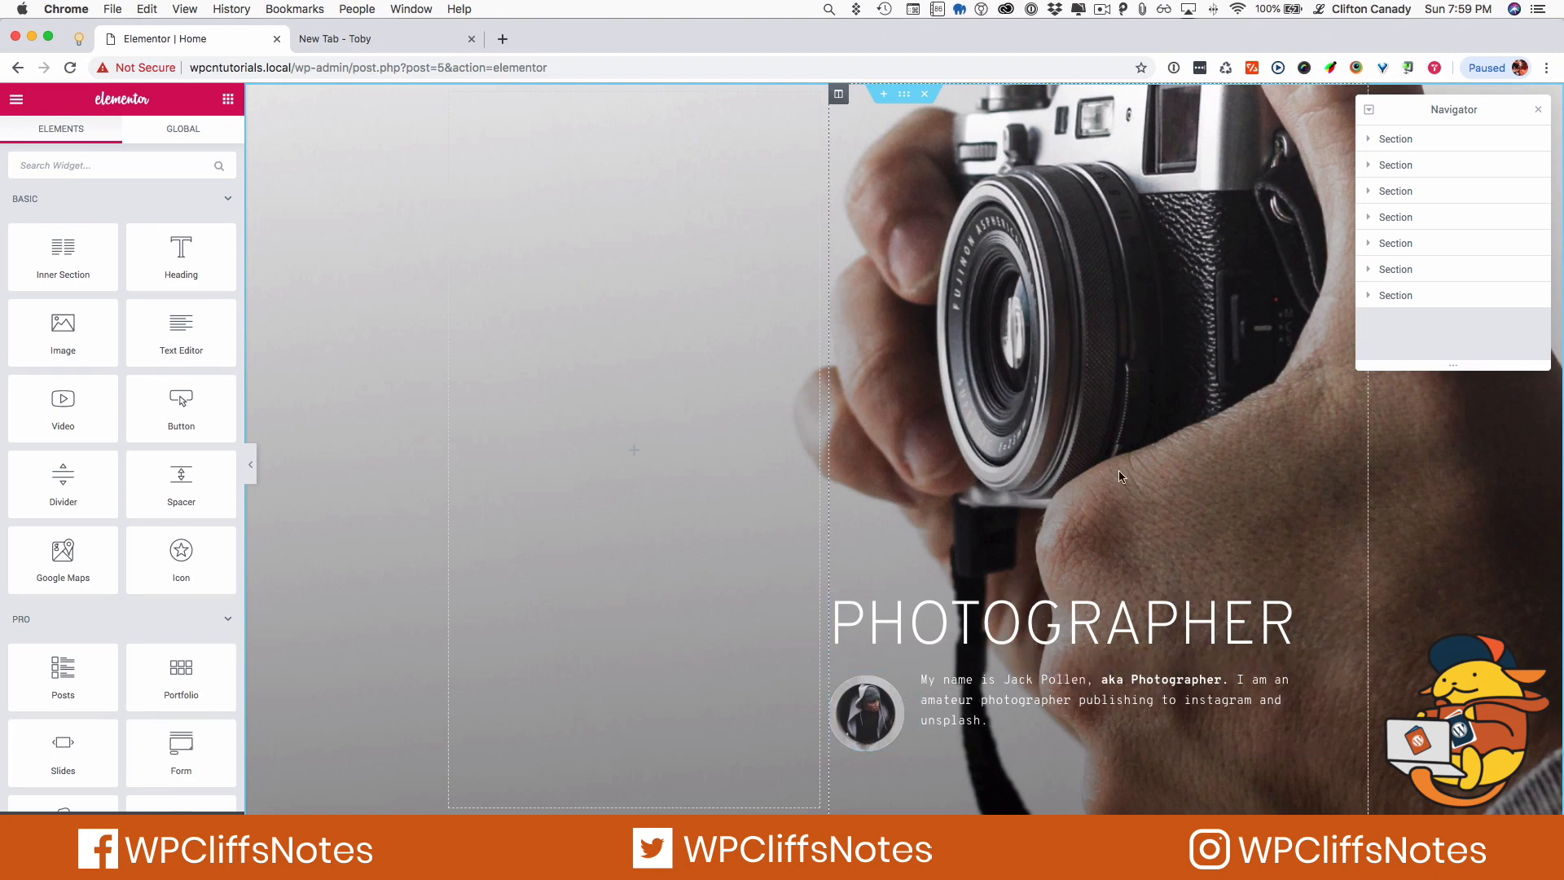
left_click(905, 95)
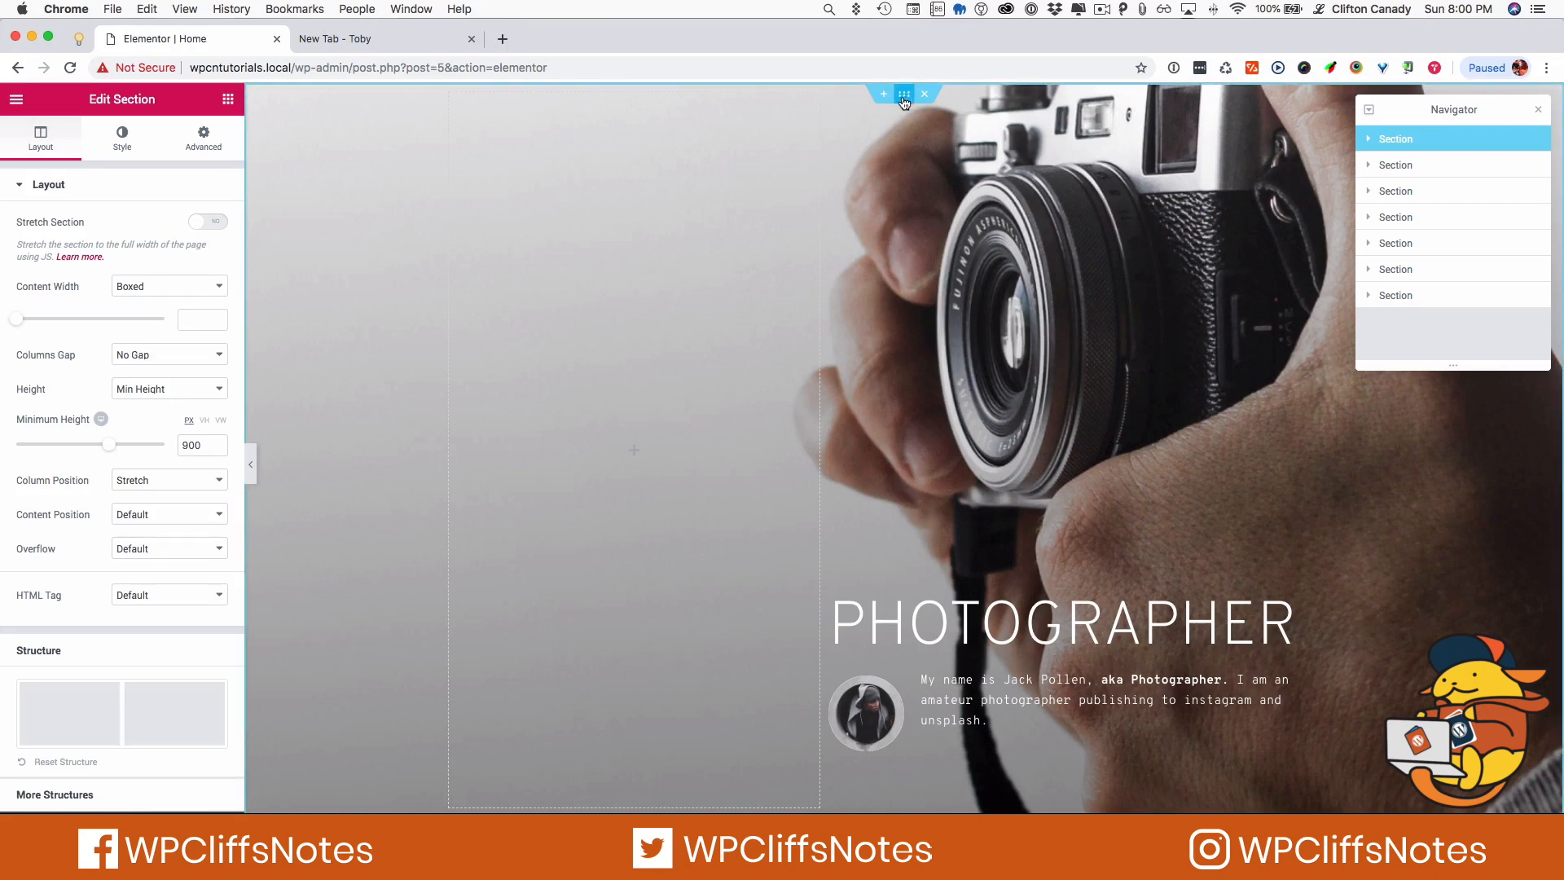
left_click(123, 146)
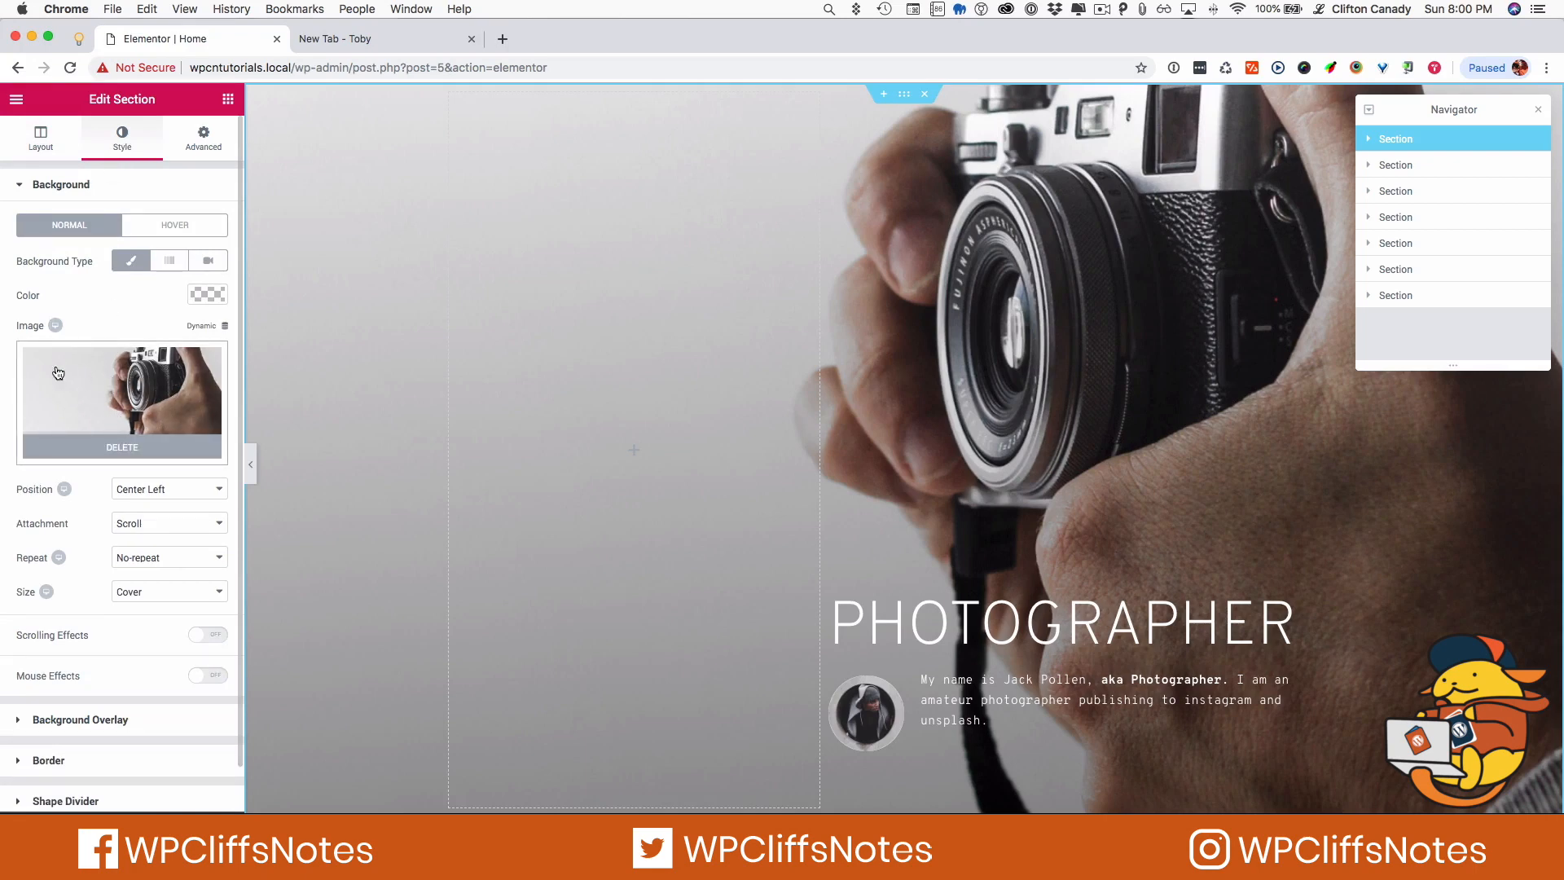
Set the first section's background image to the dynamic source ACF Image Field
left_click(203, 329)
left_click(160, 323)
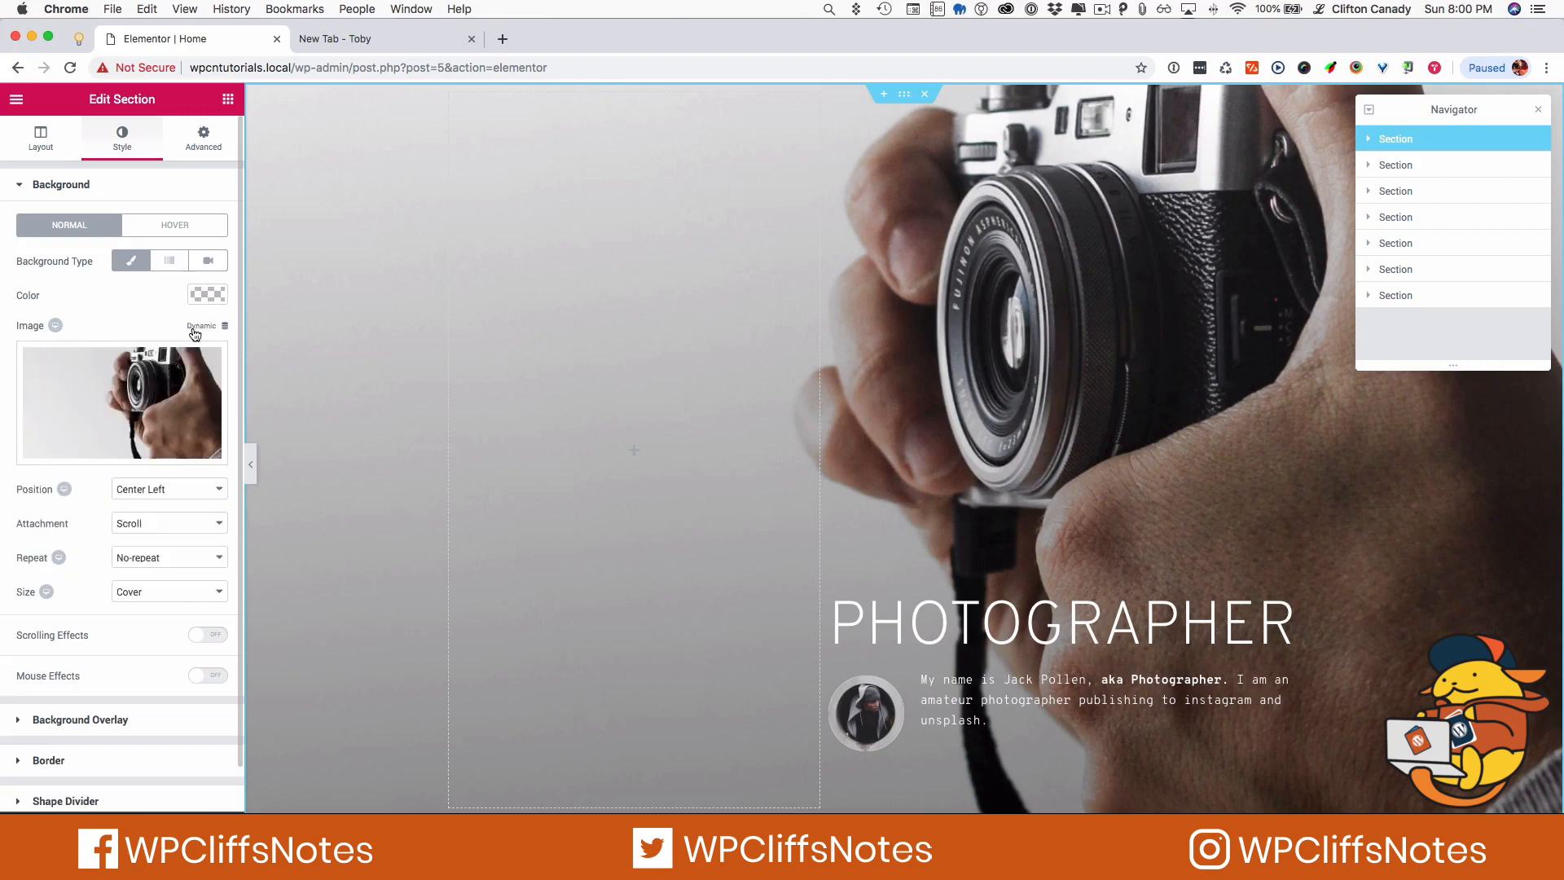
left_click(202, 330)
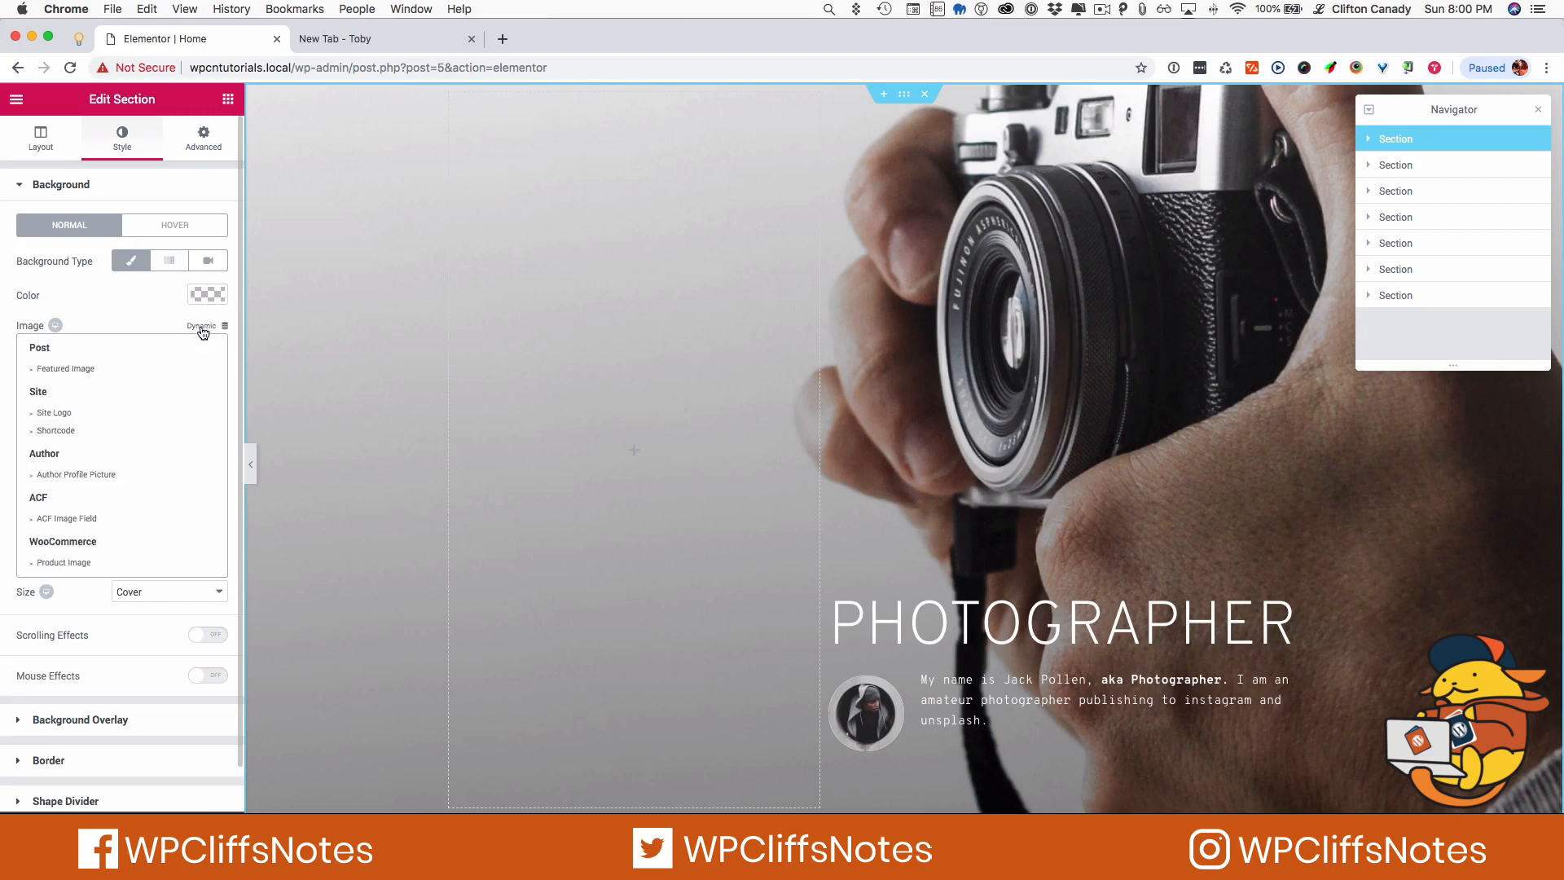
left_click(63, 519)
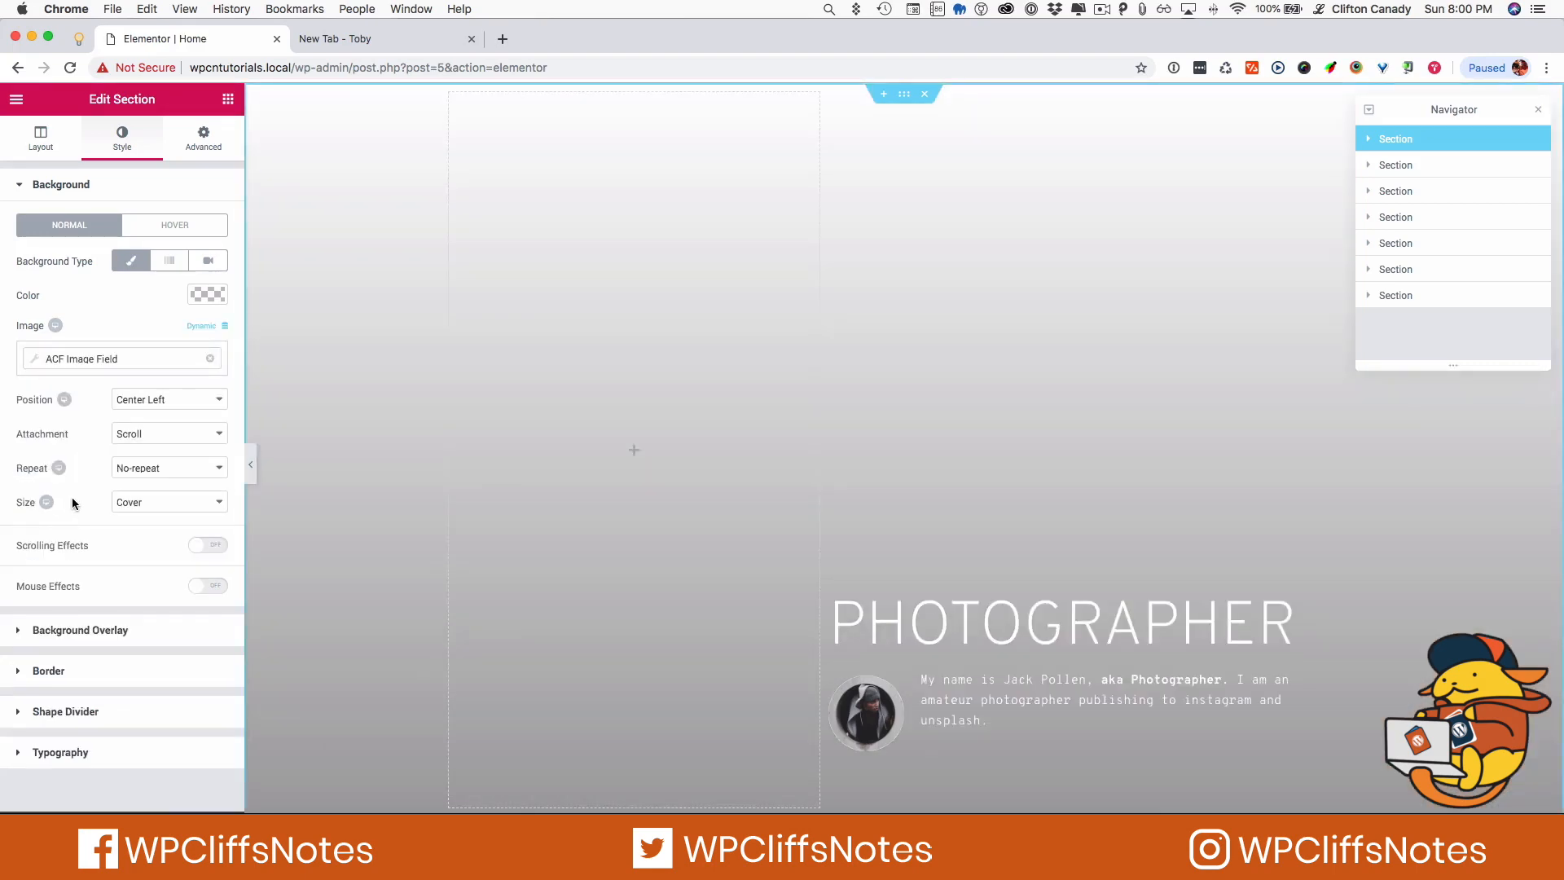
Set the ACF Image Field's fallback to amateur-1.jpg, the hand-held camera photo from the media library
left_click(36, 362)
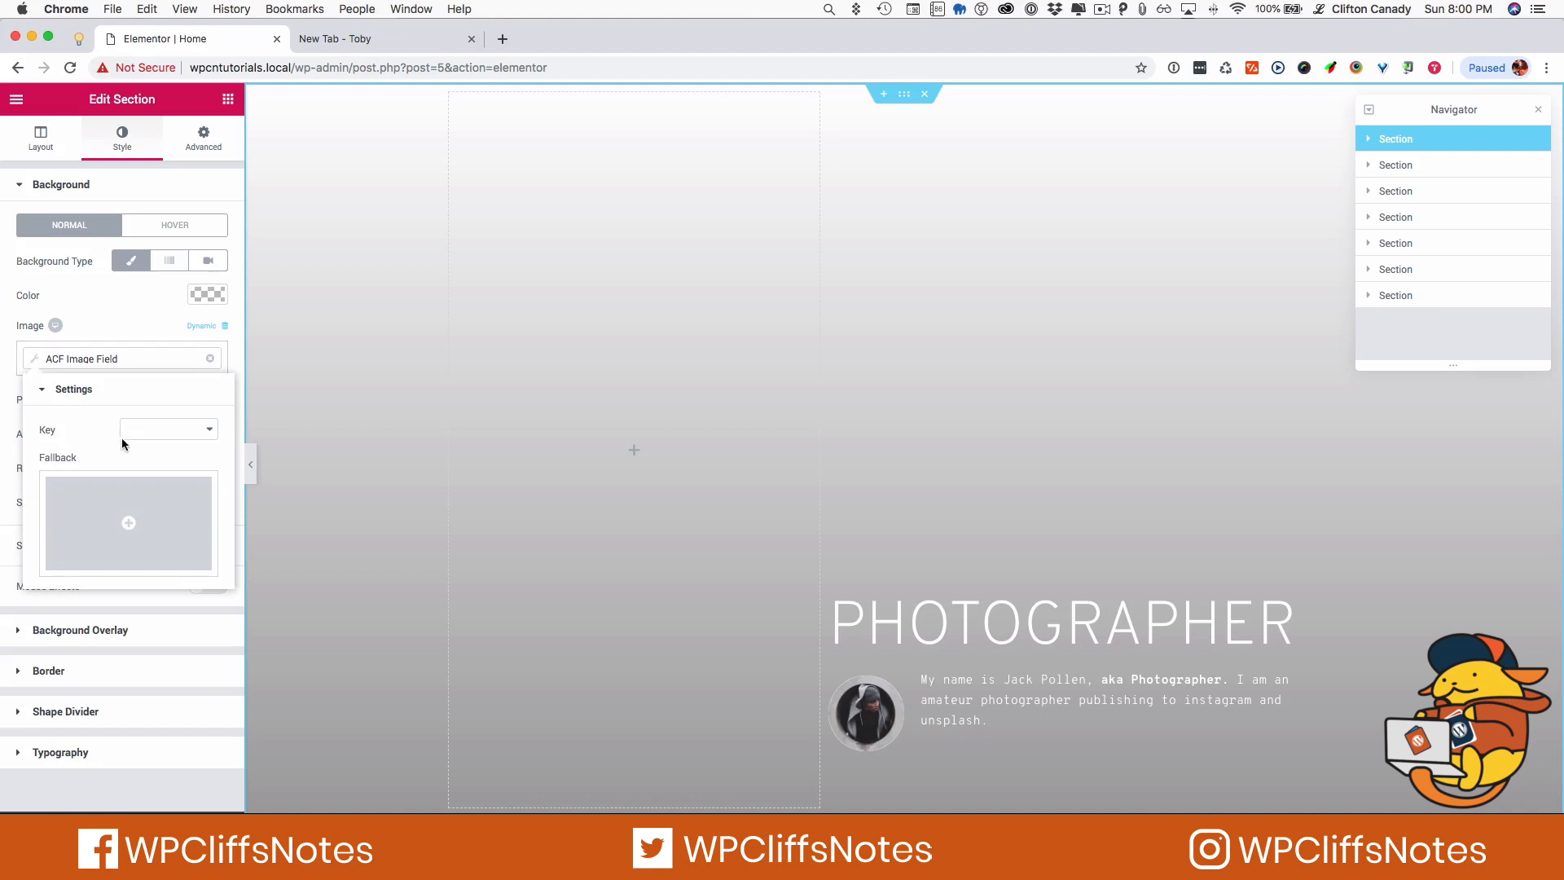
left_click(124, 554)
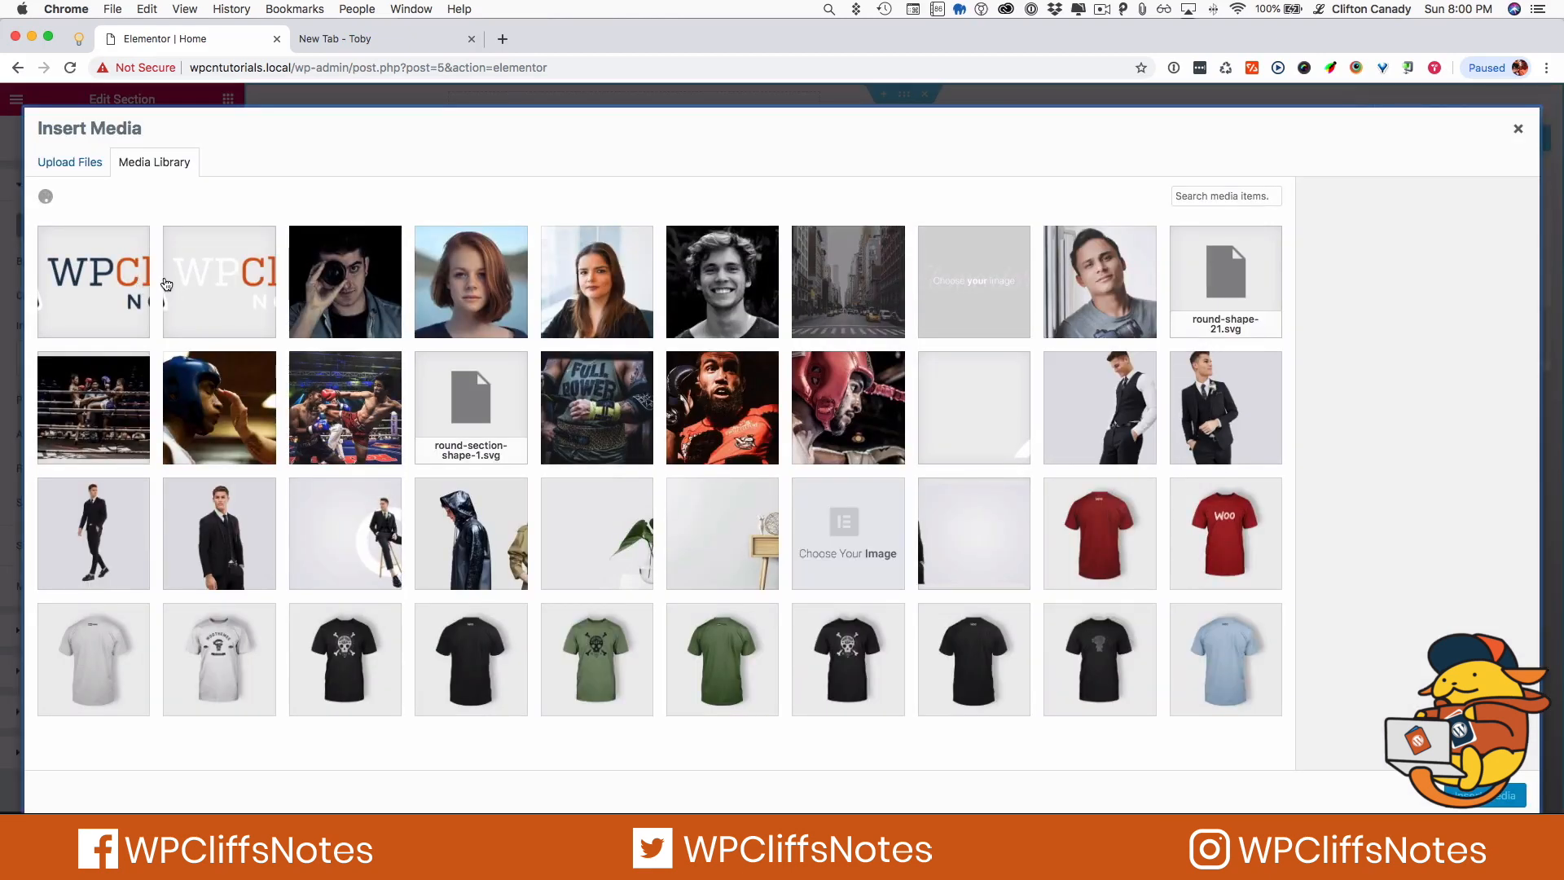
scroll(416, 580, "down", 4)
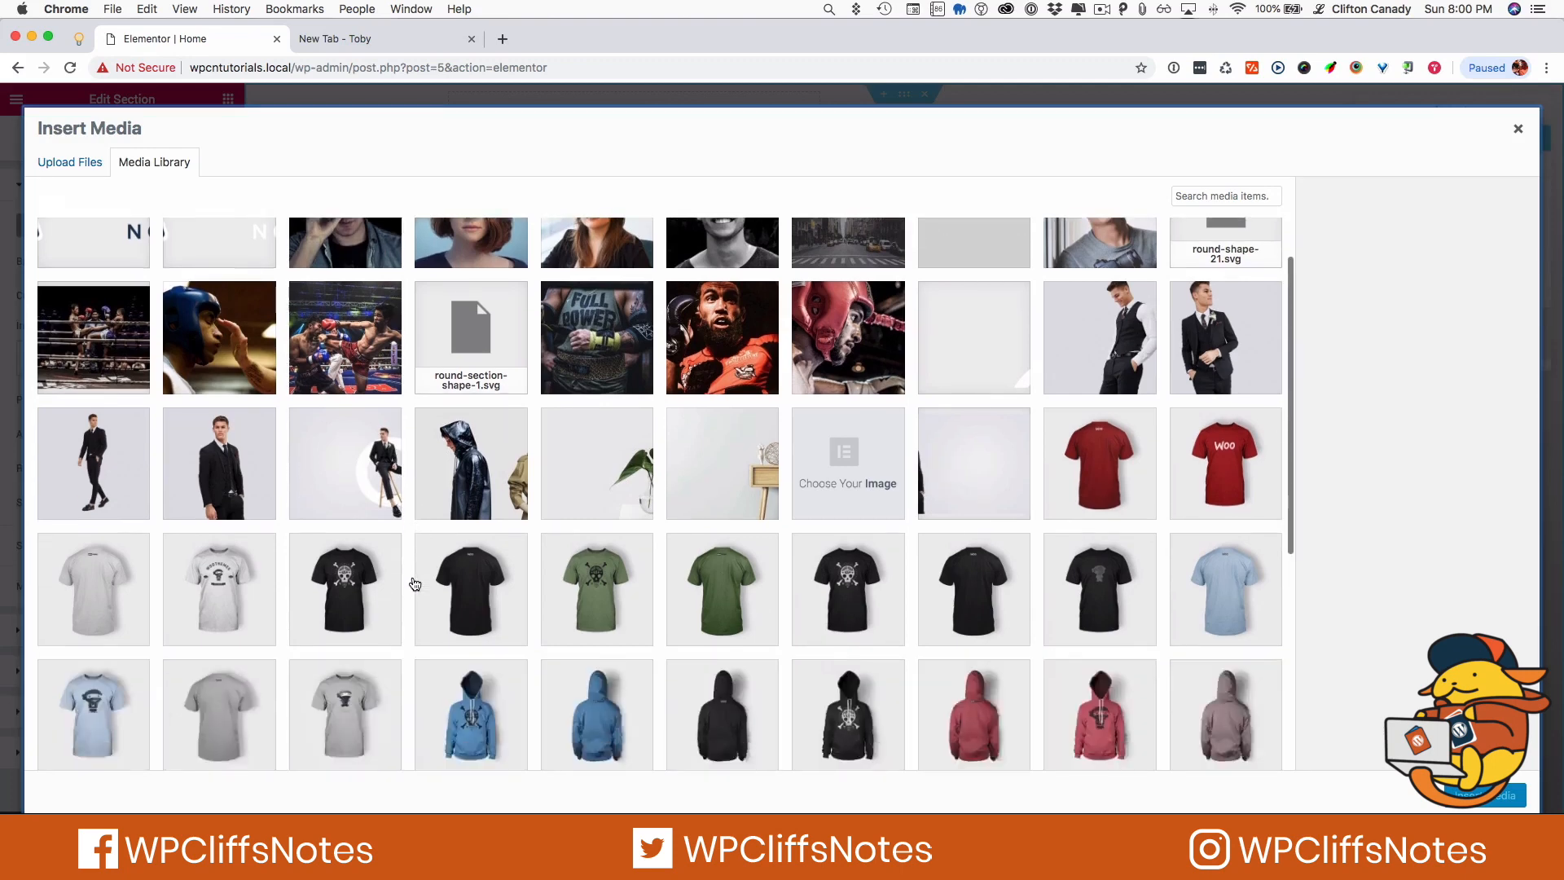
scroll(416, 580, "up", 3)
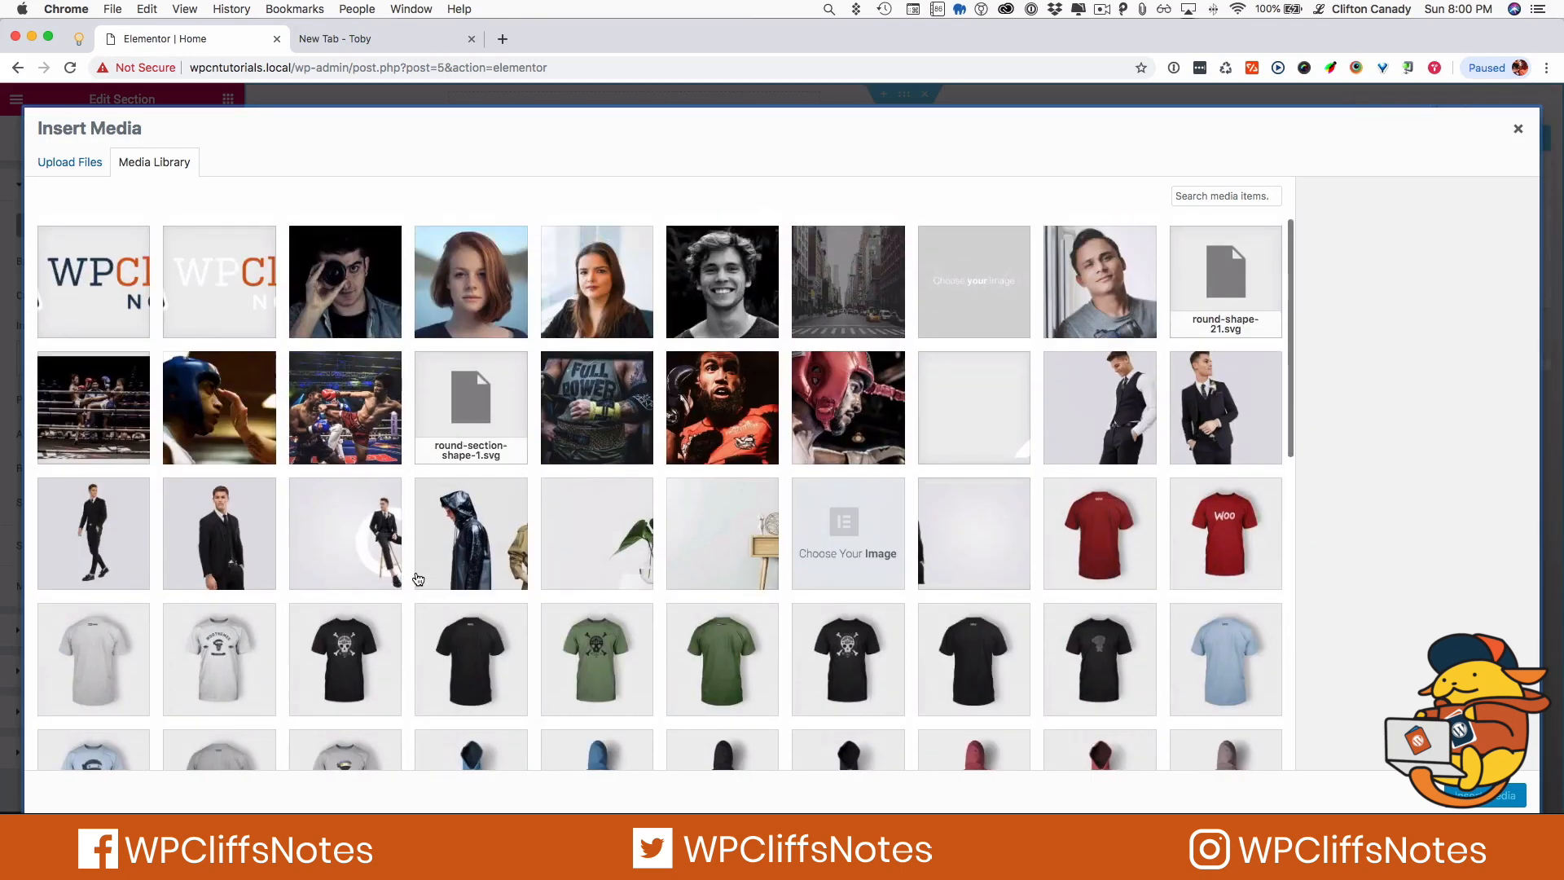
scroll(416, 580, "down", 15)
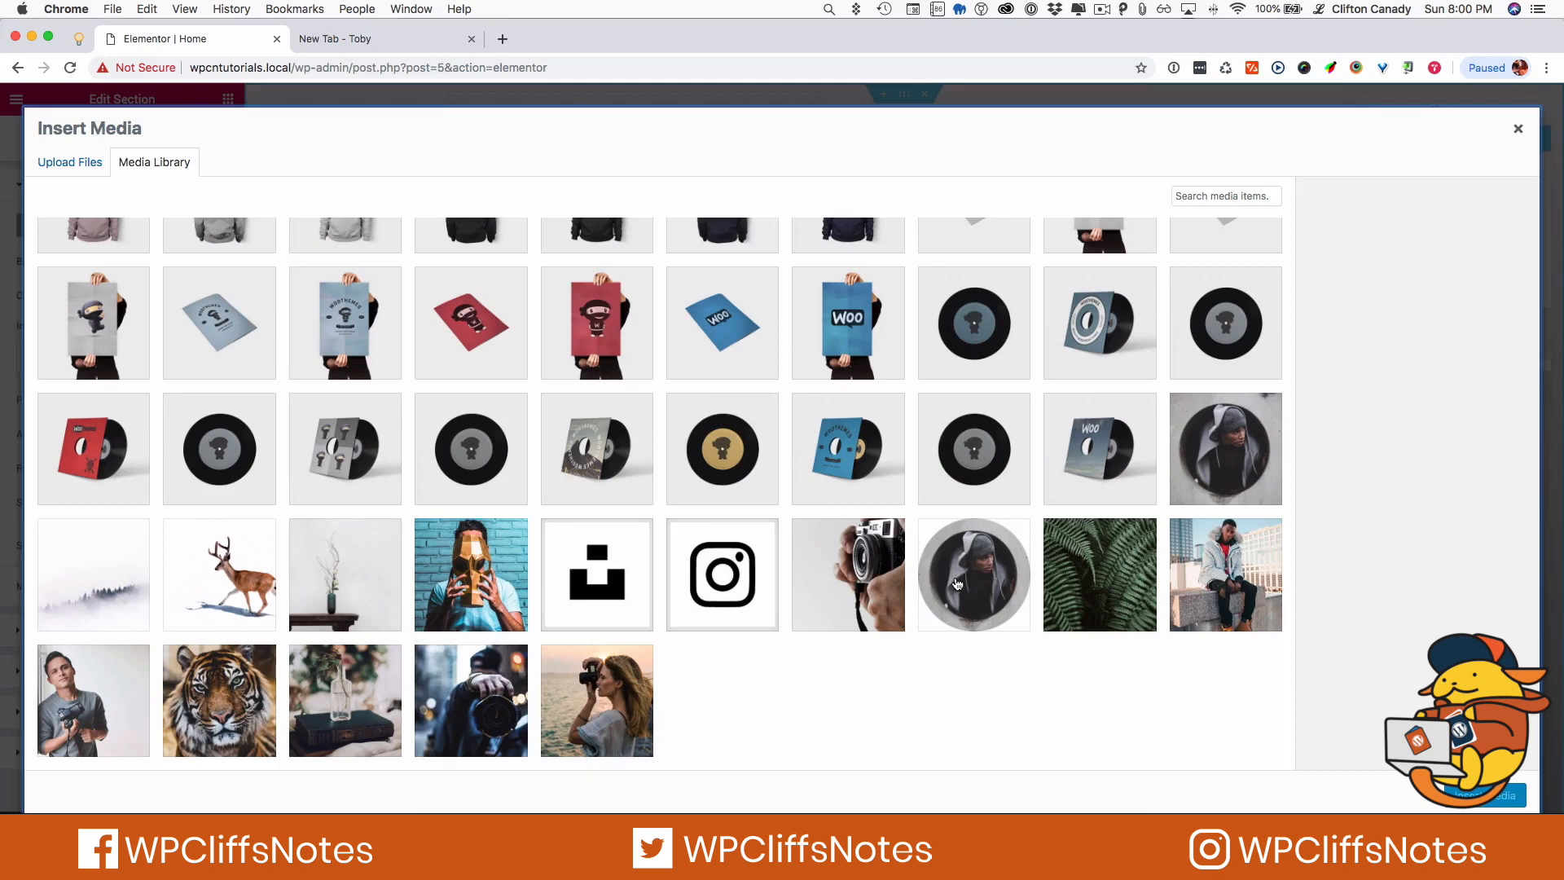
left_click(847, 566)
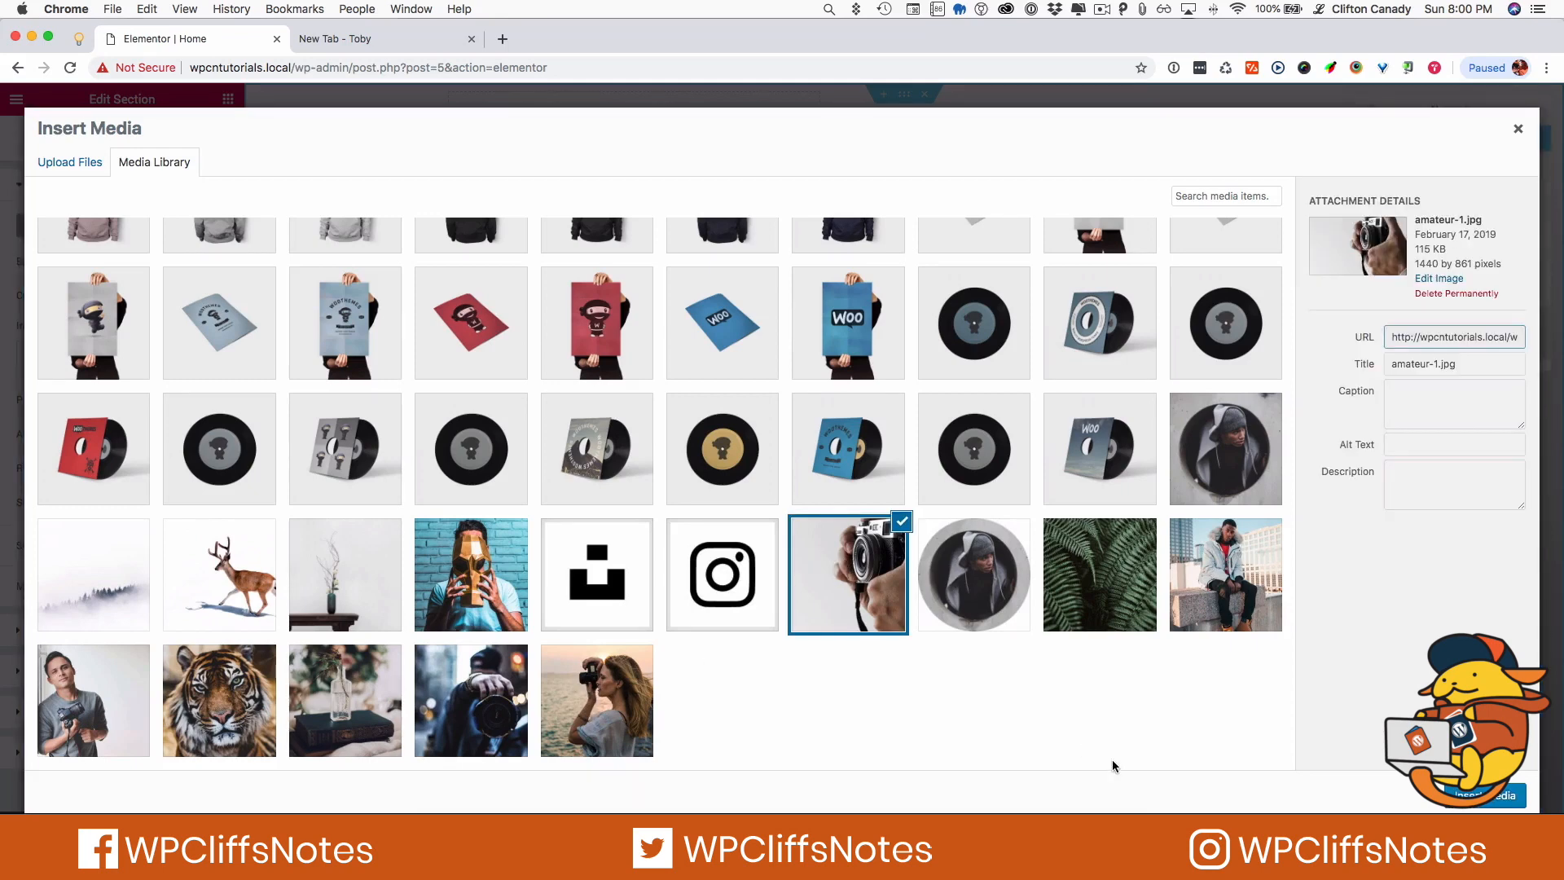
left_click(1464, 795)
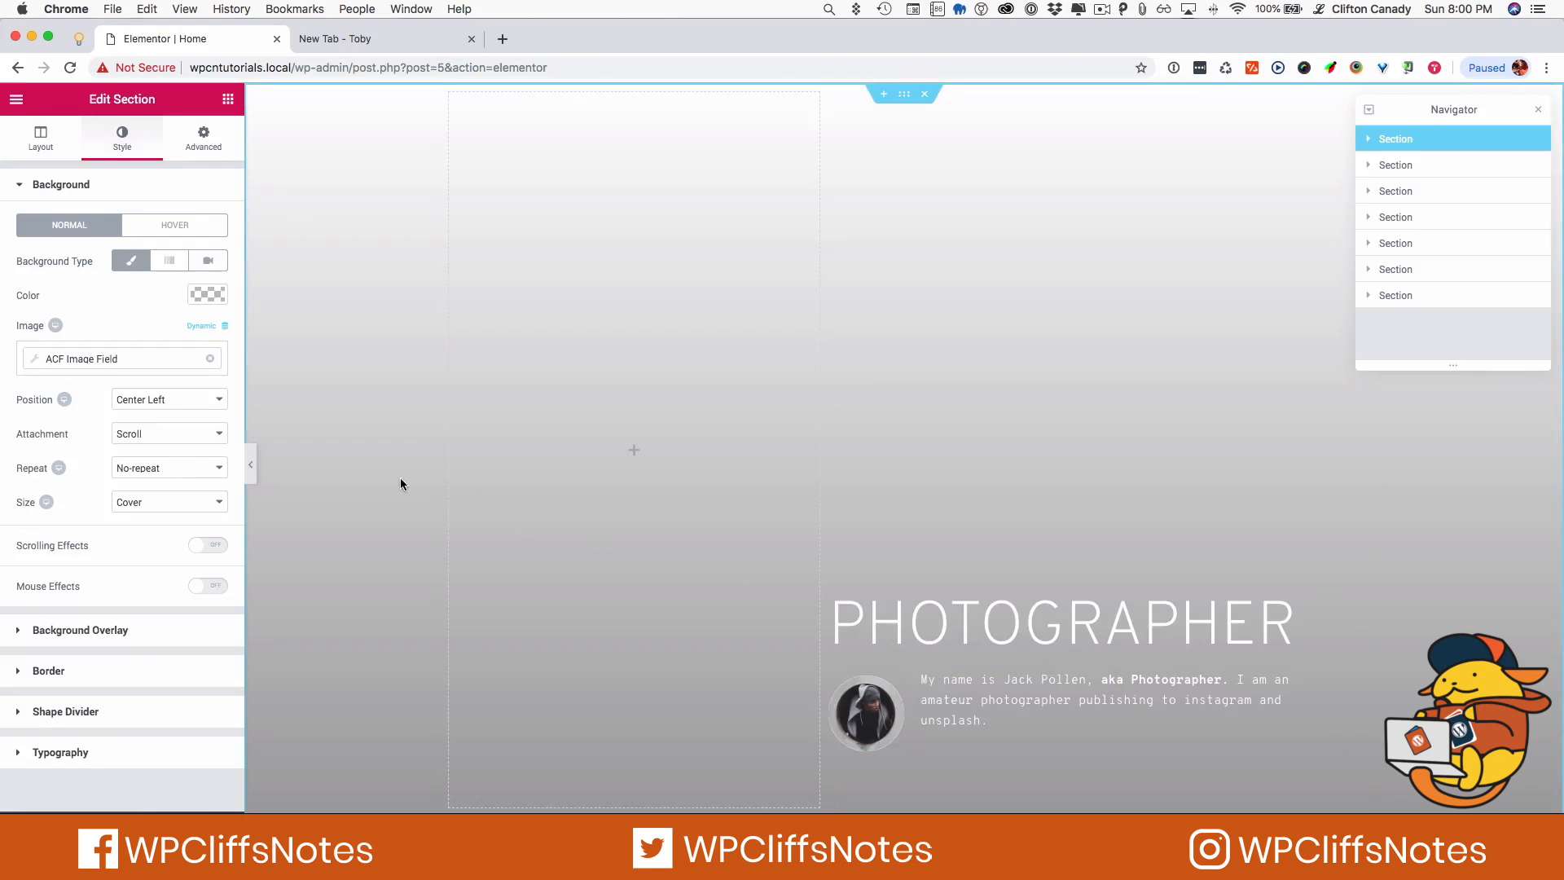
Check the keys available for the first section's ACF Image Field background and remove that dynamic source
left_click(33, 359)
left_click(185, 430)
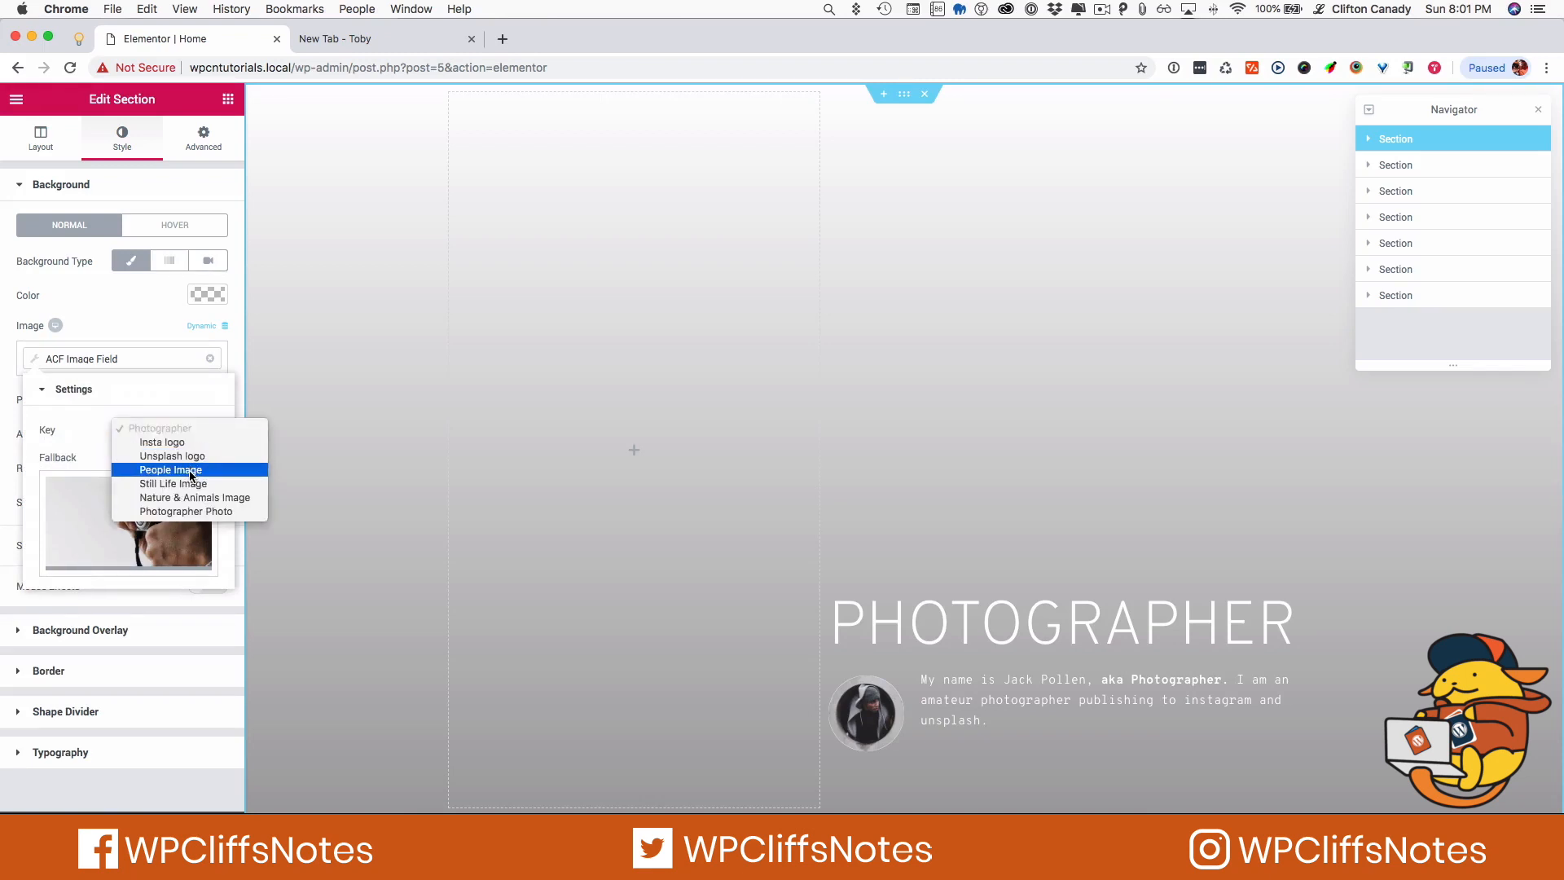
left_click(209, 359)
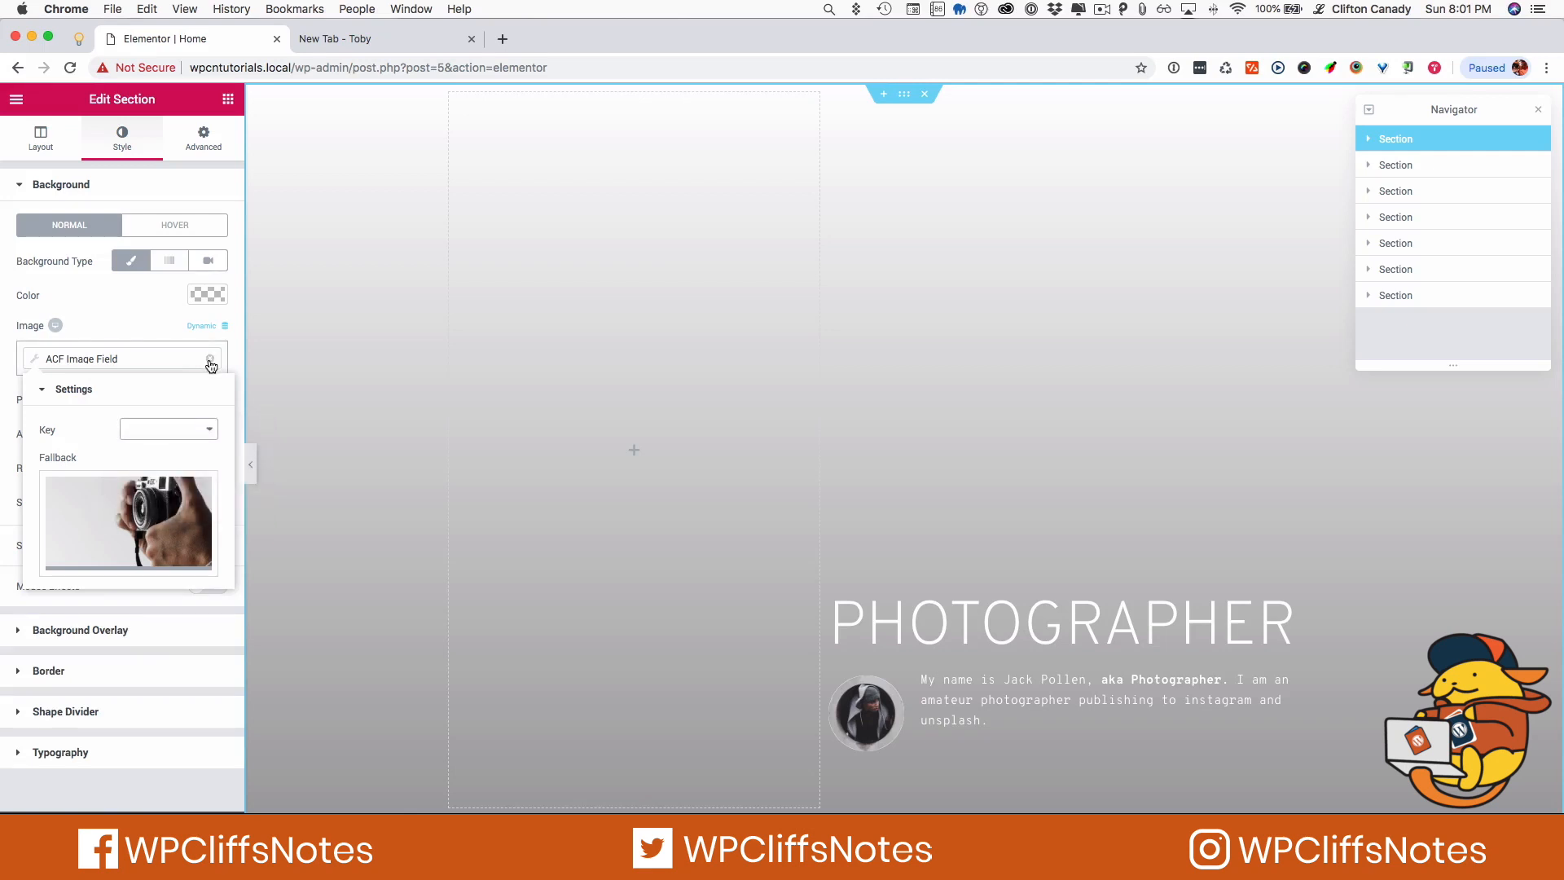
left_click(209, 360)
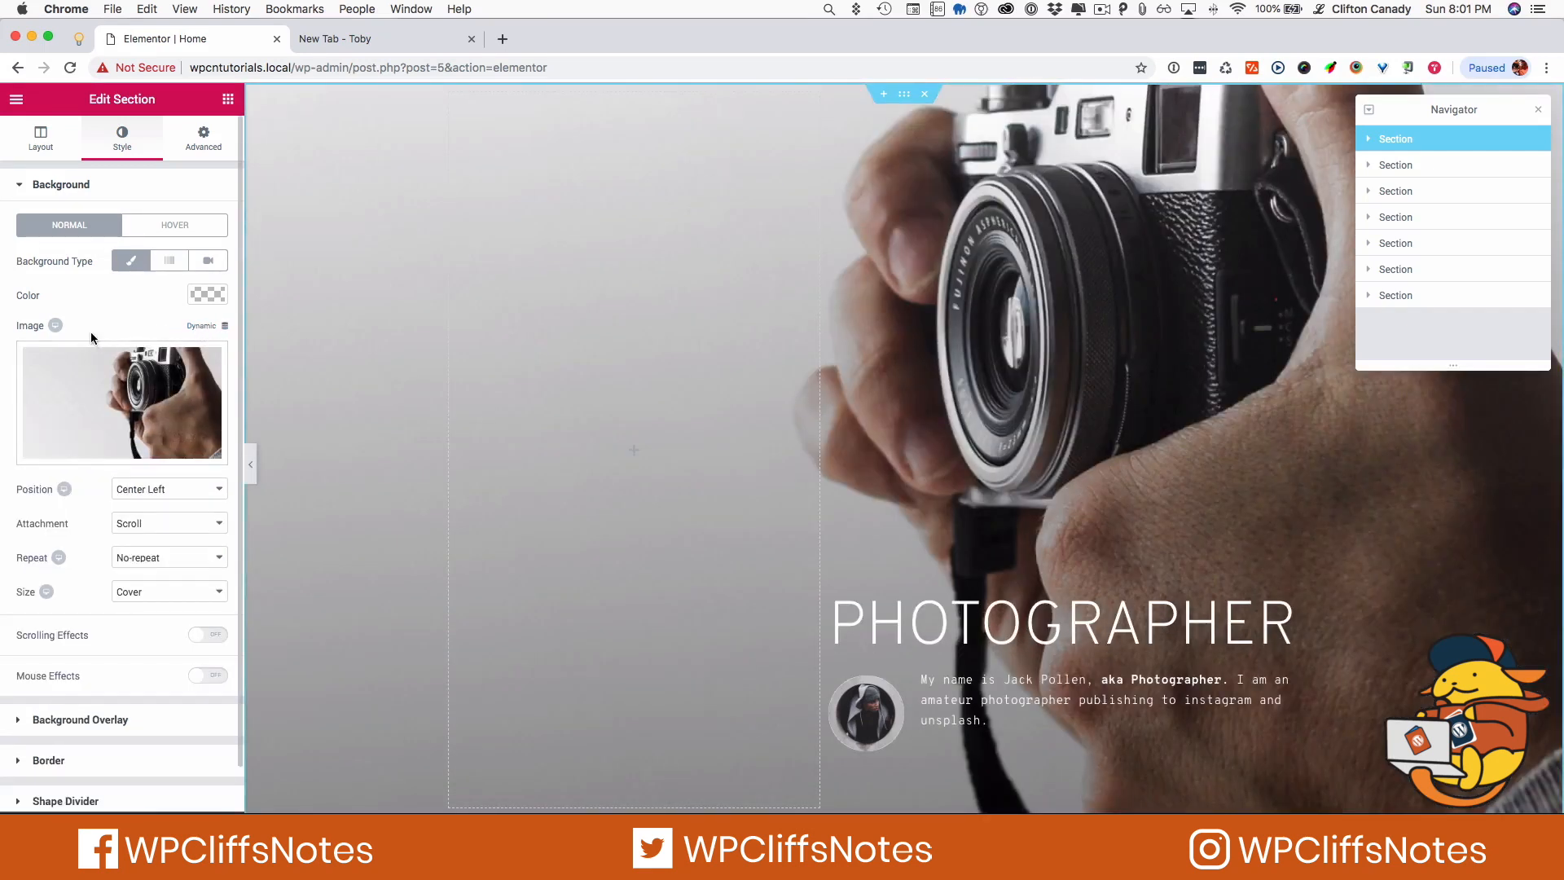
Set the first section's background image to the post's Featured Image as the dynamic source
left_click(198, 326)
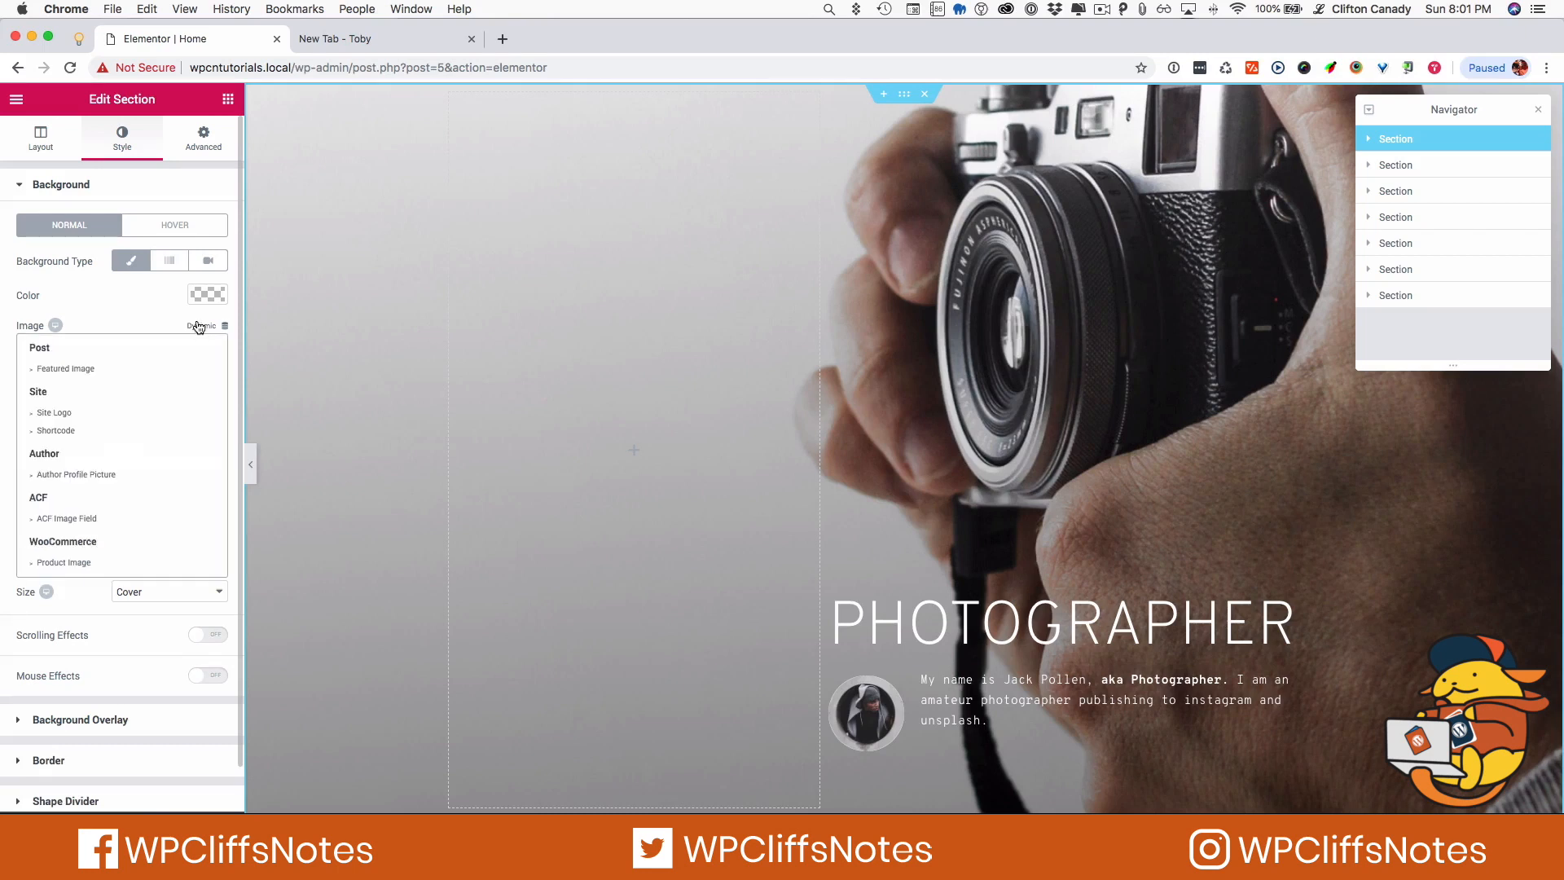
left_click(195, 326)
left_click(202, 327)
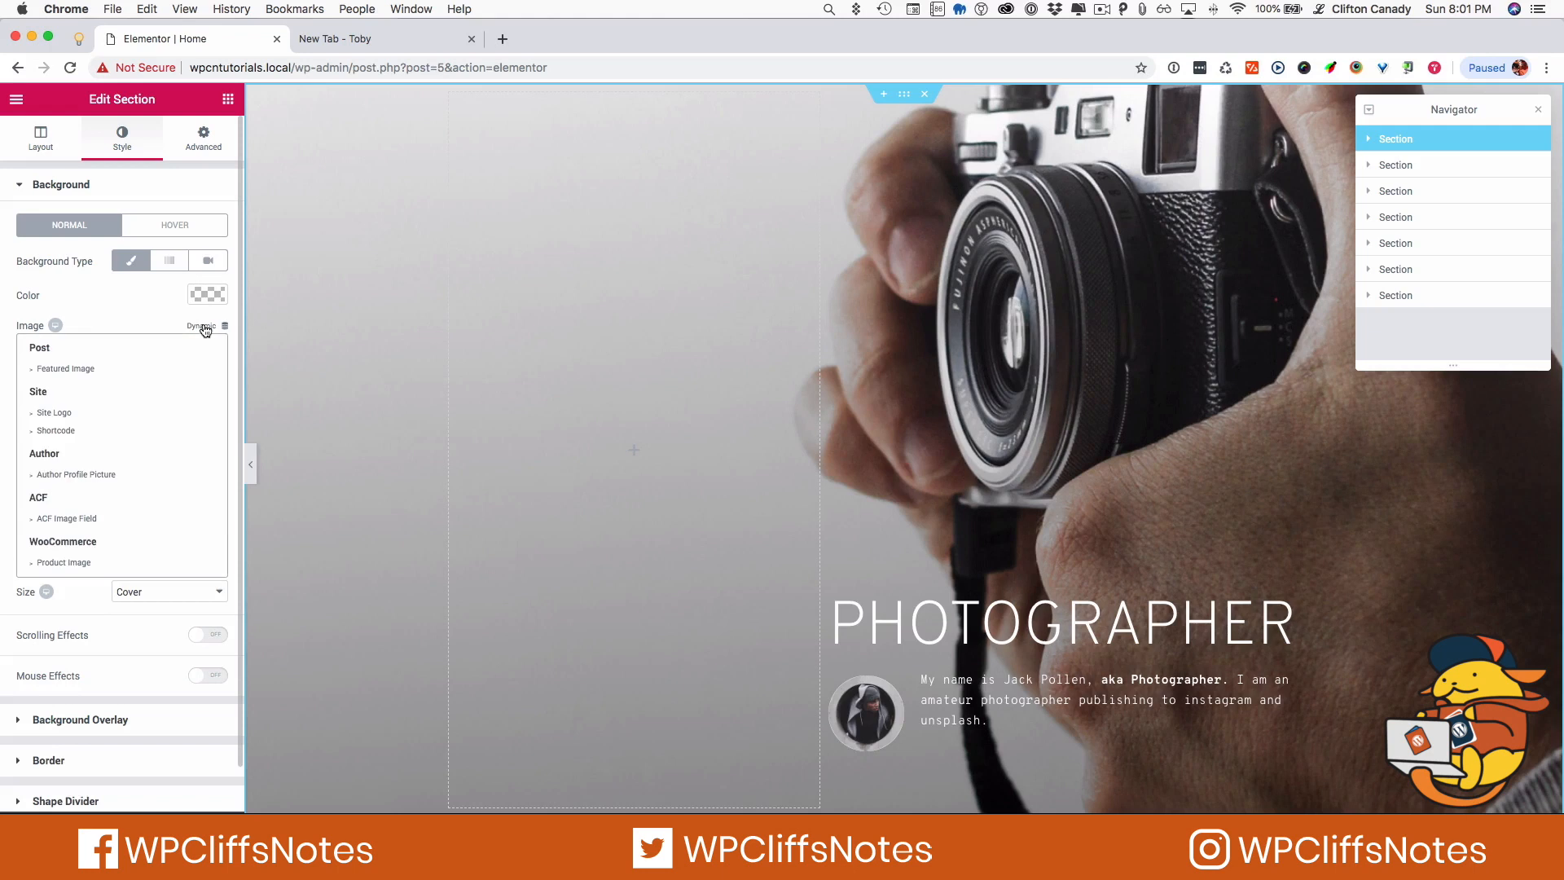
left_click(51, 369)
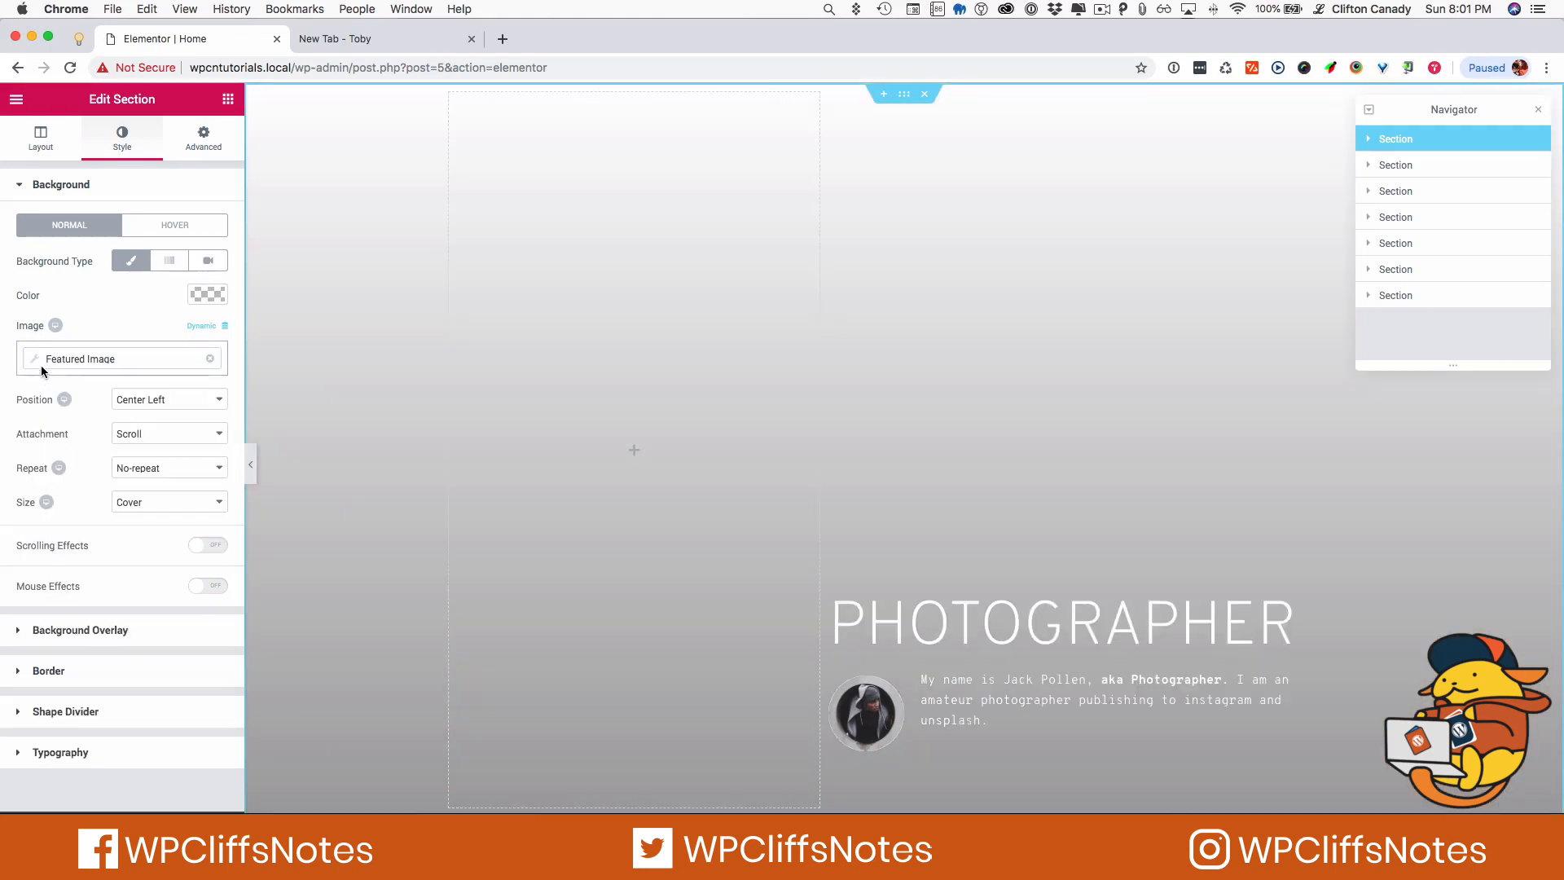
Set the Featured Image source's fallback to amateur-1.jpg, the hand-held camera photo from the media library
left_click(37, 359)
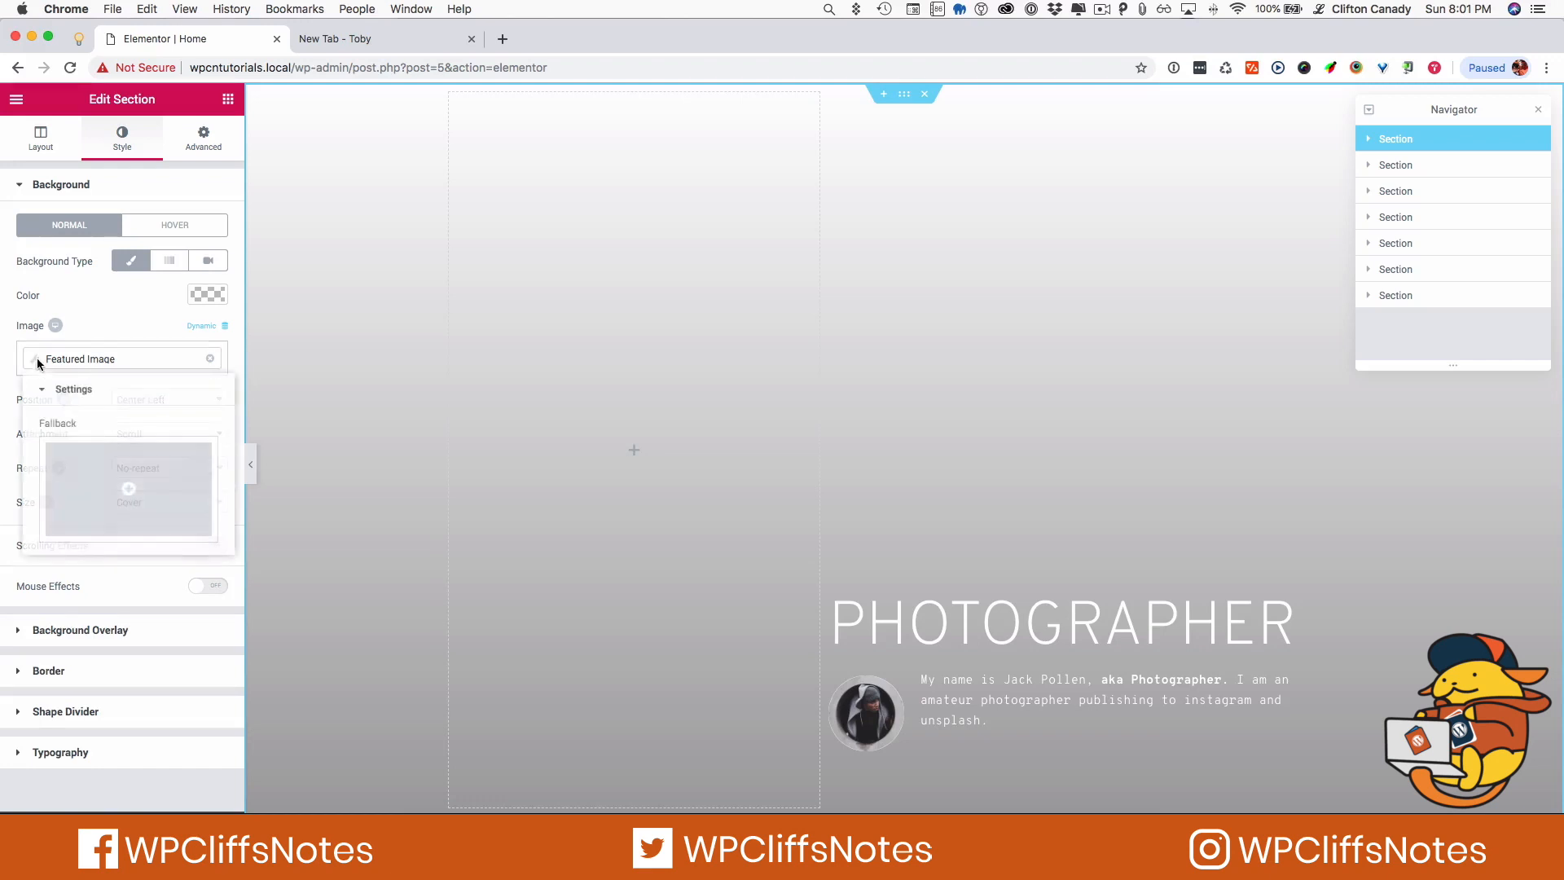
left_click(102, 500)
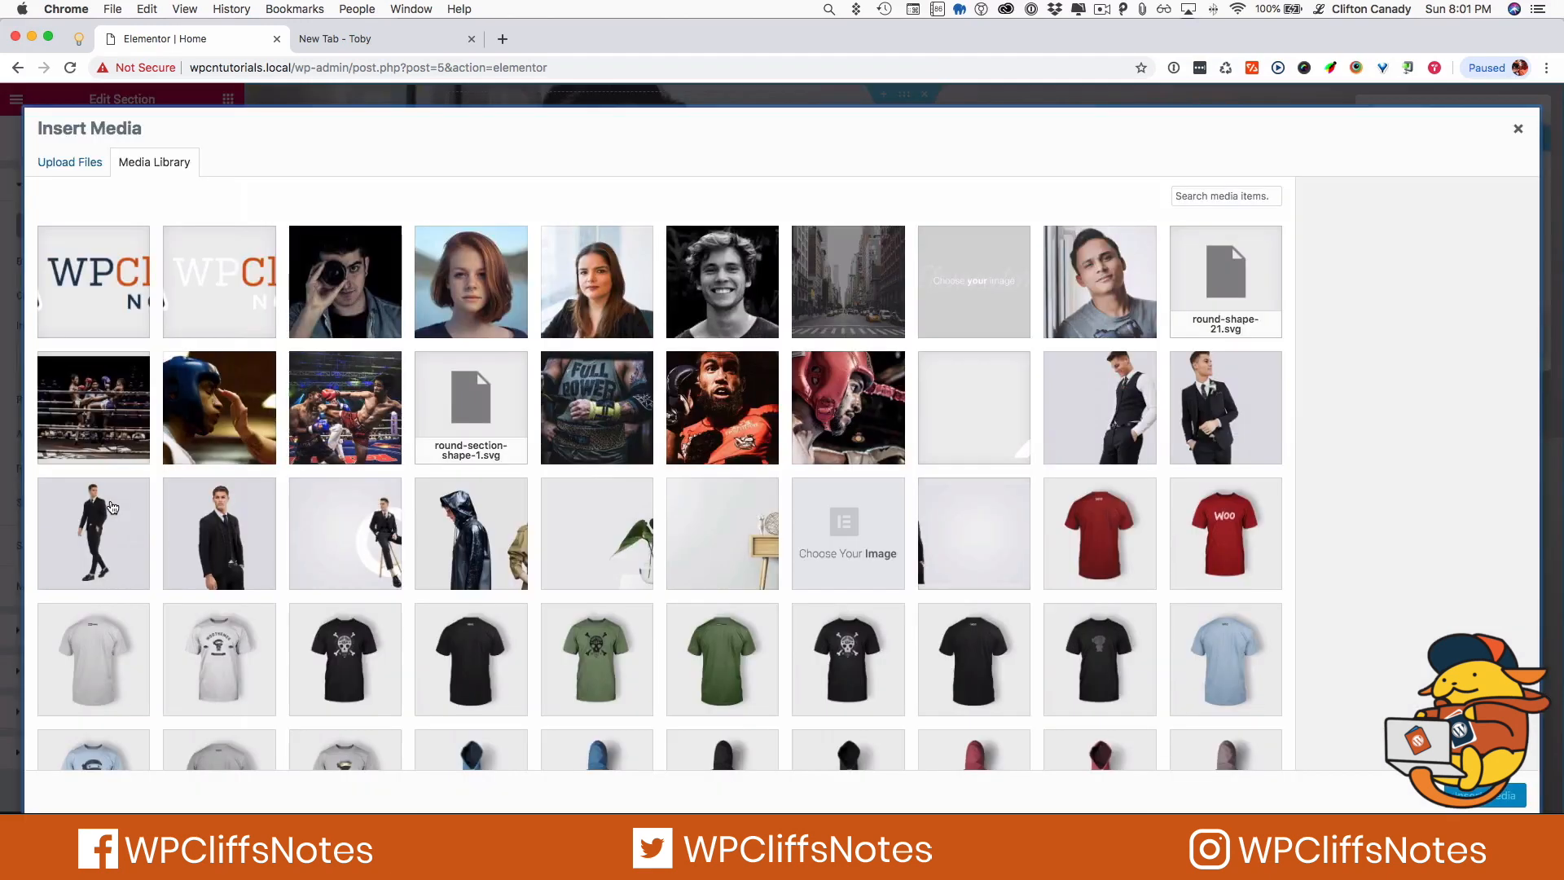
scroll(660, 685, "down", 10)
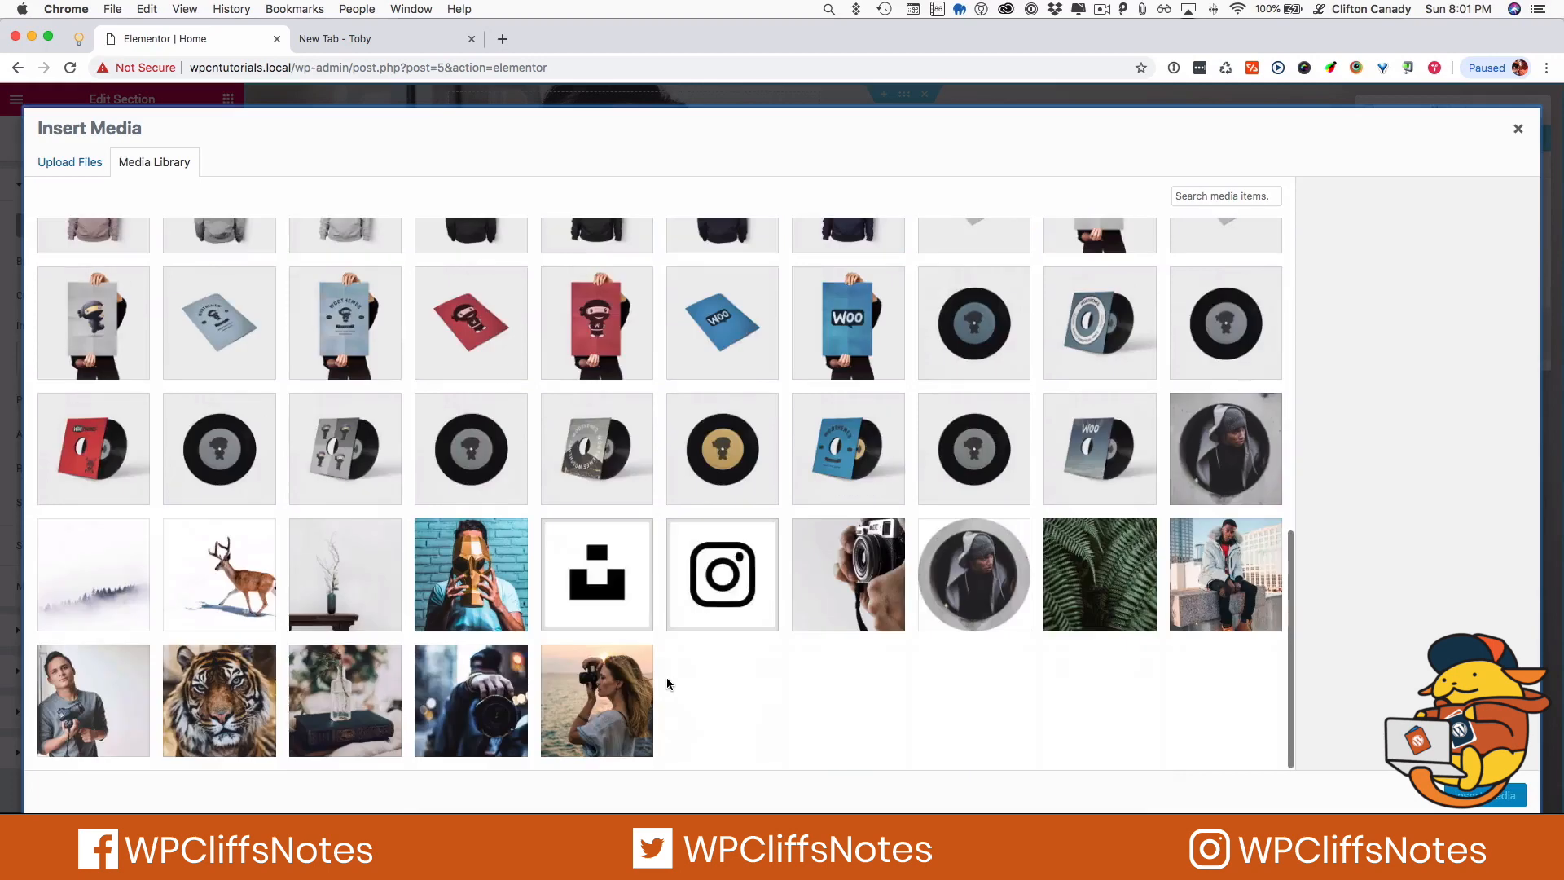
left_click(867, 580)
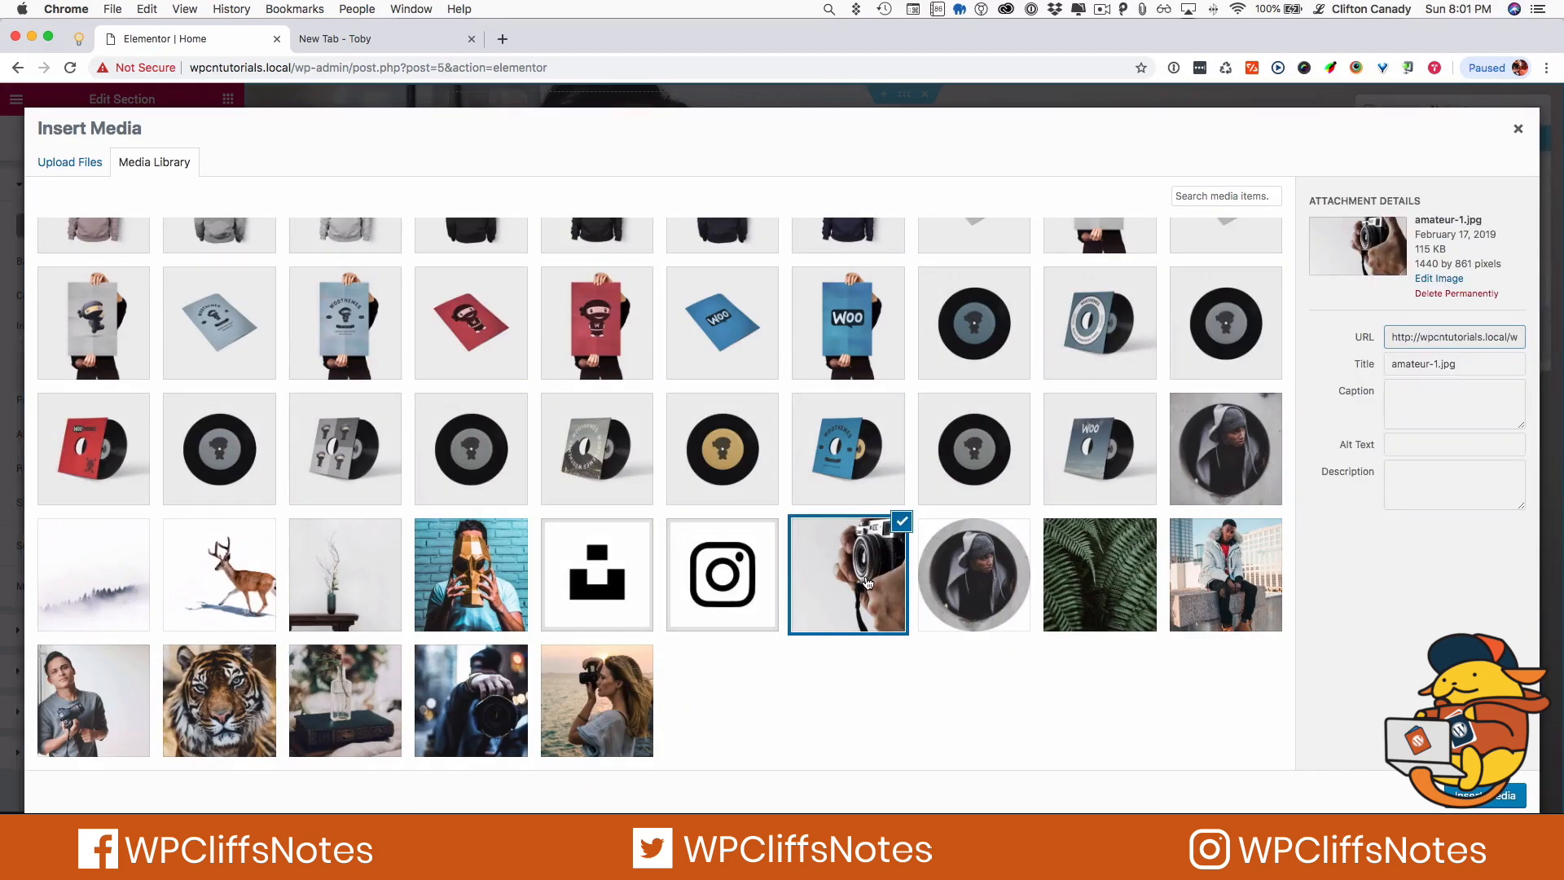
left_click(1499, 796)
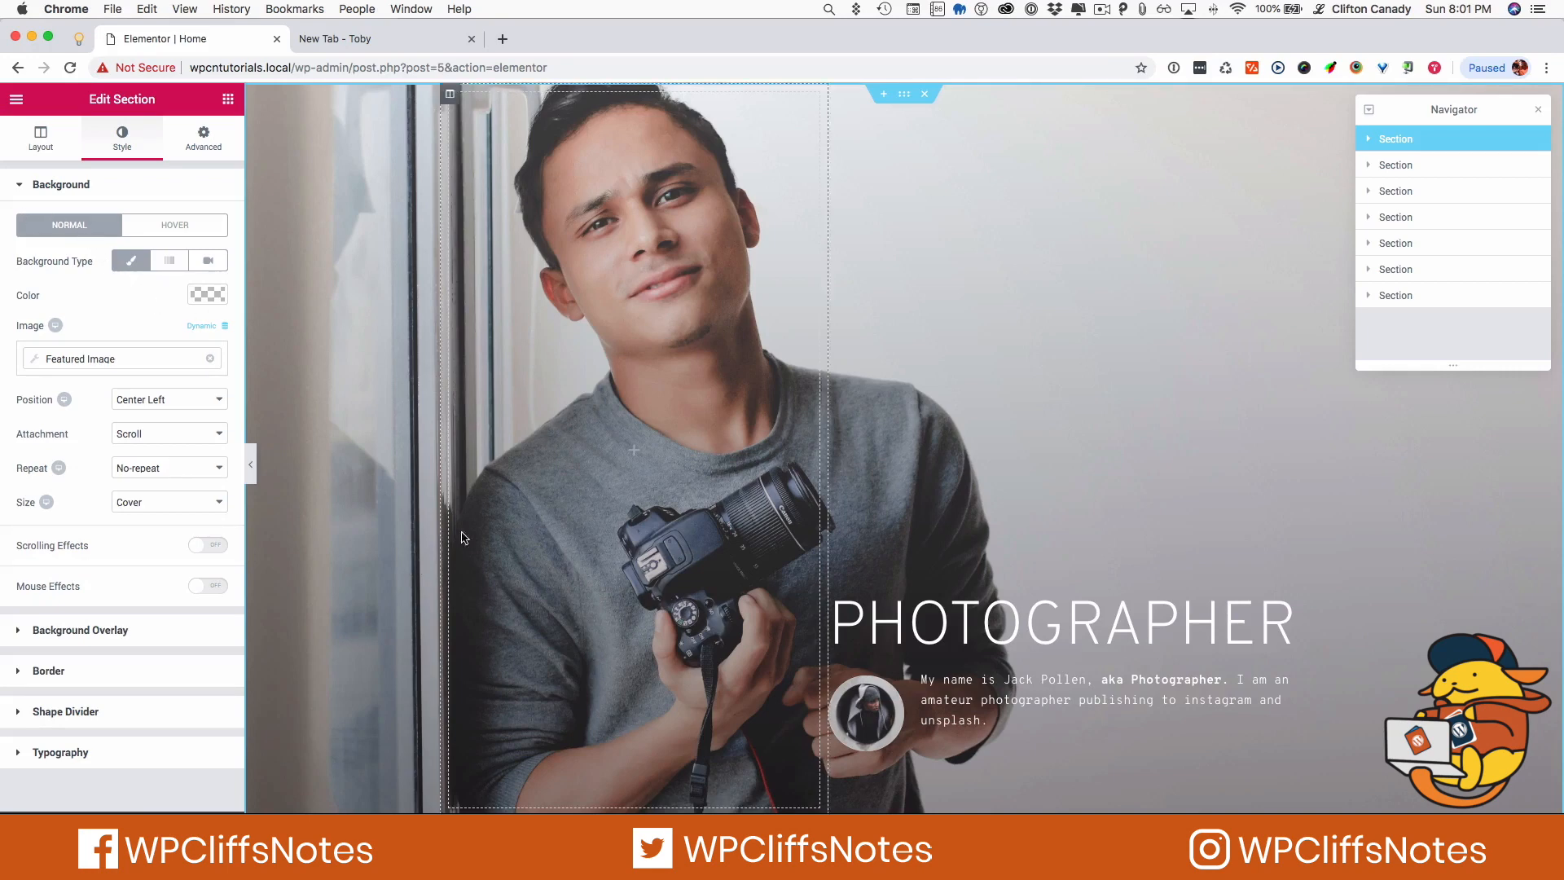
scroll(423, 675, "down", 5)
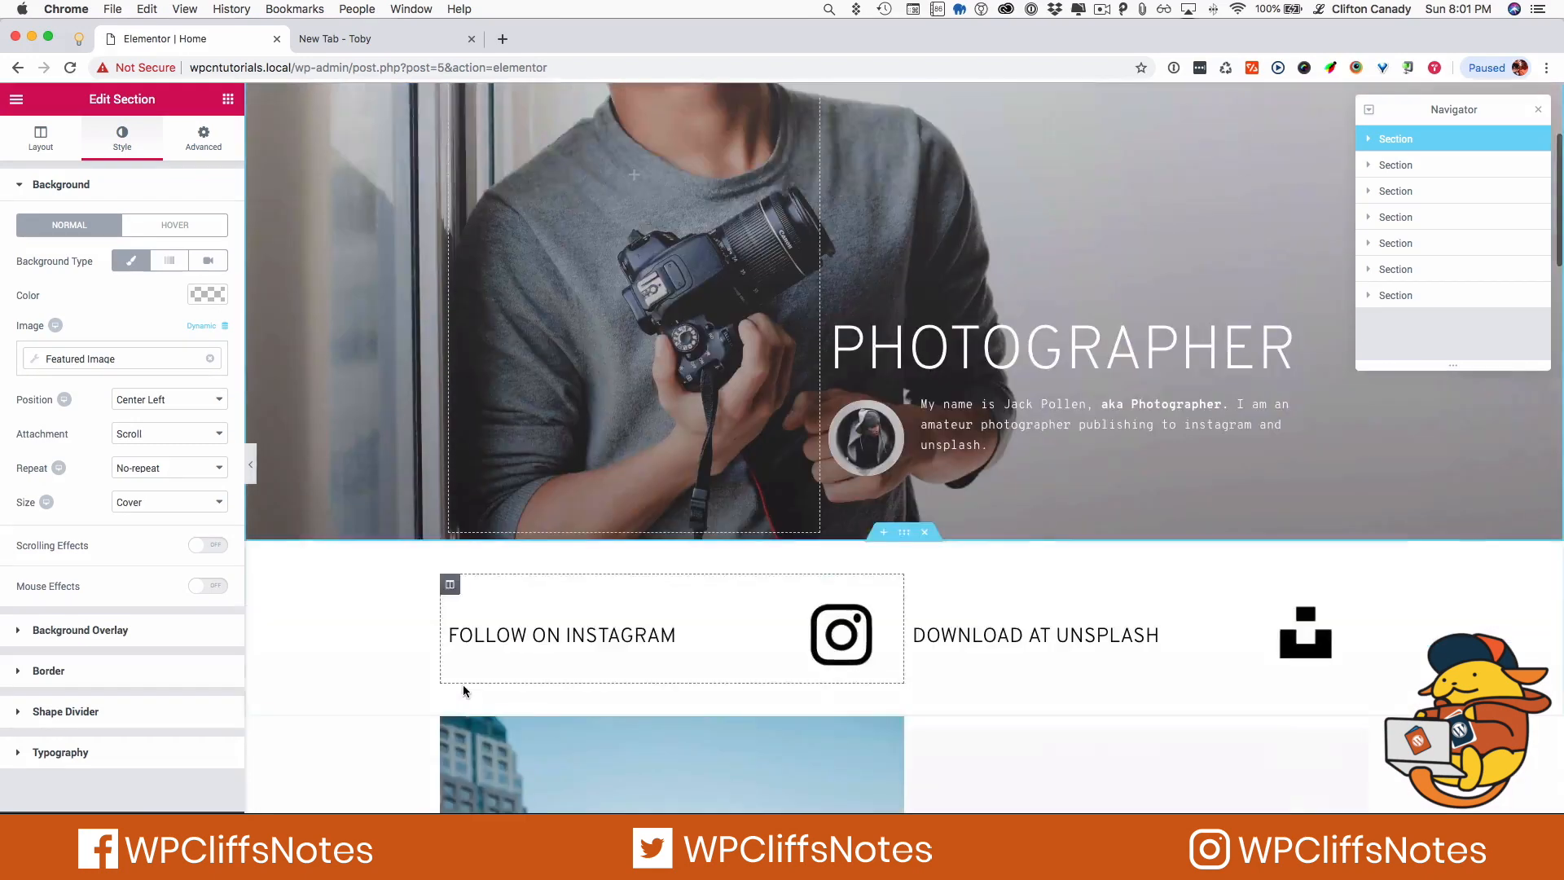
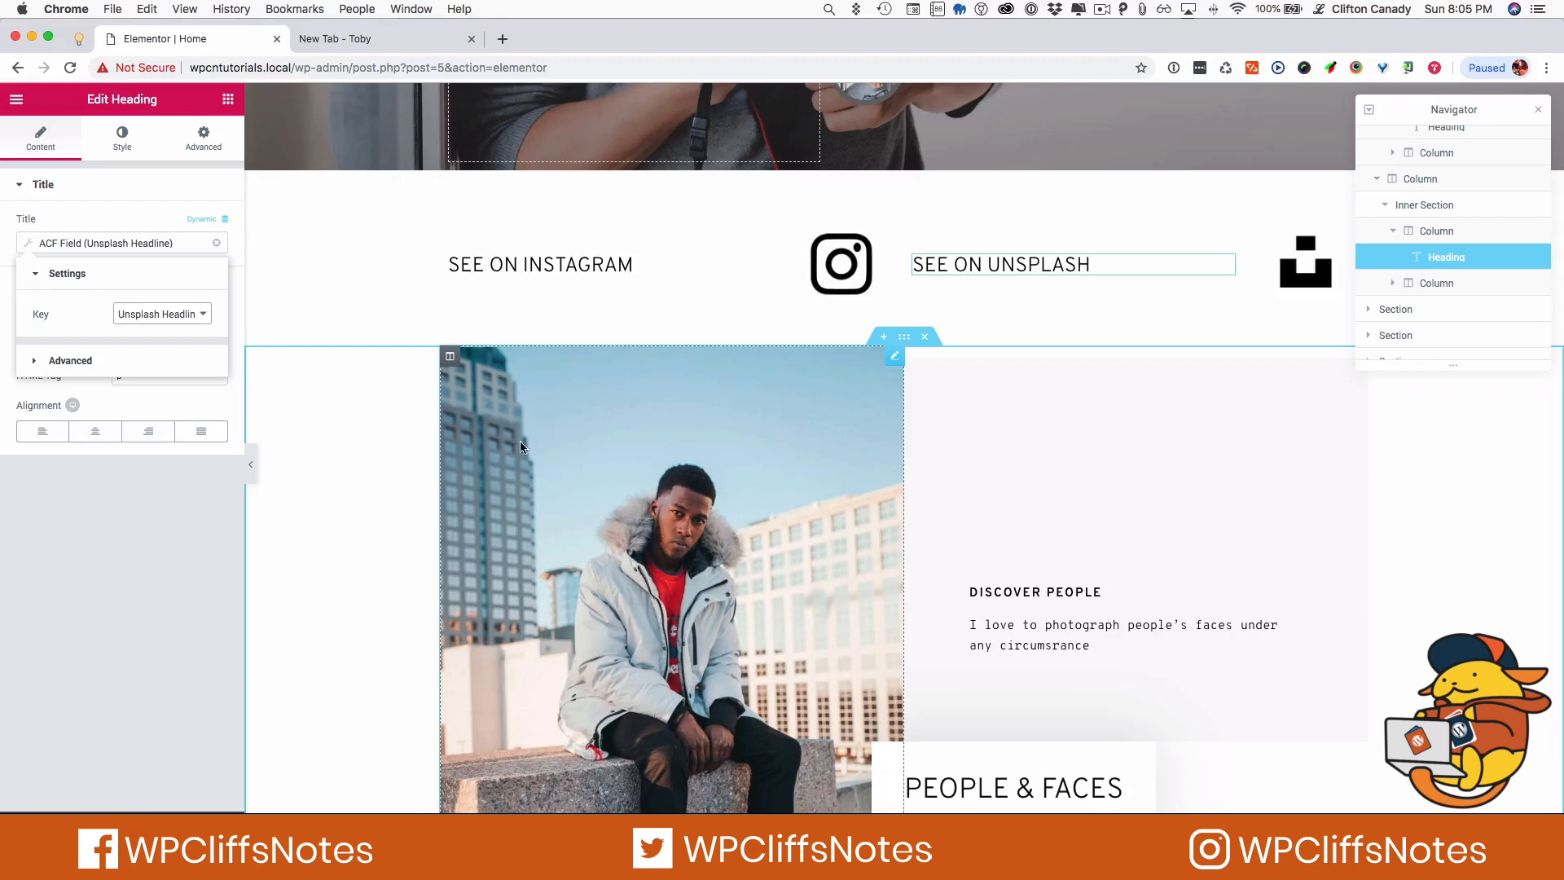
Link the image of the seated man in the people section to the ACF Image Field with the key People Image
left_click(894, 358)
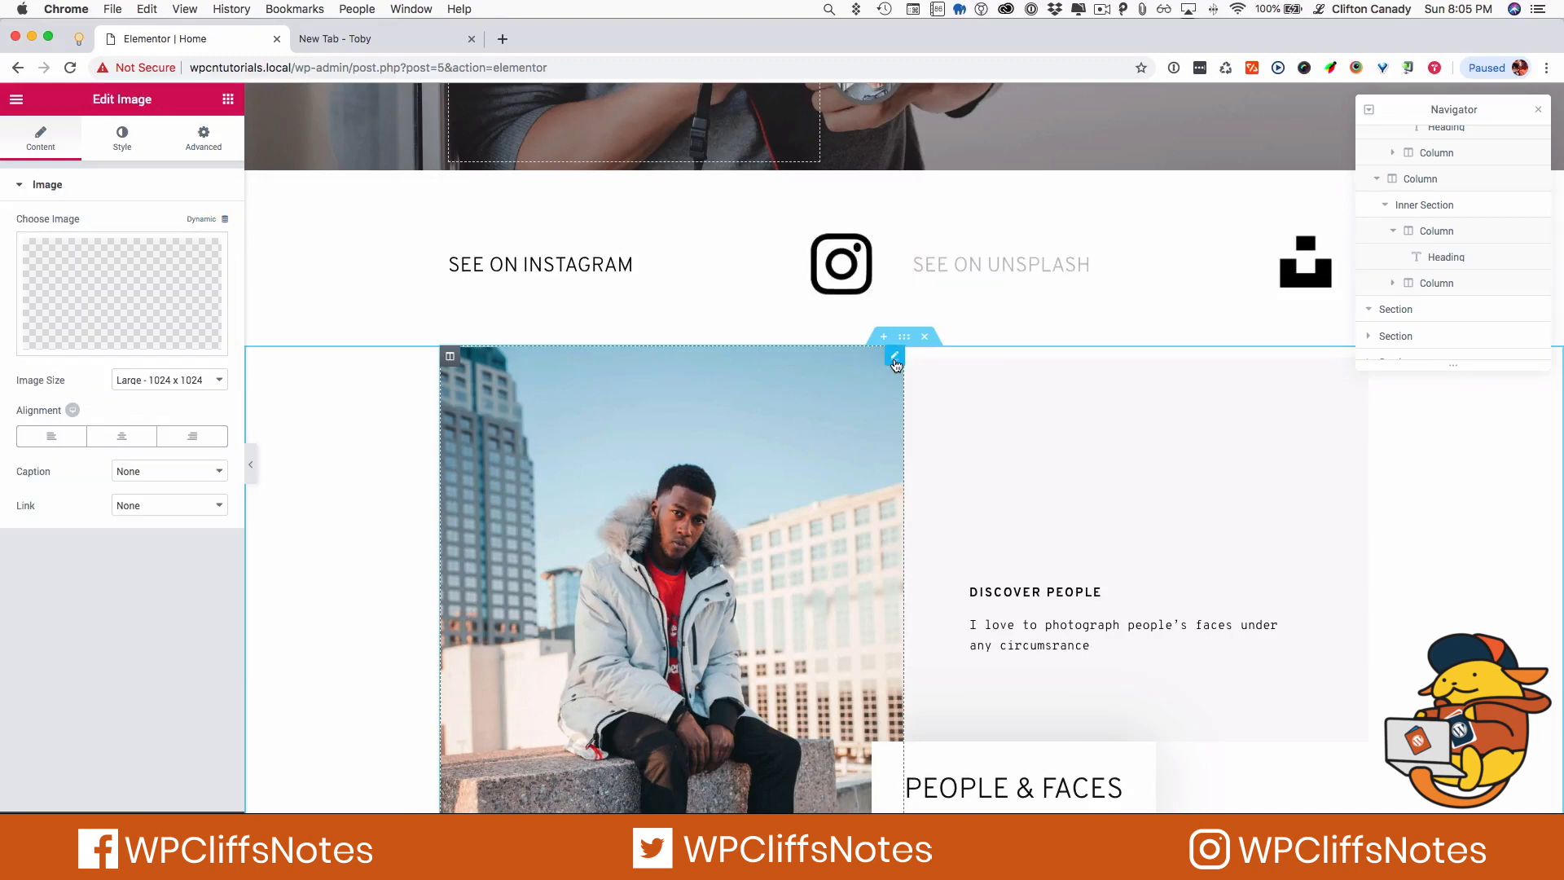
left_click(195, 221)
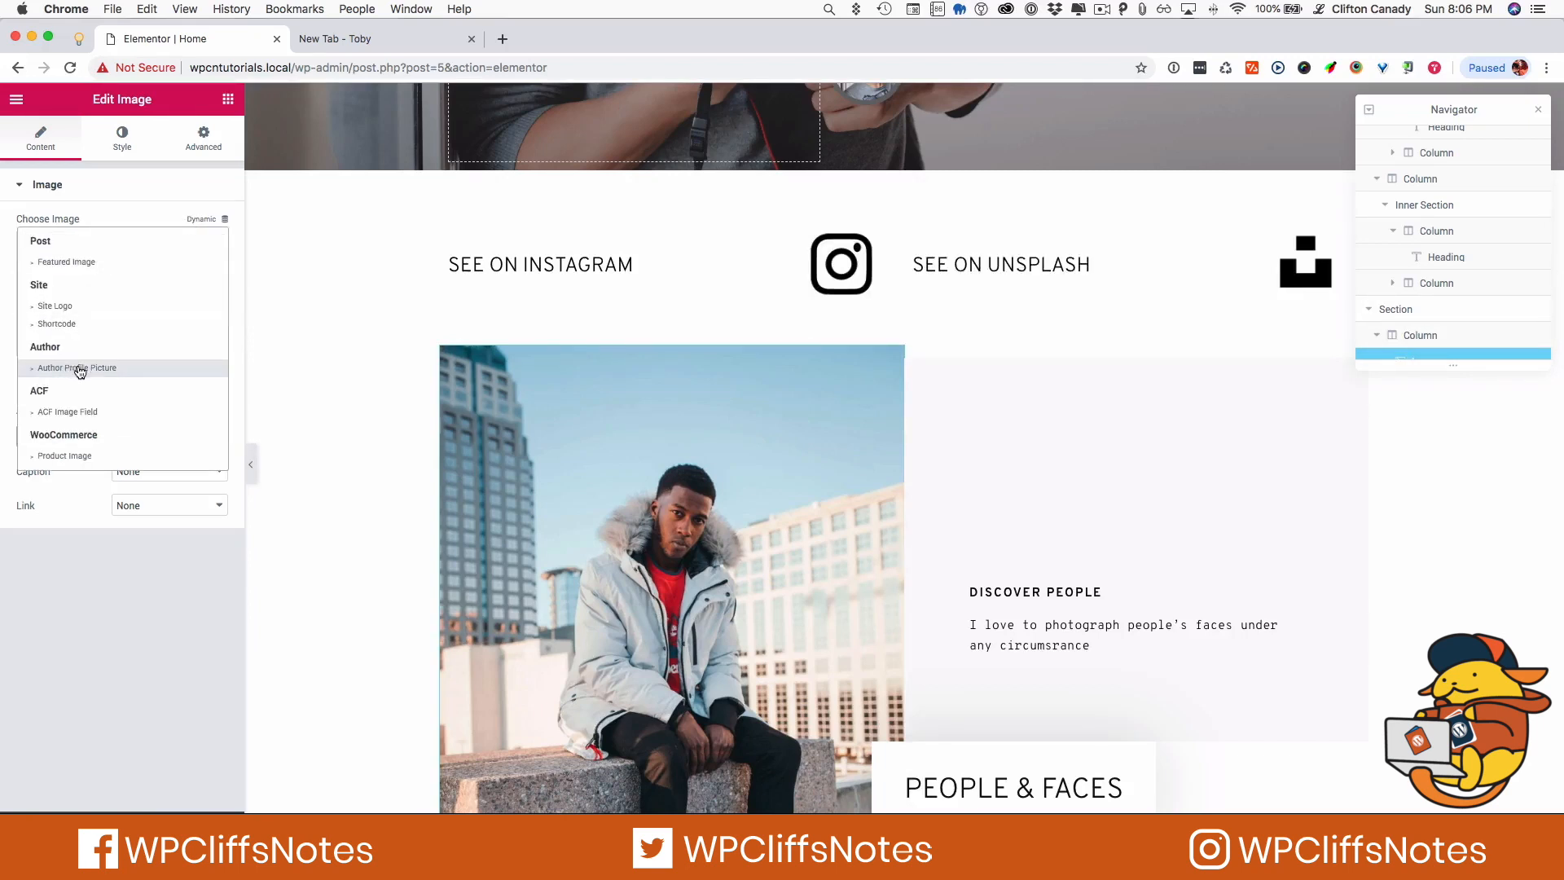
left_click(63, 410)
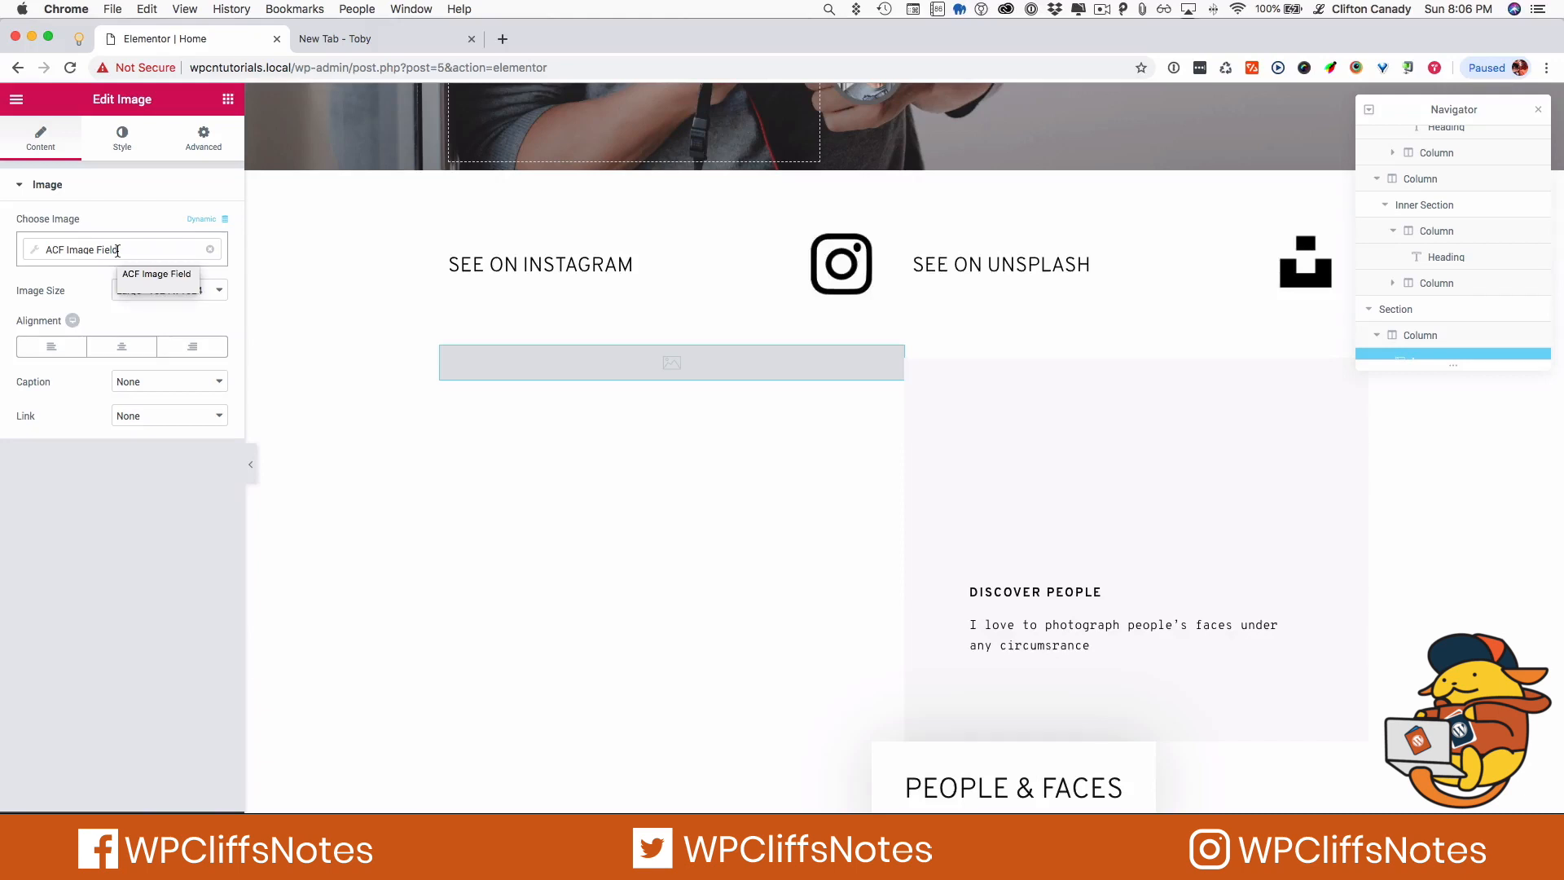
left_click(35, 250)
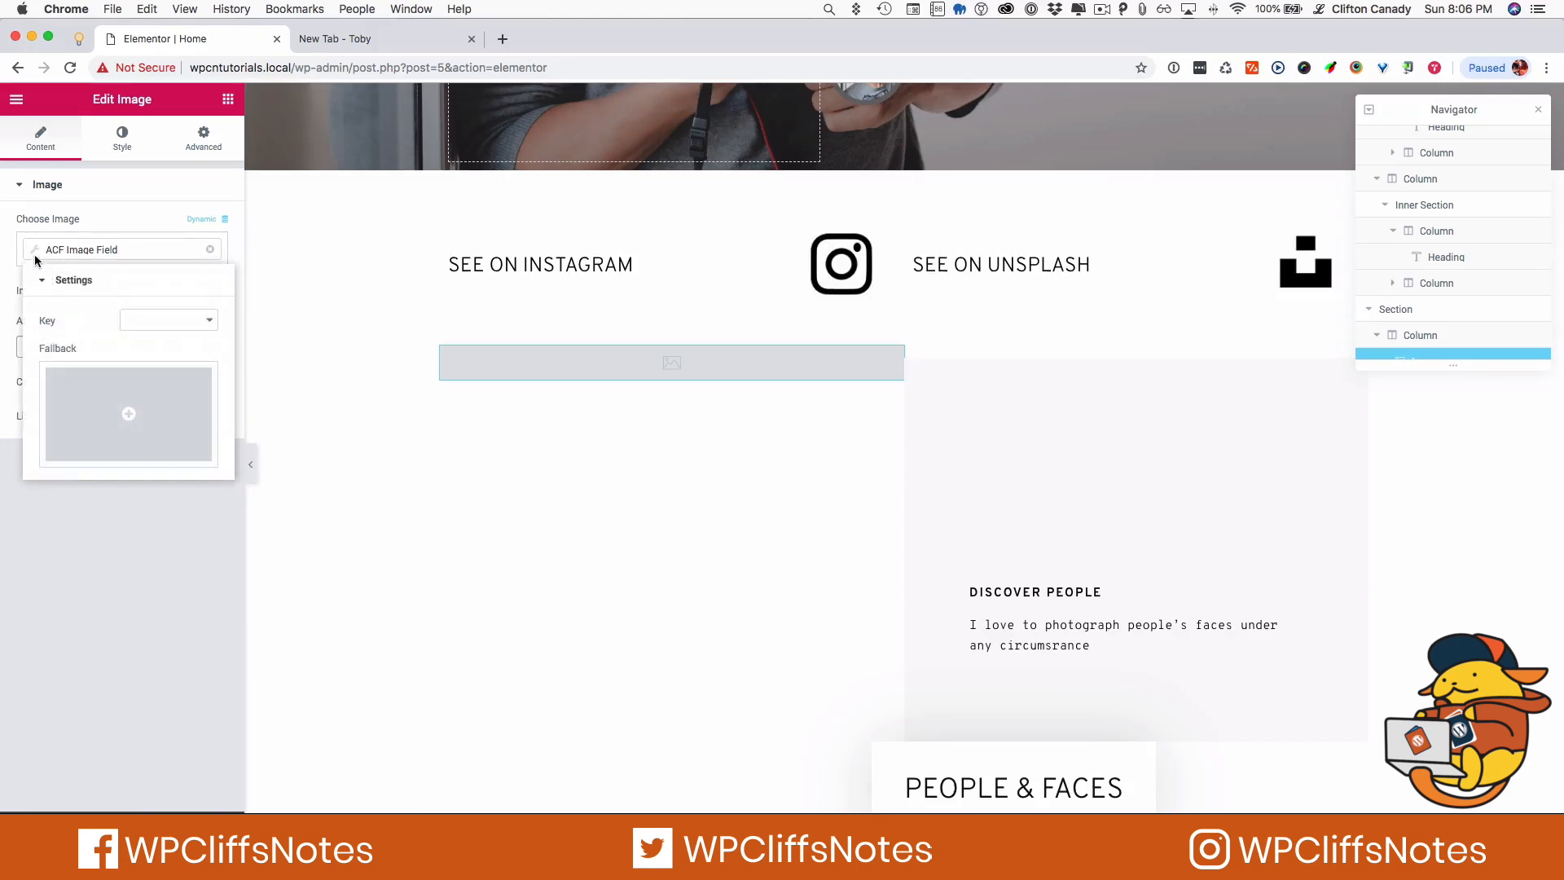
left_click(185, 320)
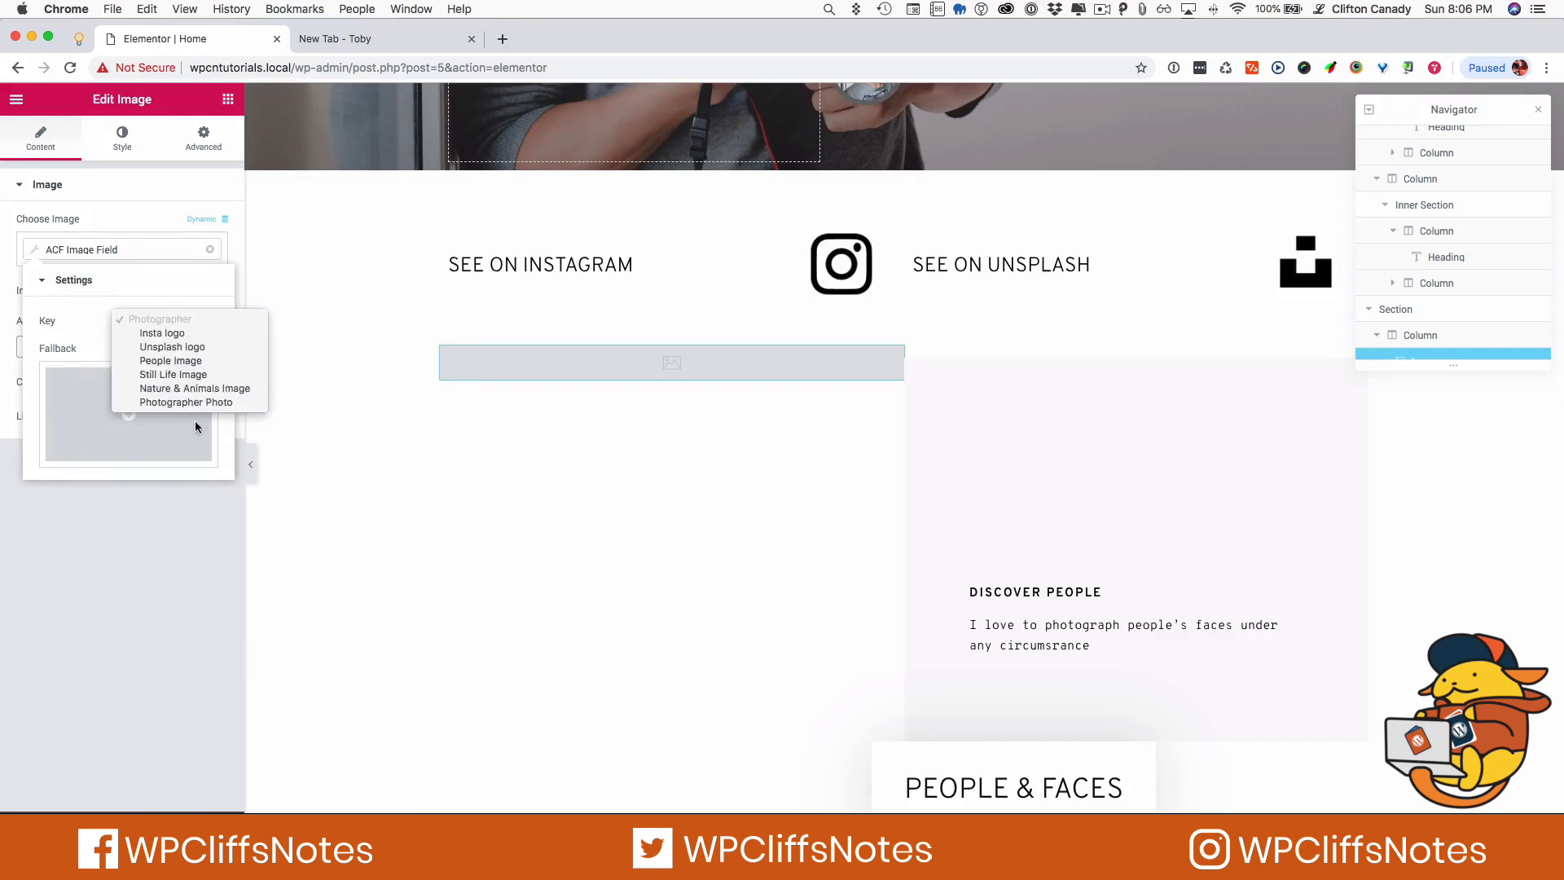
left_click(196, 363)
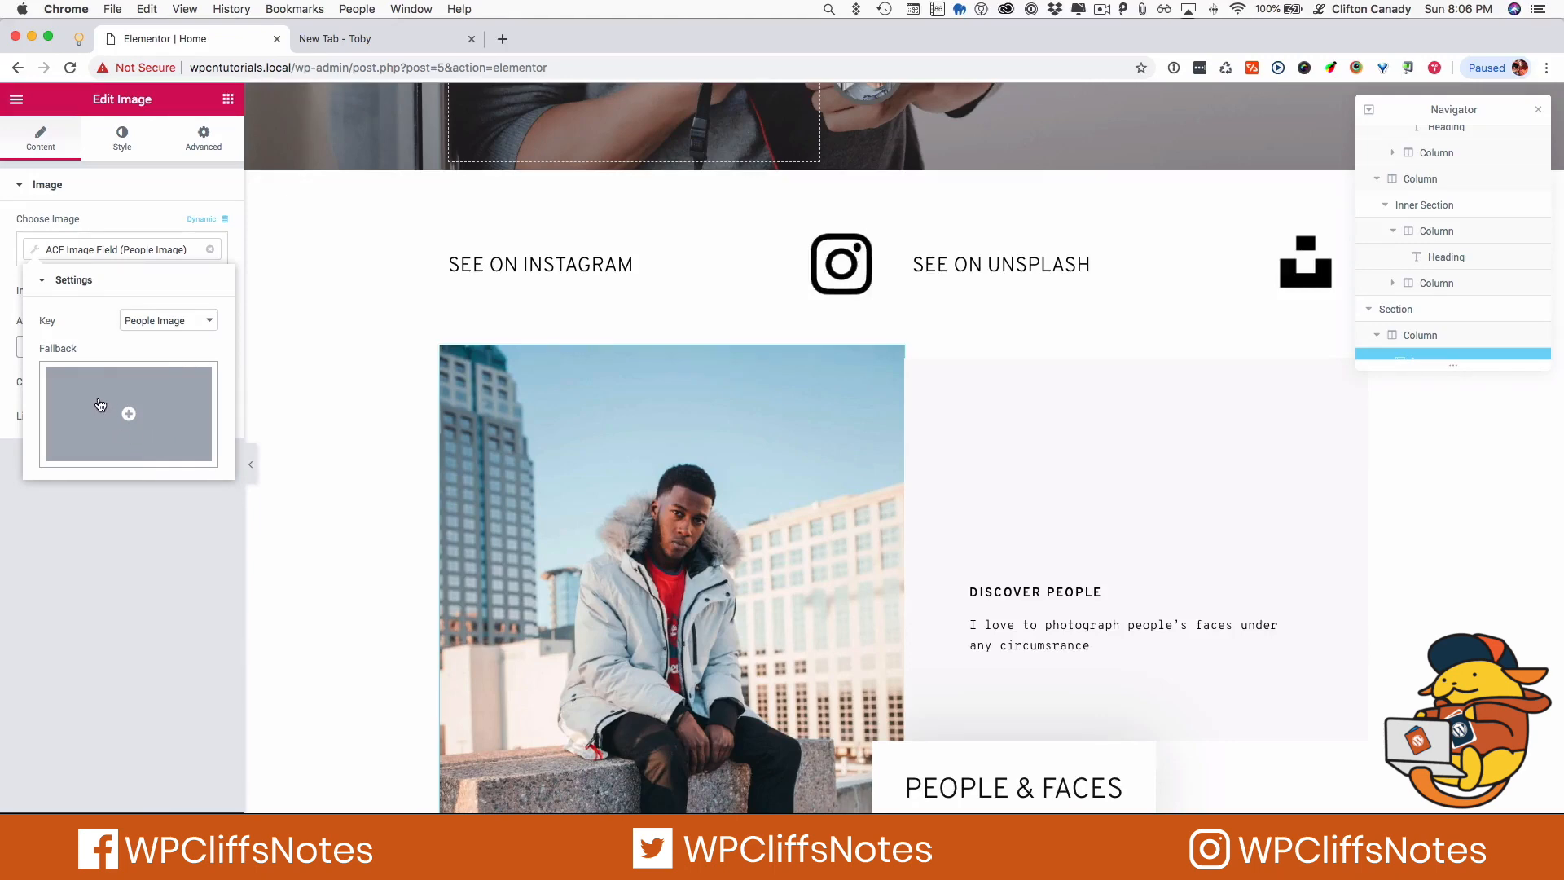
Set the People Image field's fallback to team_4.jpg from the media library
left_click(105, 412)
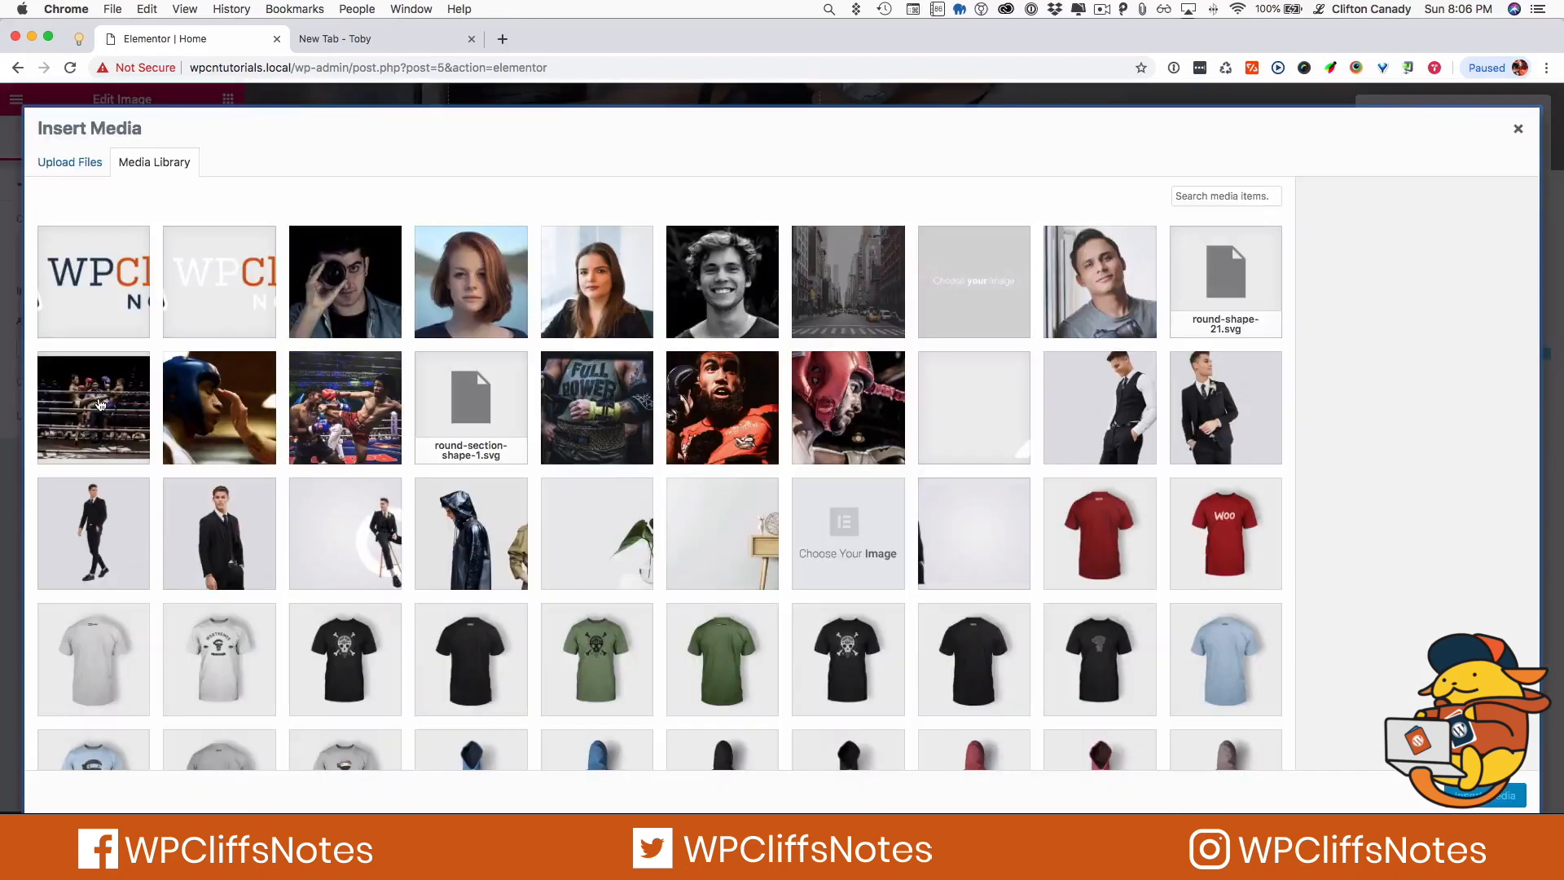
left_click(342, 279)
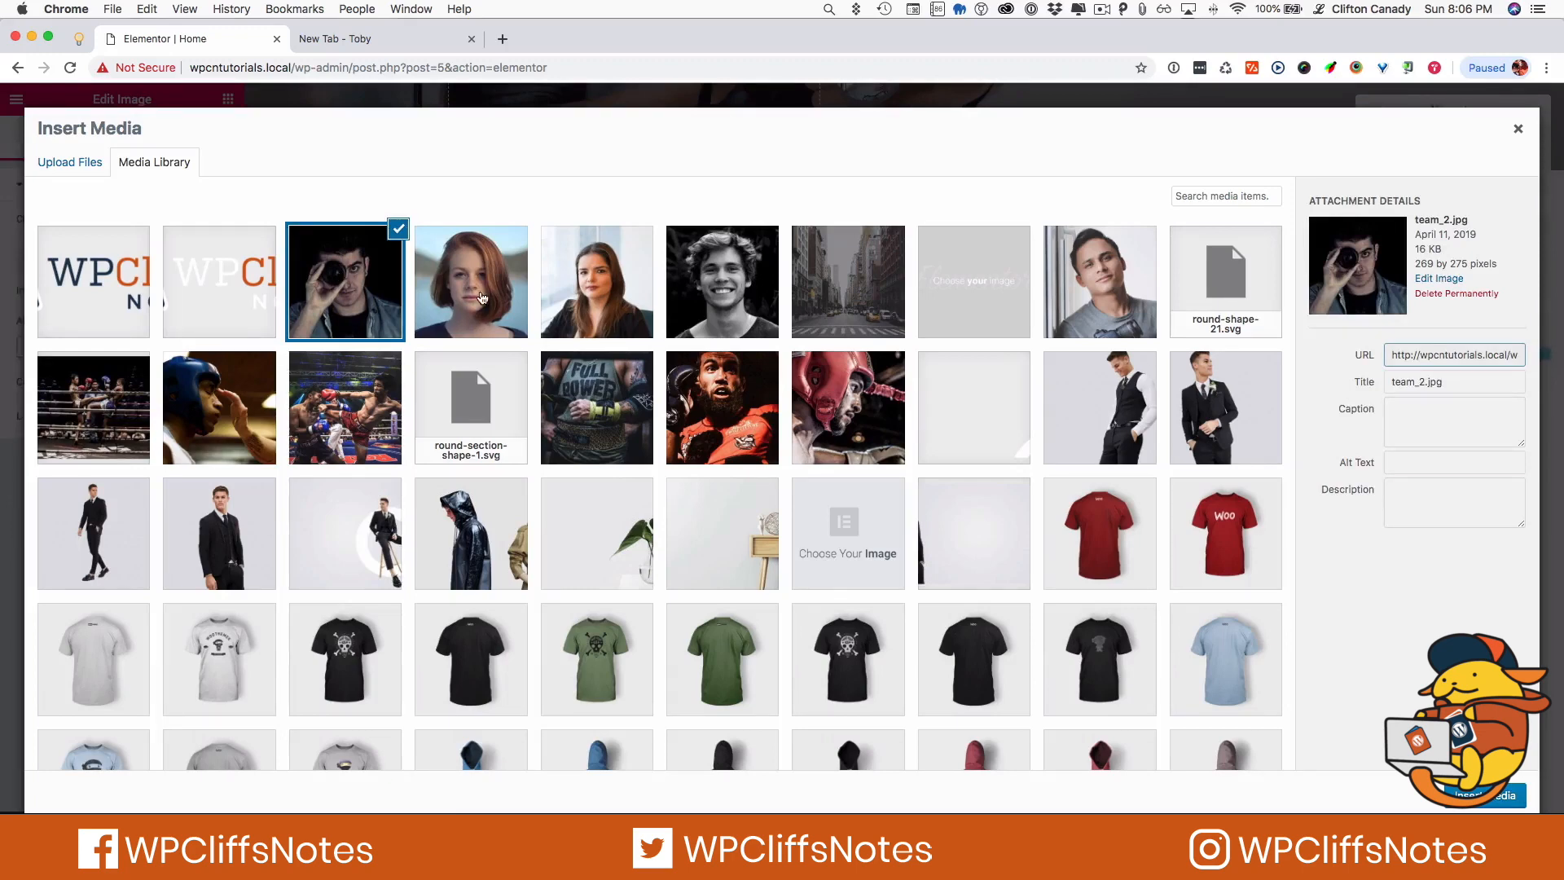
left_click(728, 305)
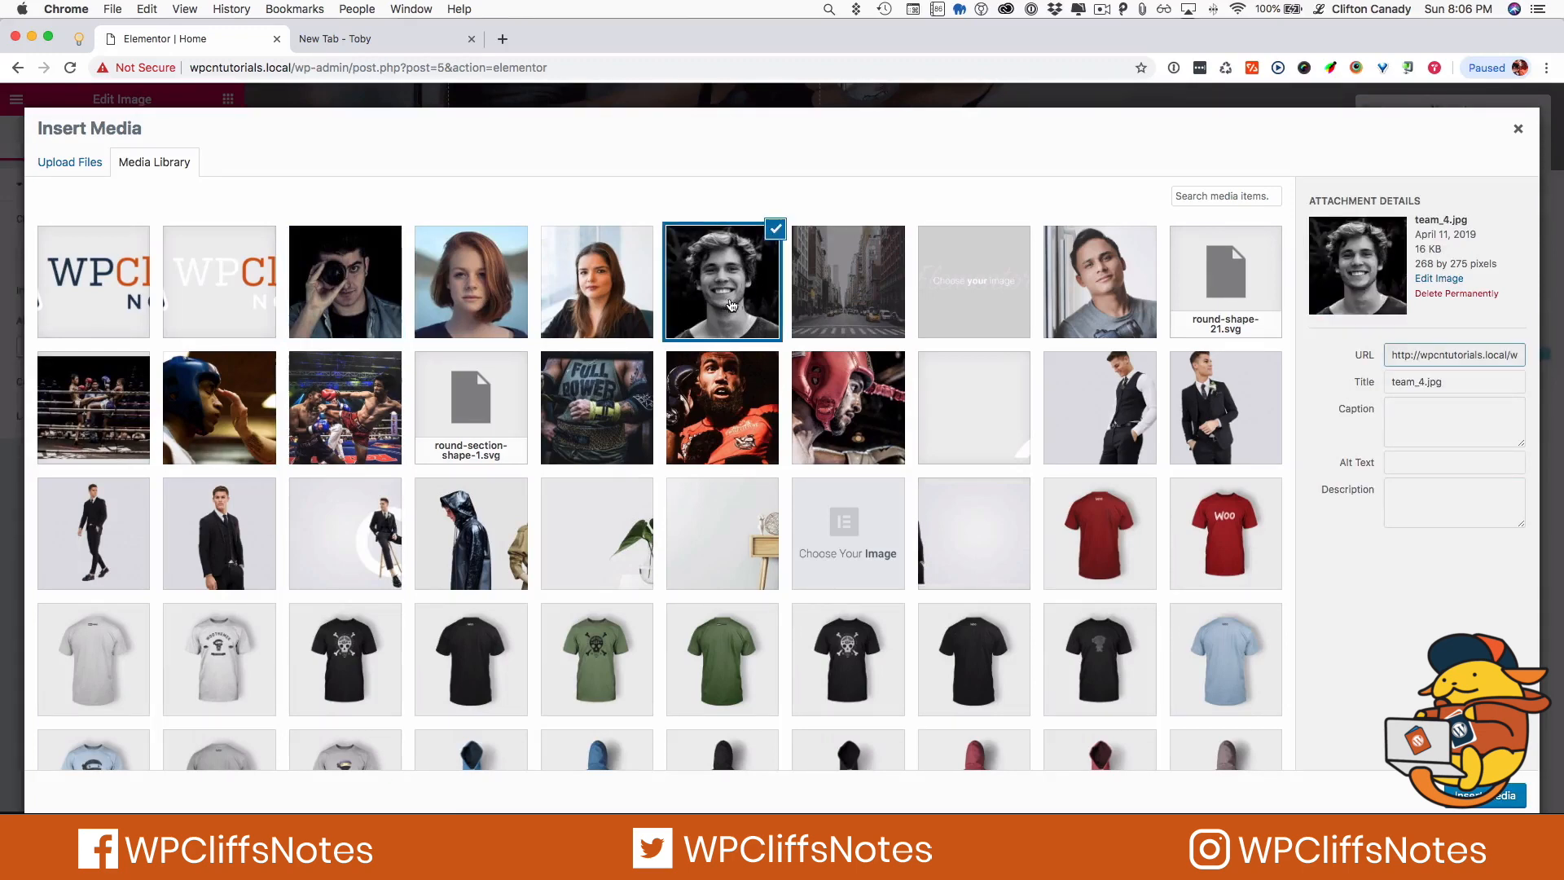
left_click(1486, 796)
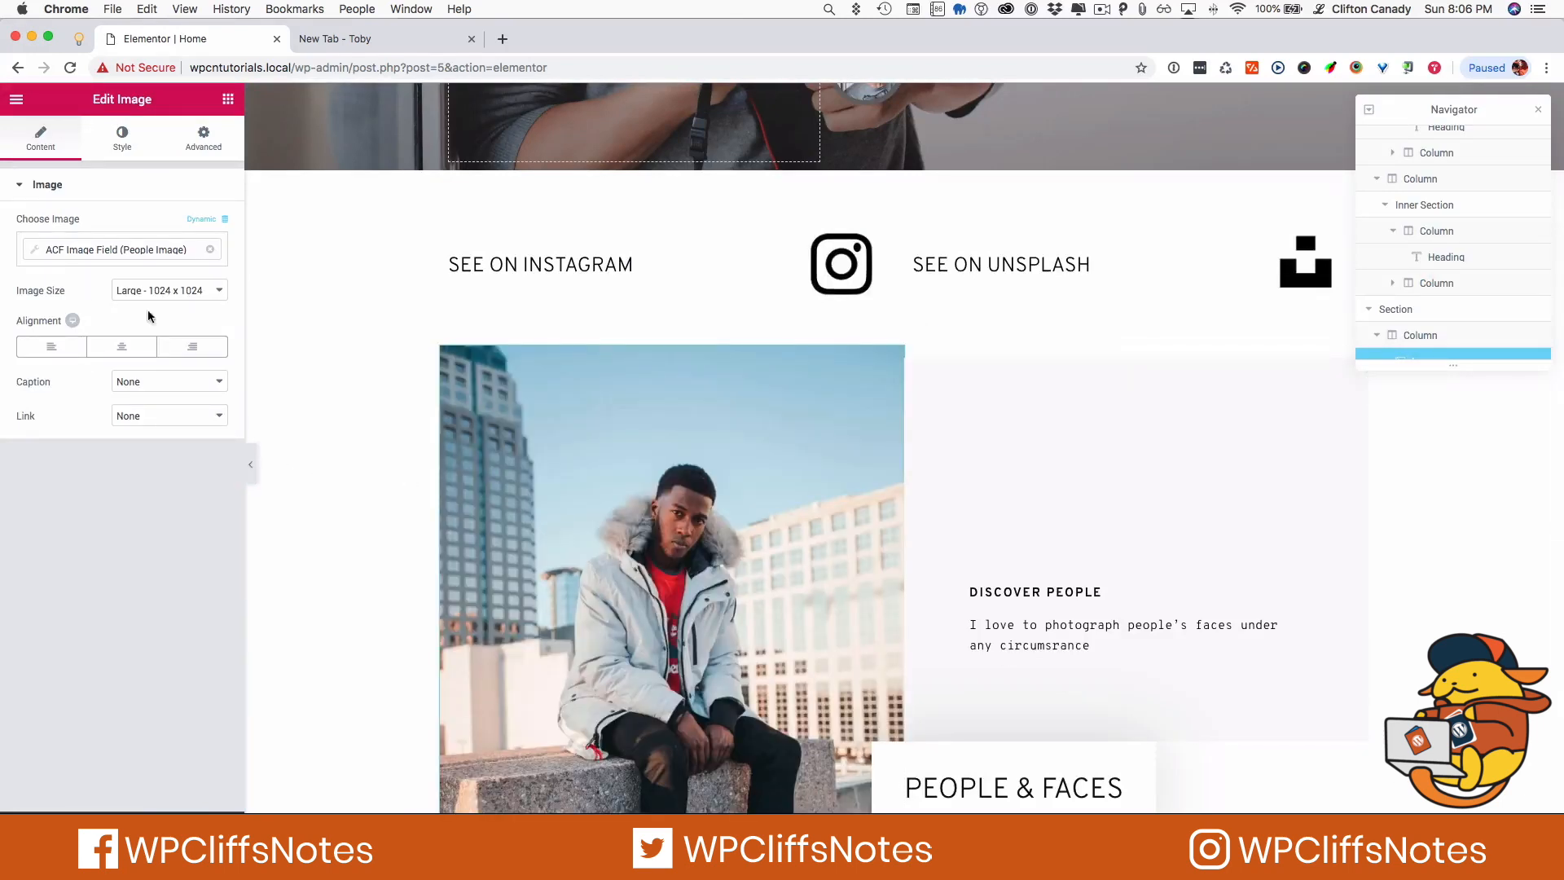
Try to link the Discover People heading's title to an ACF Field, check the available keys, and remove the dynamic source
scroll(904, 652, "down", 2)
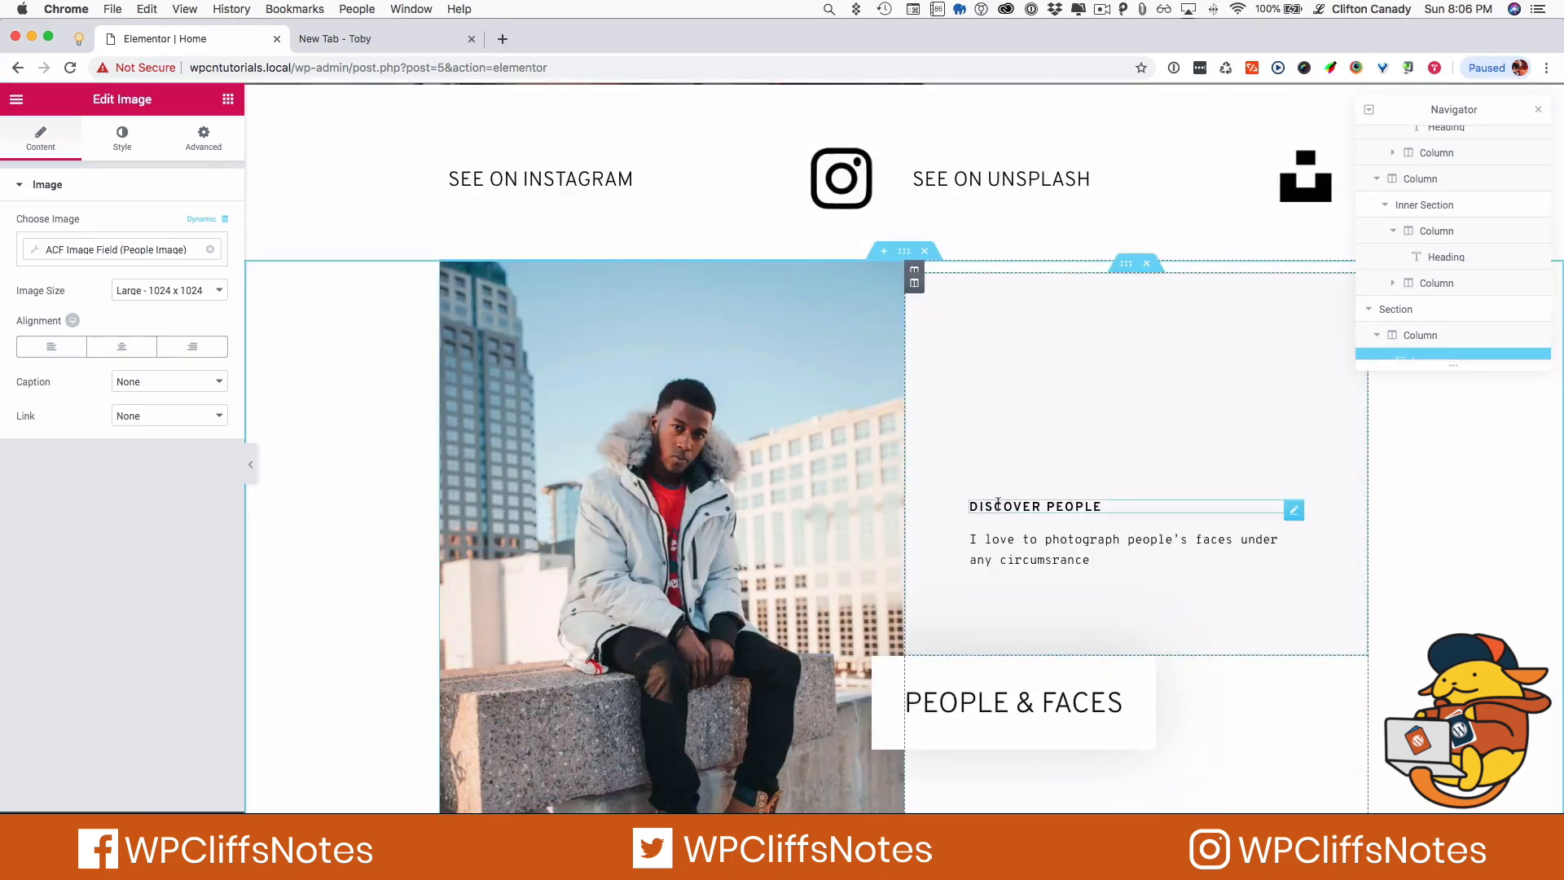
left_click(998, 504)
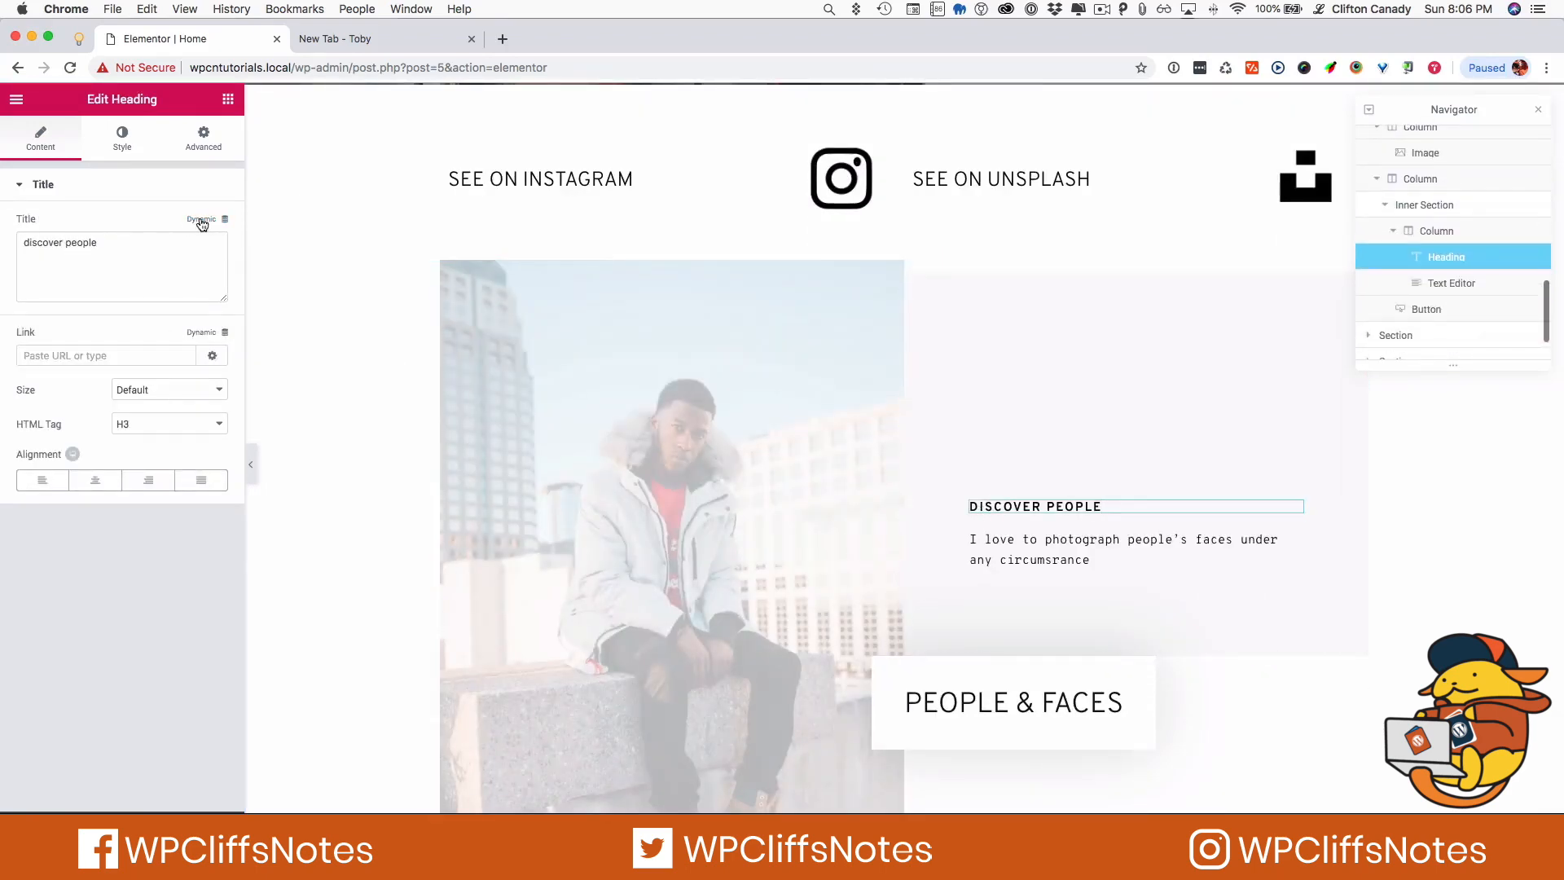
left_click(201, 222)
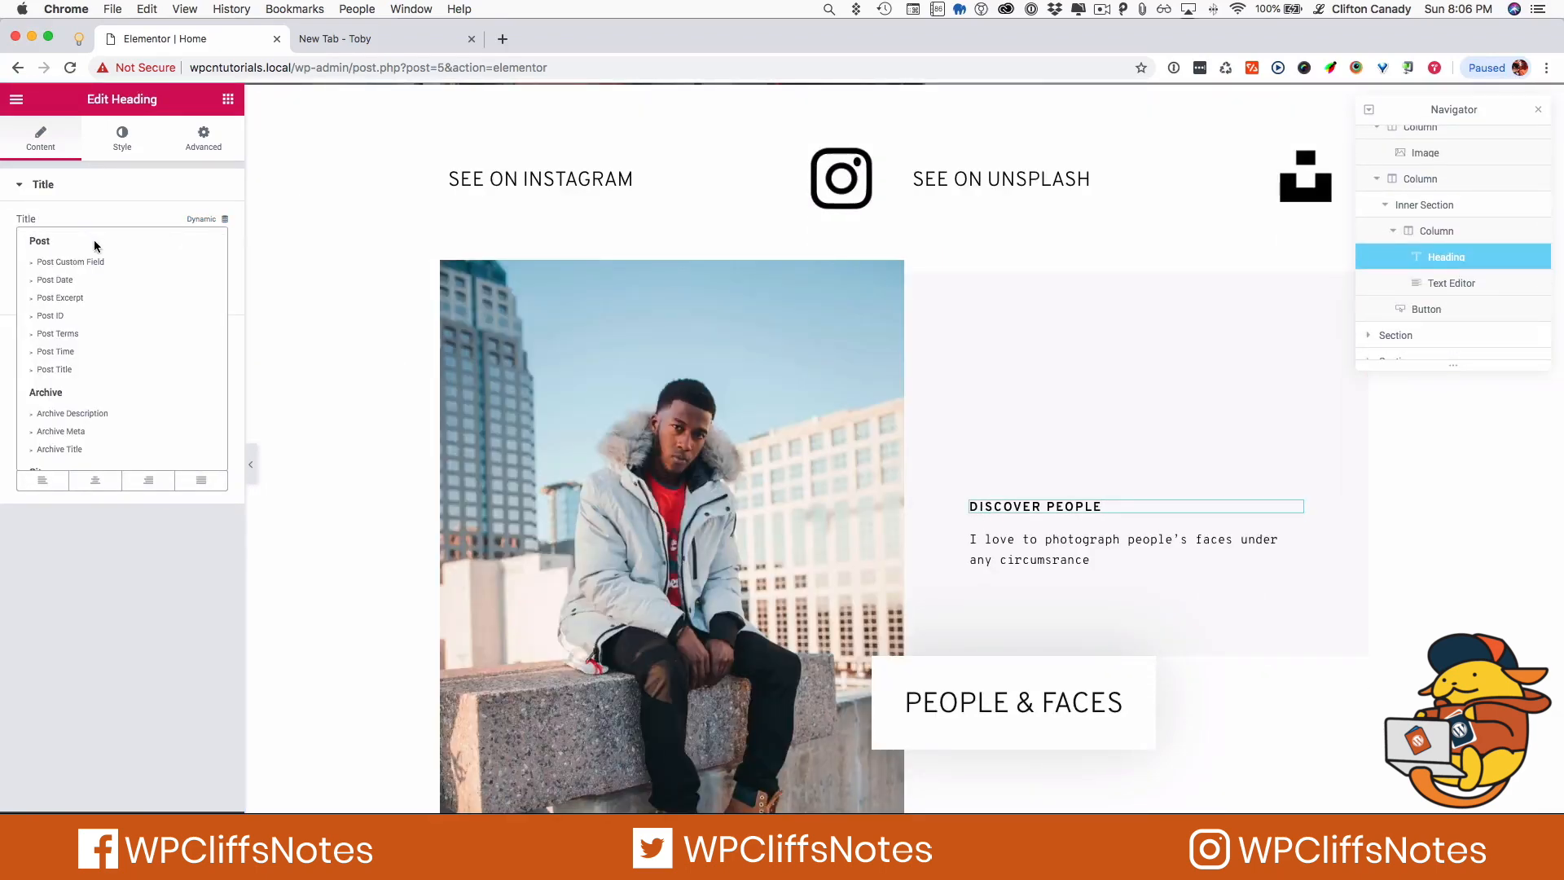
scroll(96, 415, "down", 10)
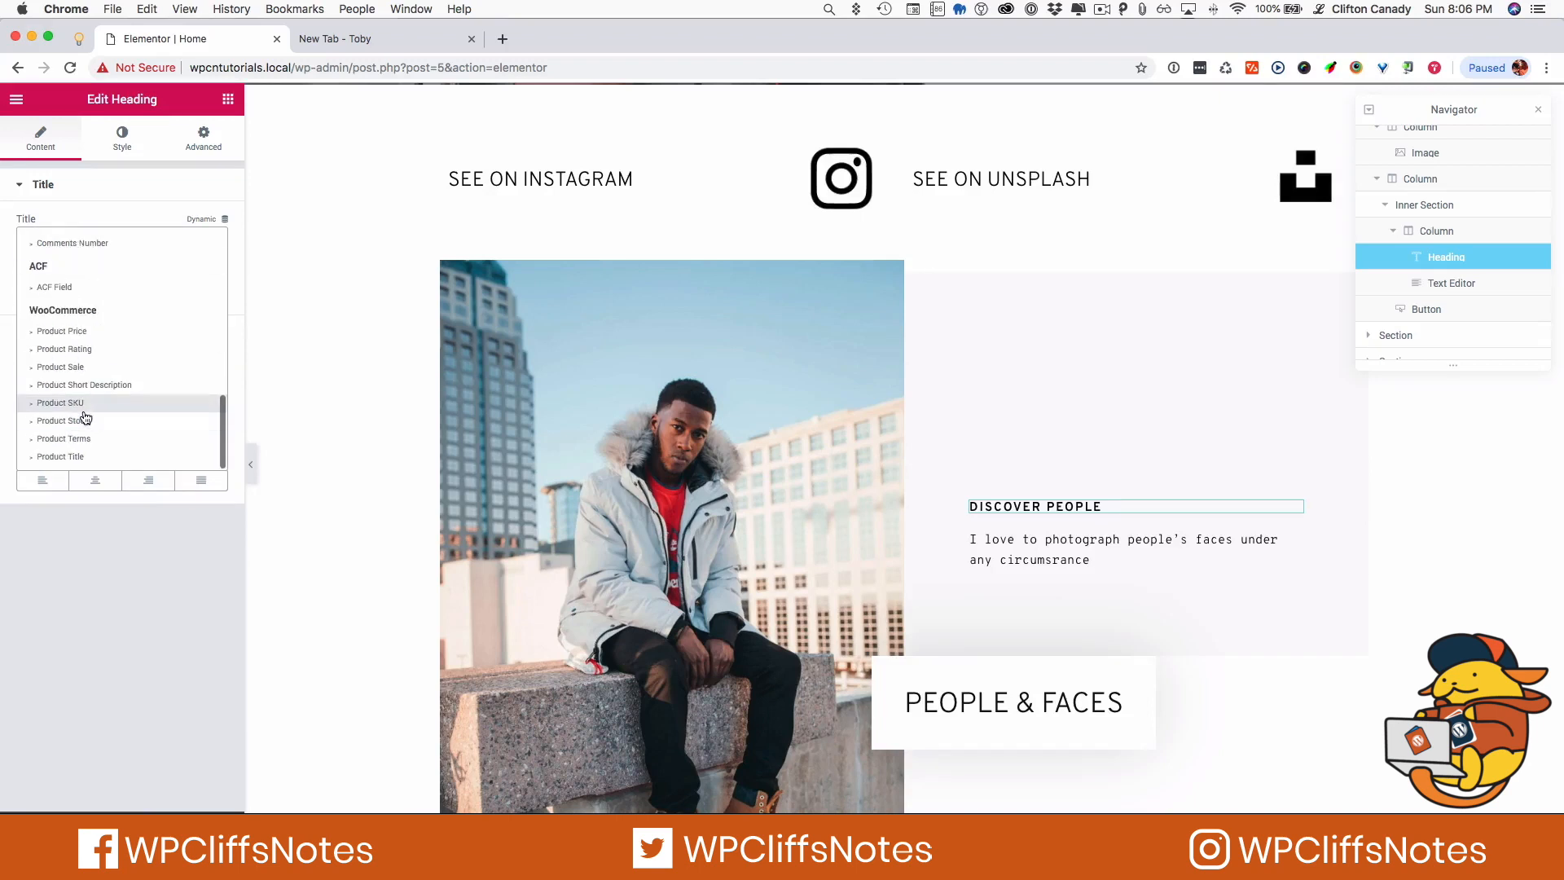
left_click(77, 290)
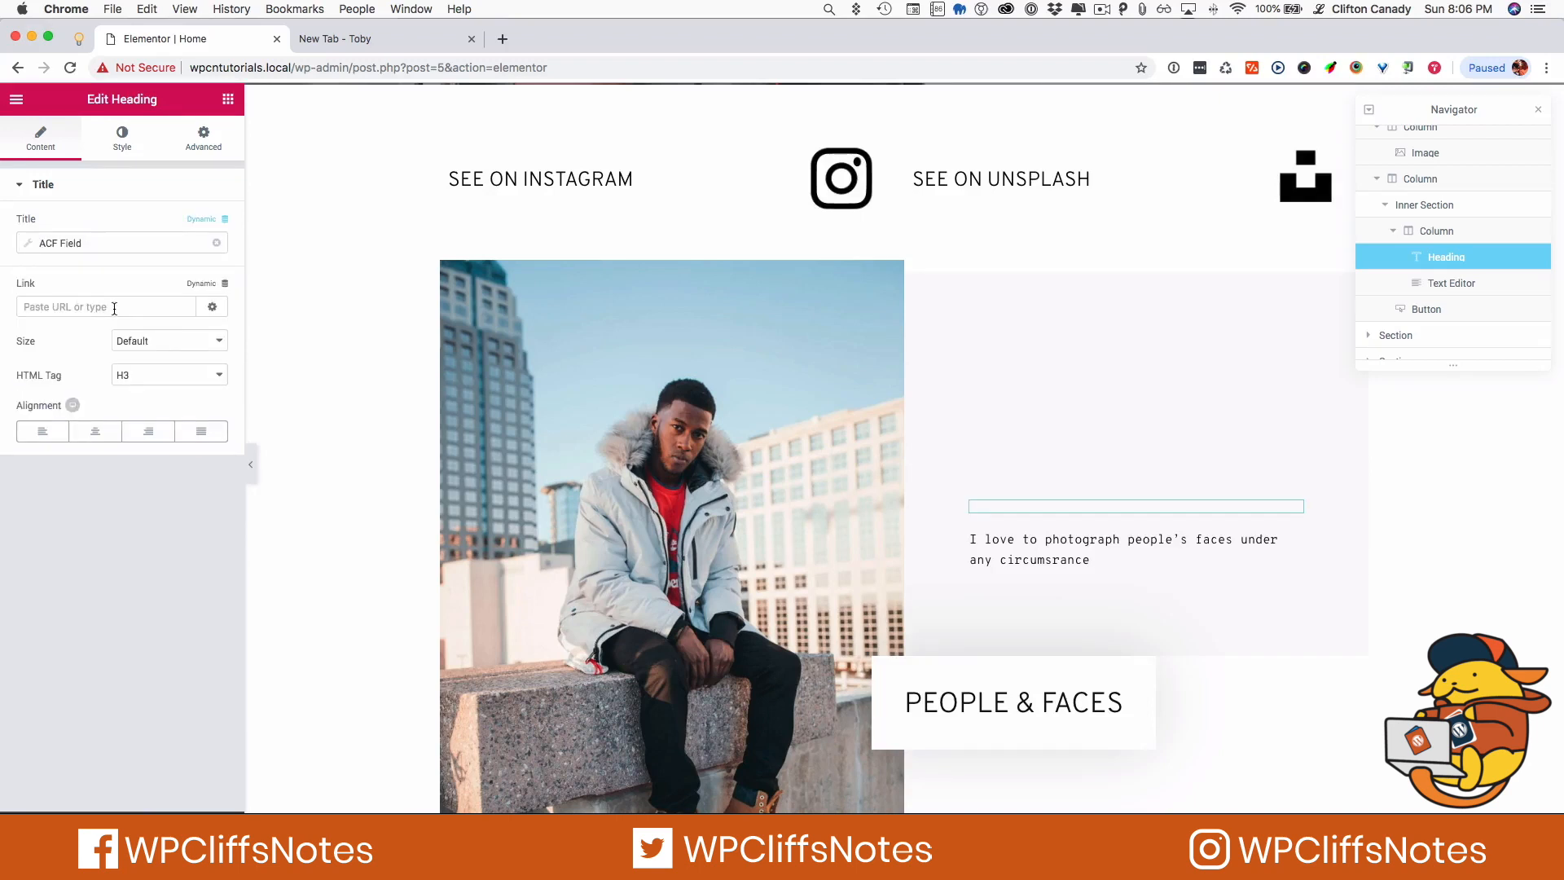
left_click(27, 245)
left_click(172, 316)
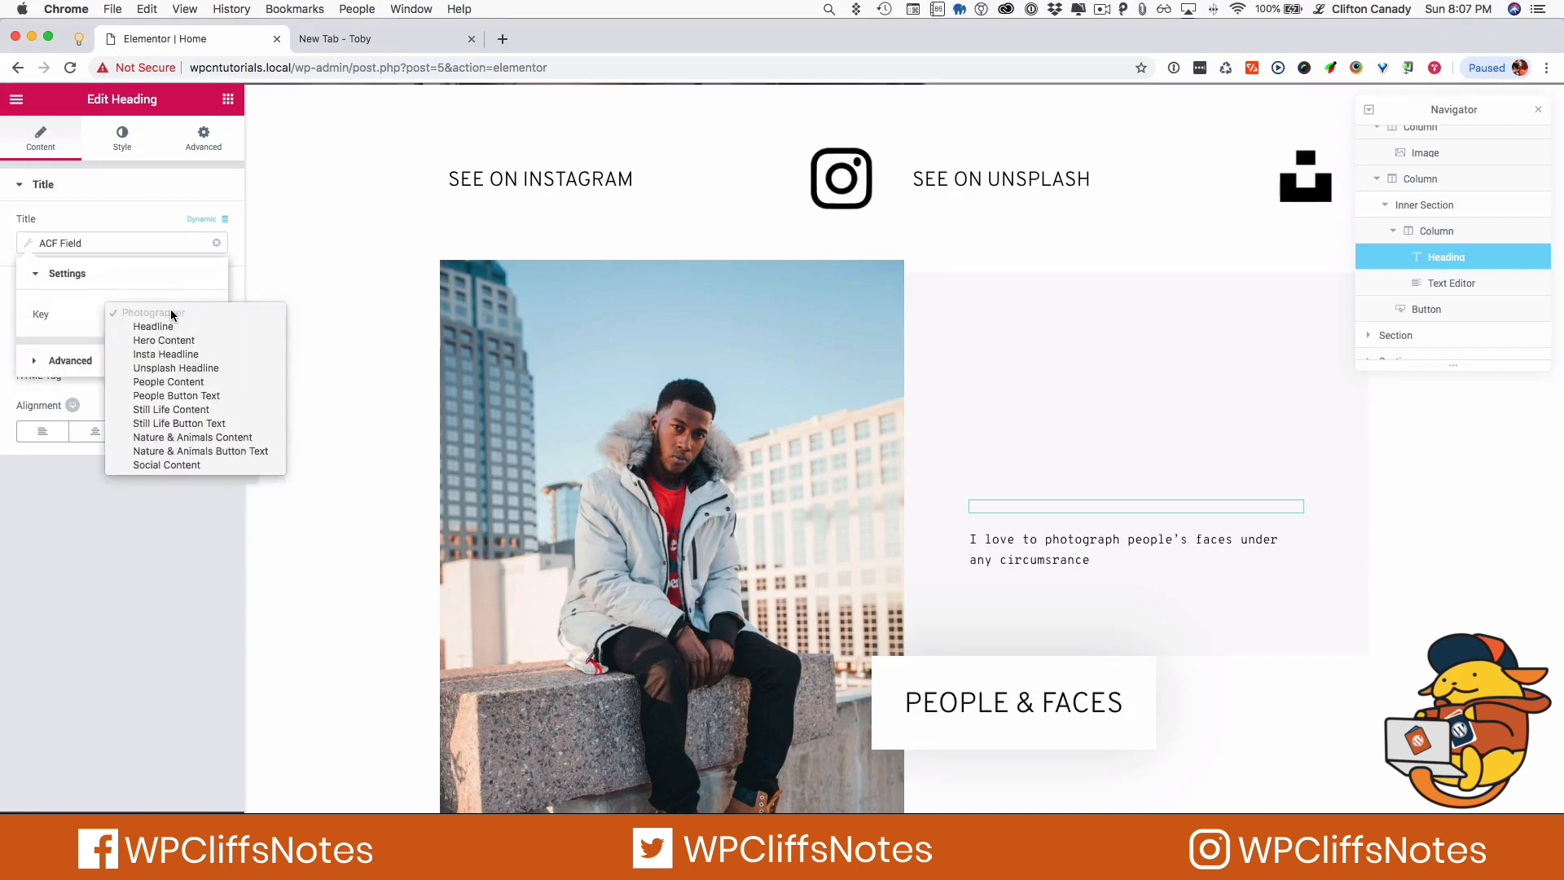
left_click(172, 316)
left_click(172, 316)
left_click(210, 241)
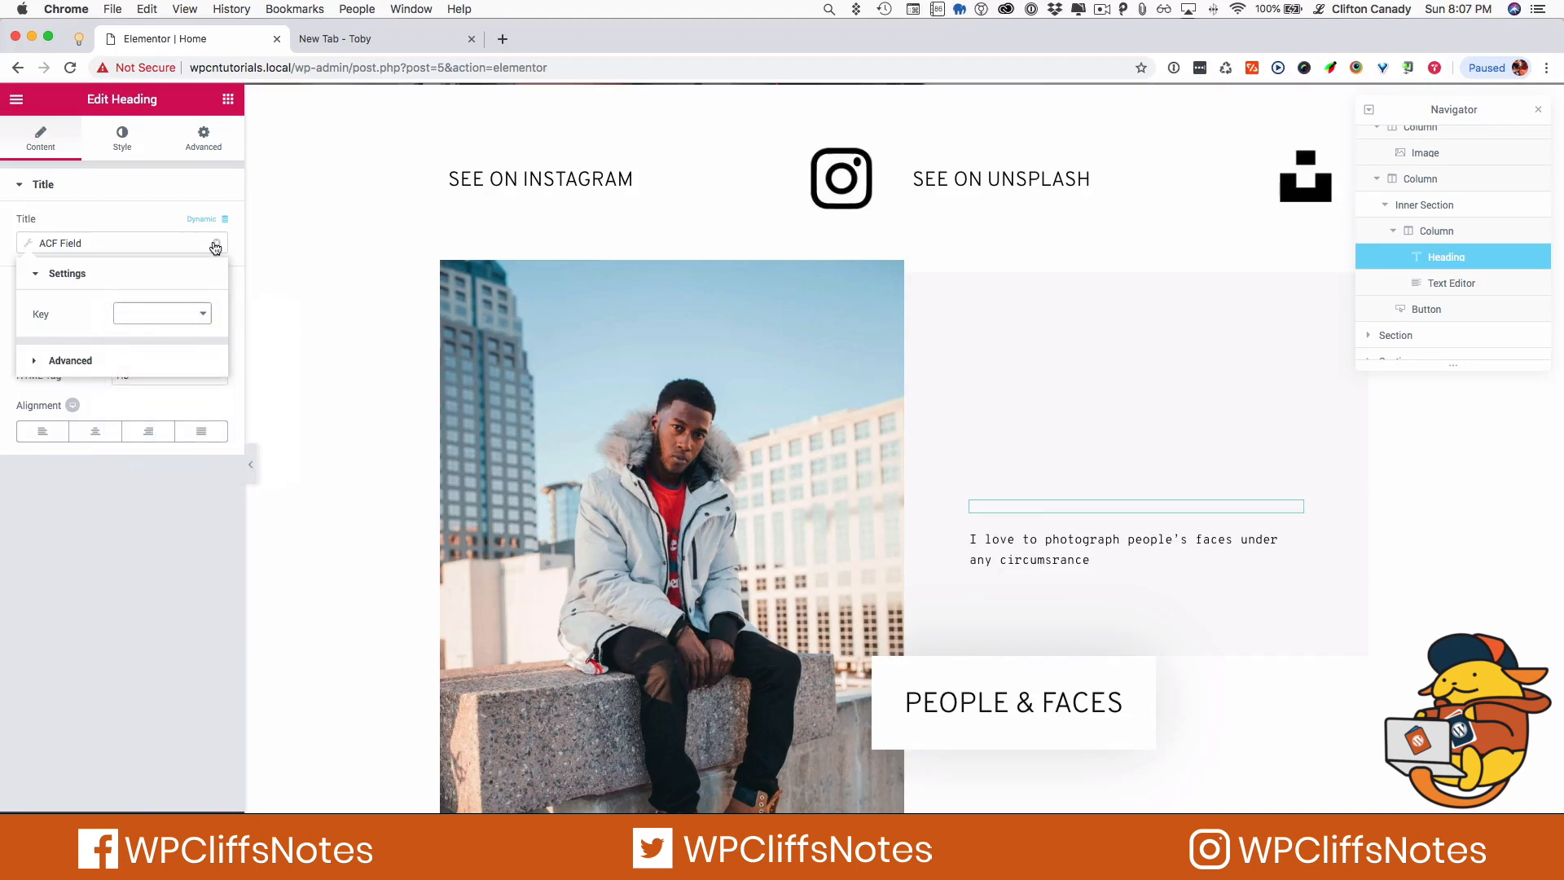
left_click(215, 243)
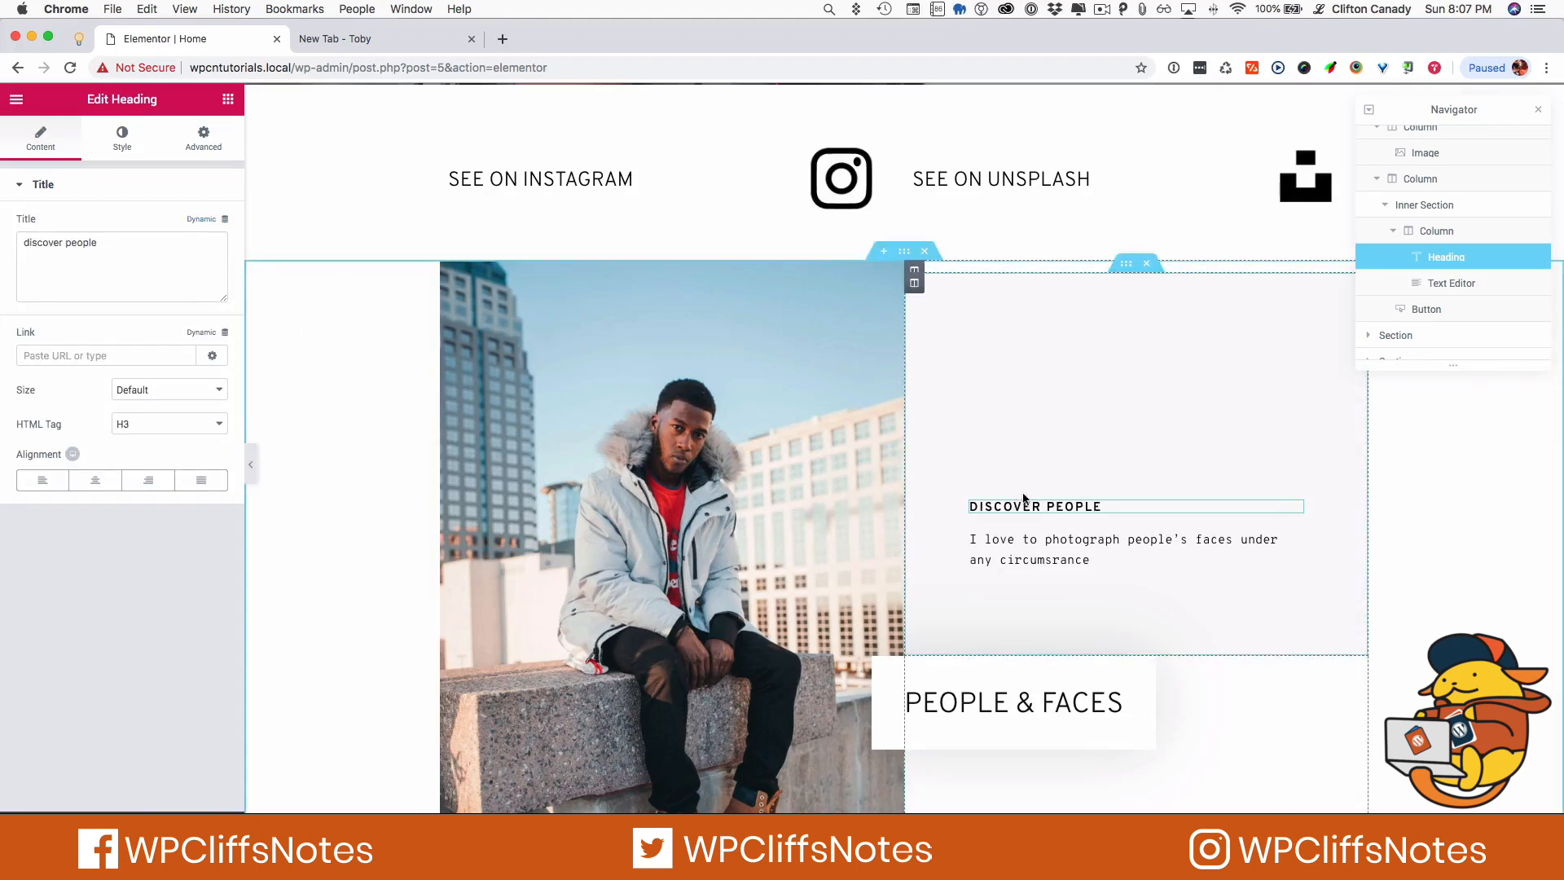
Link the paragraph under the Discover People heading to an ACF Field with the key People Content
left_click(1024, 556)
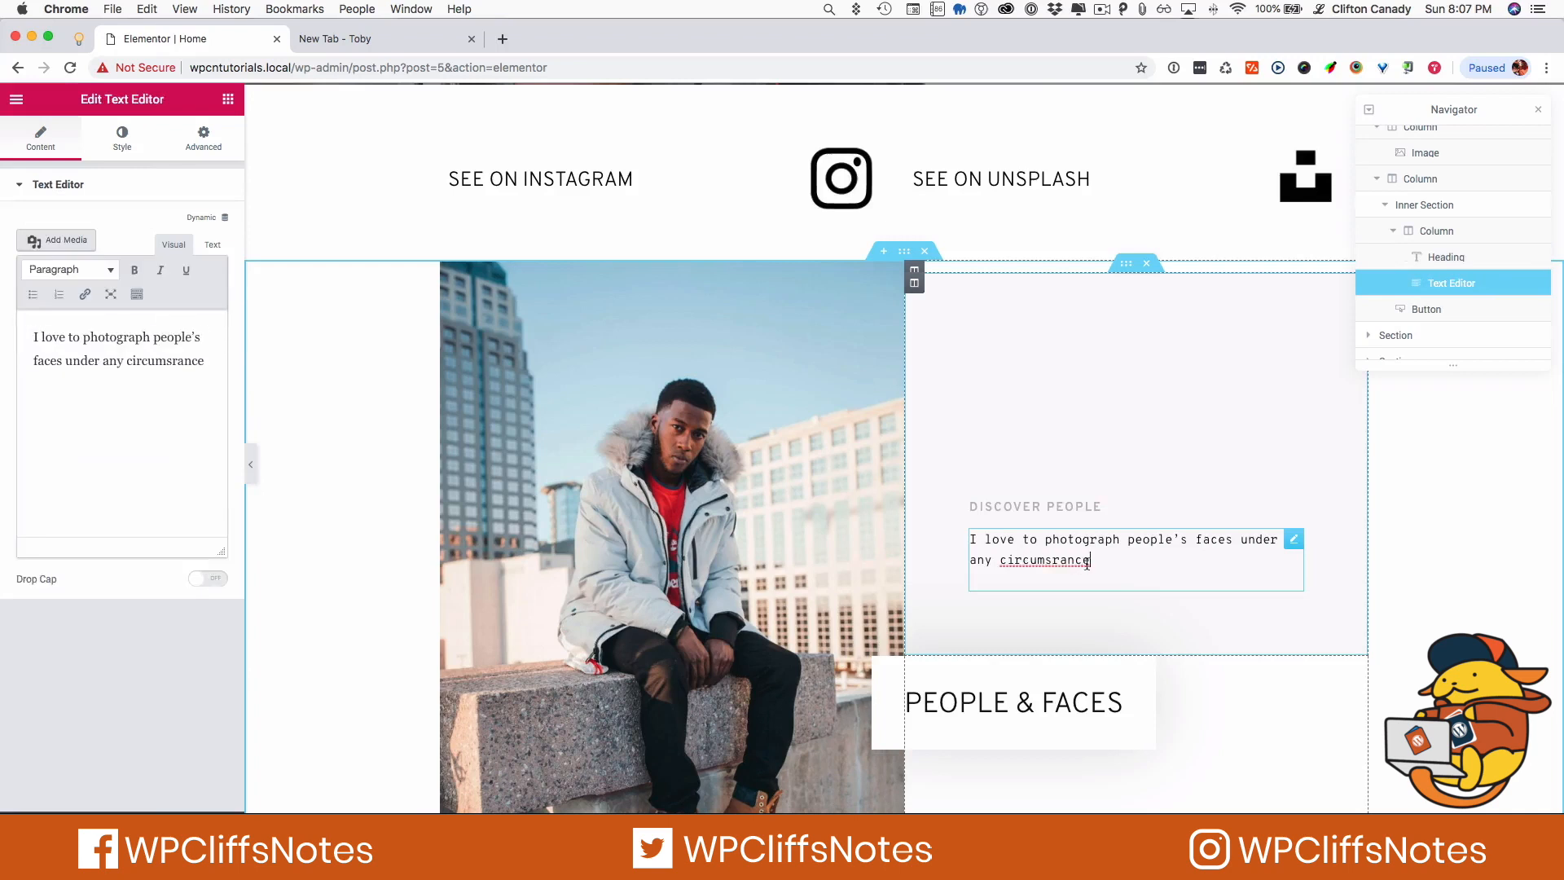
left_click(197, 219)
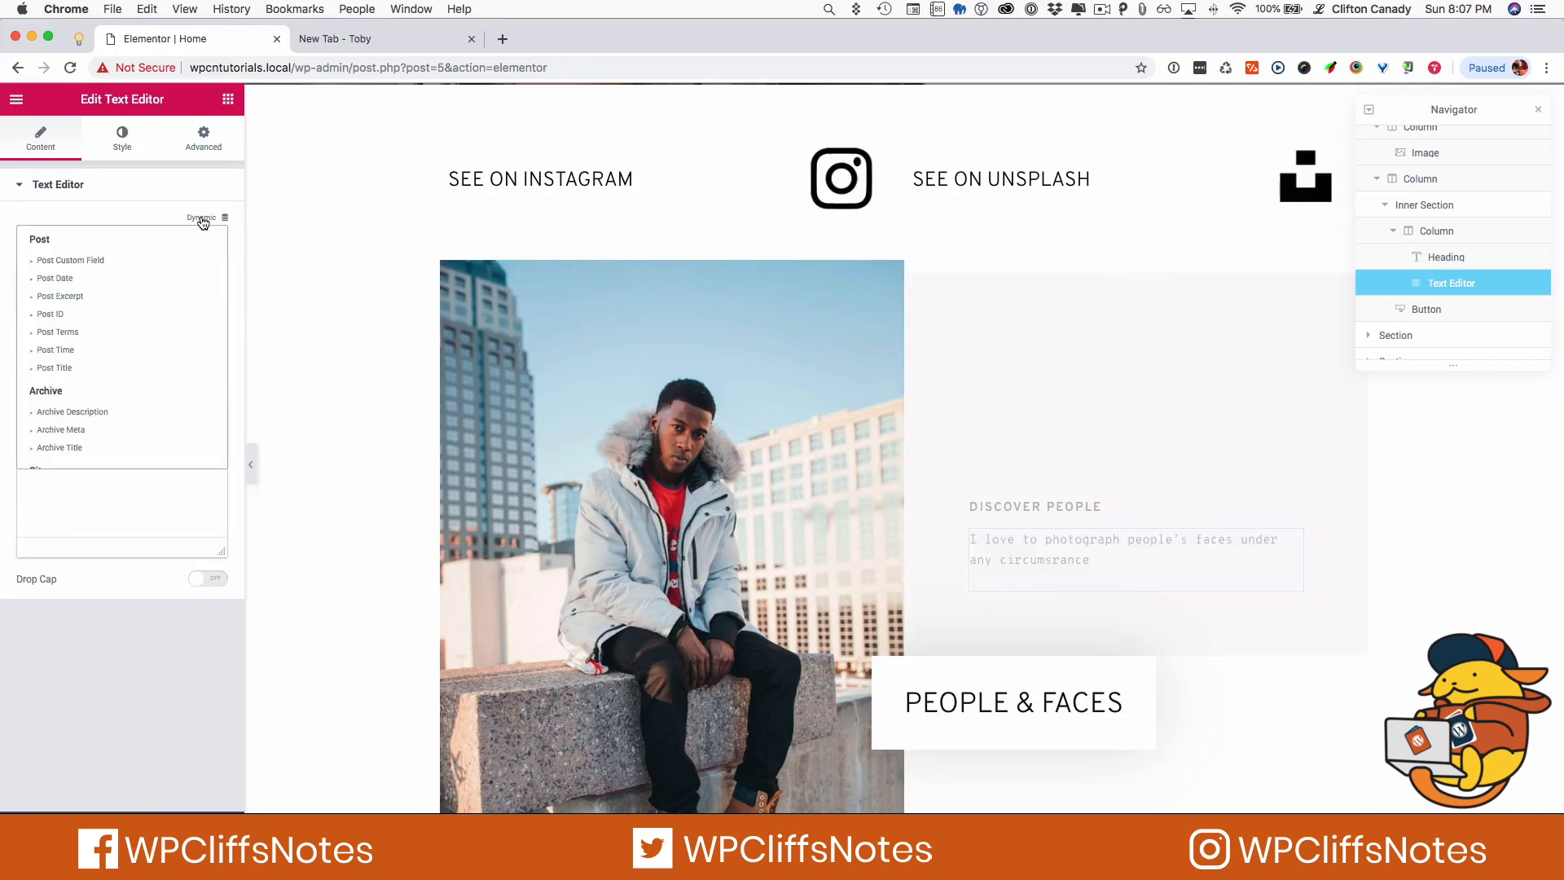
scroll(131, 375, "down", 5)
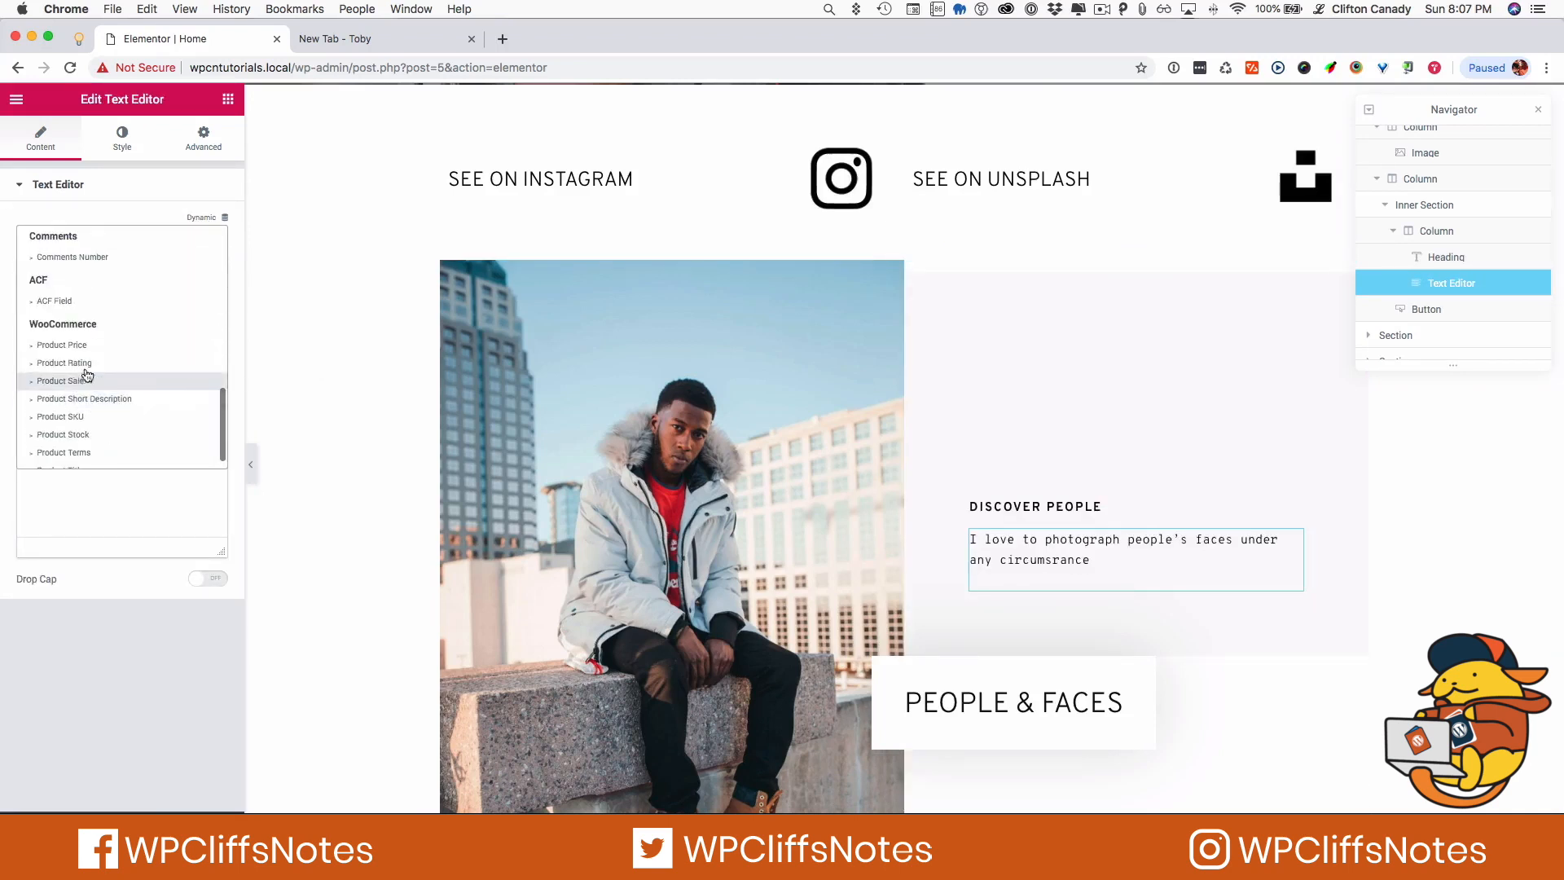
left_click(89, 313)
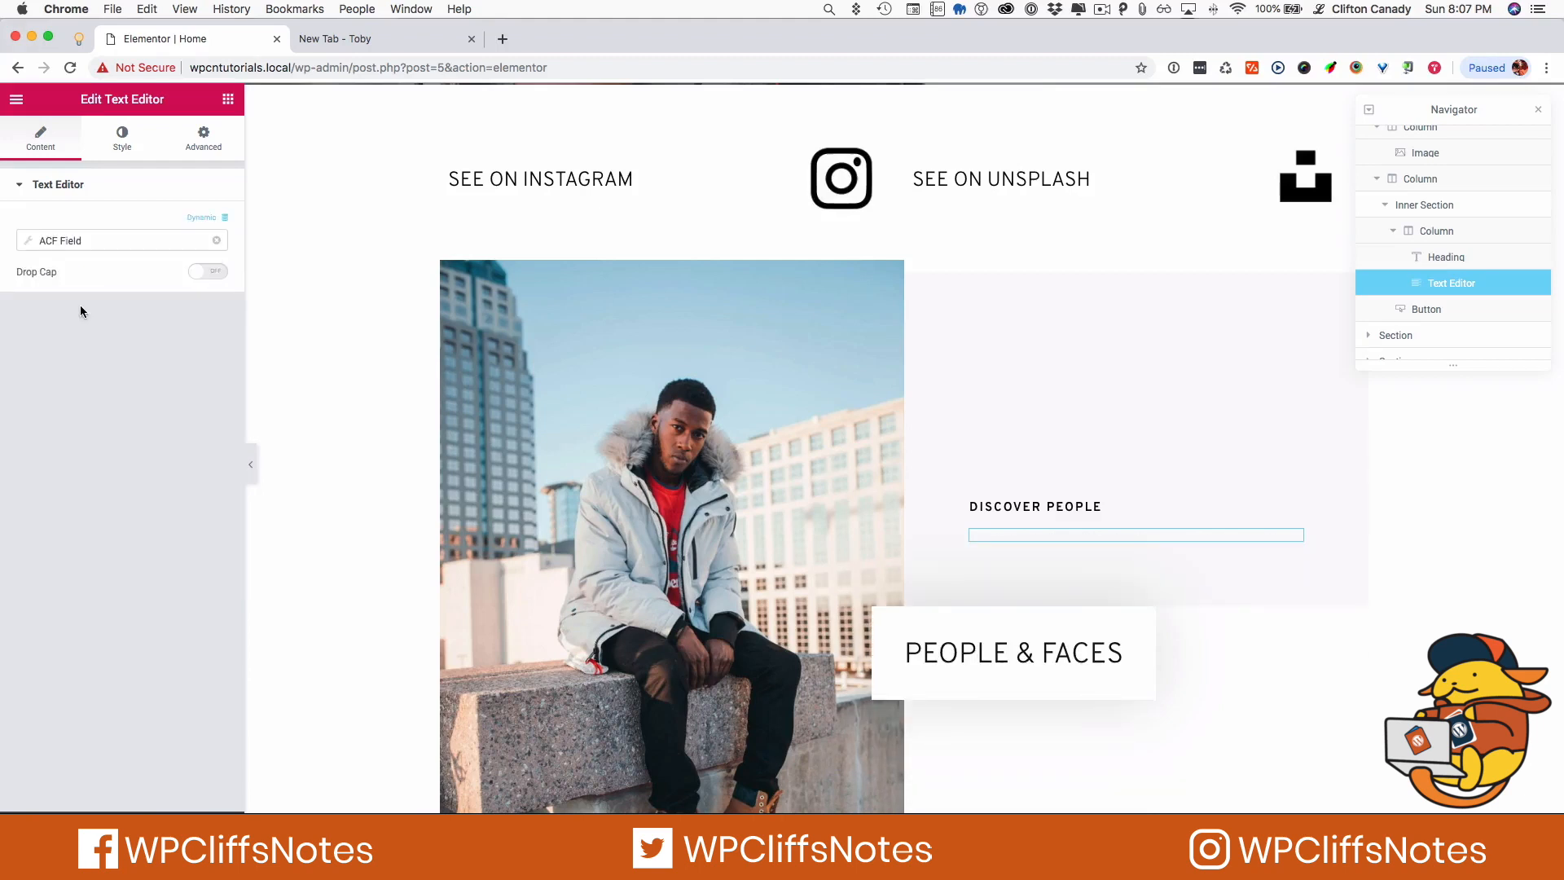
left_click(28, 240)
left_click(136, 313)
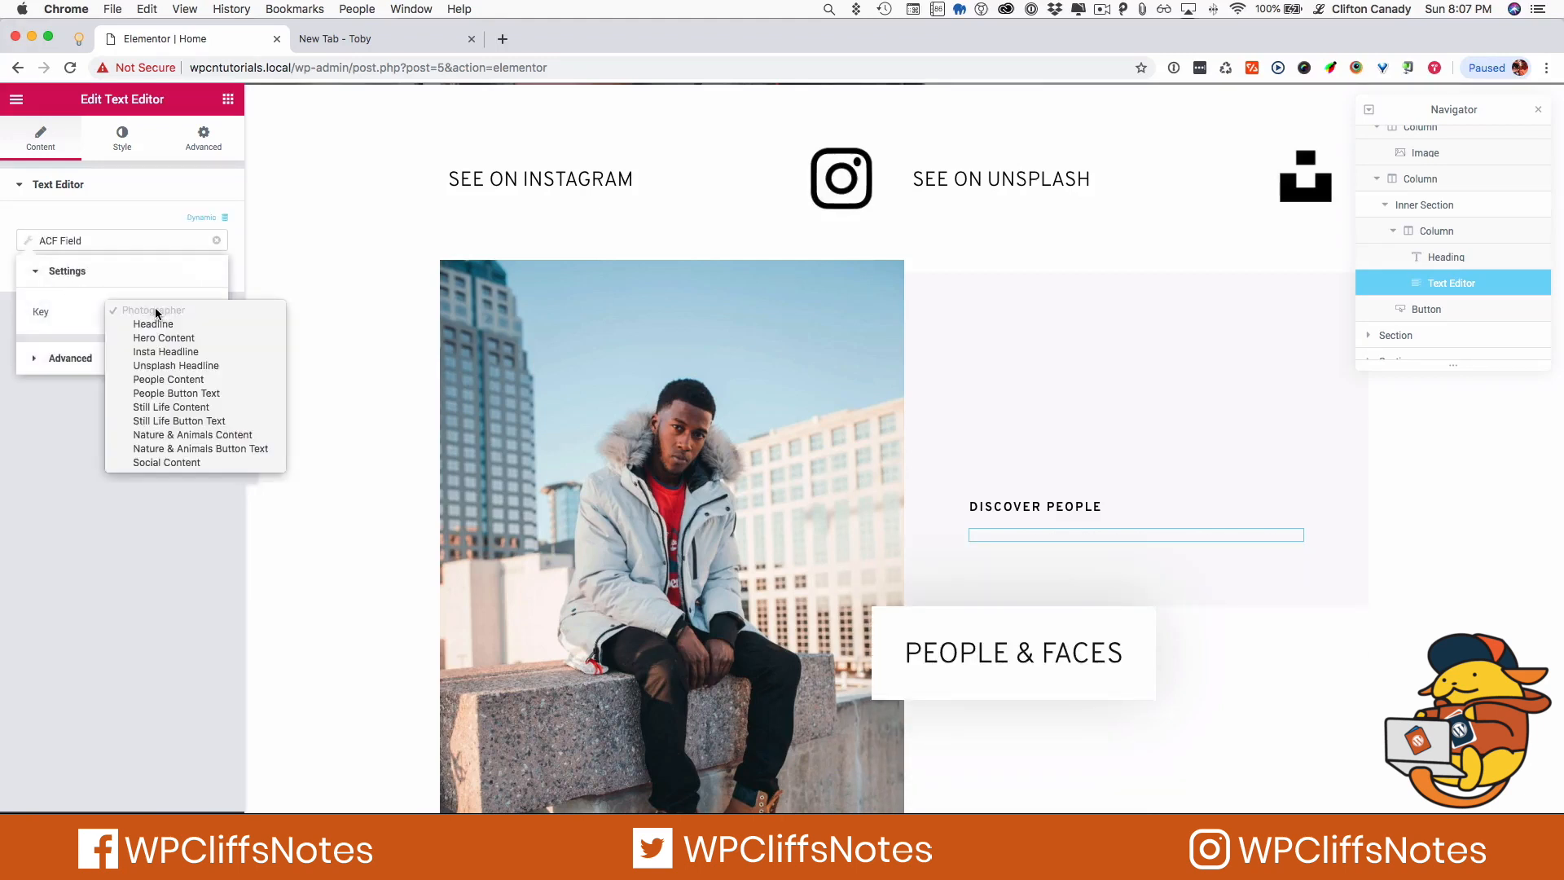
left_click(194, 380)
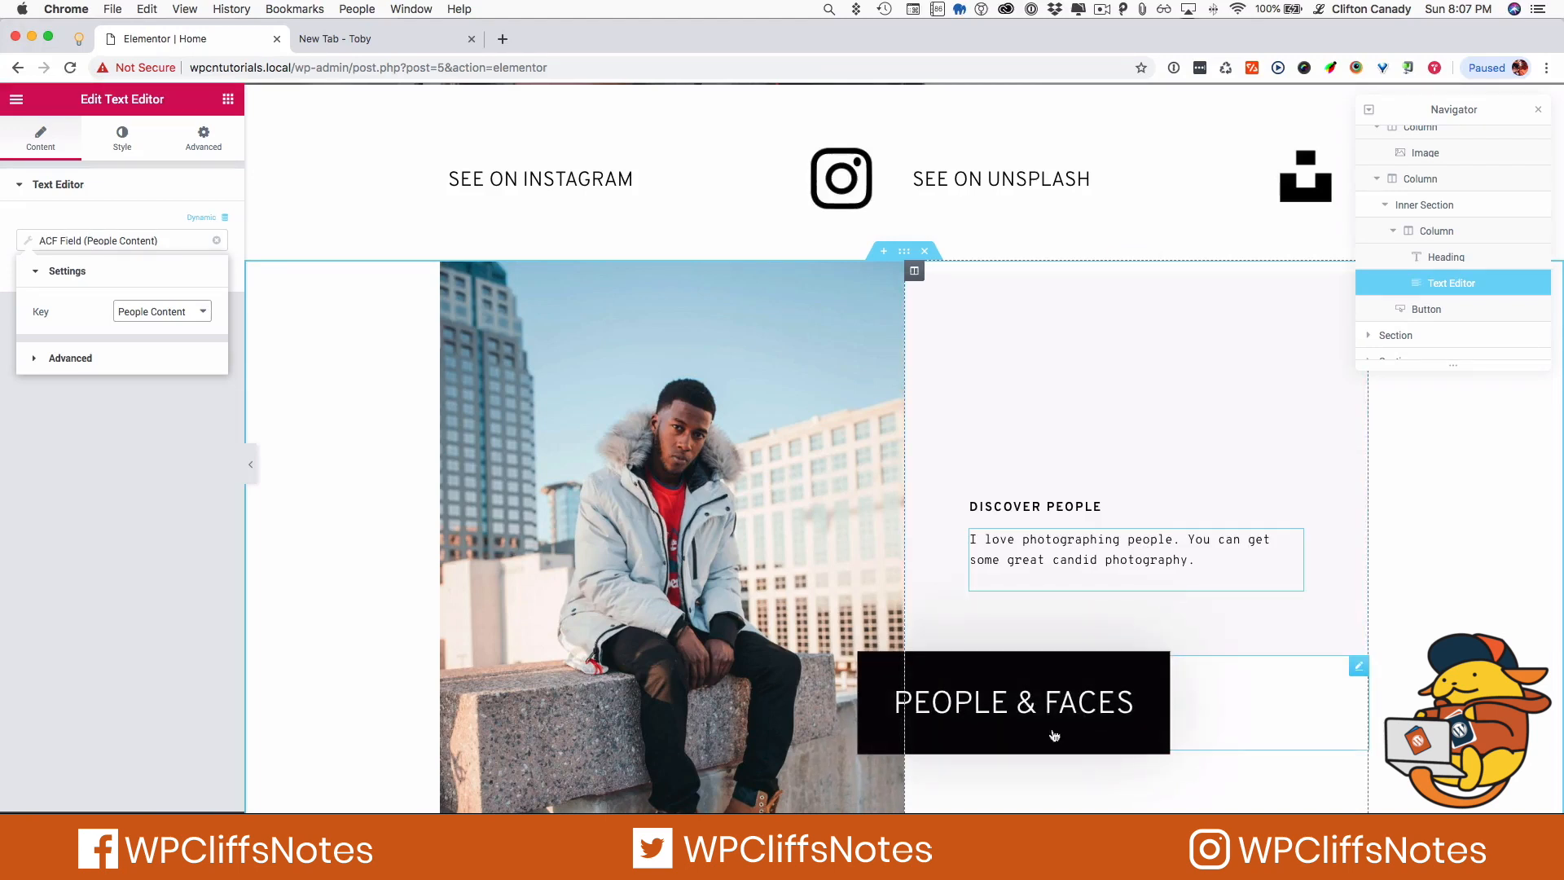
left_click(31, 245)
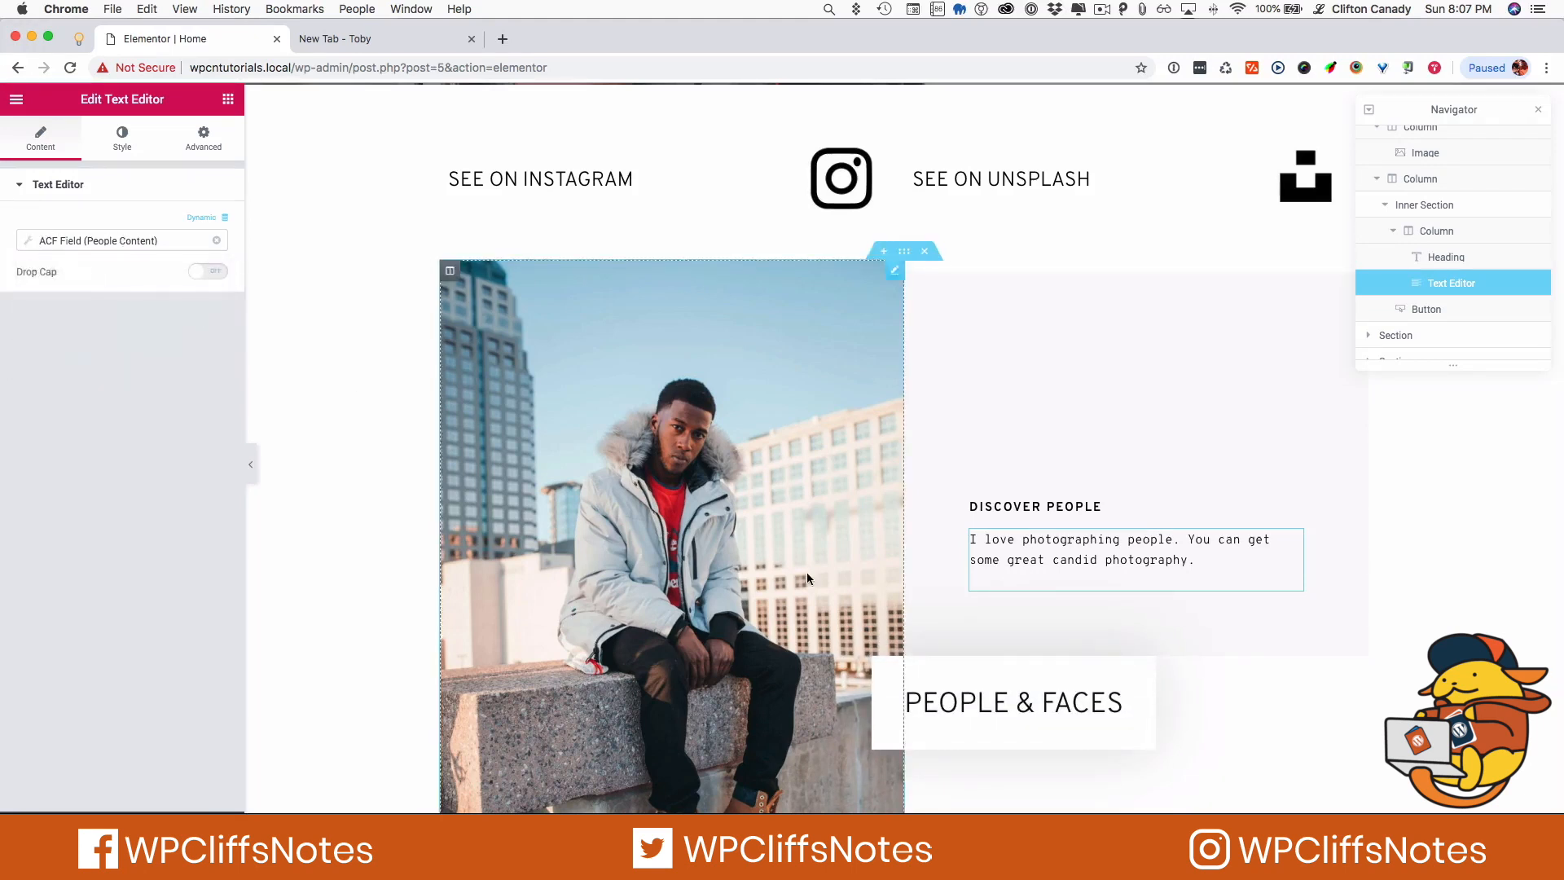
Link the People & Faces button's text to an ACF Field with the key People Button Text
left_click(1014, 678)
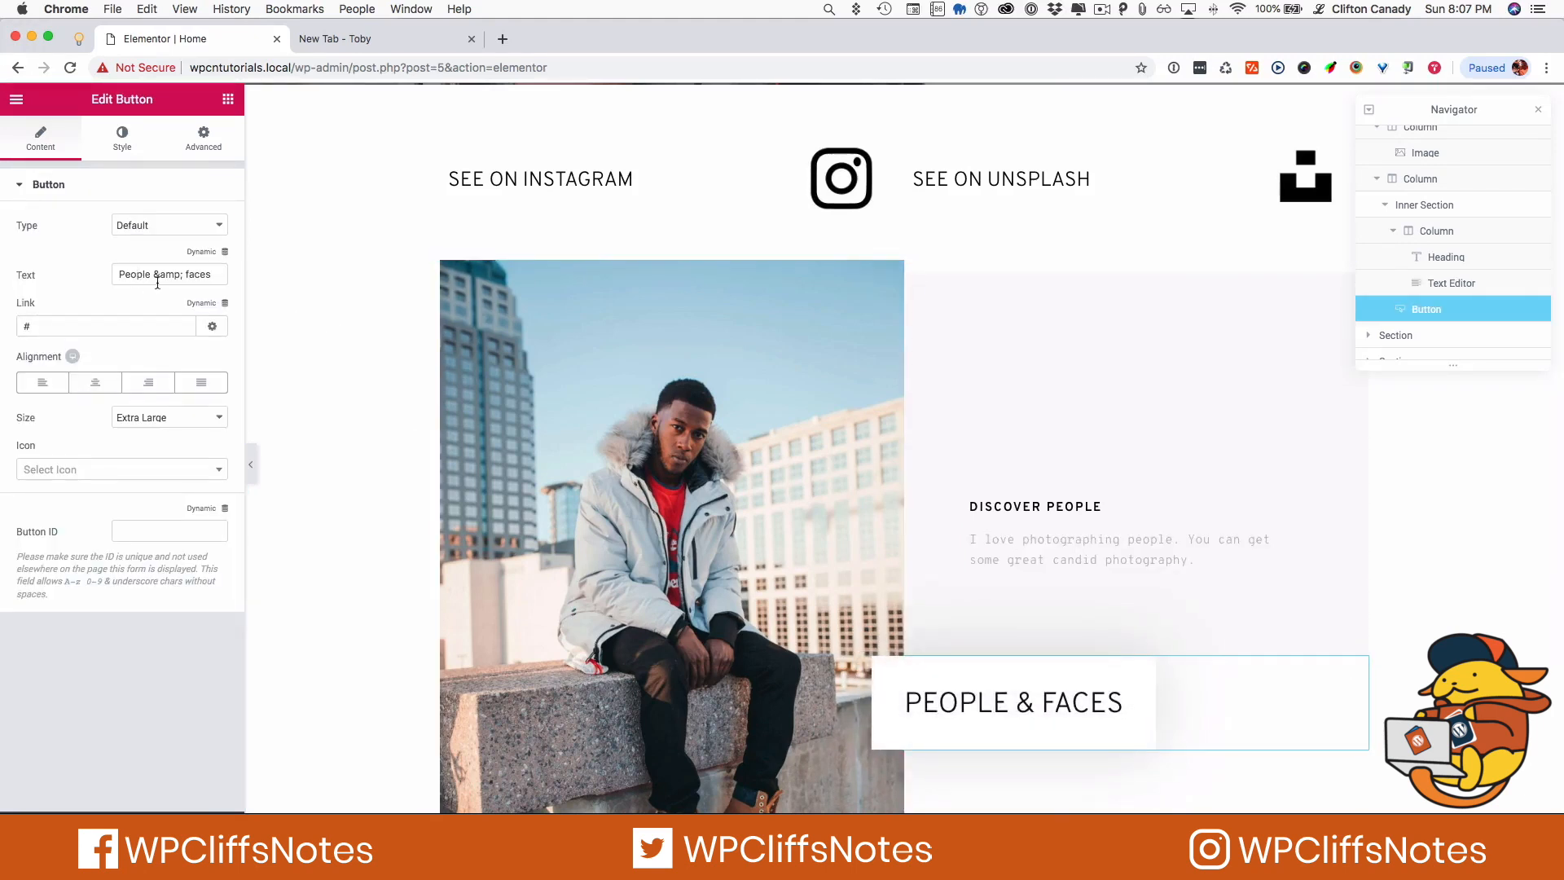
left_click(203, 255)
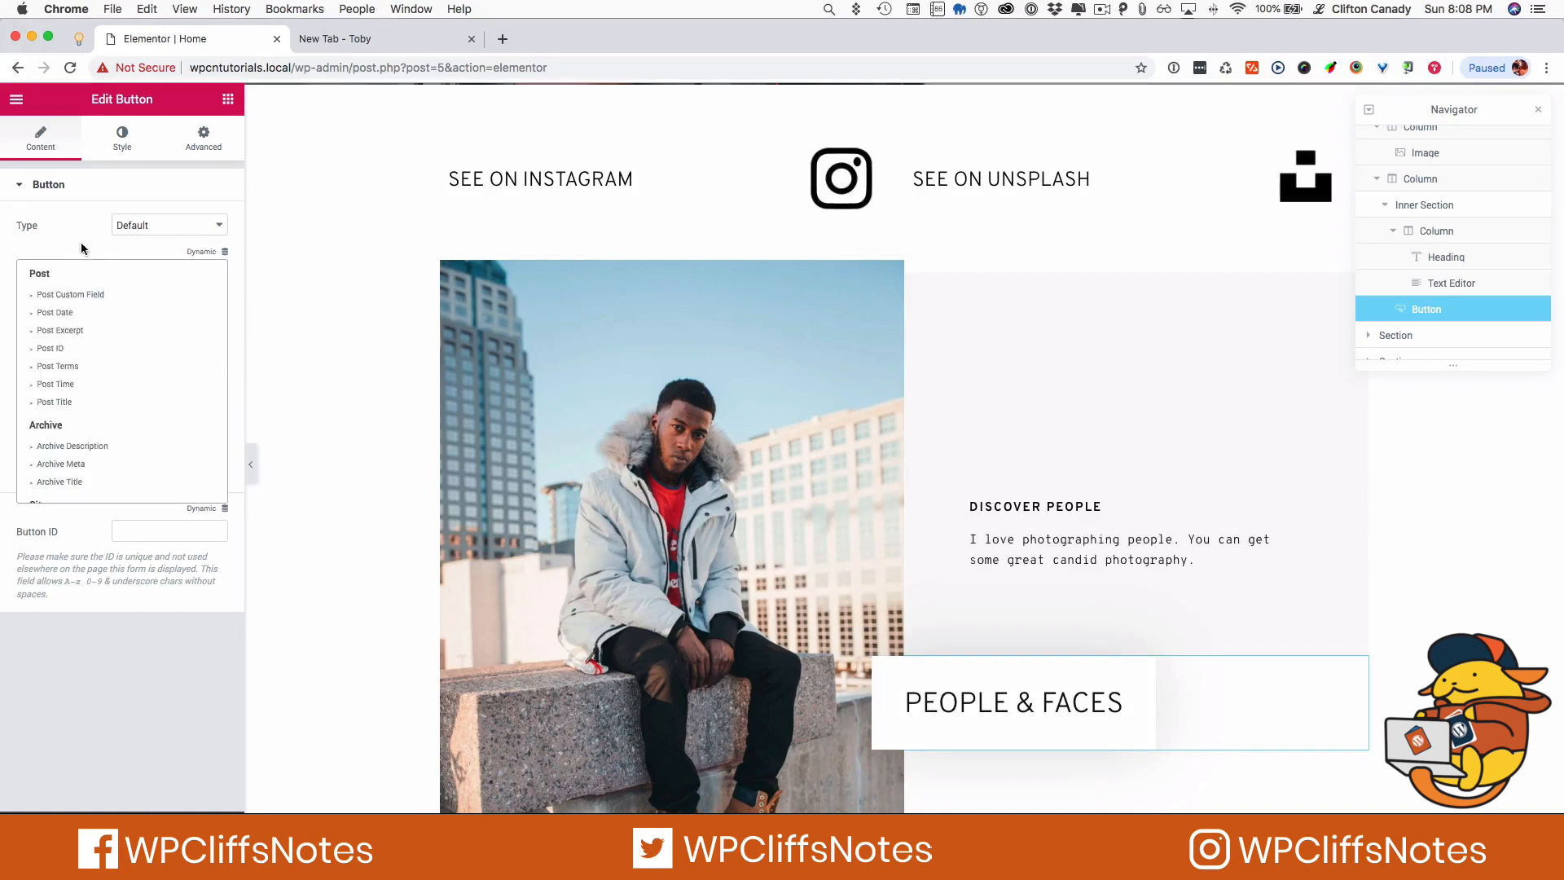
scroll(126, 399, "down", 10)
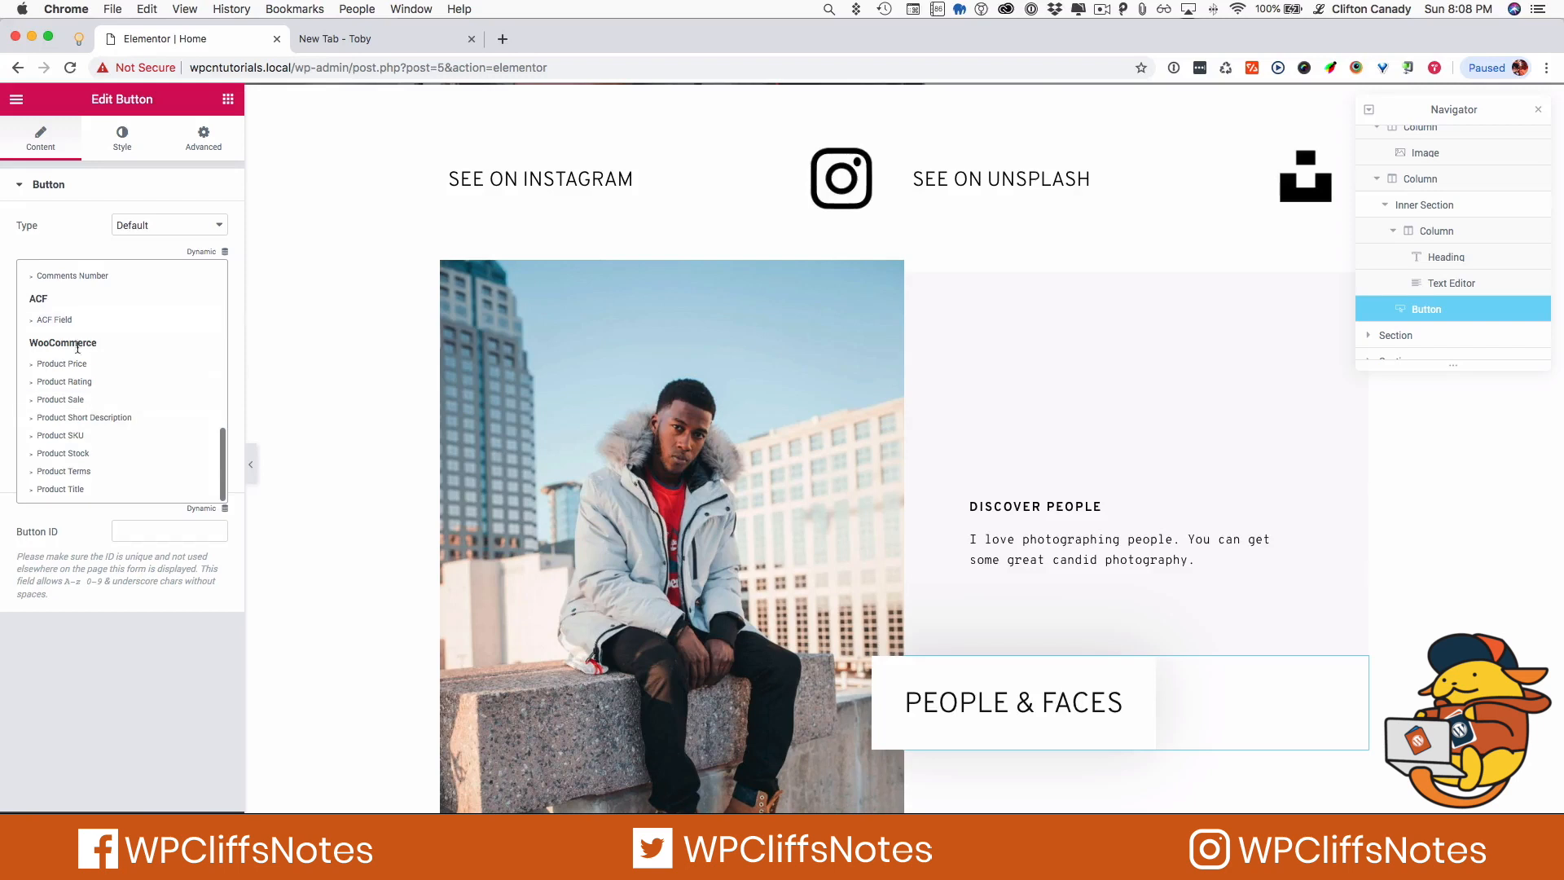
left_click(51, 321)
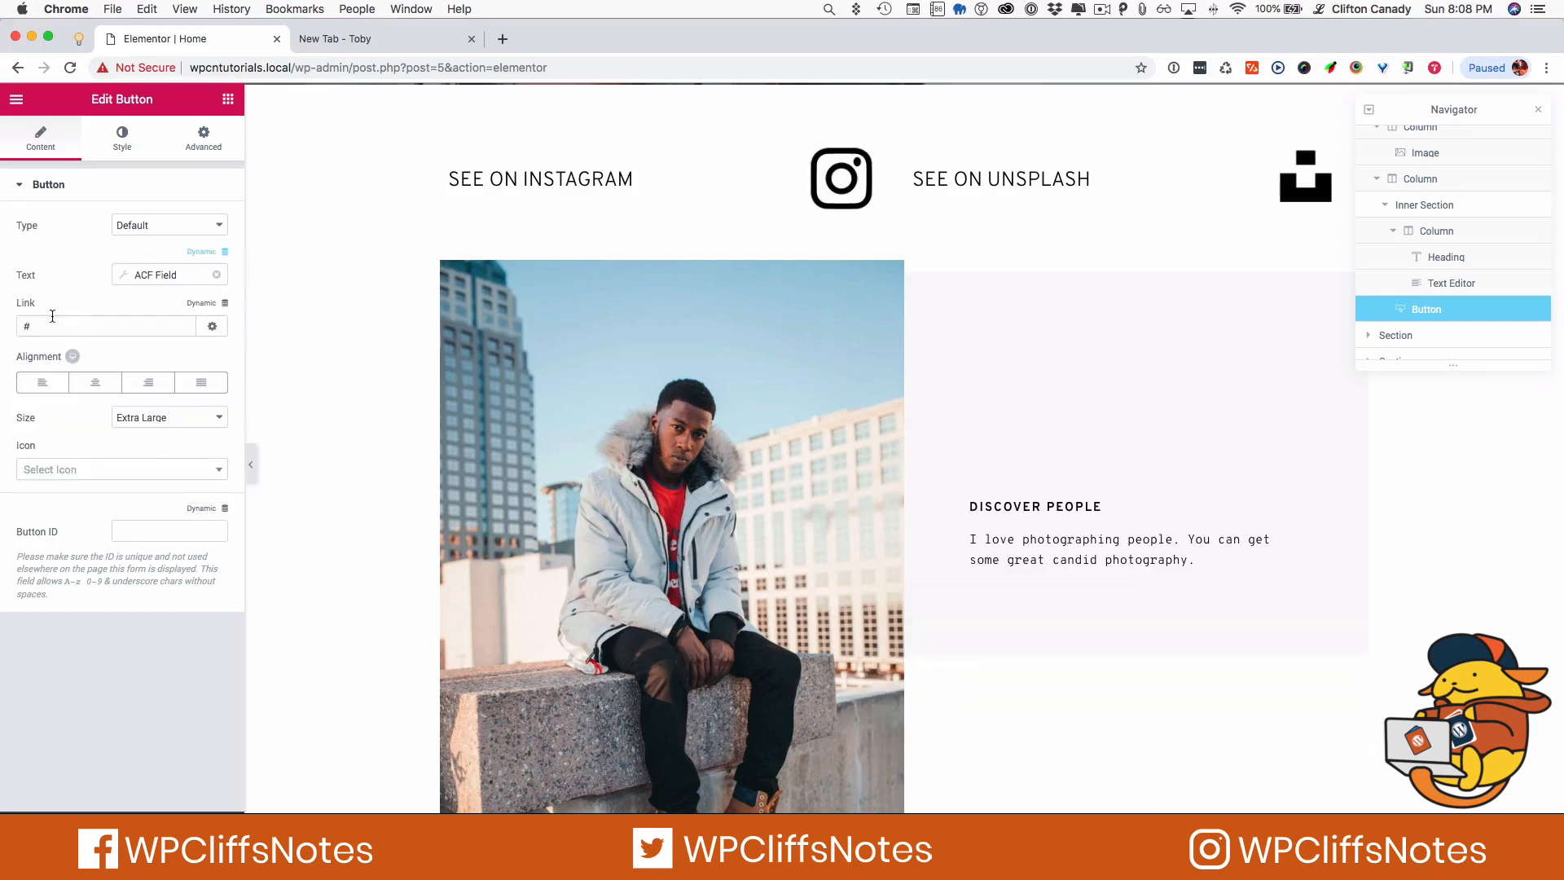
left_click(120, 275)
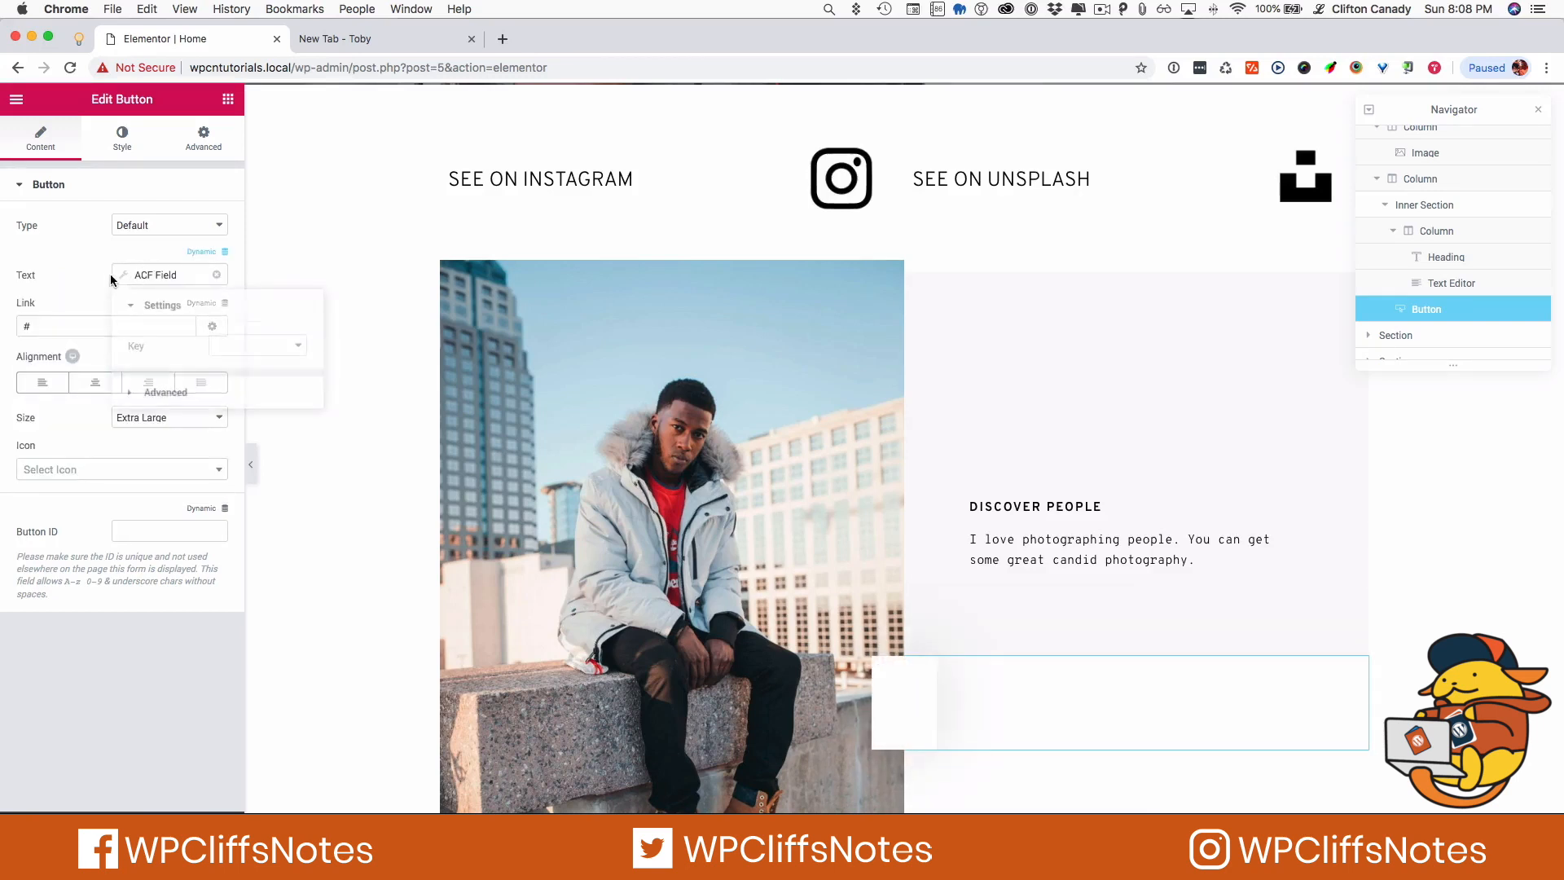
left_click(155, 275)
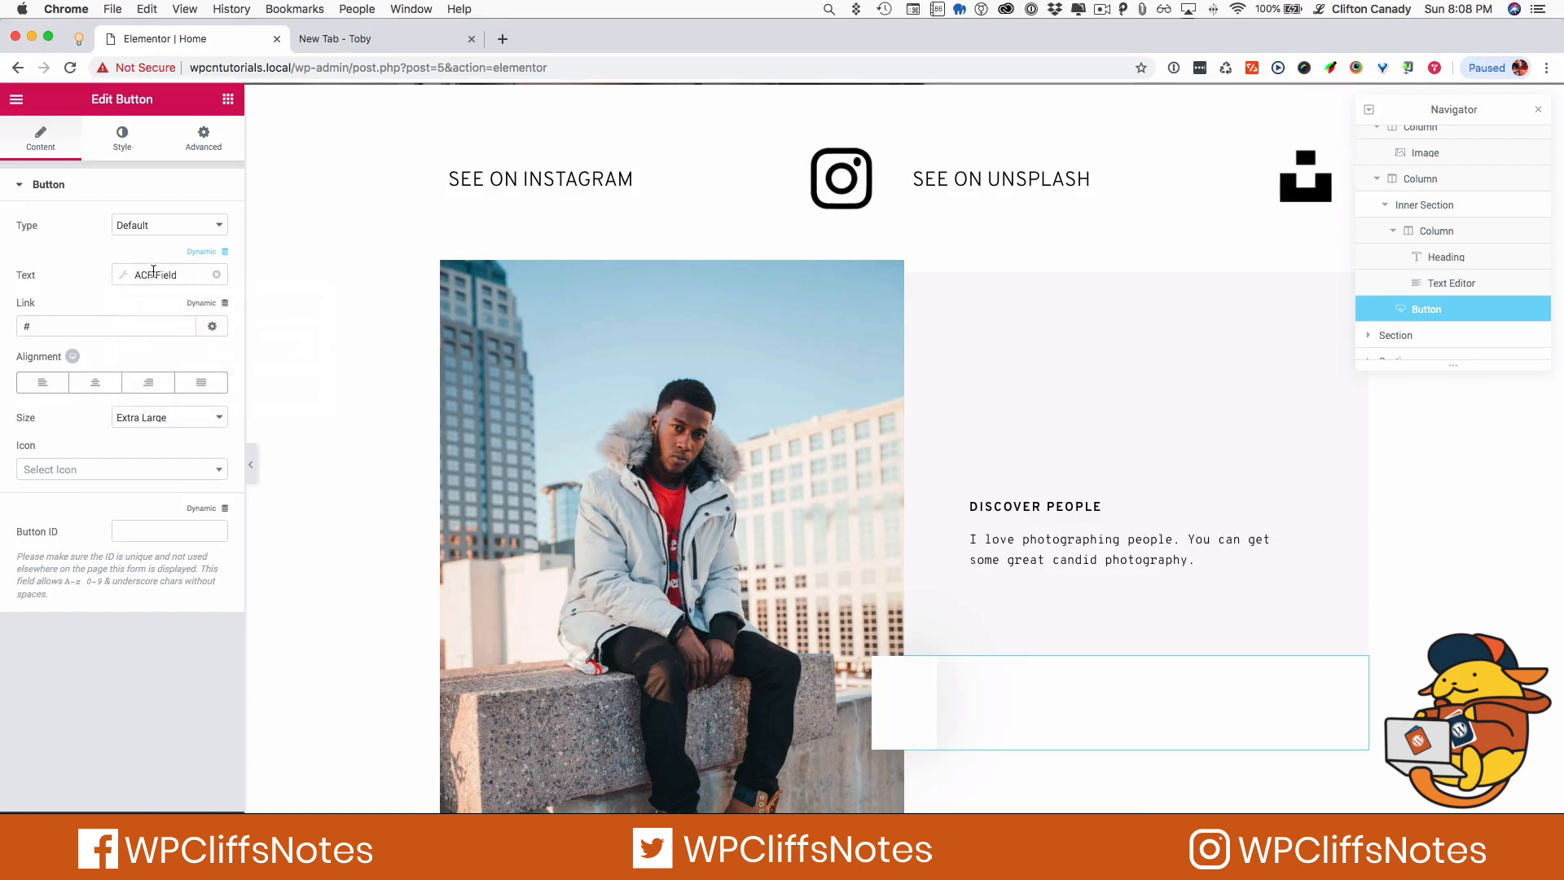
left_click(123, 277)
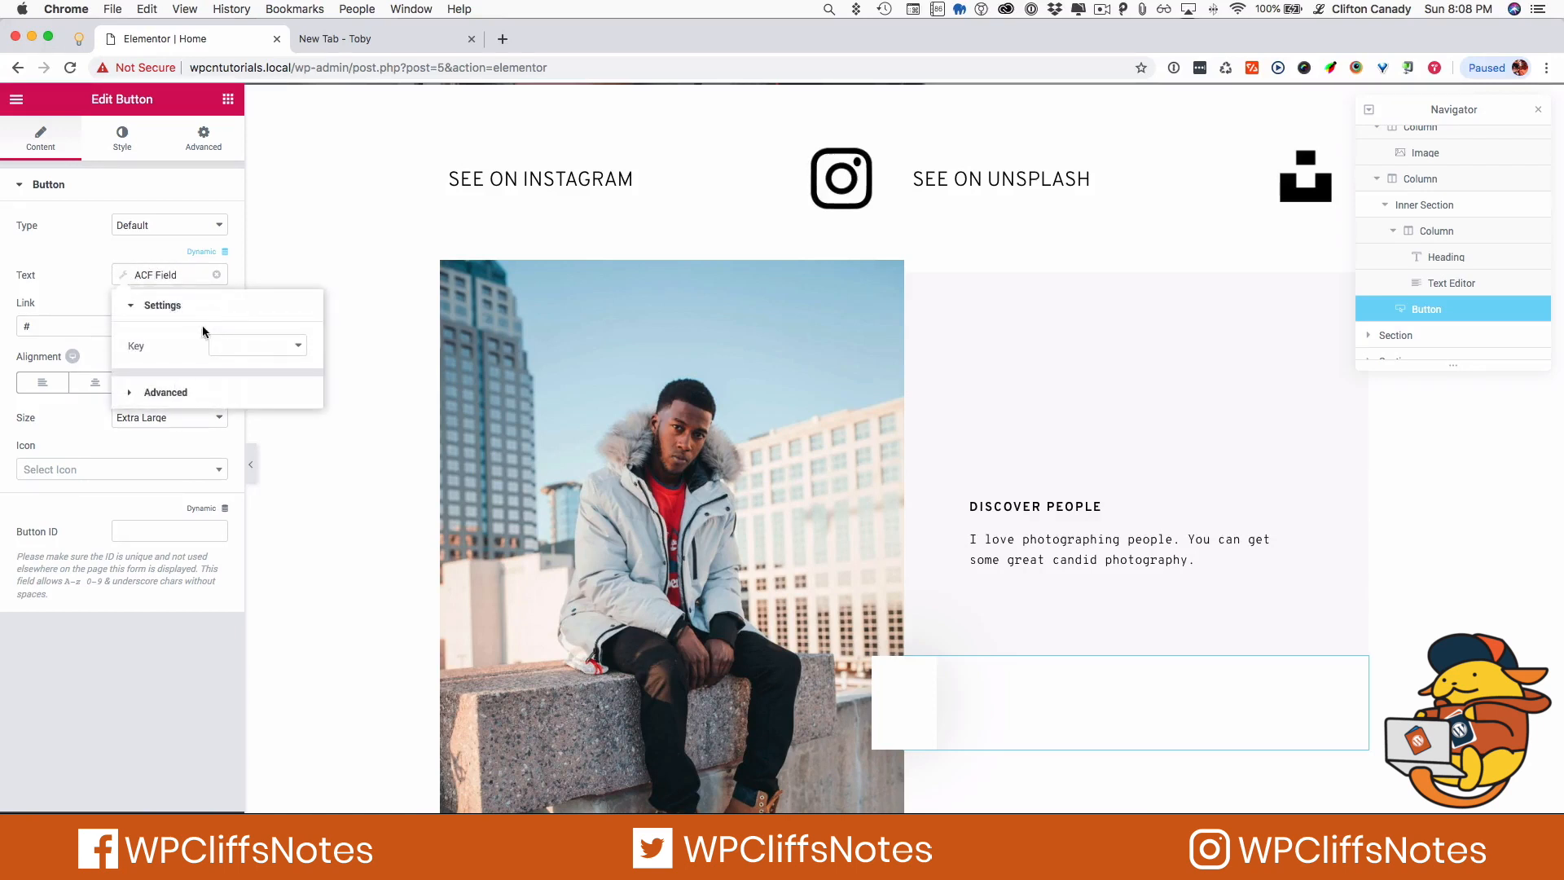
left_click(284, 350)
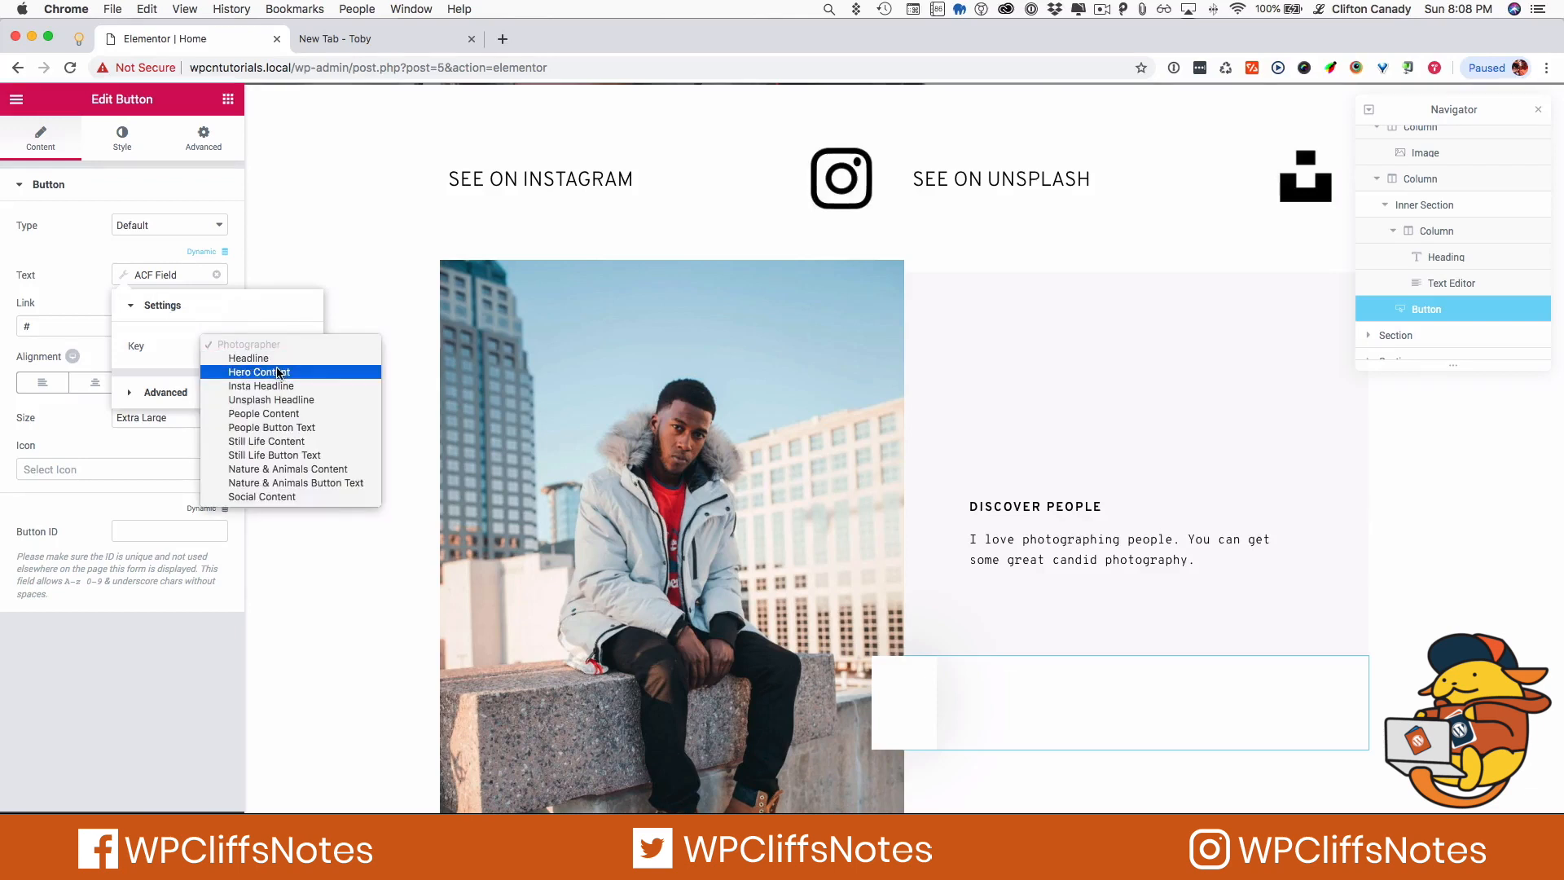
left_click(280, 430)
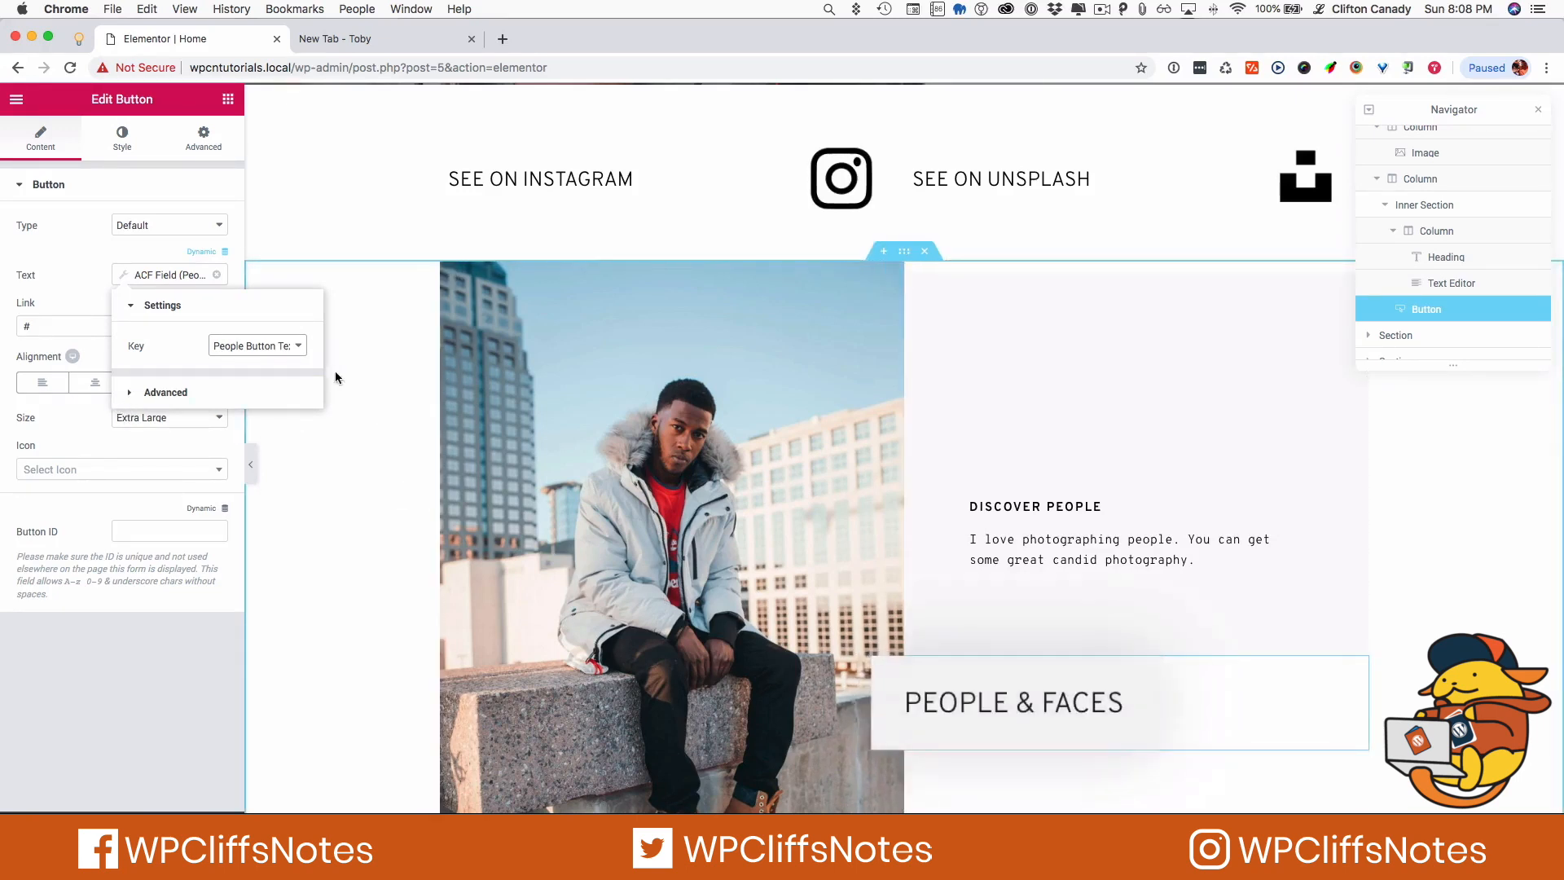
left_click(138, 390)
left_click(256, 456)
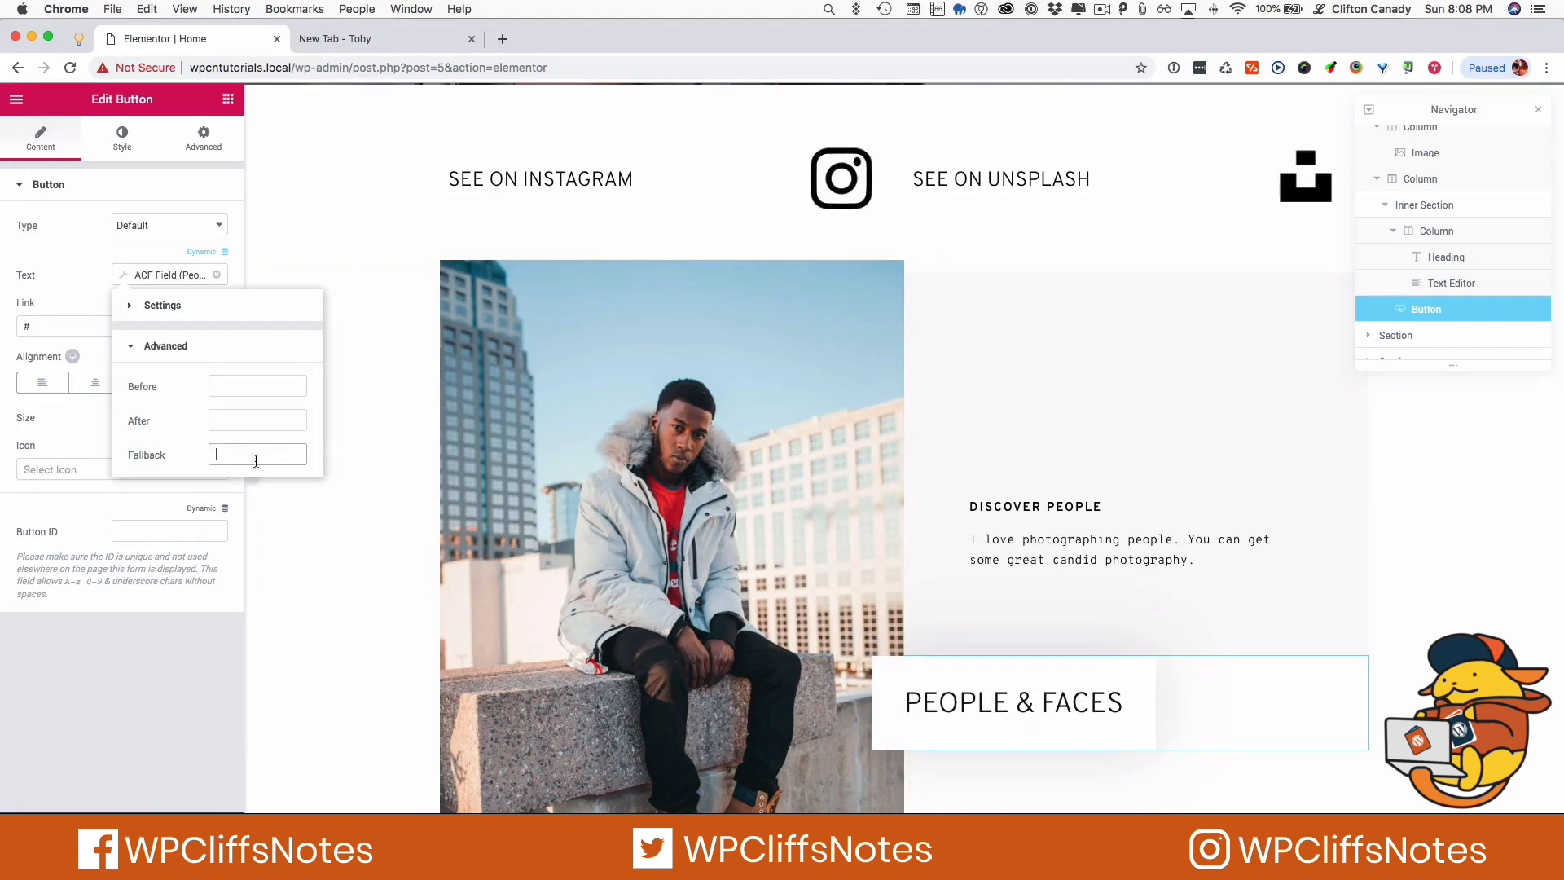
left_click(133, 348)
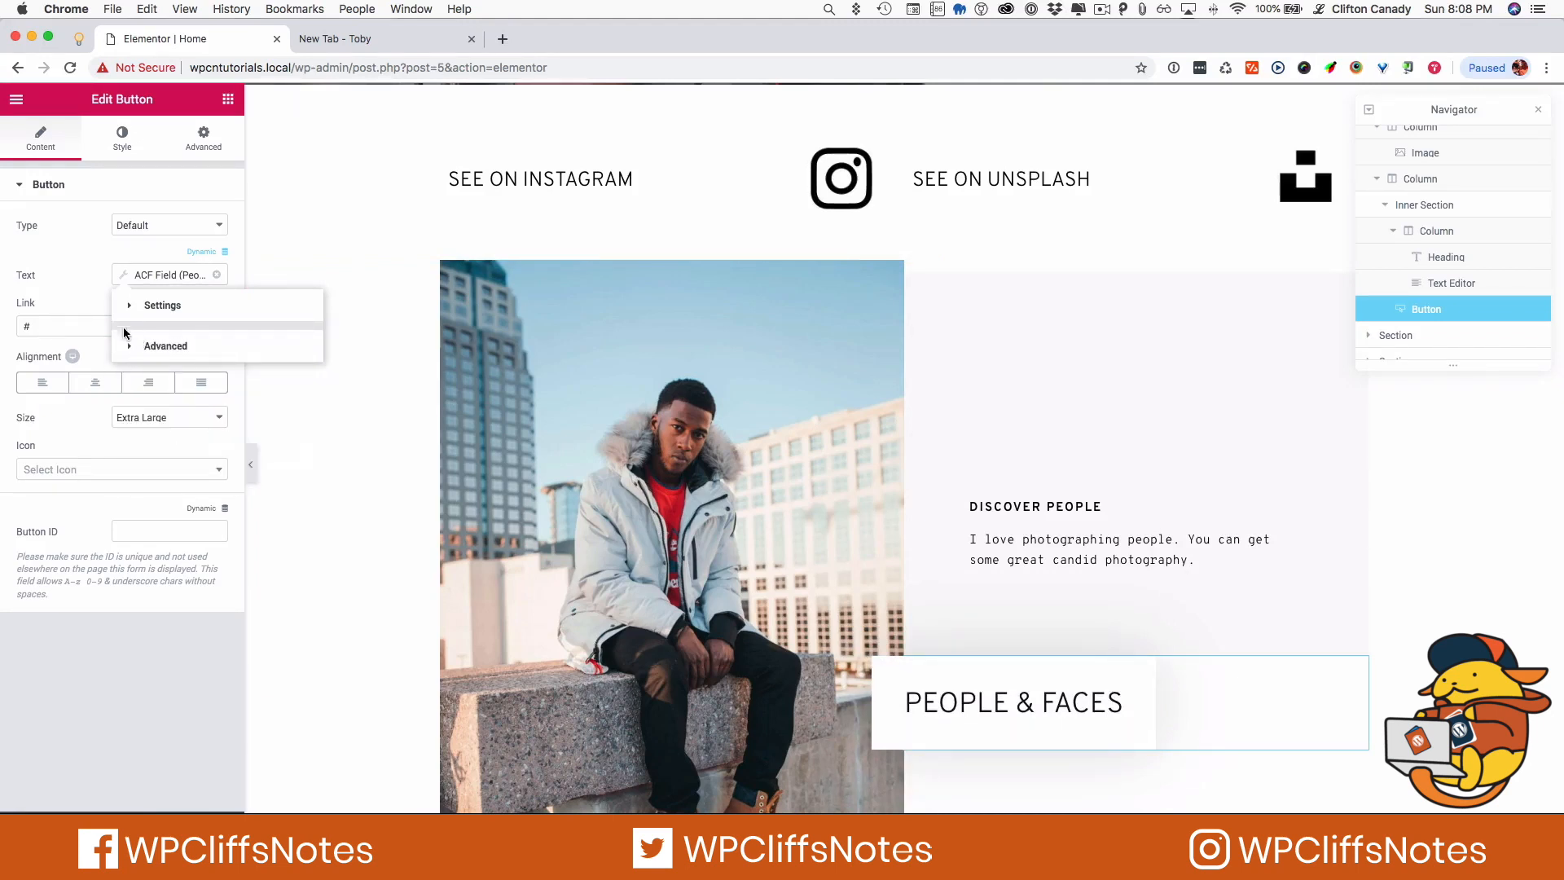
left_click(131, 283)
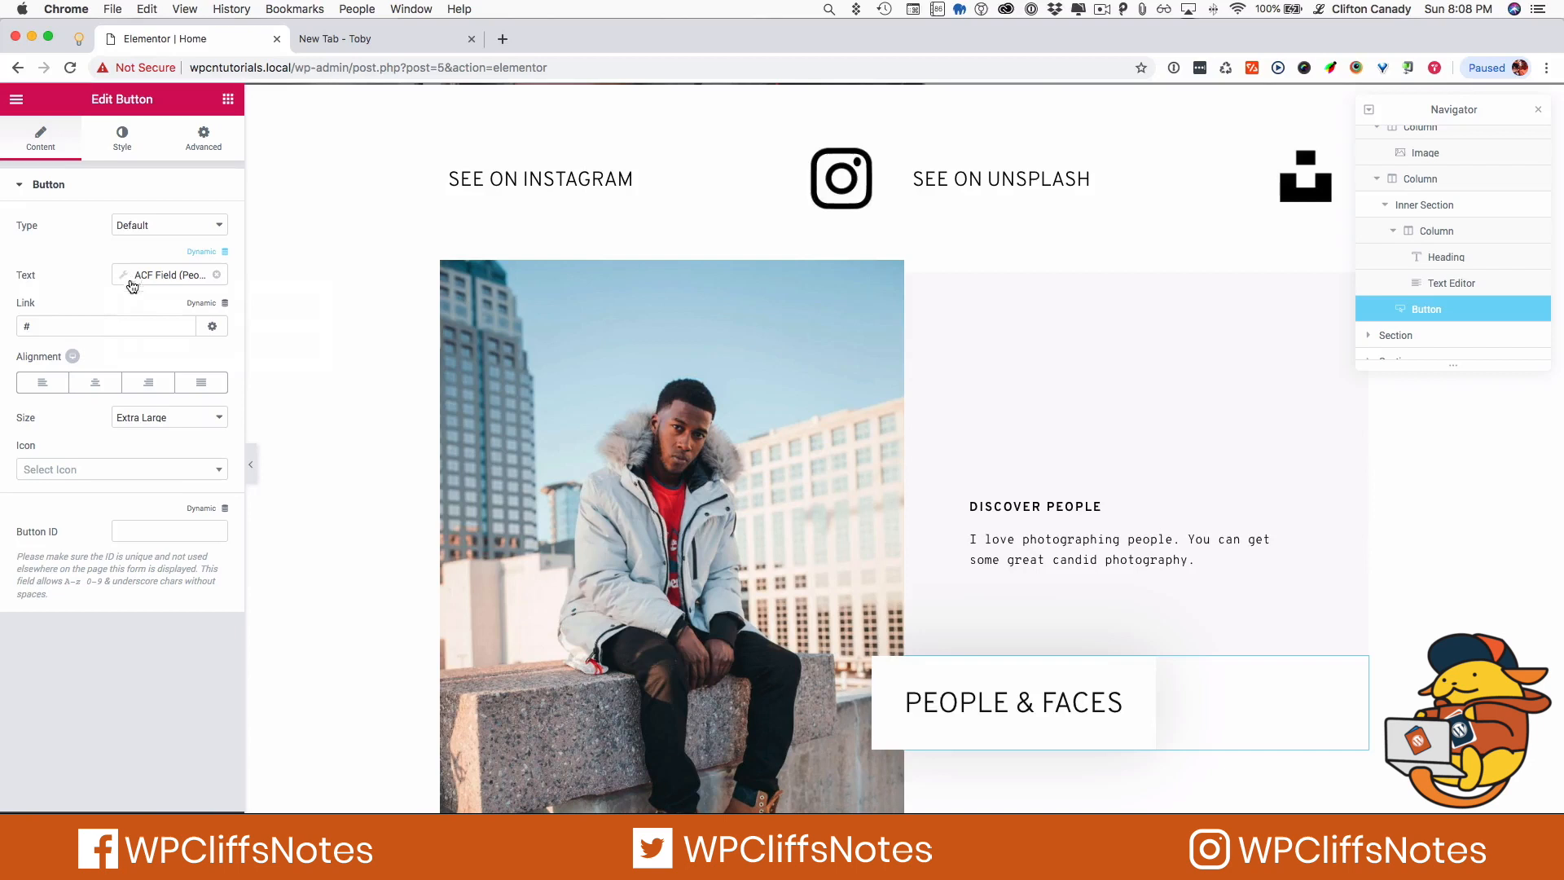
Link the People & Faces button's link to an ACF URL Field with the key People Button URL
left_click(205, 307)
scroll(97, 489, "down", 5)
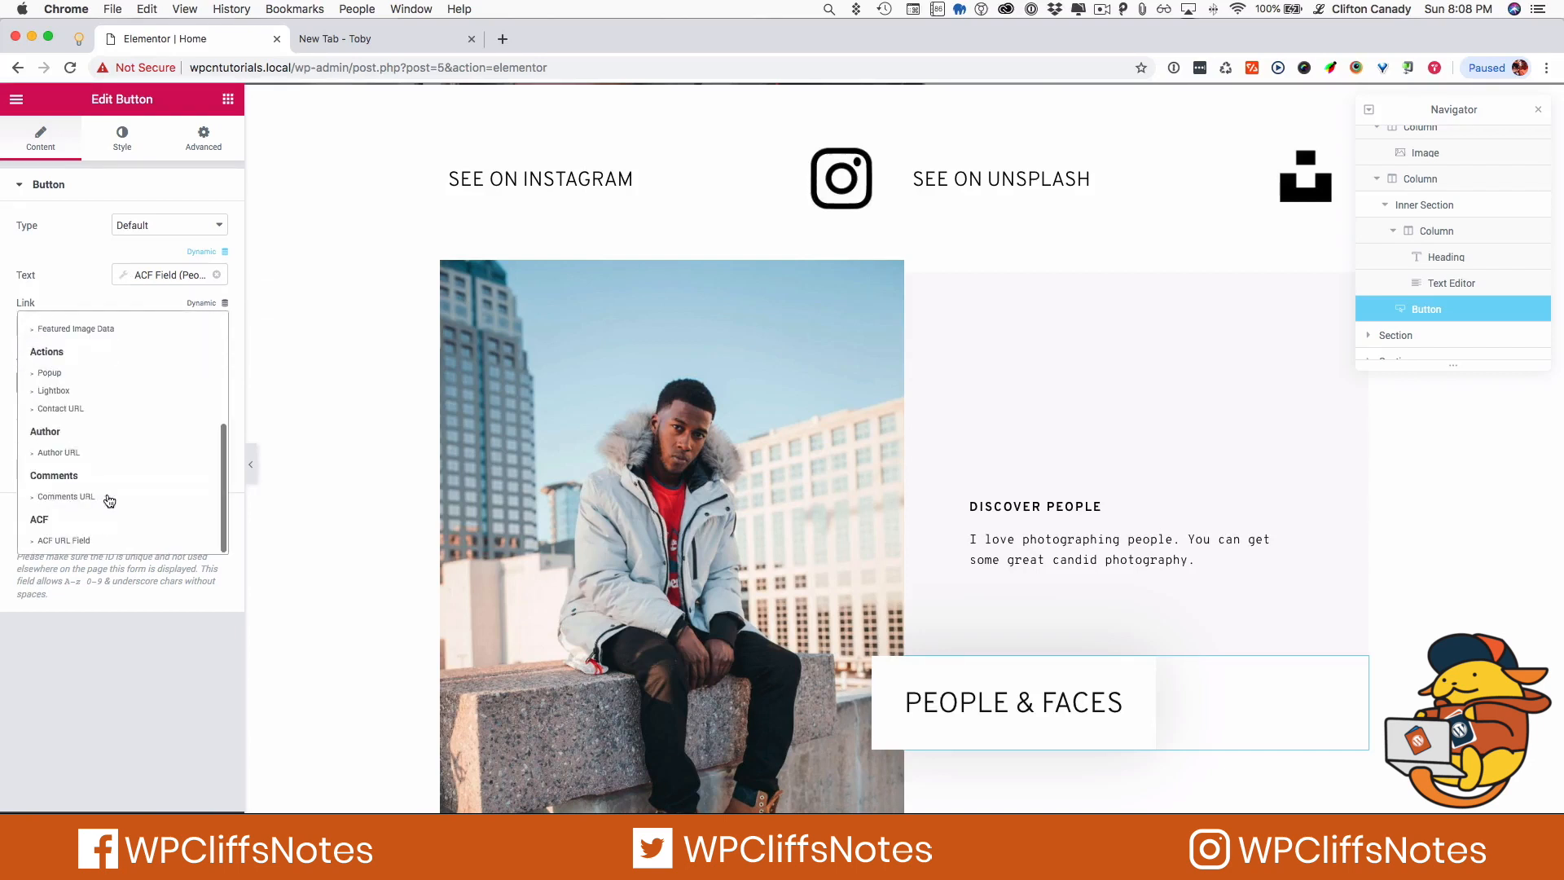
left_click(78, 539)
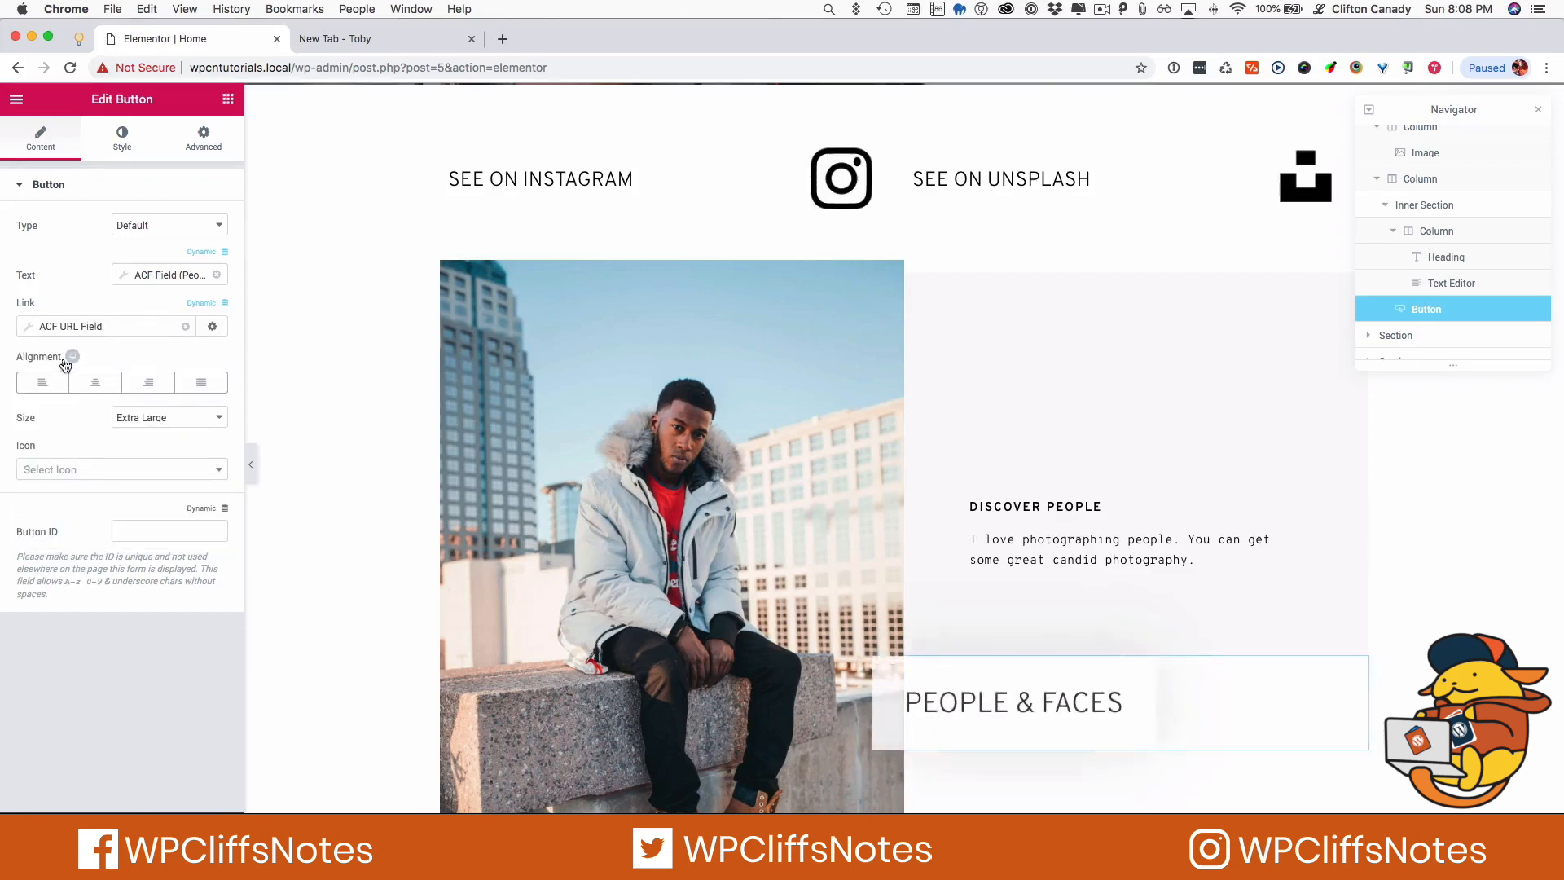
left_click(41, 328)
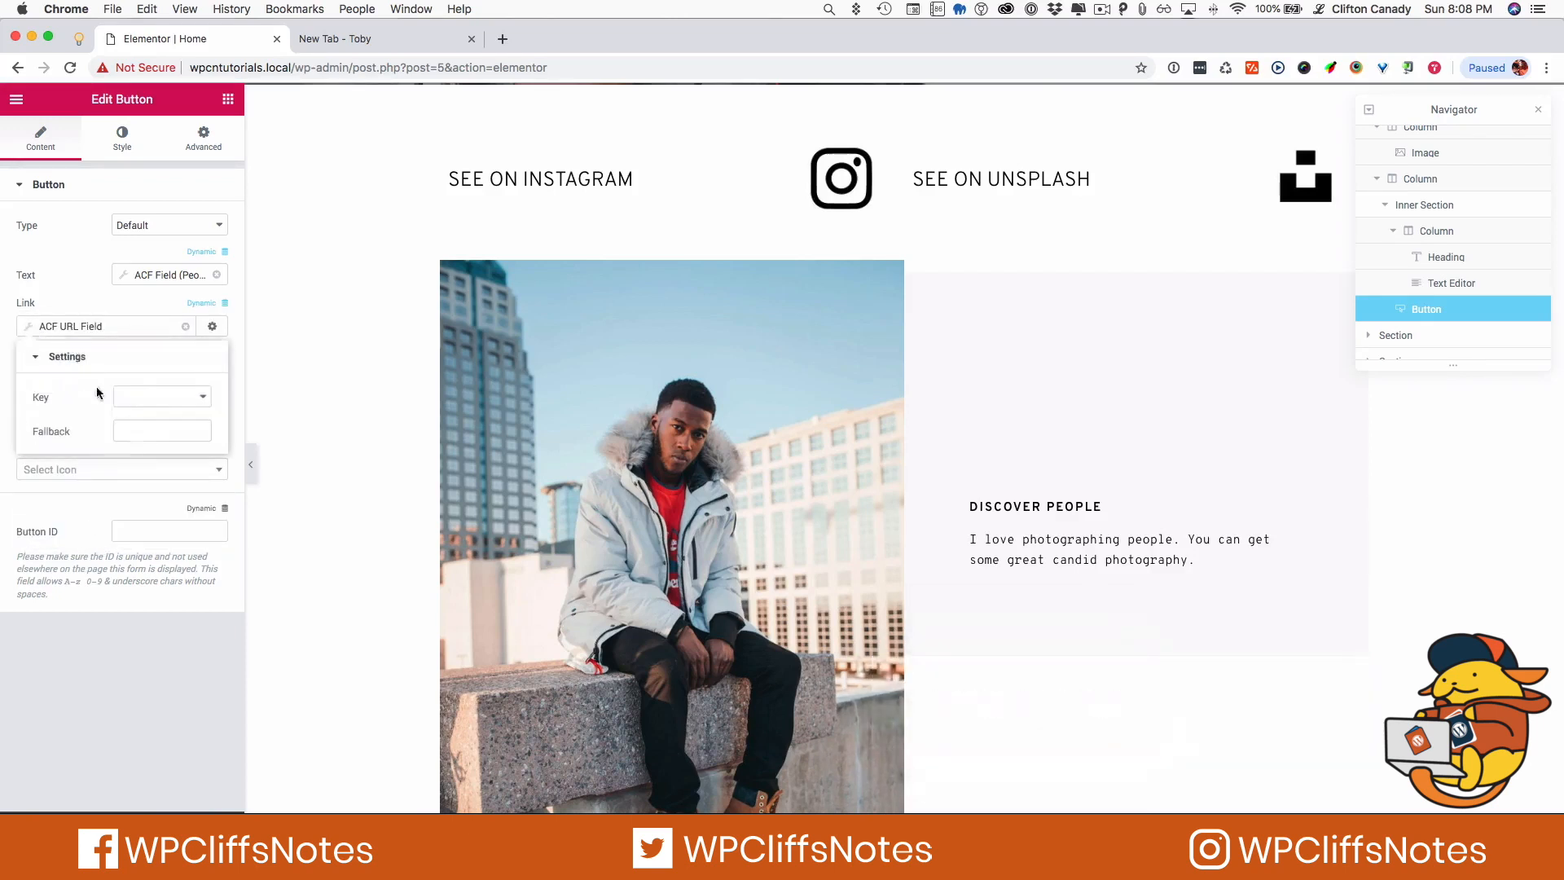
left_click(177, 396)
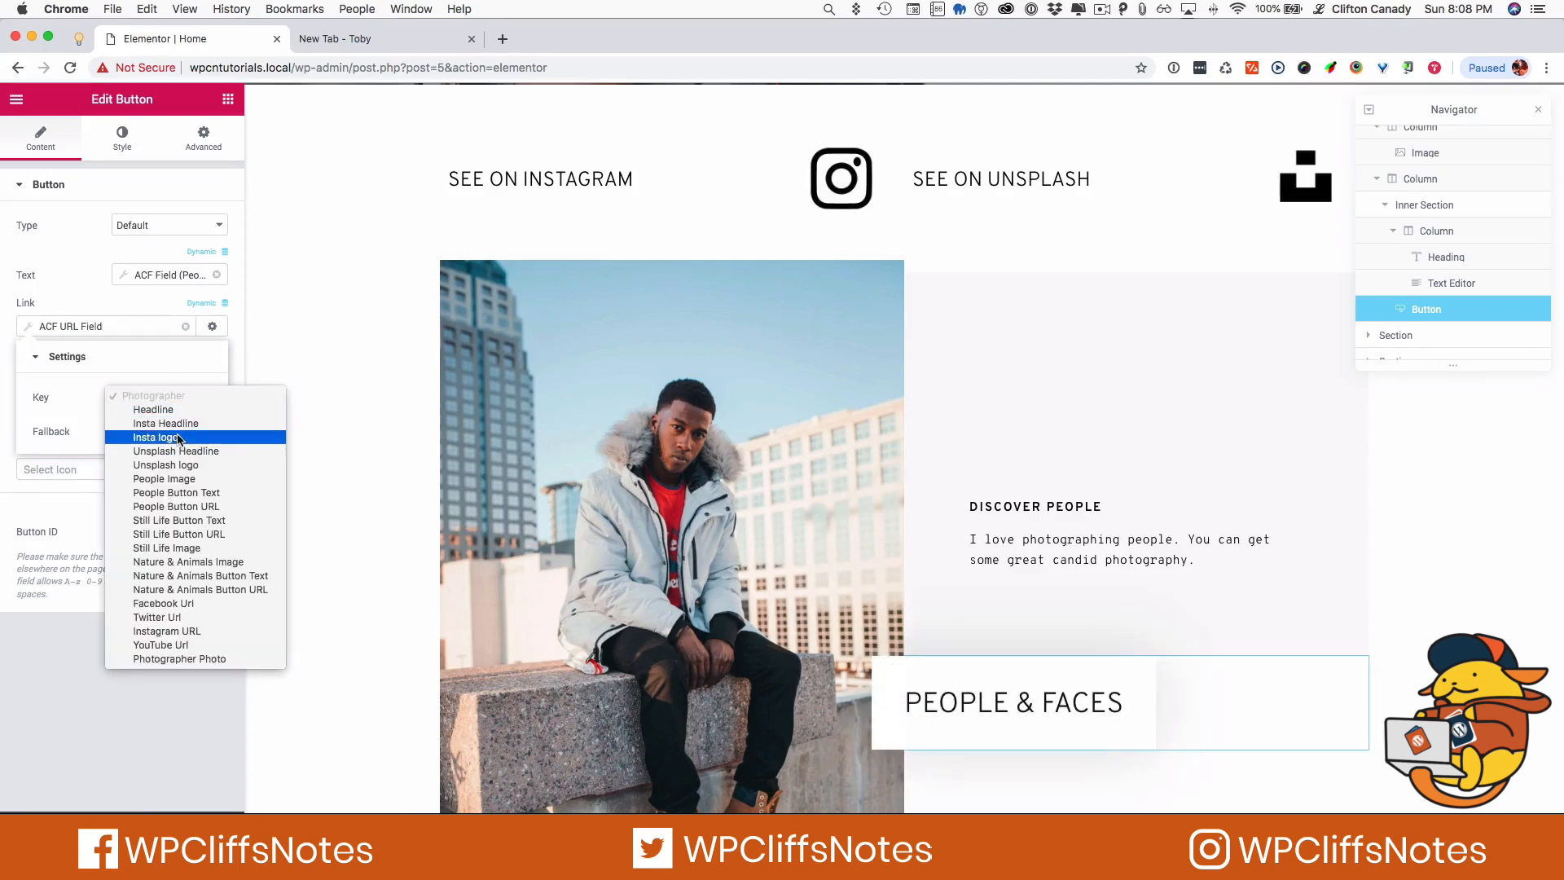
left_click(171, 507)
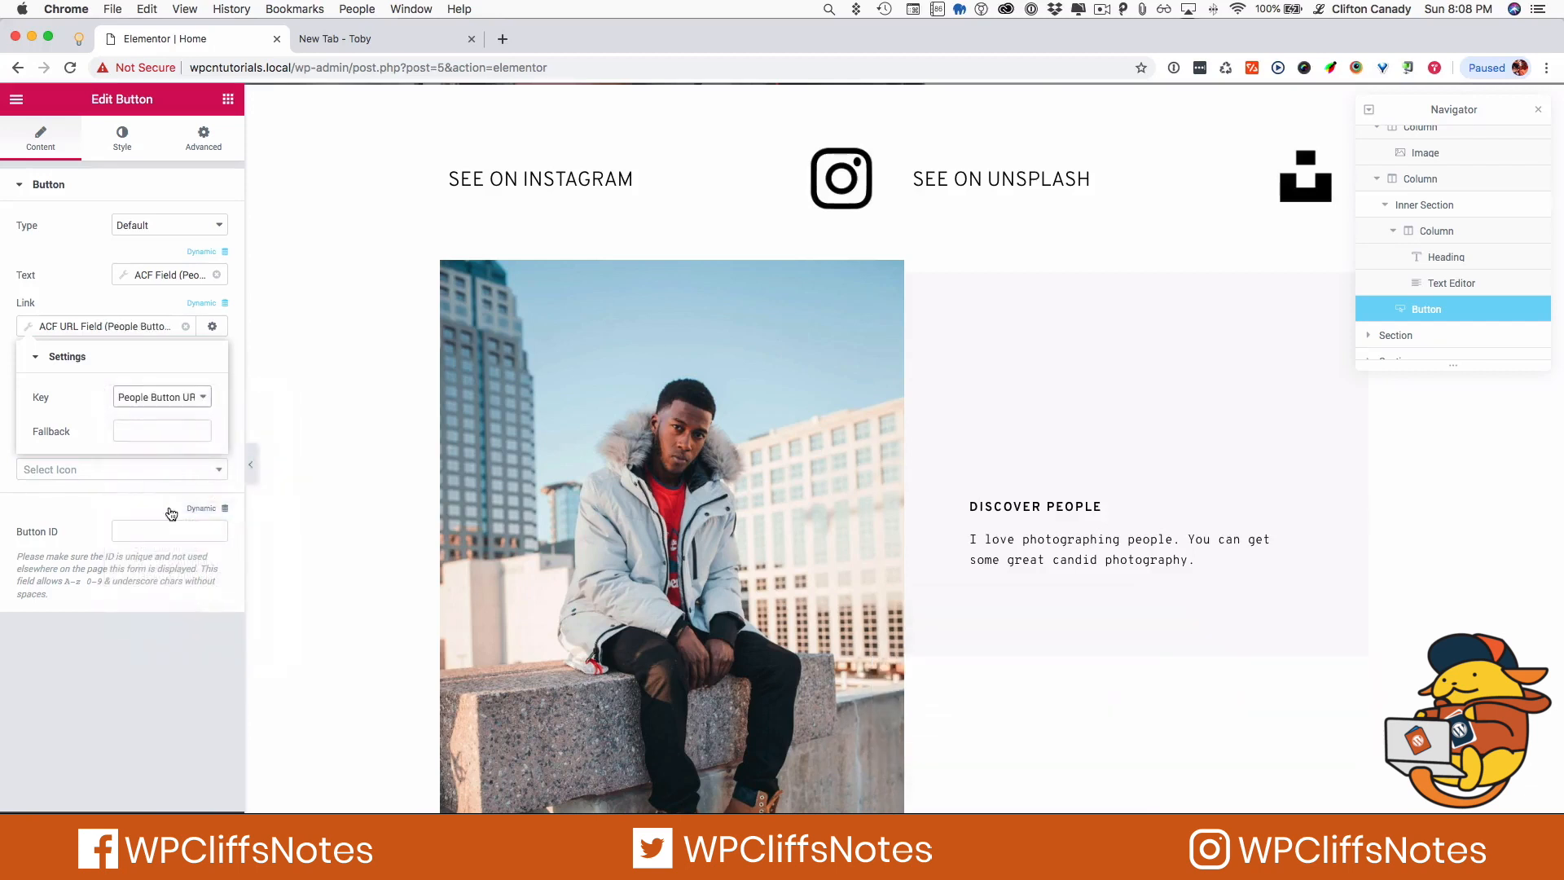
left_click(48, 359)
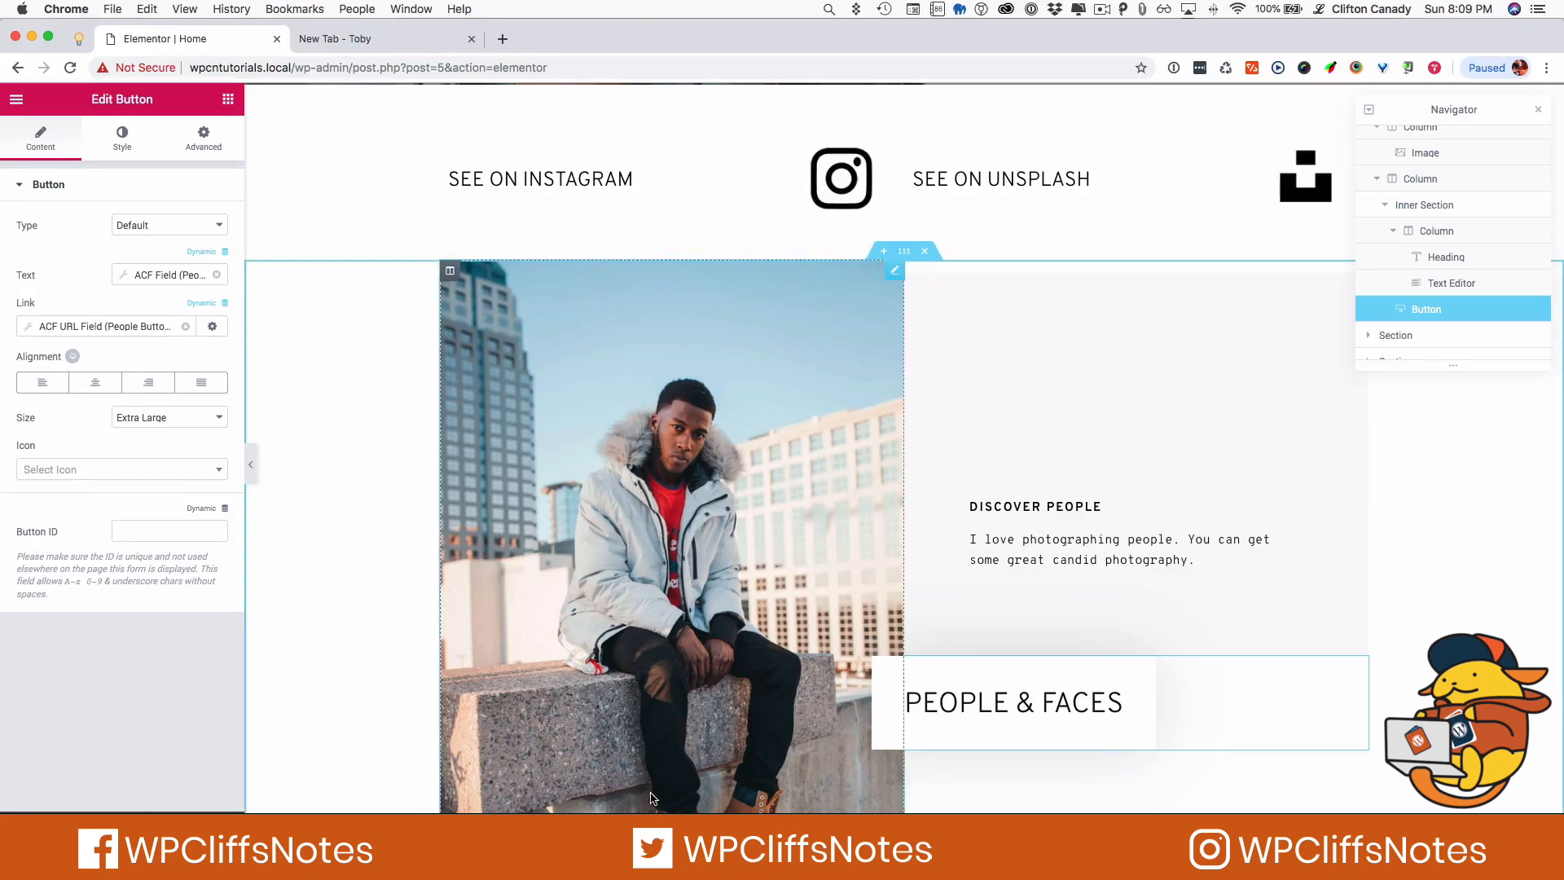
Link the paragraph under the Is Still Life Alive? heading to an ACF Field with the key Still Life Content
scroll(643, 790, "down", 10)
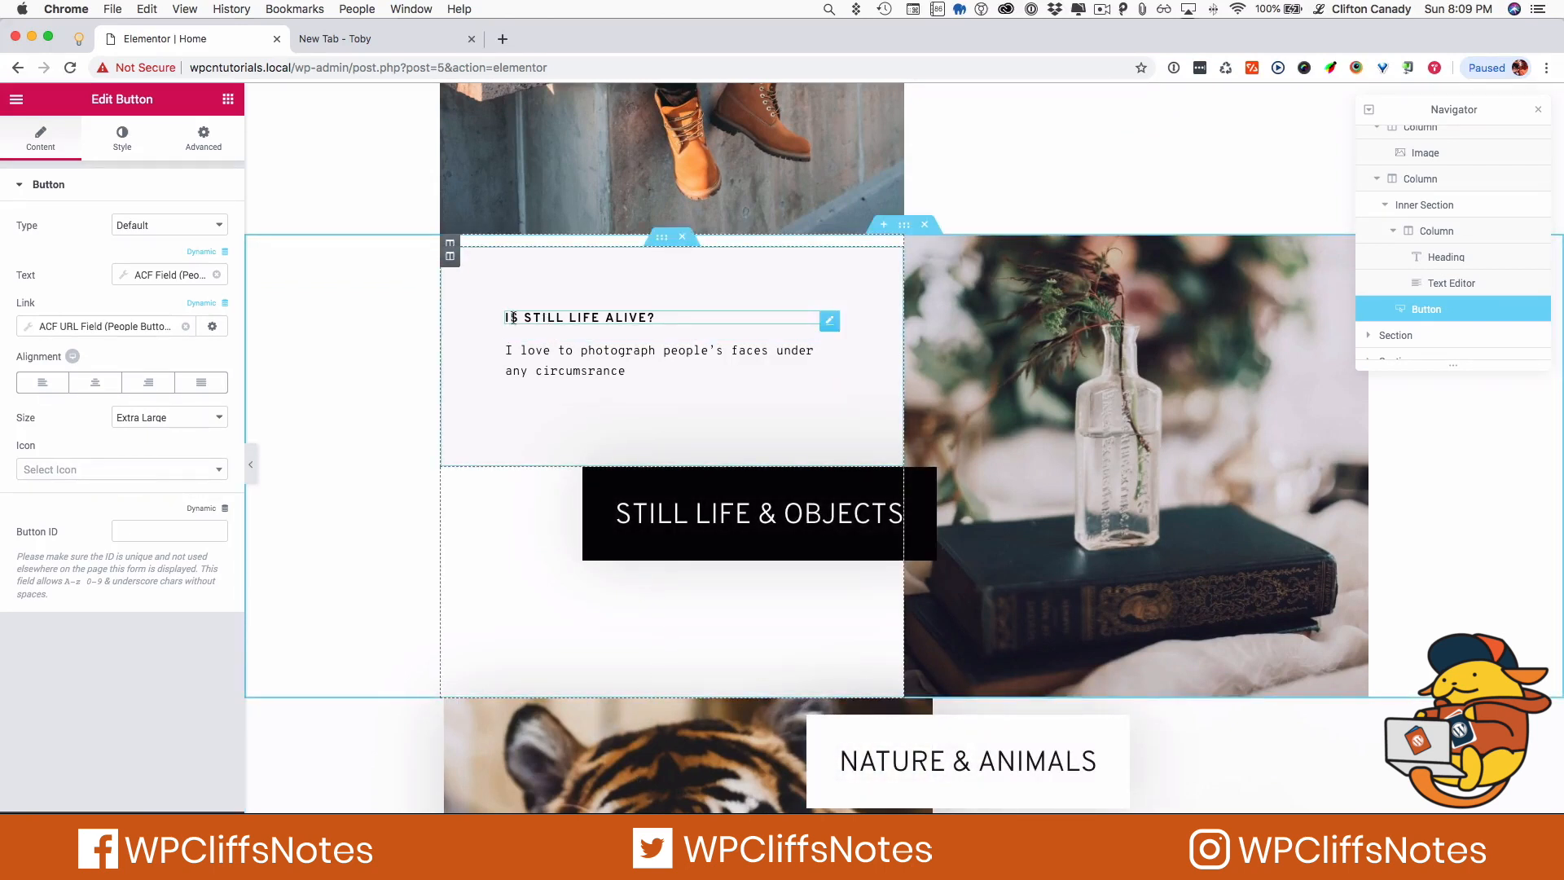
left_click(546, 356)
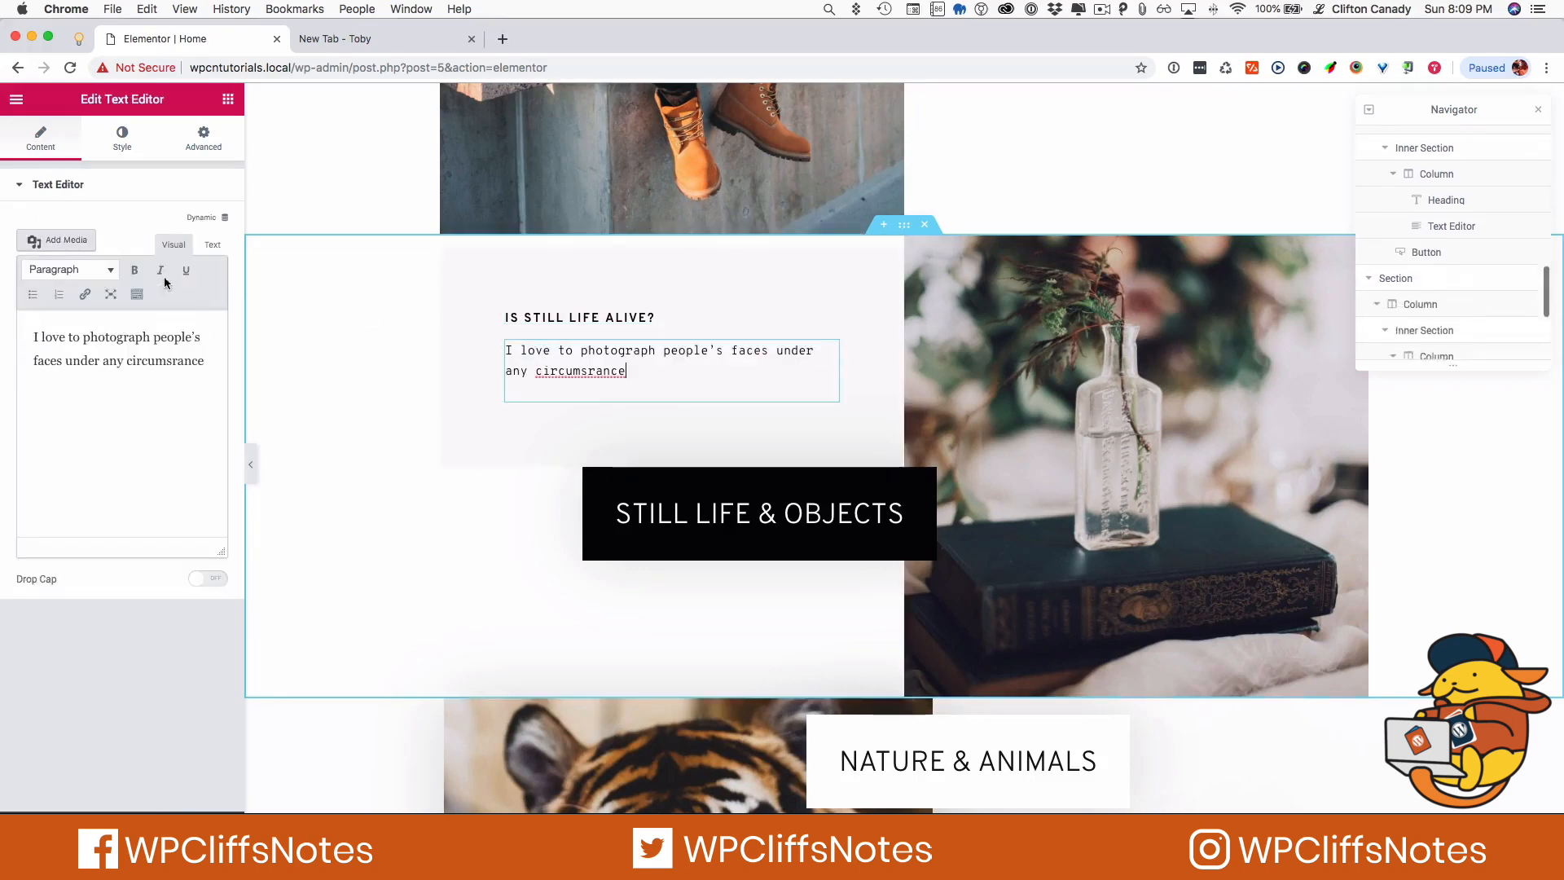
left_click(203, 218)
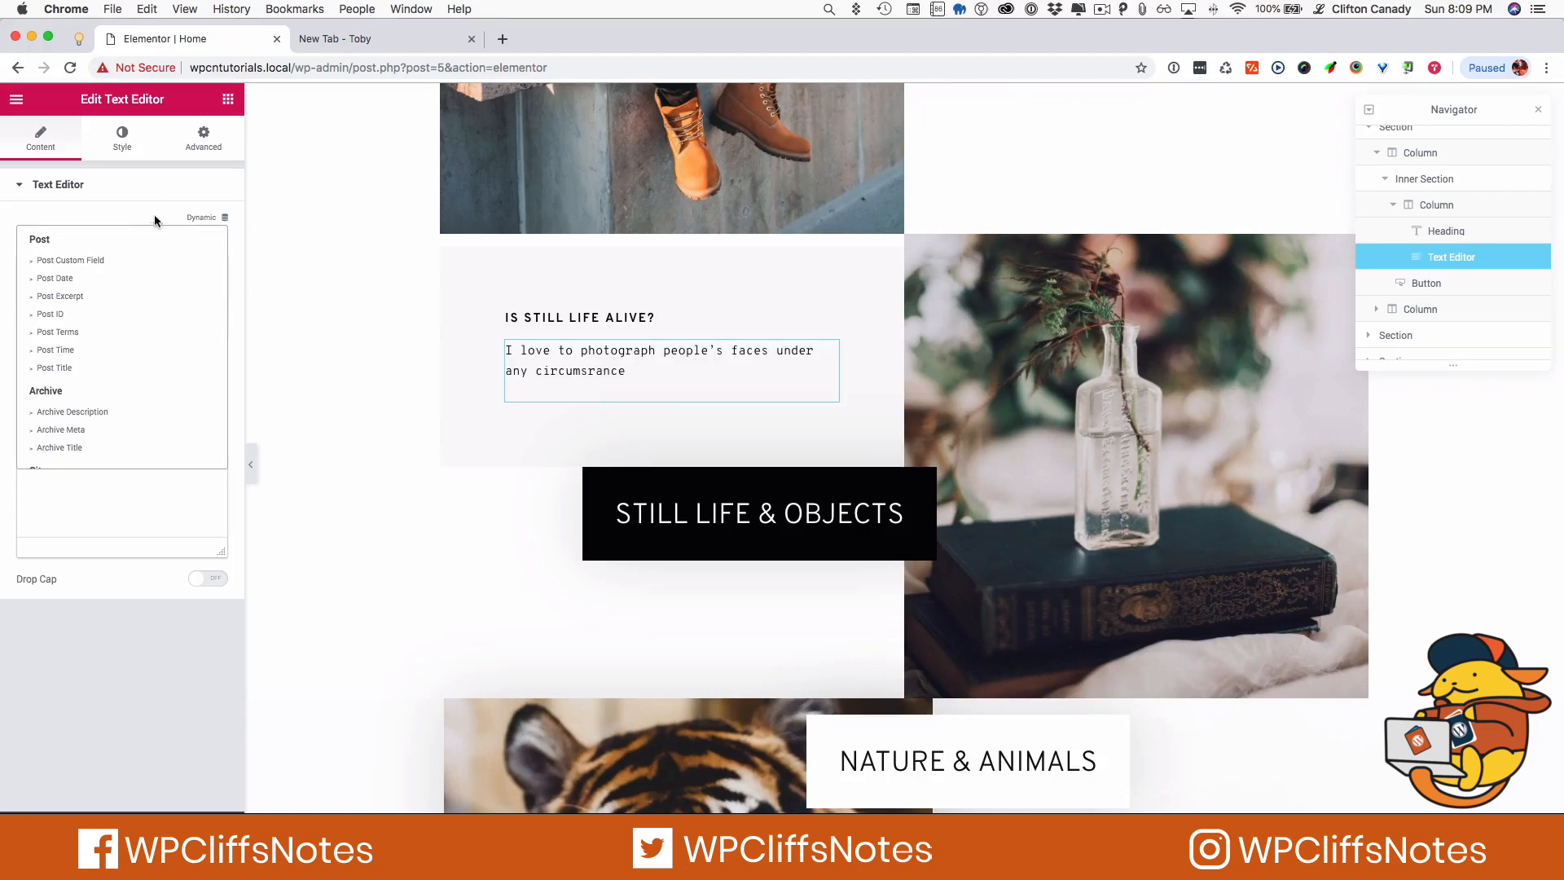
scroll(85, 462, "down", 5)
scroll(85, 463, "up", 5)
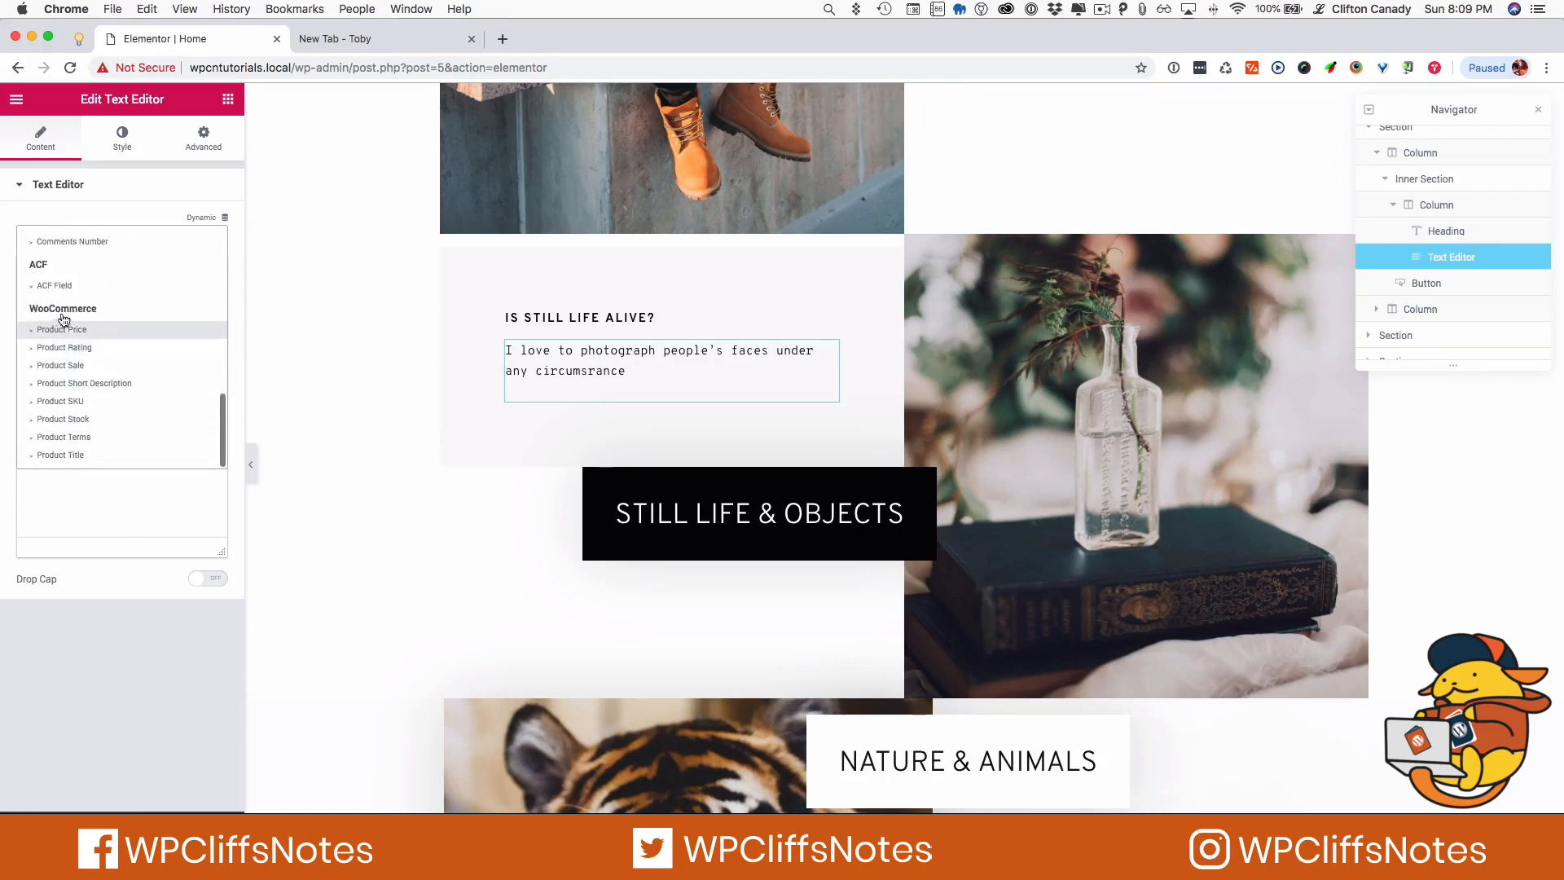
left_click(87, 295)
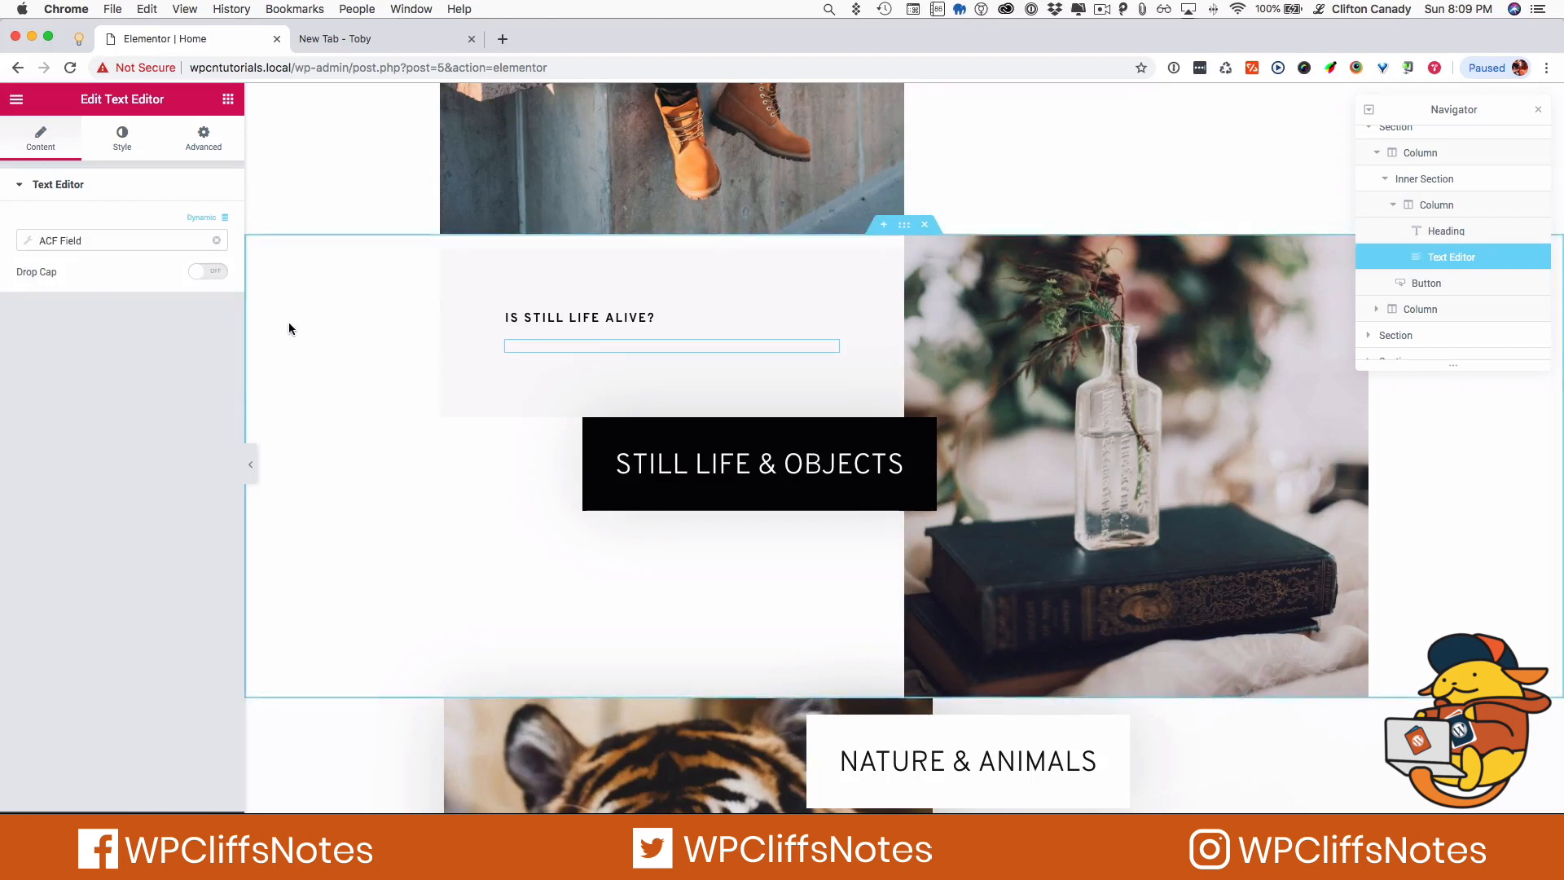
left_click(27, 246)
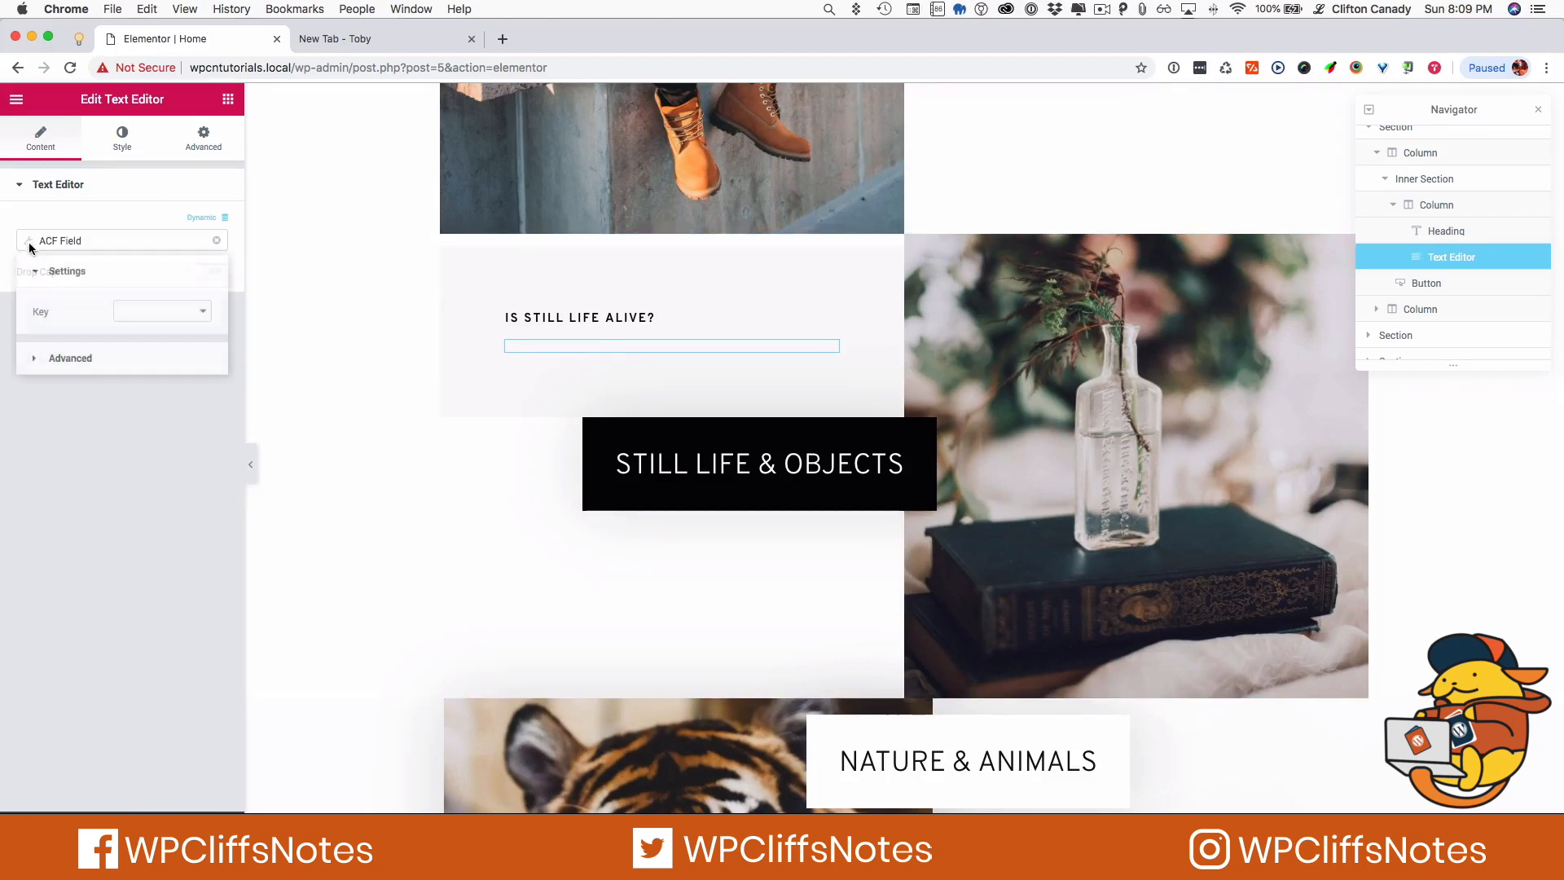
left_click(140, 312)
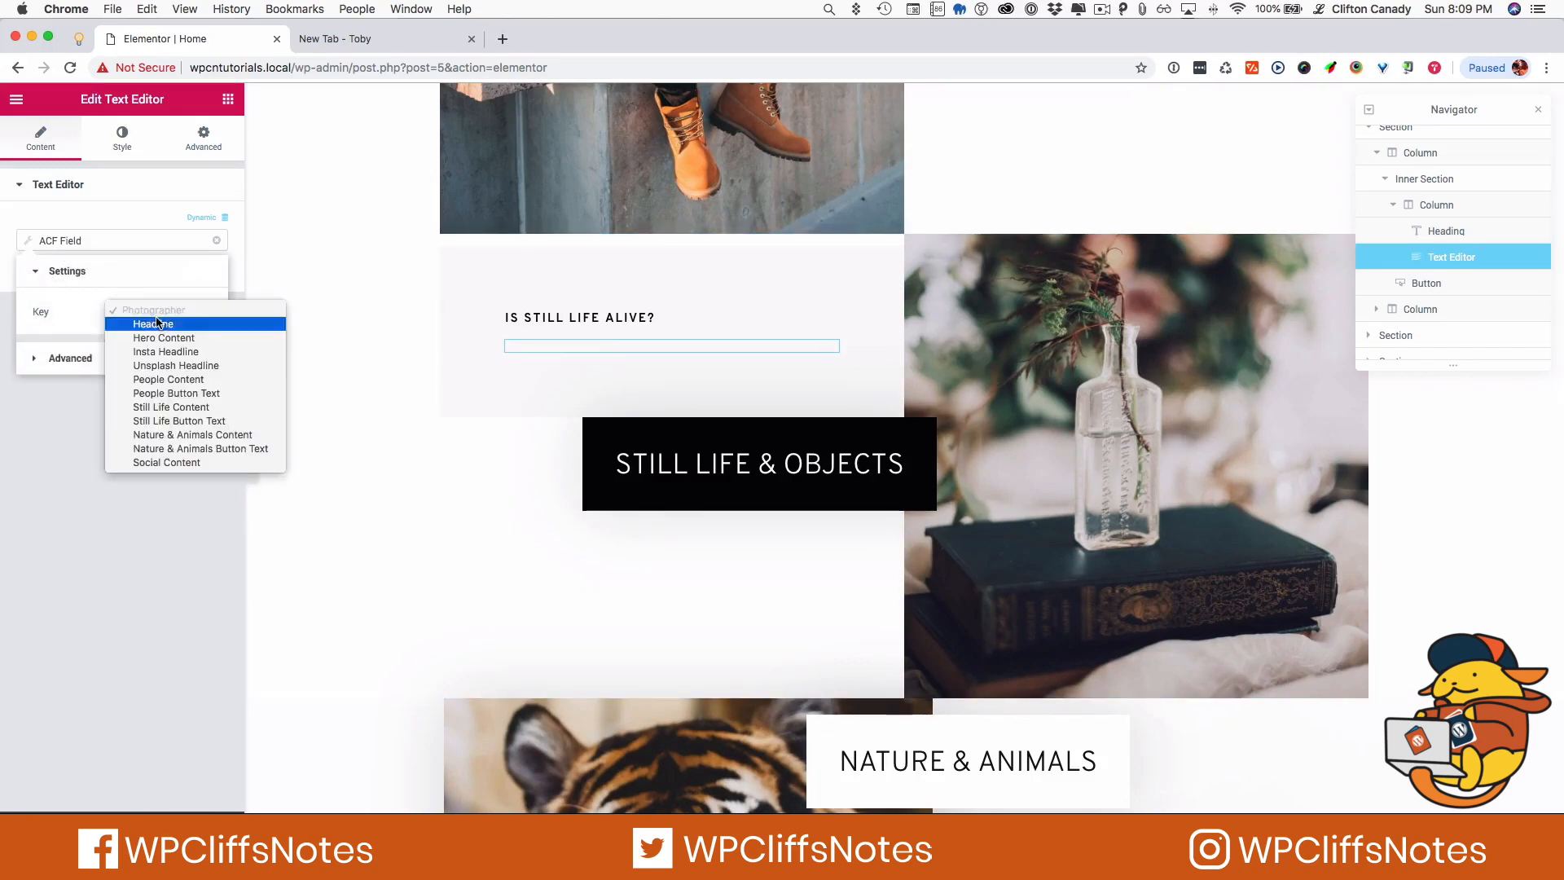
left_click(174, 405)
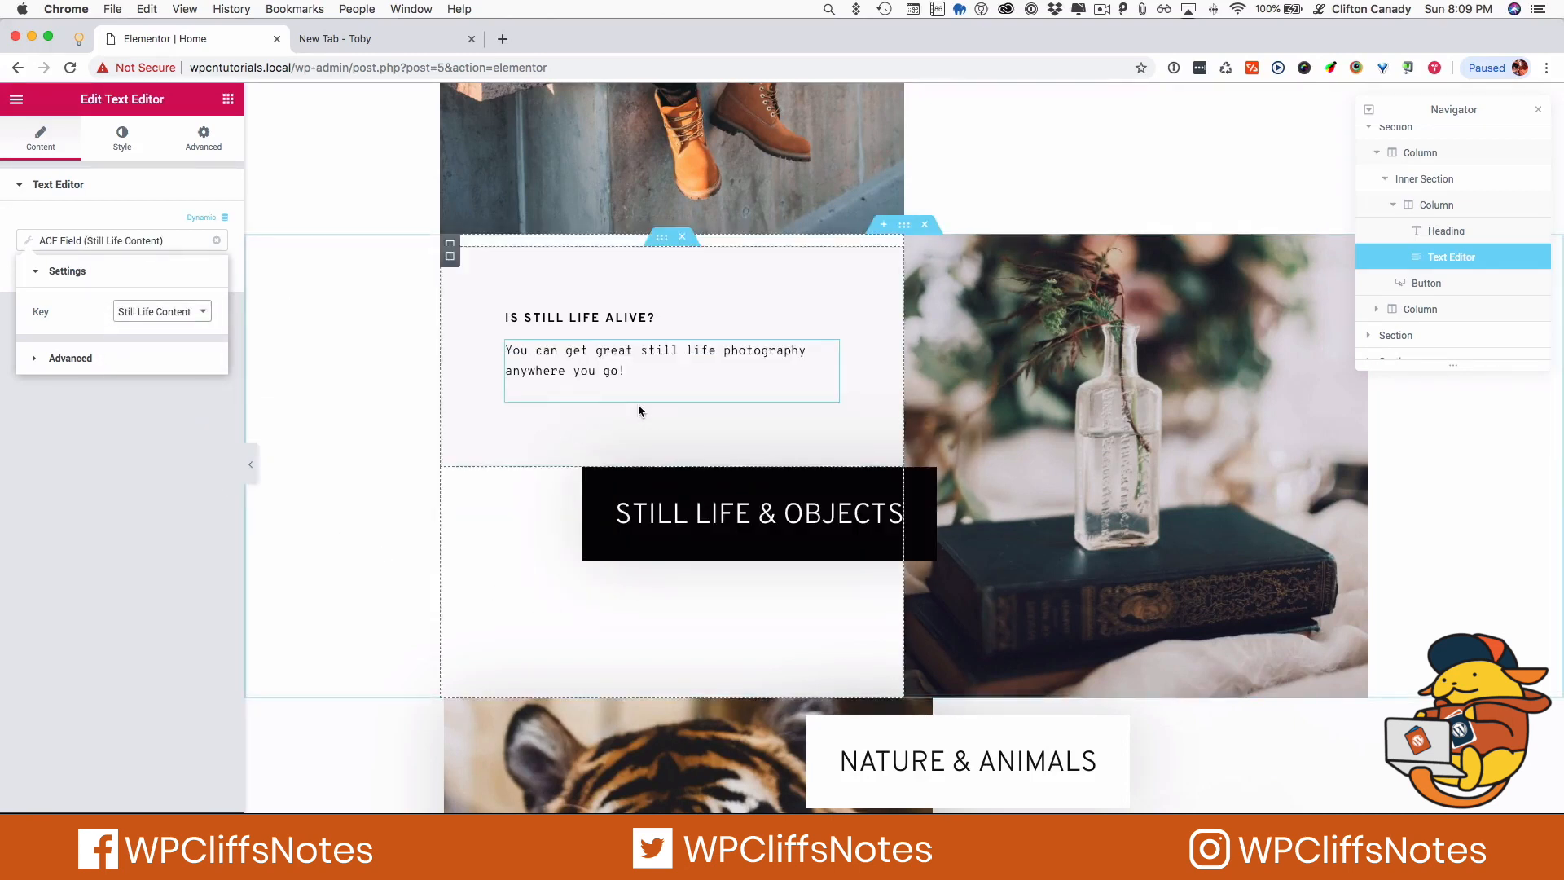
Link the Still Life & Objects button's text to an ACF Field with the key Still Life Button Text
left_click(725, 496)
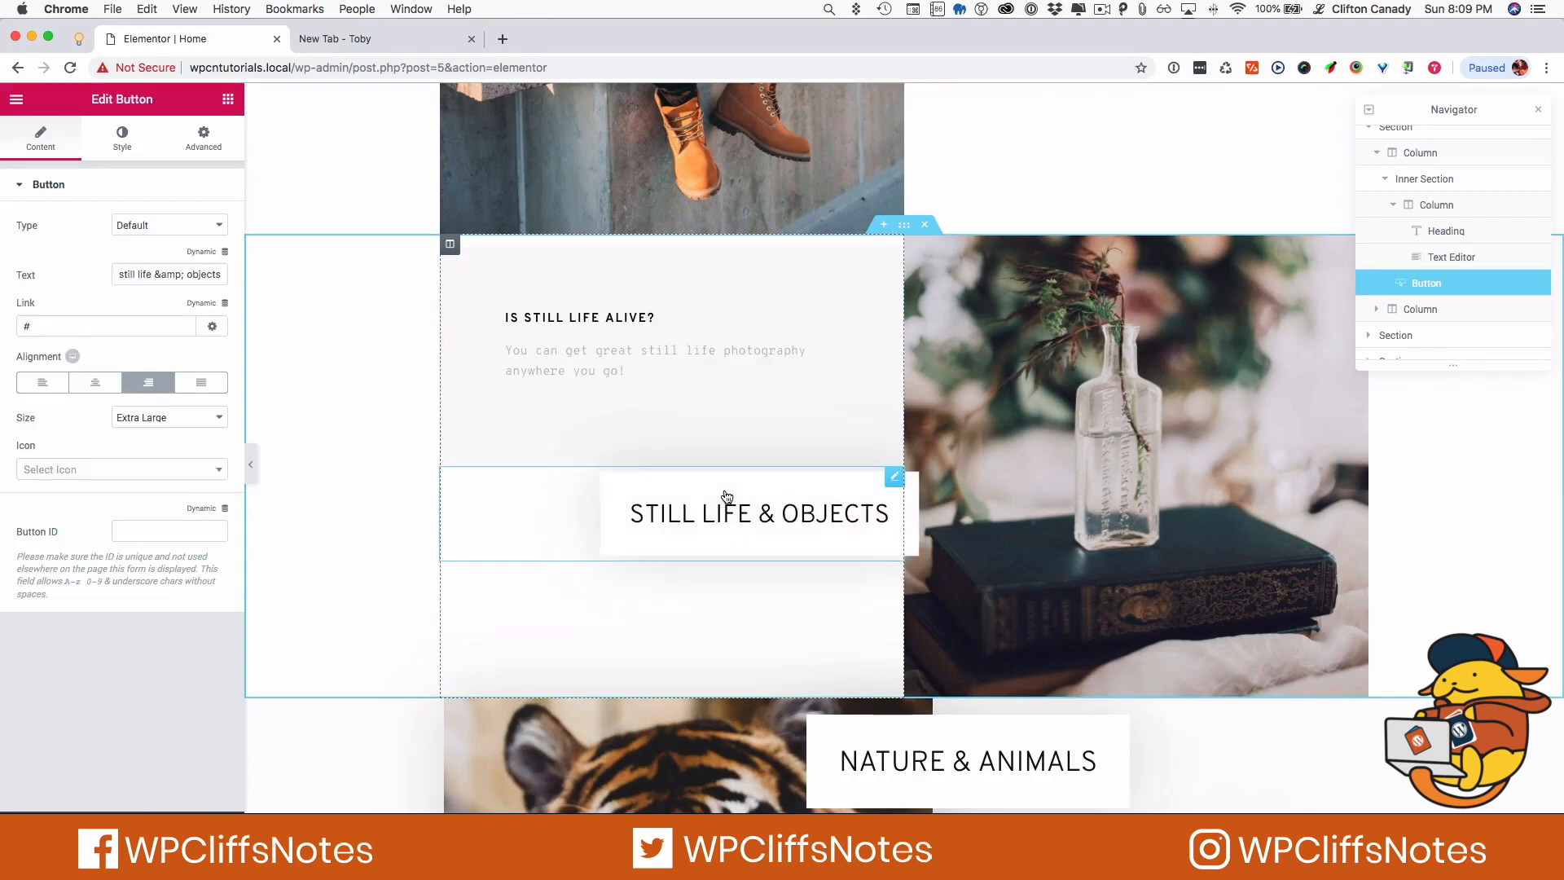
left_click(200, 255)
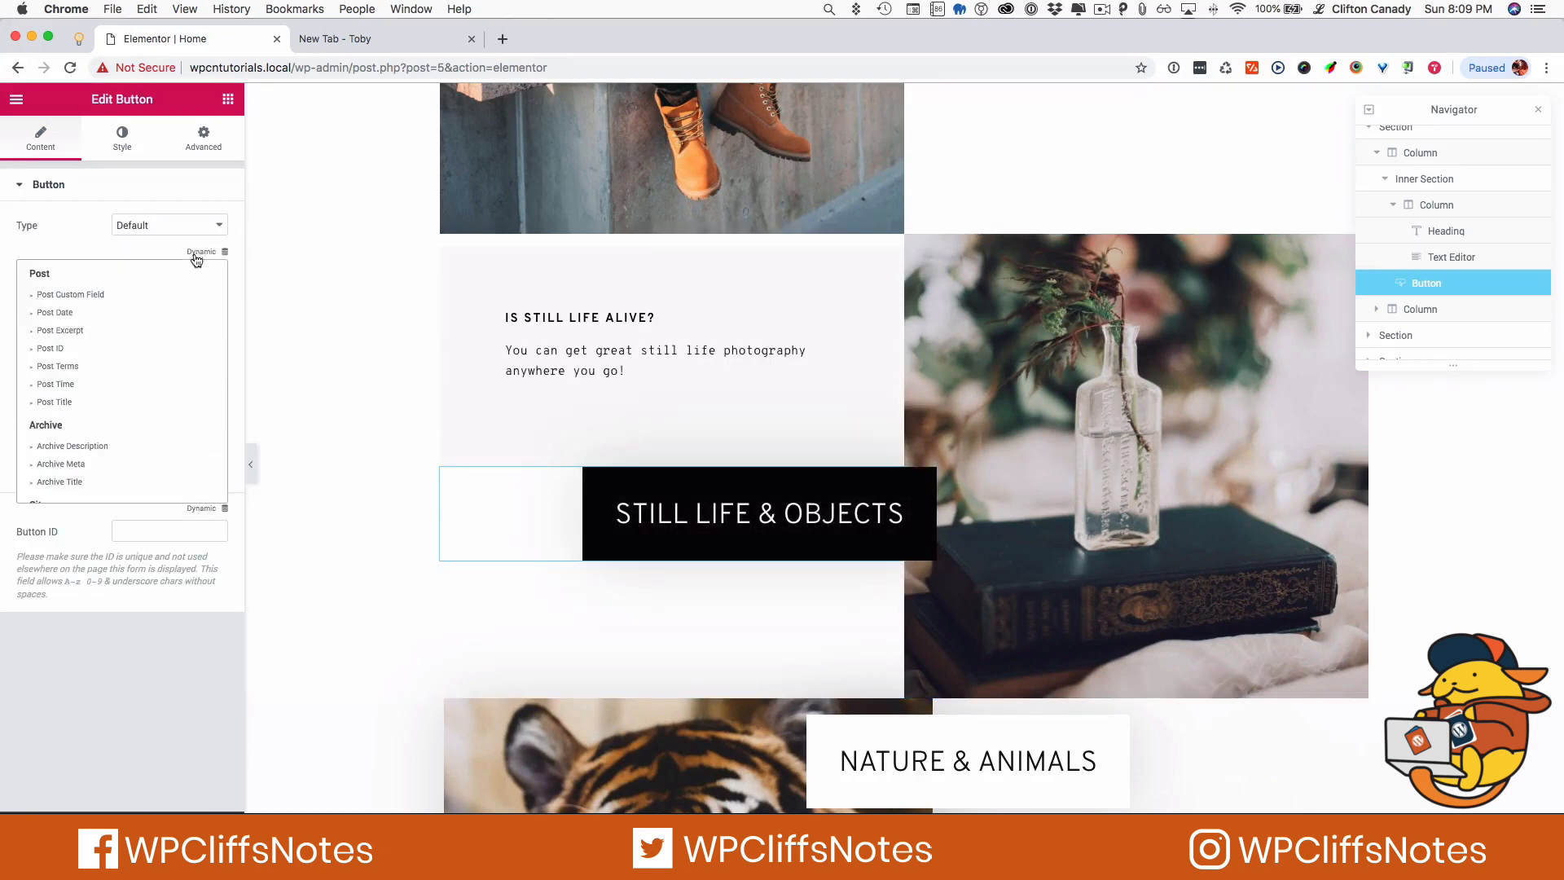
scroll(100, 403, "down", 5)
scroll(100, 404, "down", 4)
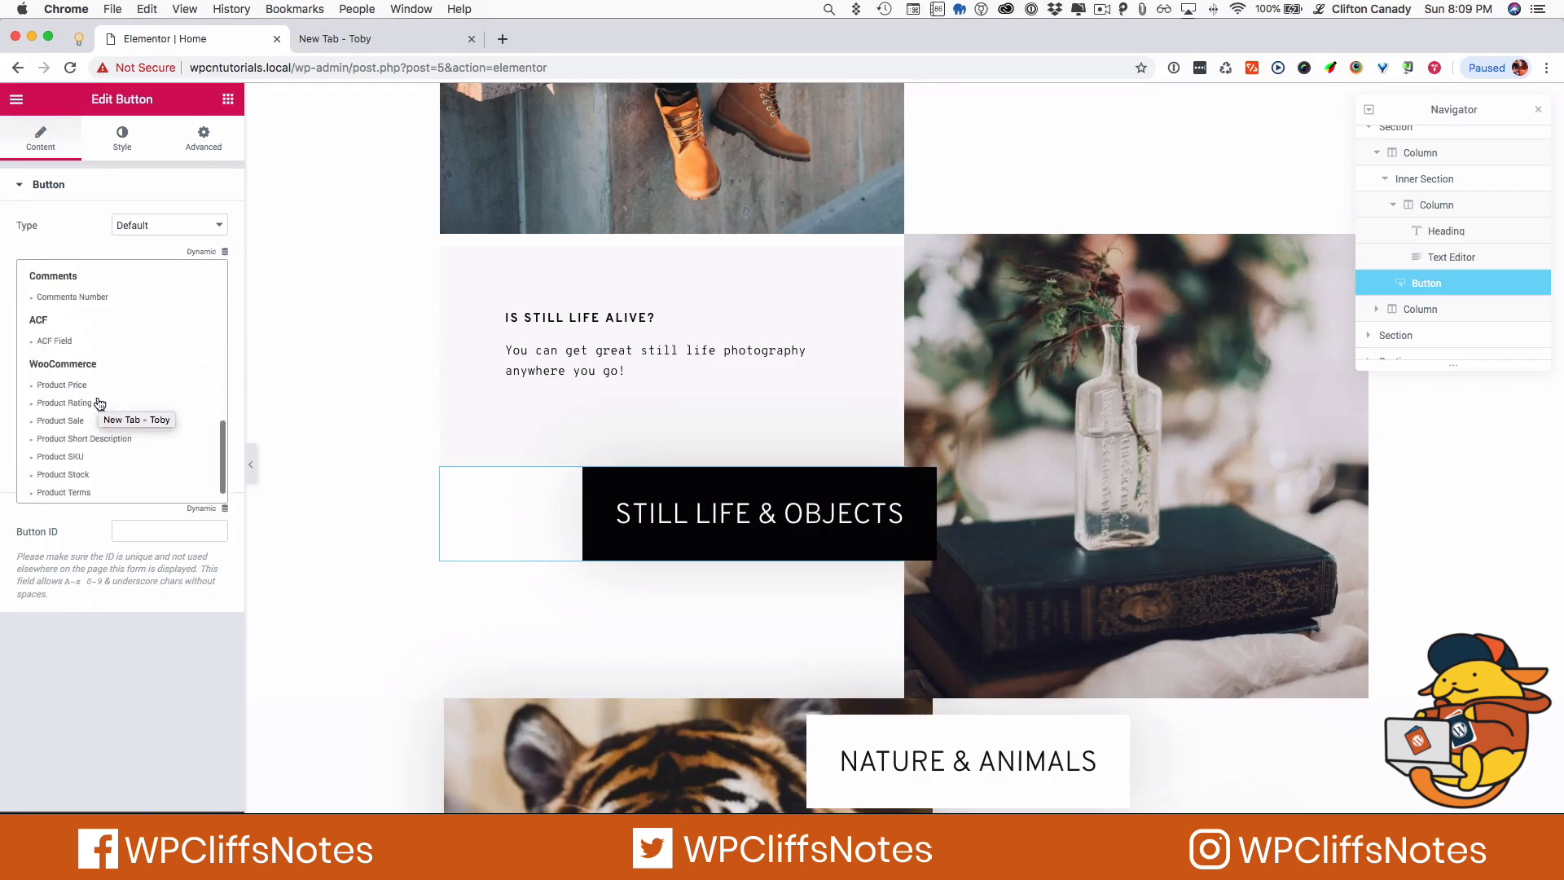
left_click(72, 338)
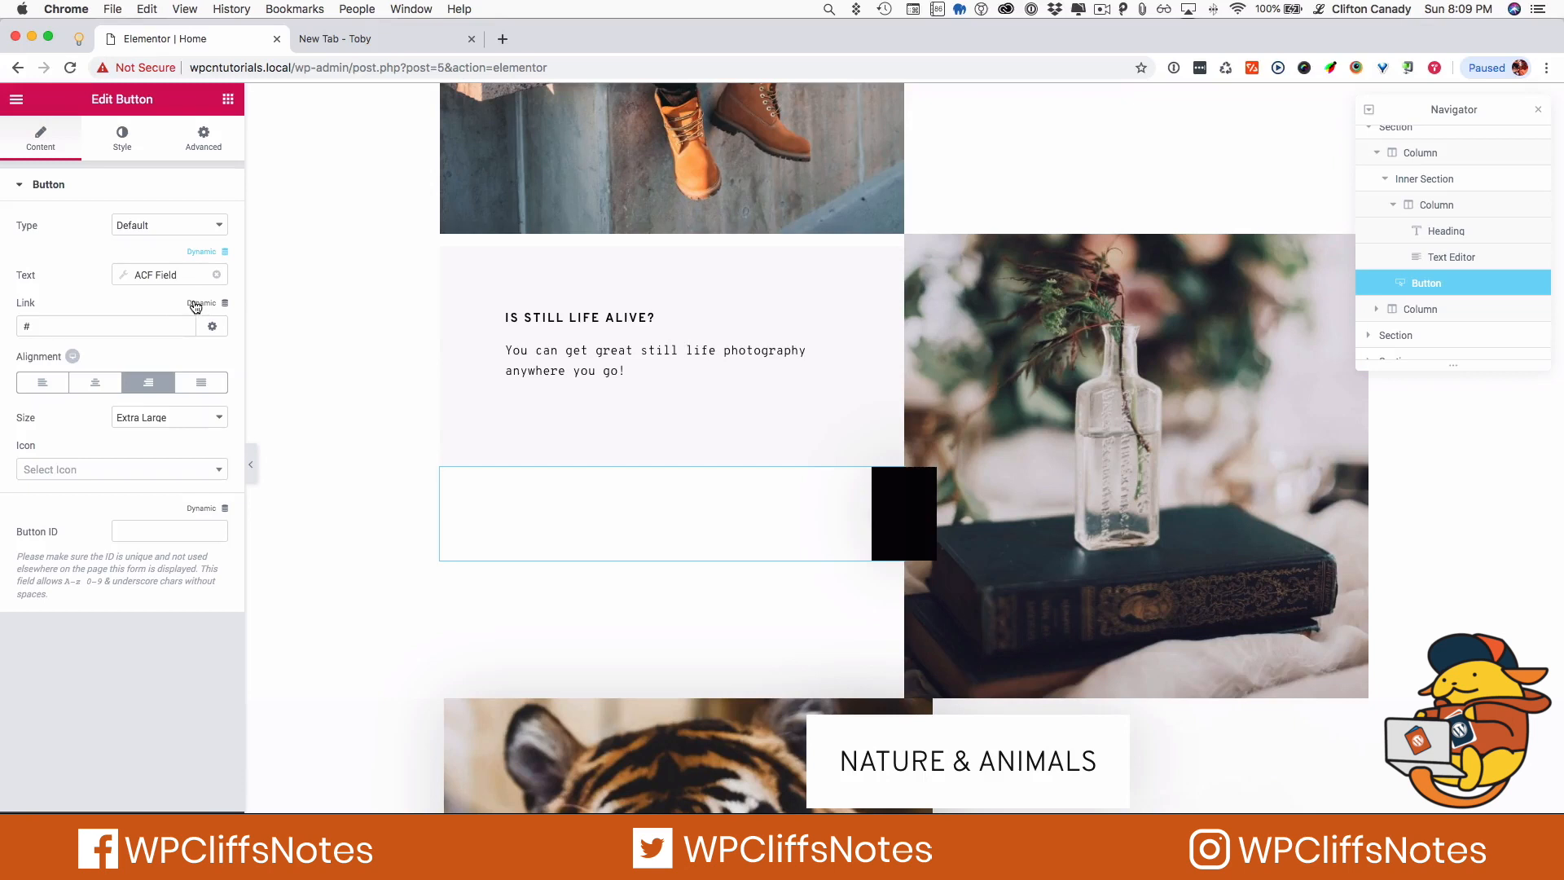
left_click(123, 277)
left_click(261, 347)
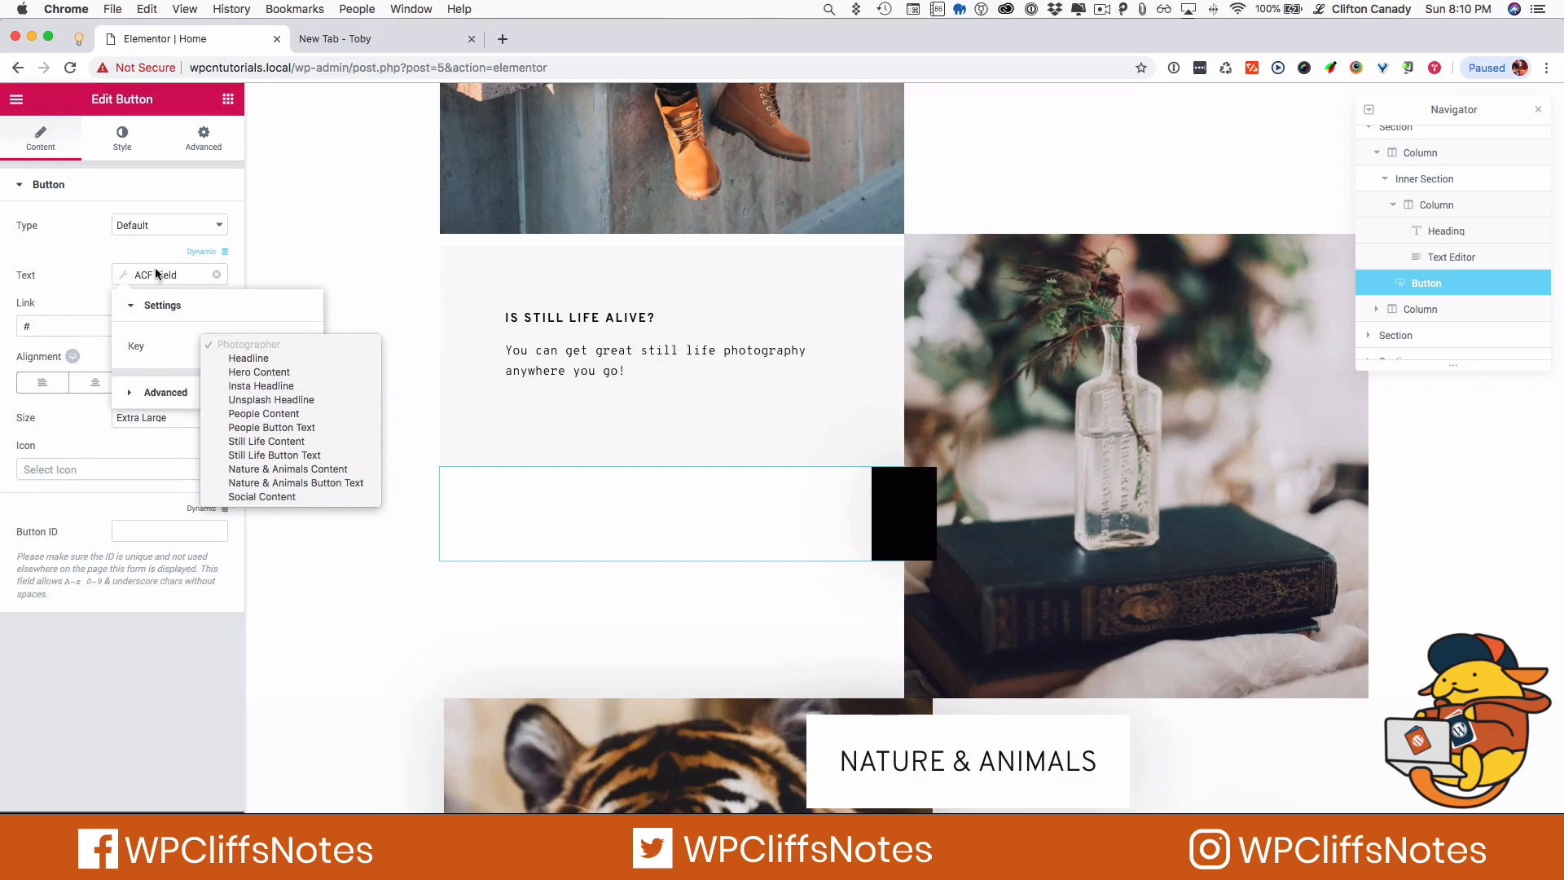
left_click(268, 441)
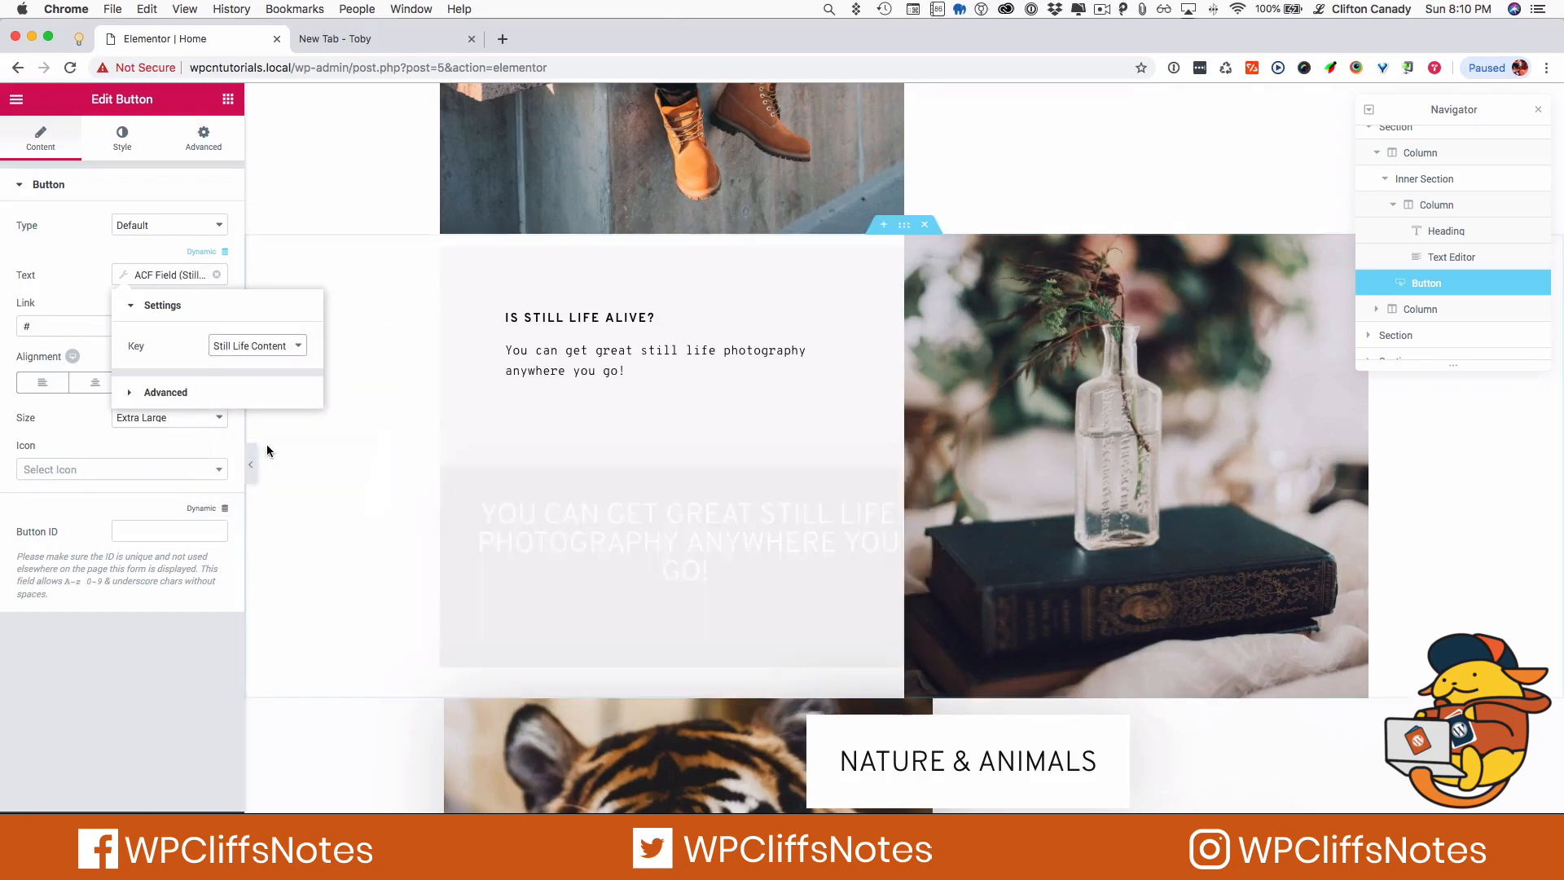
left_click(273, 347)
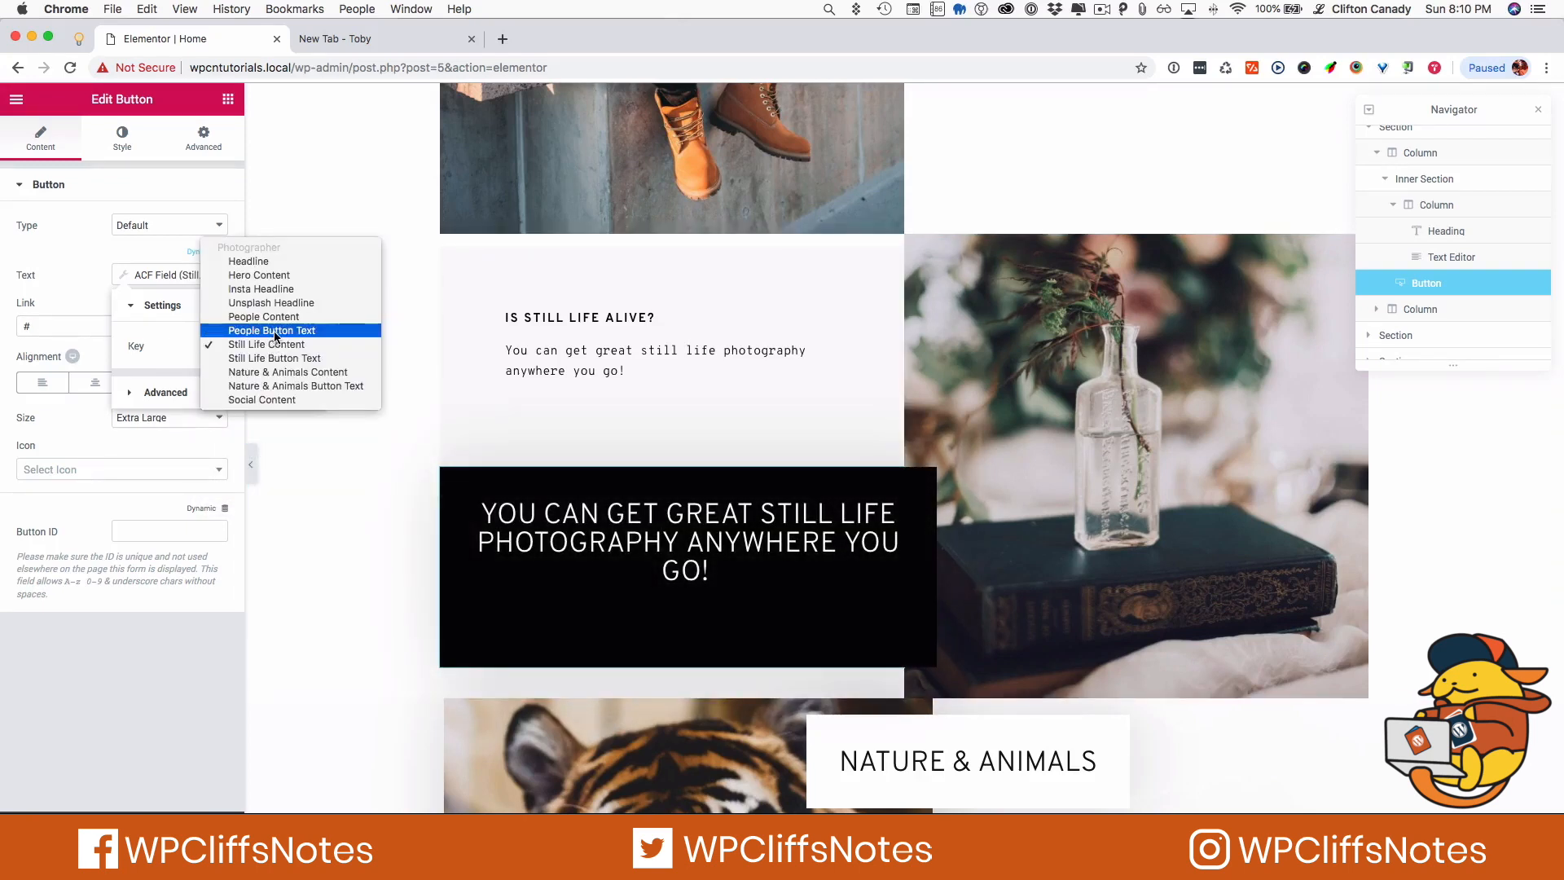
key("Escape")
left_click(277, 368)
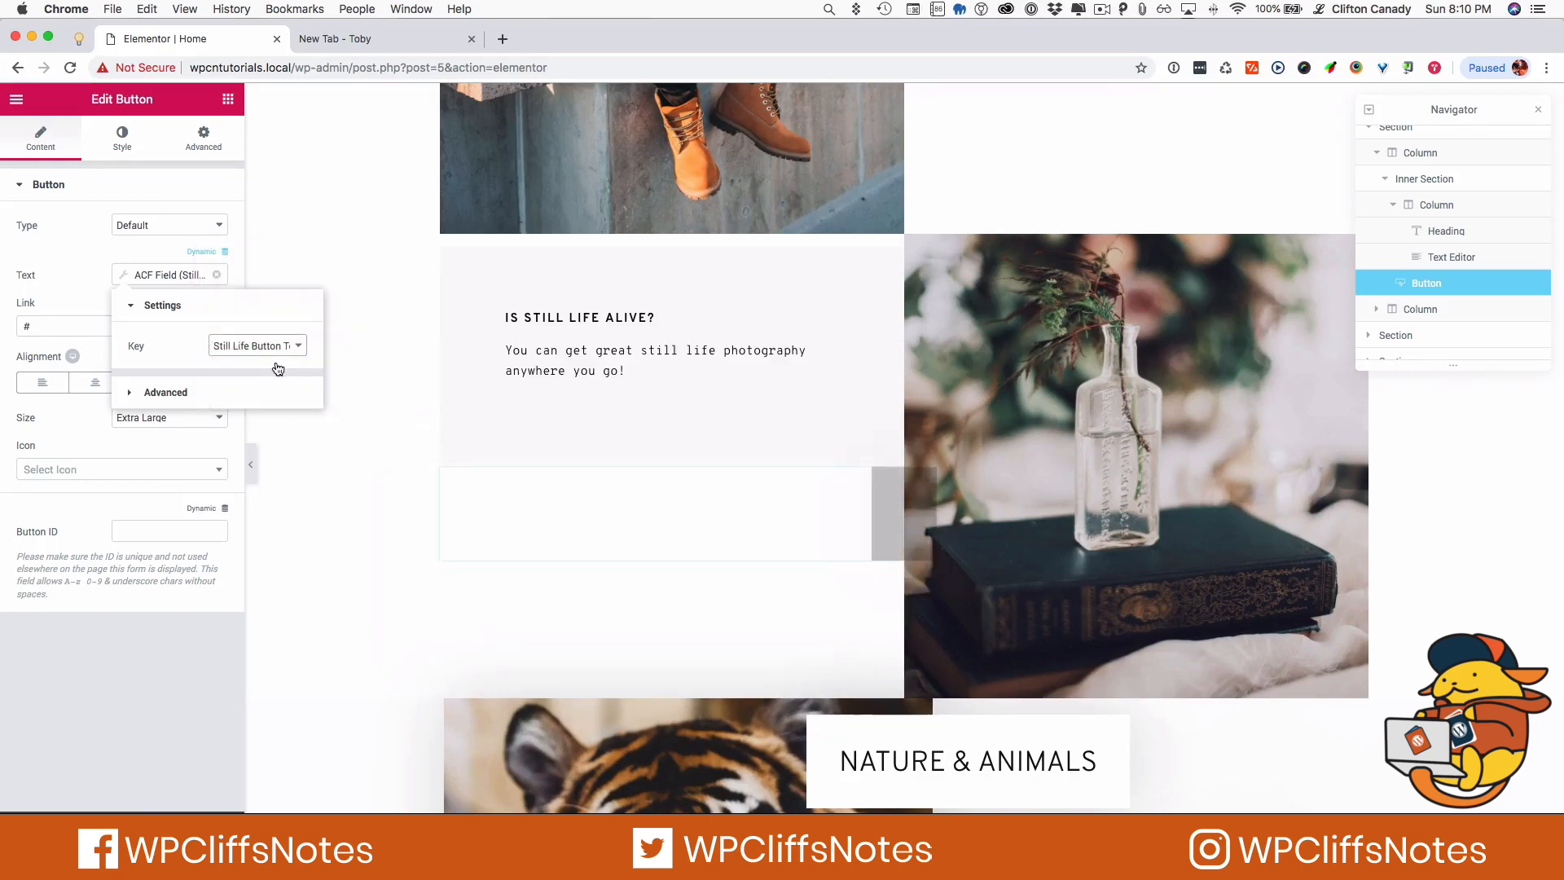
left_click(122, 289)
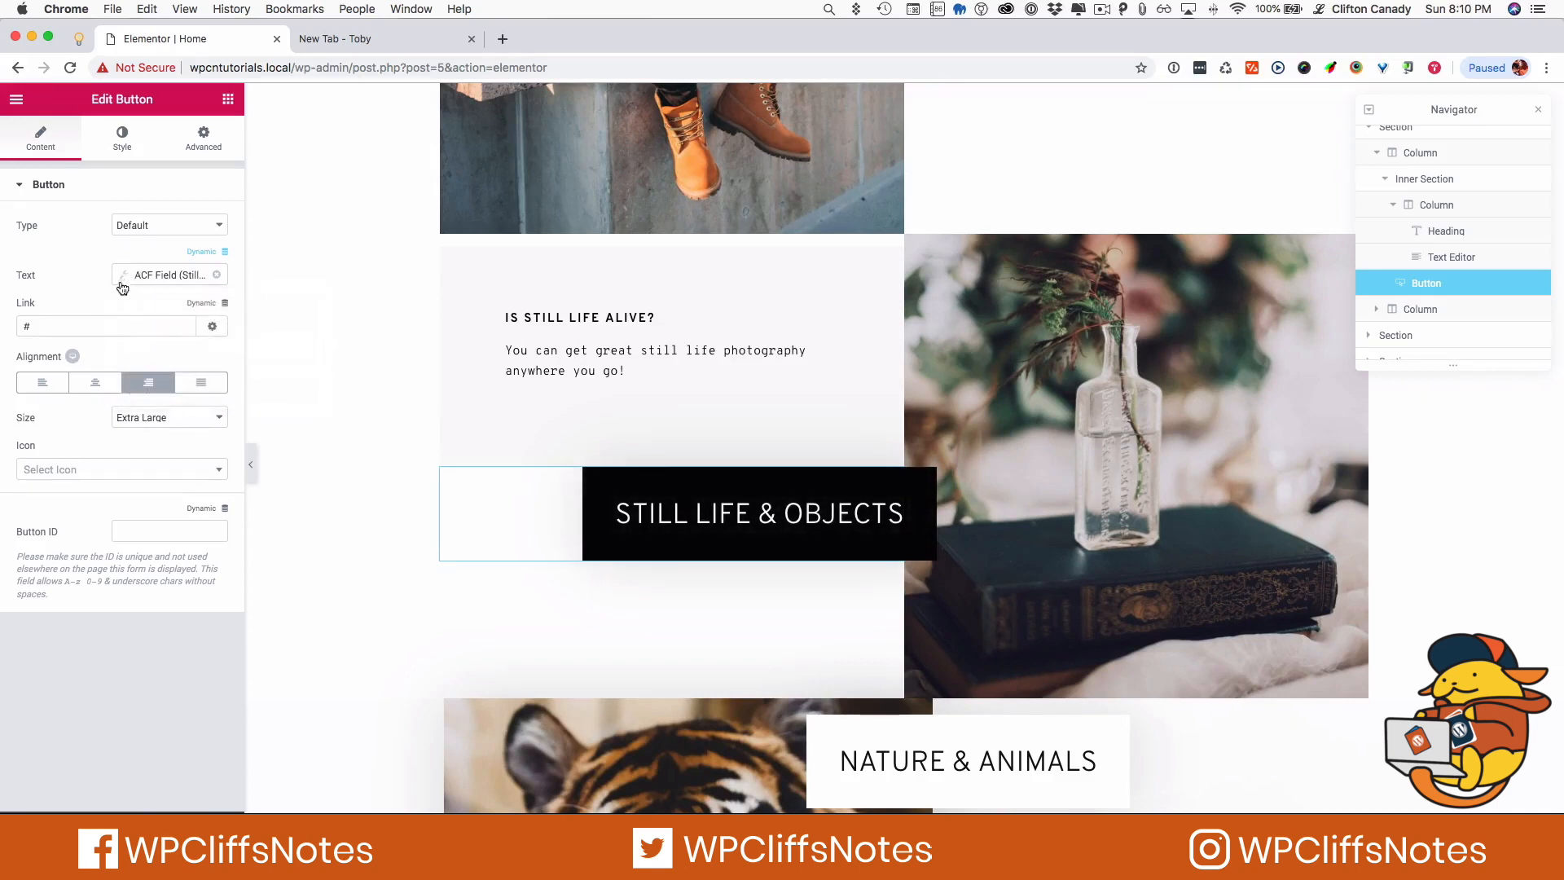
Link the Still Life & Objects button's link to an ACF URL Field with the key Still Life Button URL
left_click(204, 305)
scroll(106, 432, "down", 5)
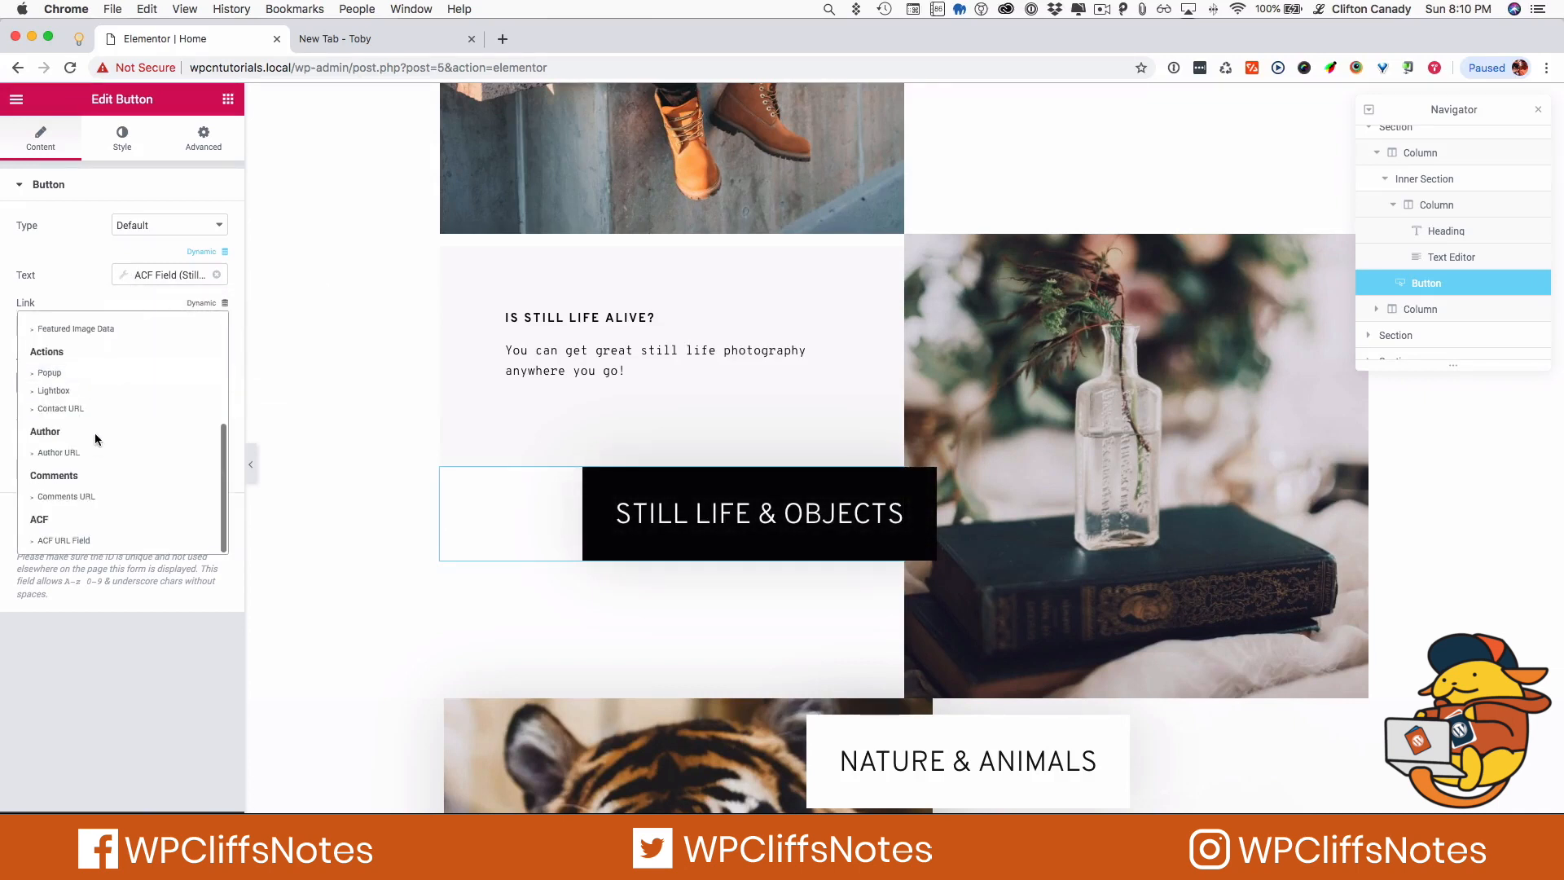
left_click(63, 538)
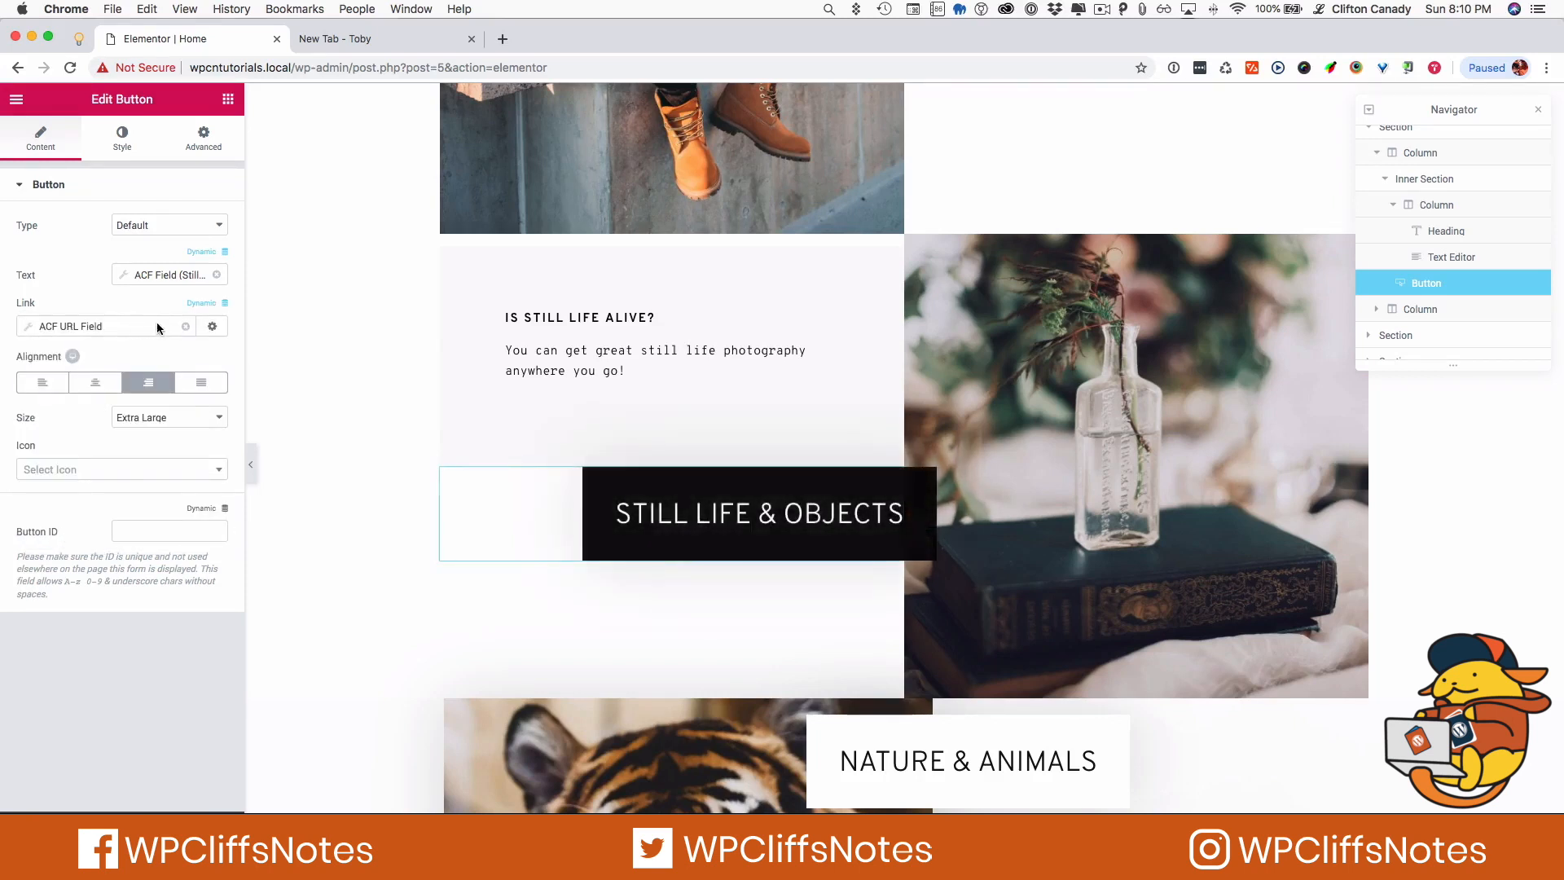
left_click(54, 326)
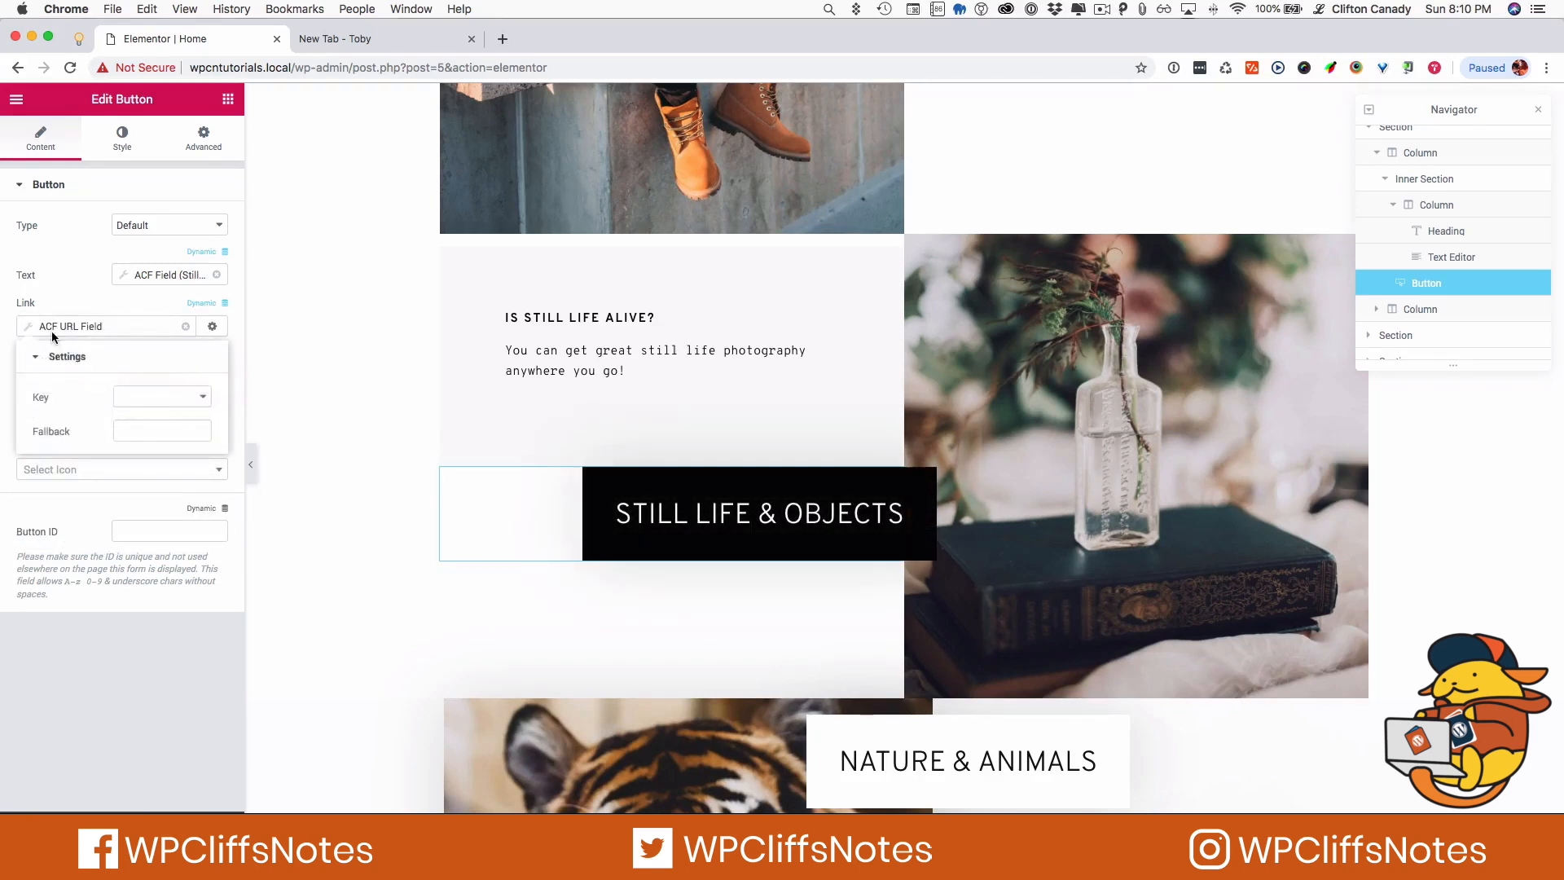
left_click(136, 394)
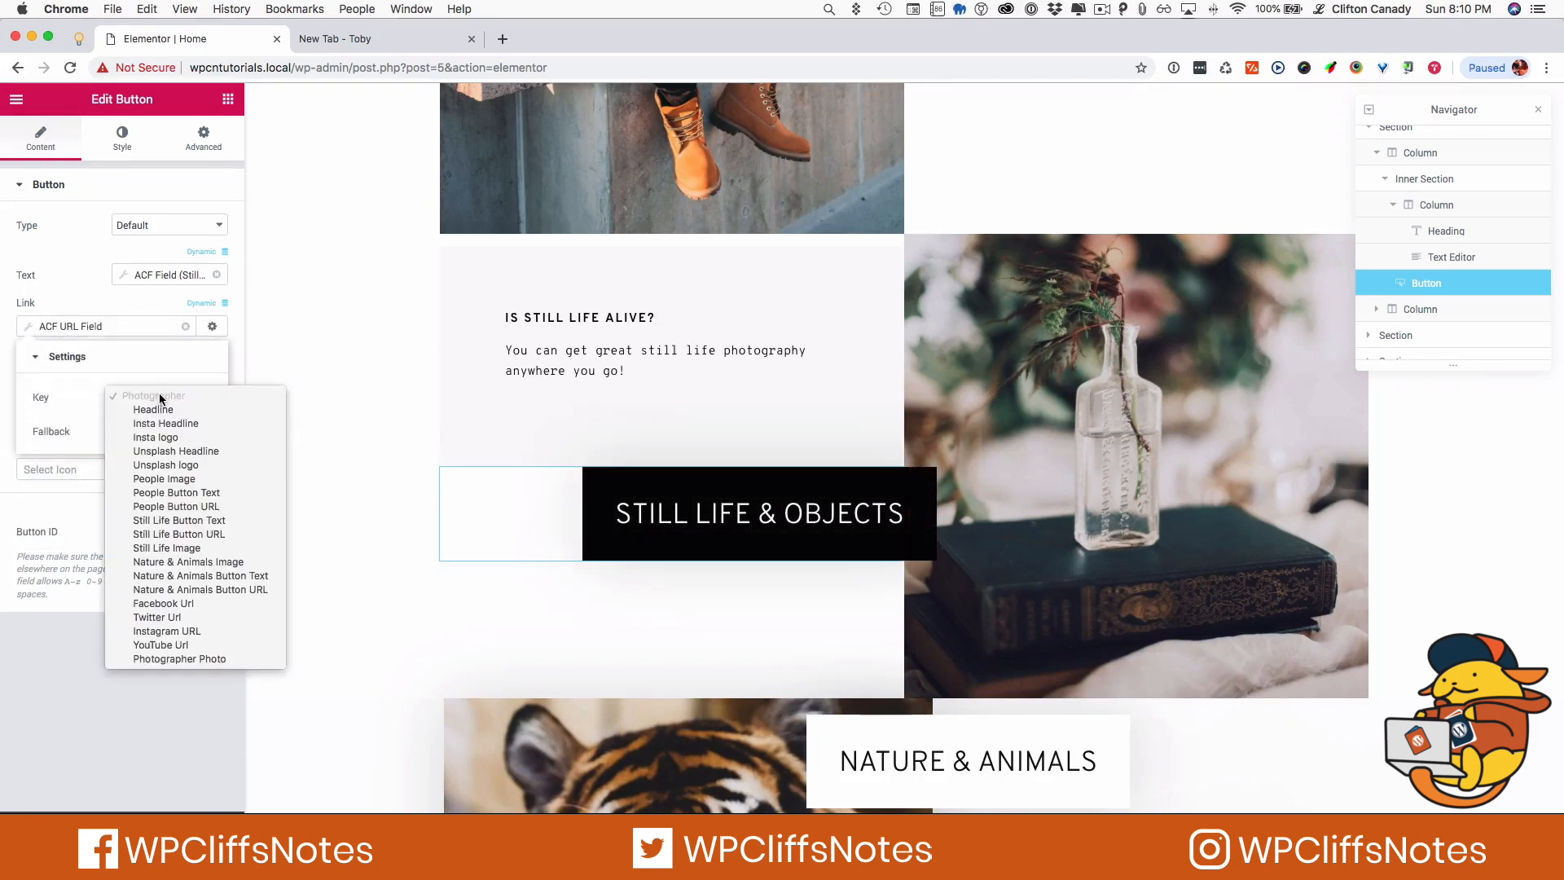
left_click(164, 537)
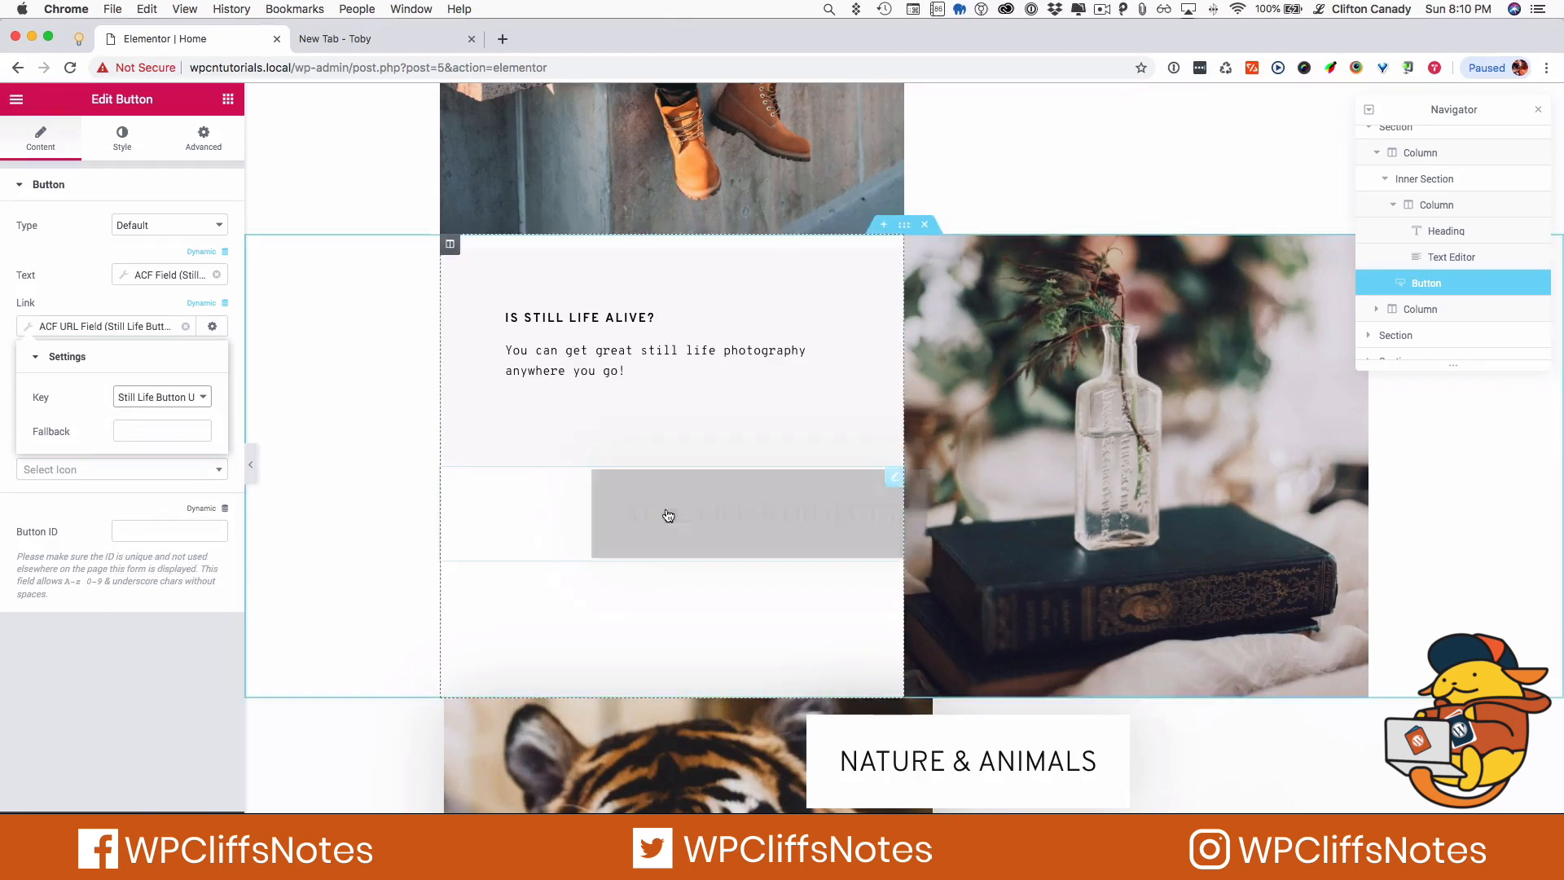
left_click(149, 433)
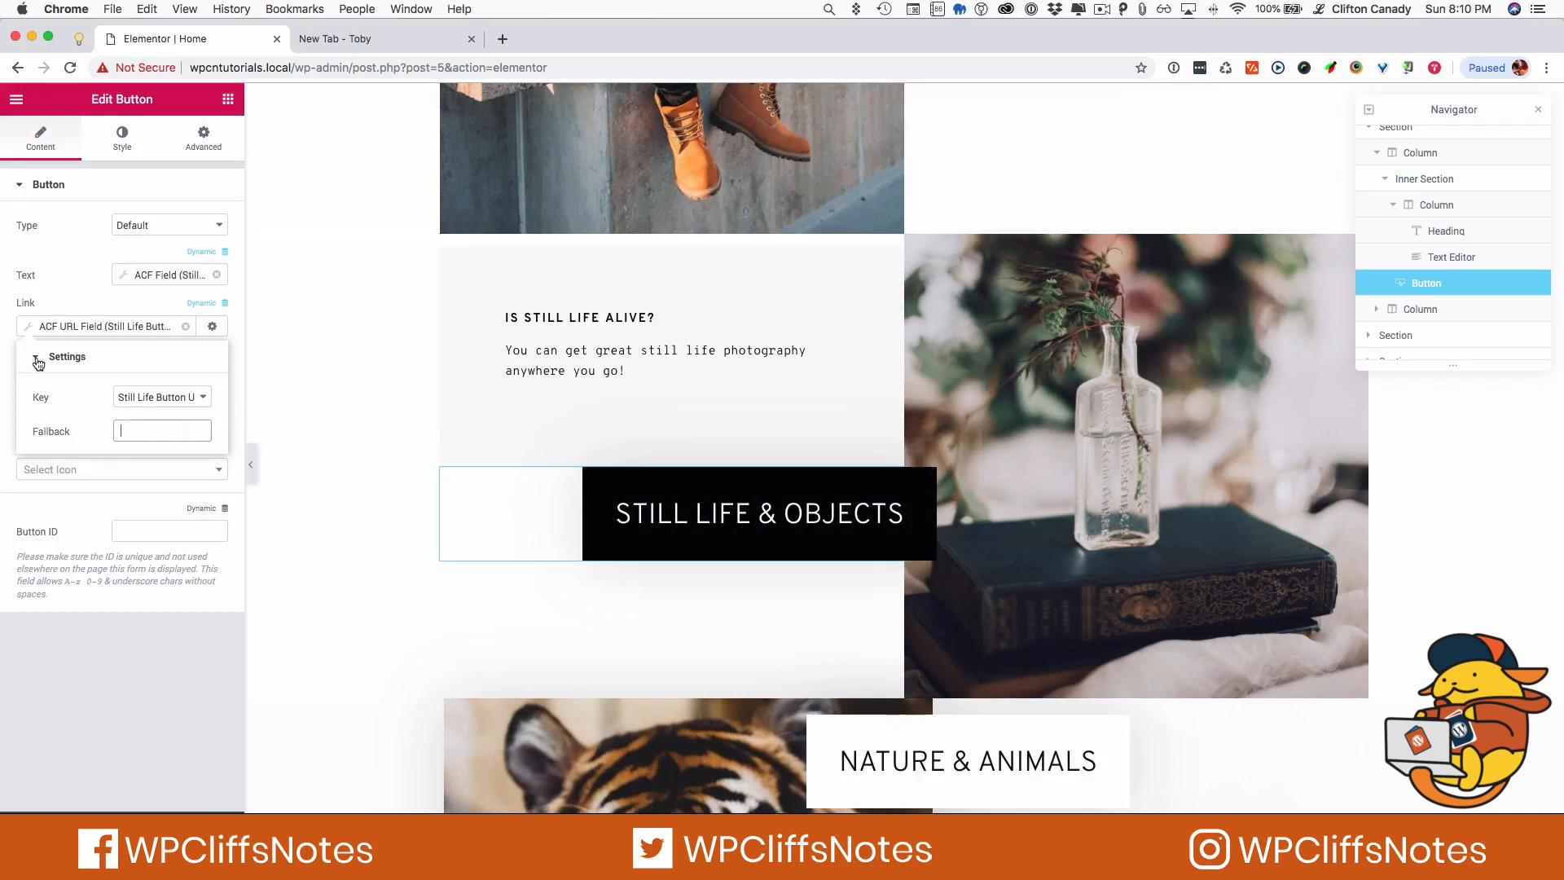
left_click(37, 361)
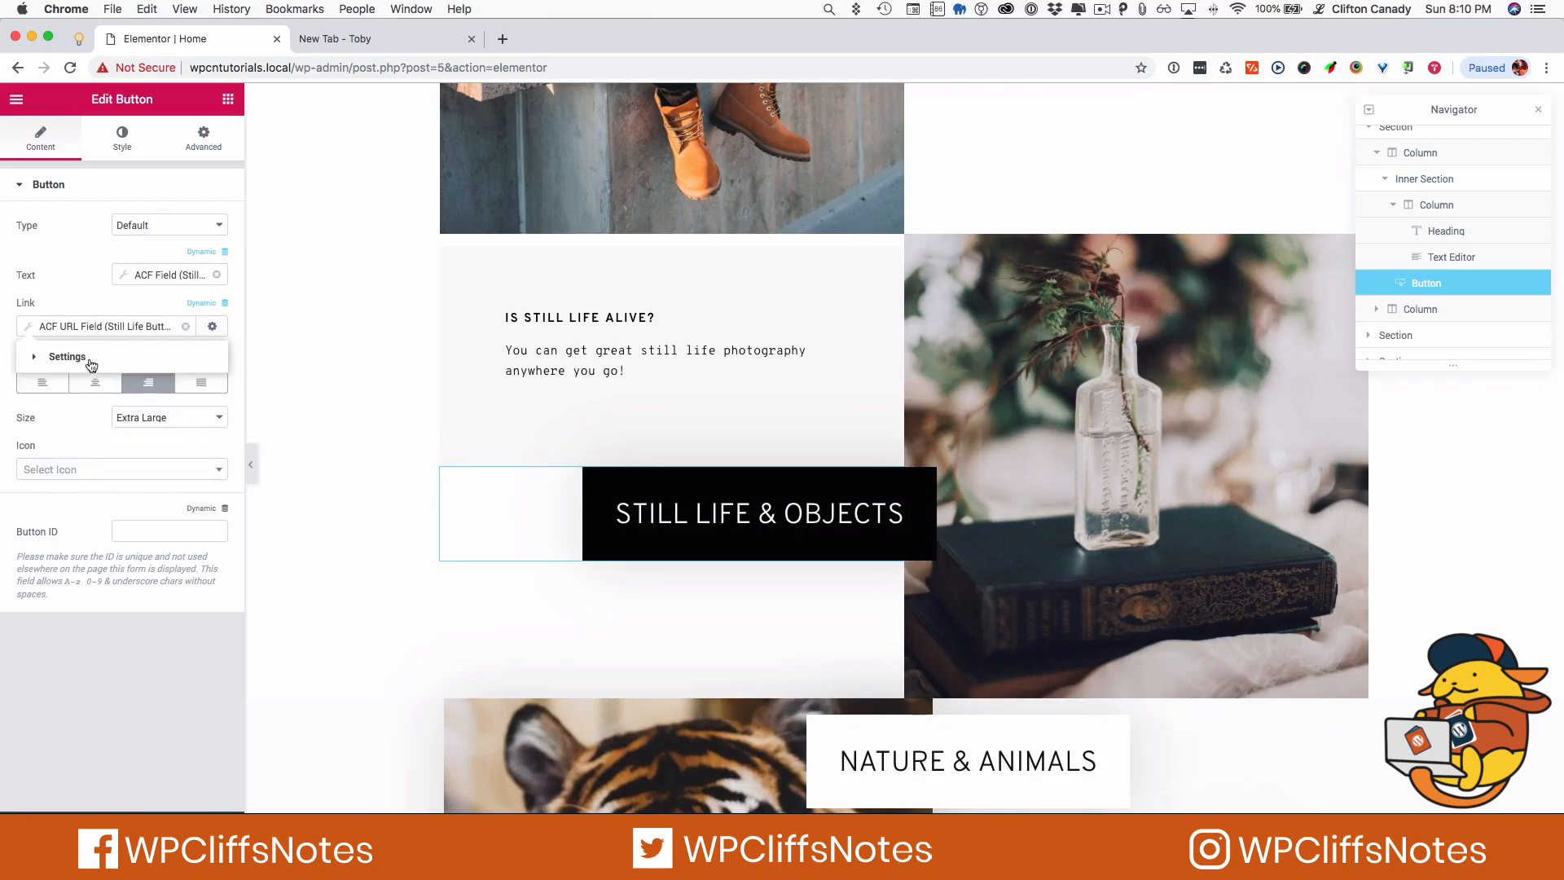
left_click(62, 428)
Open the still life bottle image for editing and close the Navigator
scroll(657, 660, "down", 5)
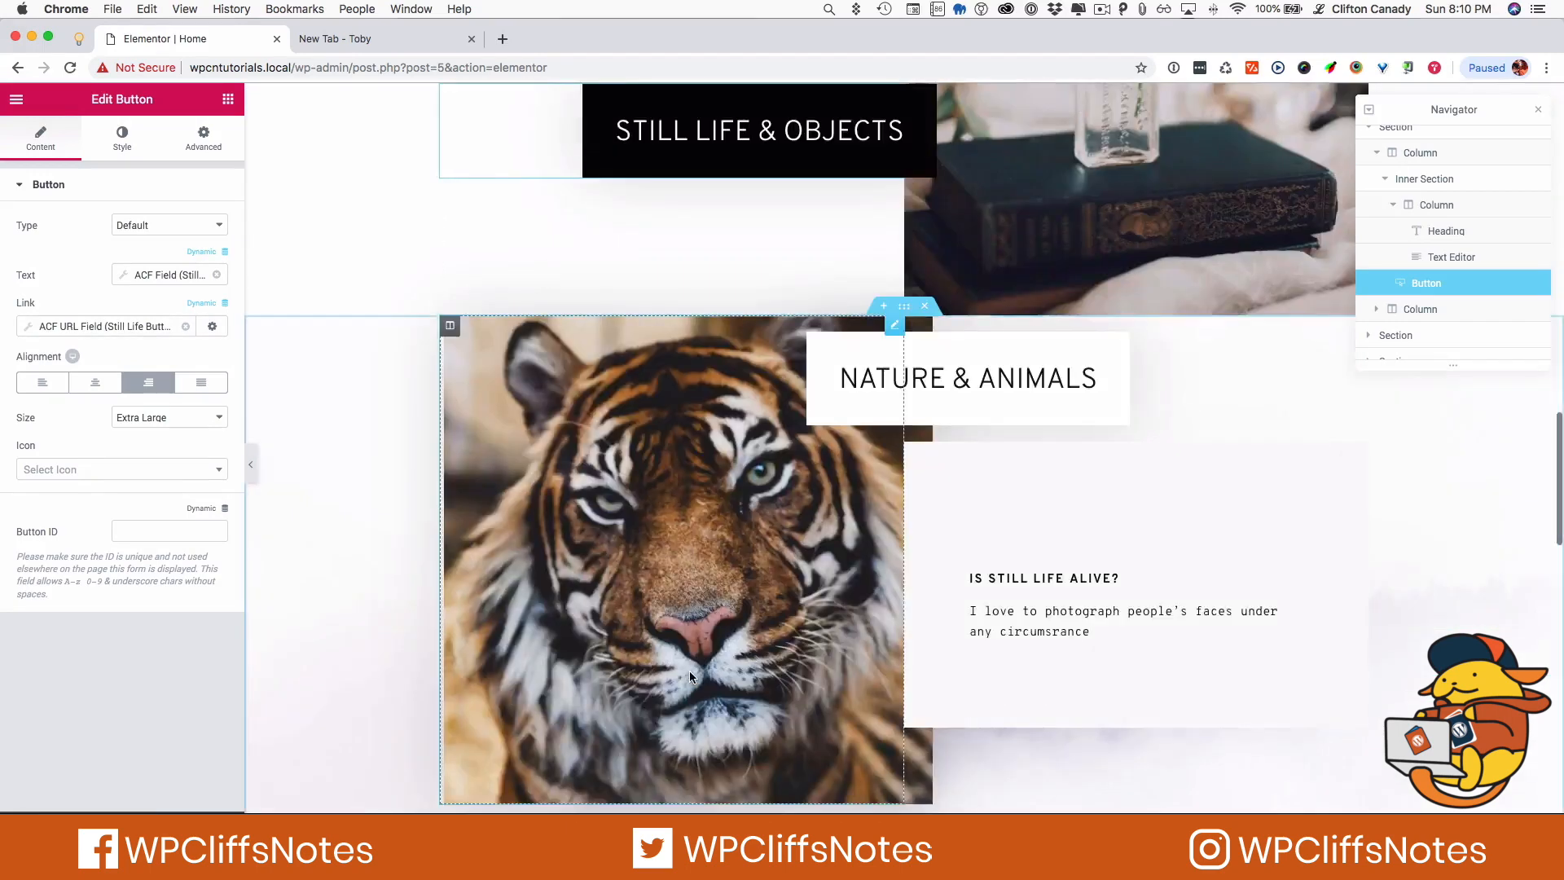
scroll(689, 671, "up", 3)
left_click(1081, 375)
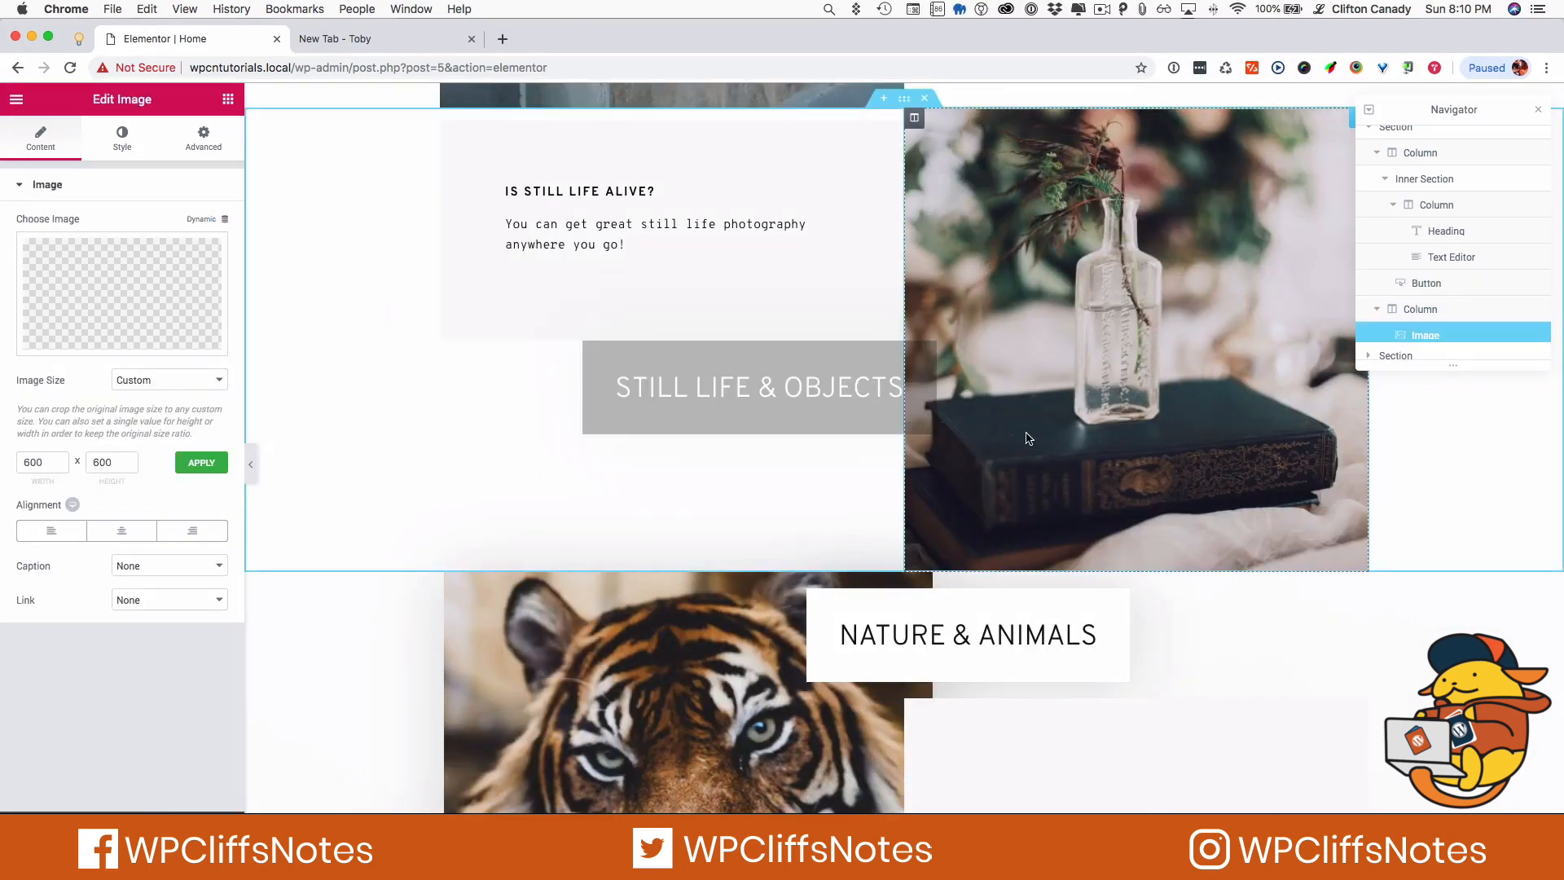
scroll(1010, 392, "up", 3)
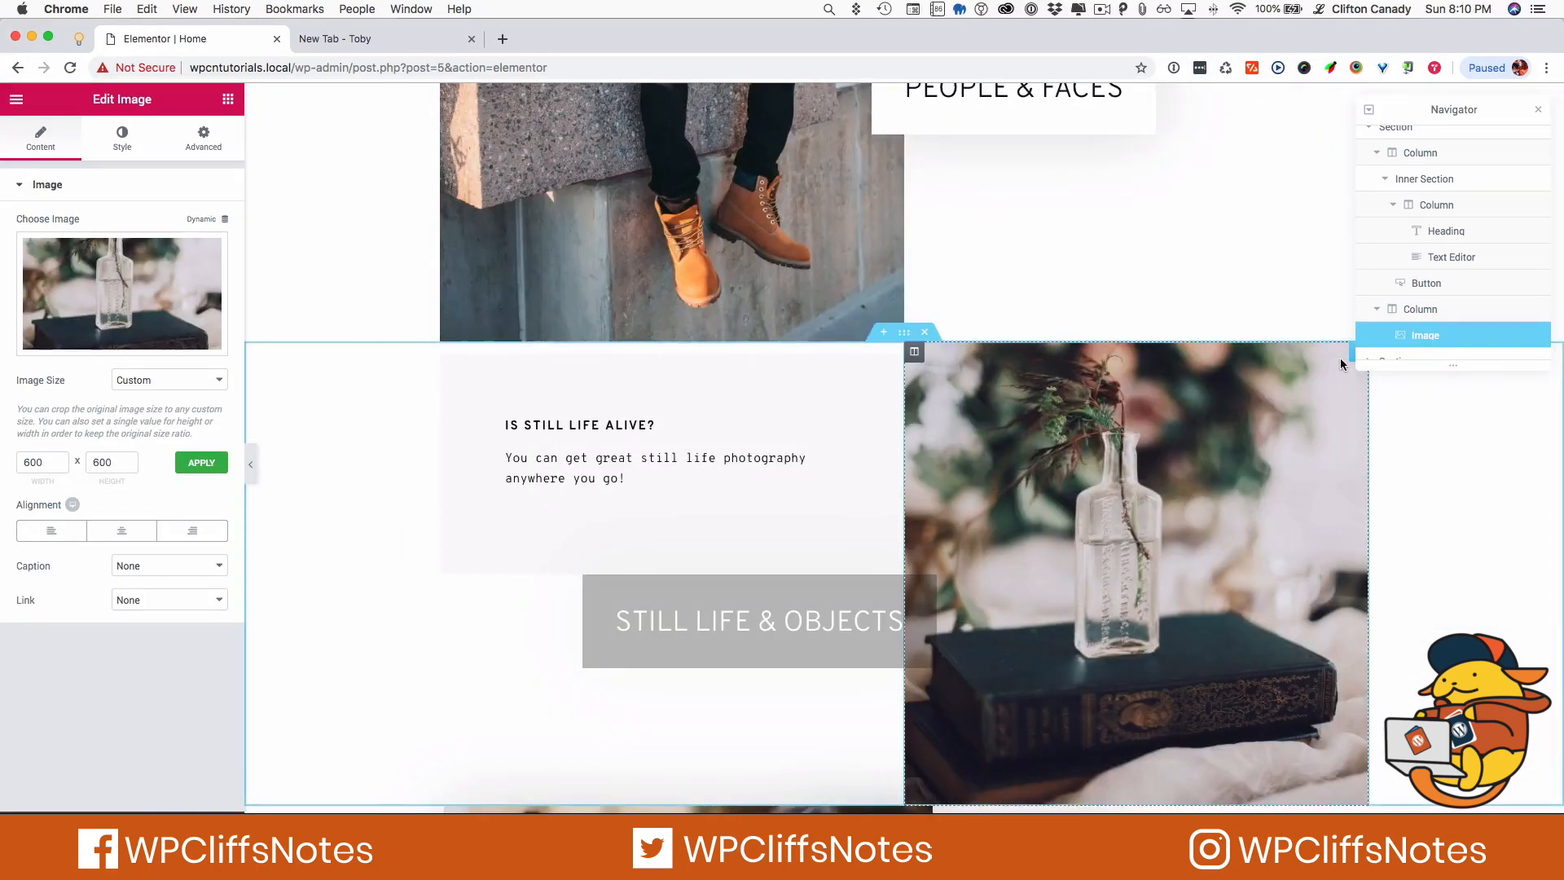
left_click_drag(1439, 105, 1468, 95)
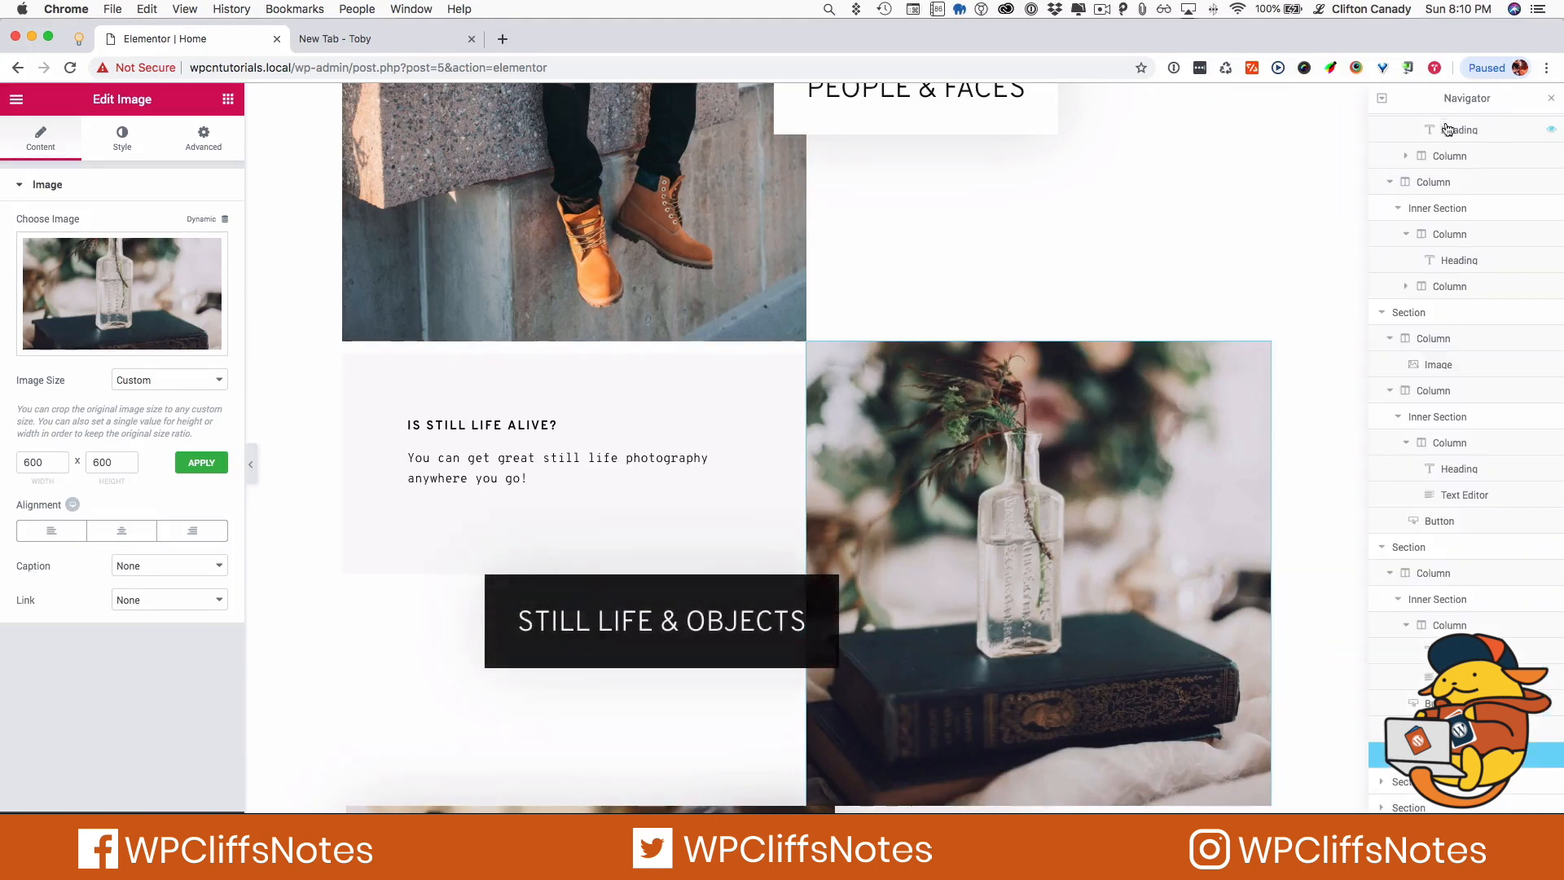
left_click(1553, 99)
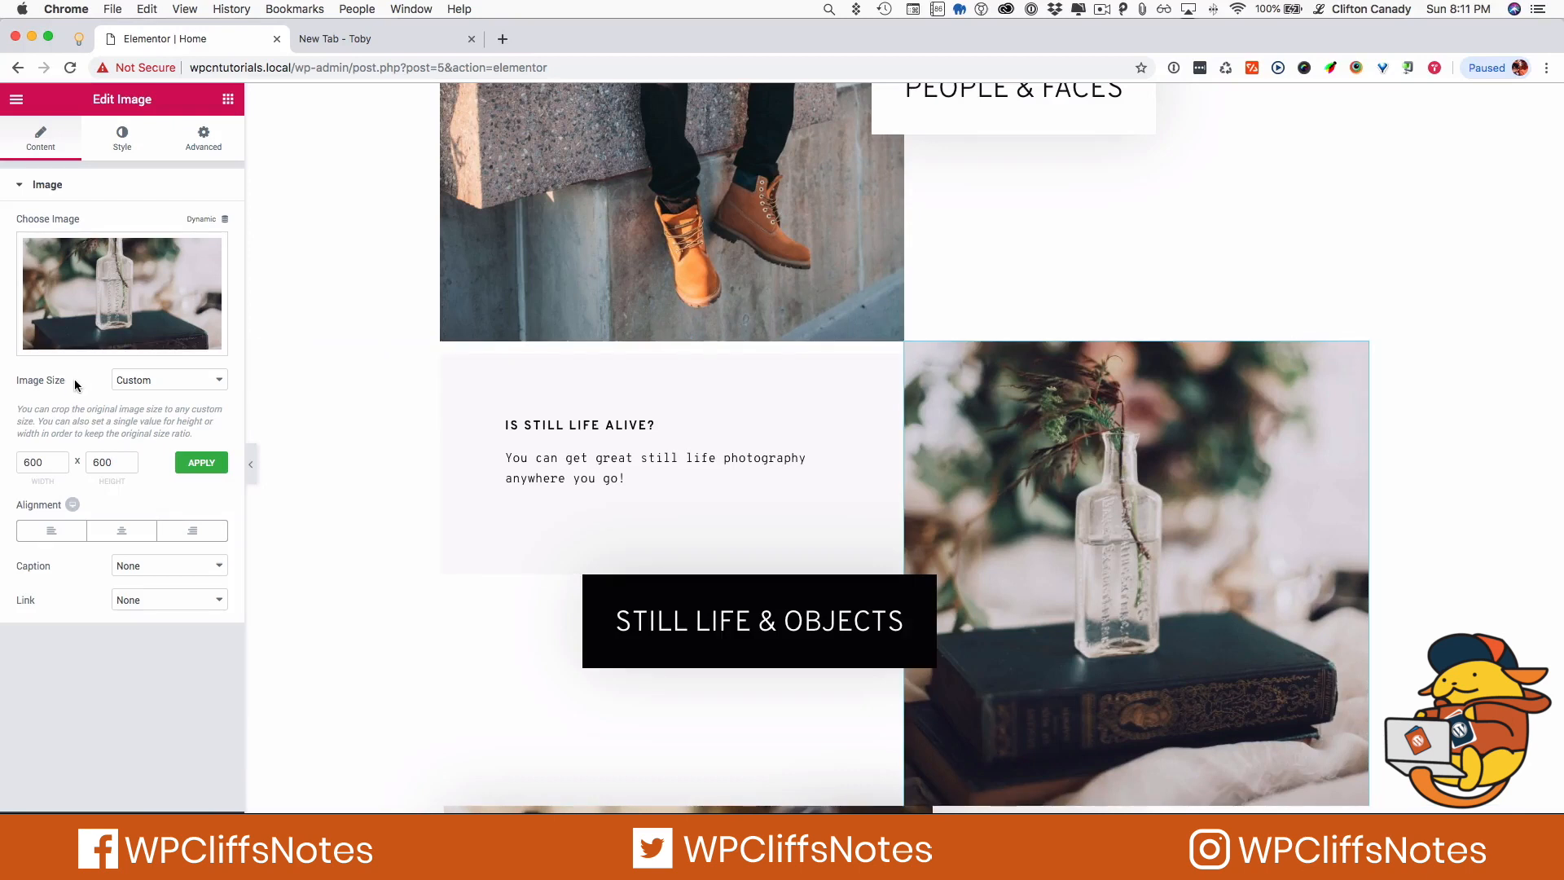
Link the still life bottle image to an ACF Image Field with the key Still Life Image
left_click(195, 220)
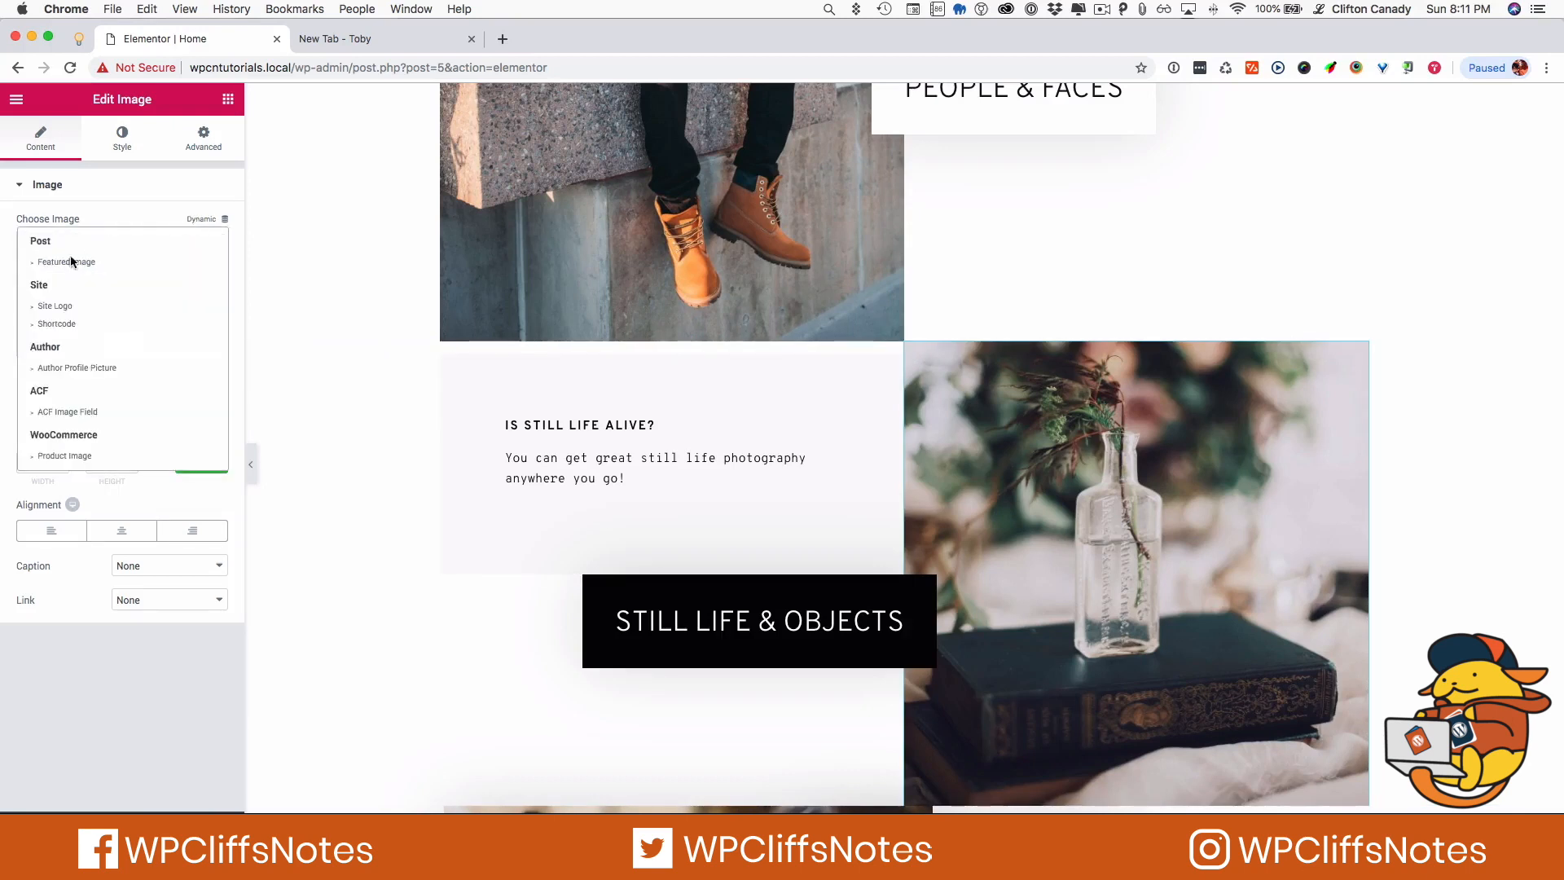
scroll(103, 420, "down", 1)
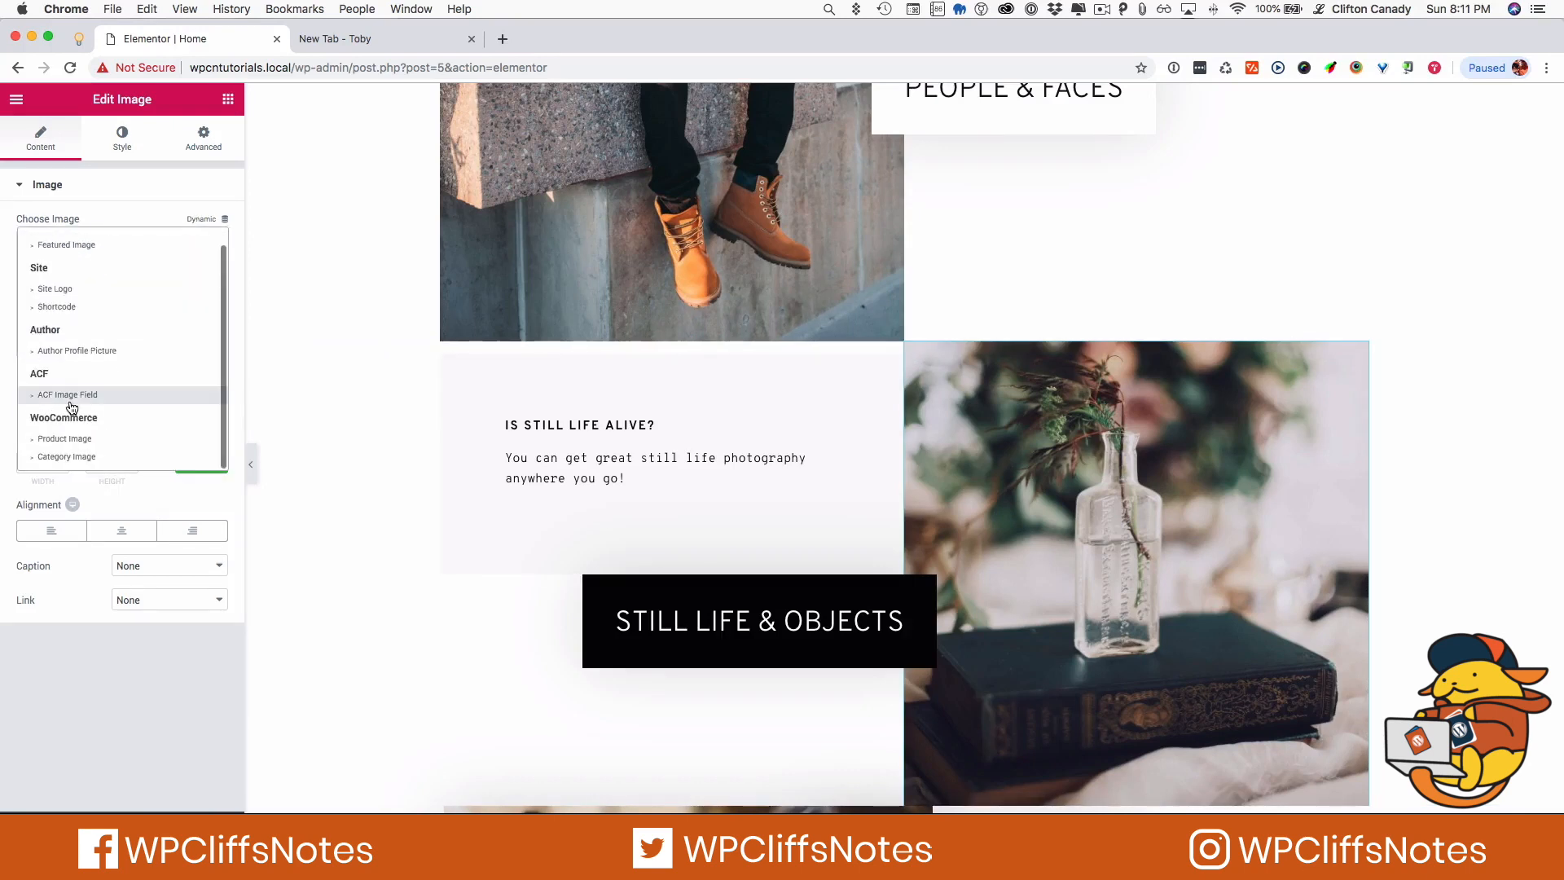
left_click(71, 396)
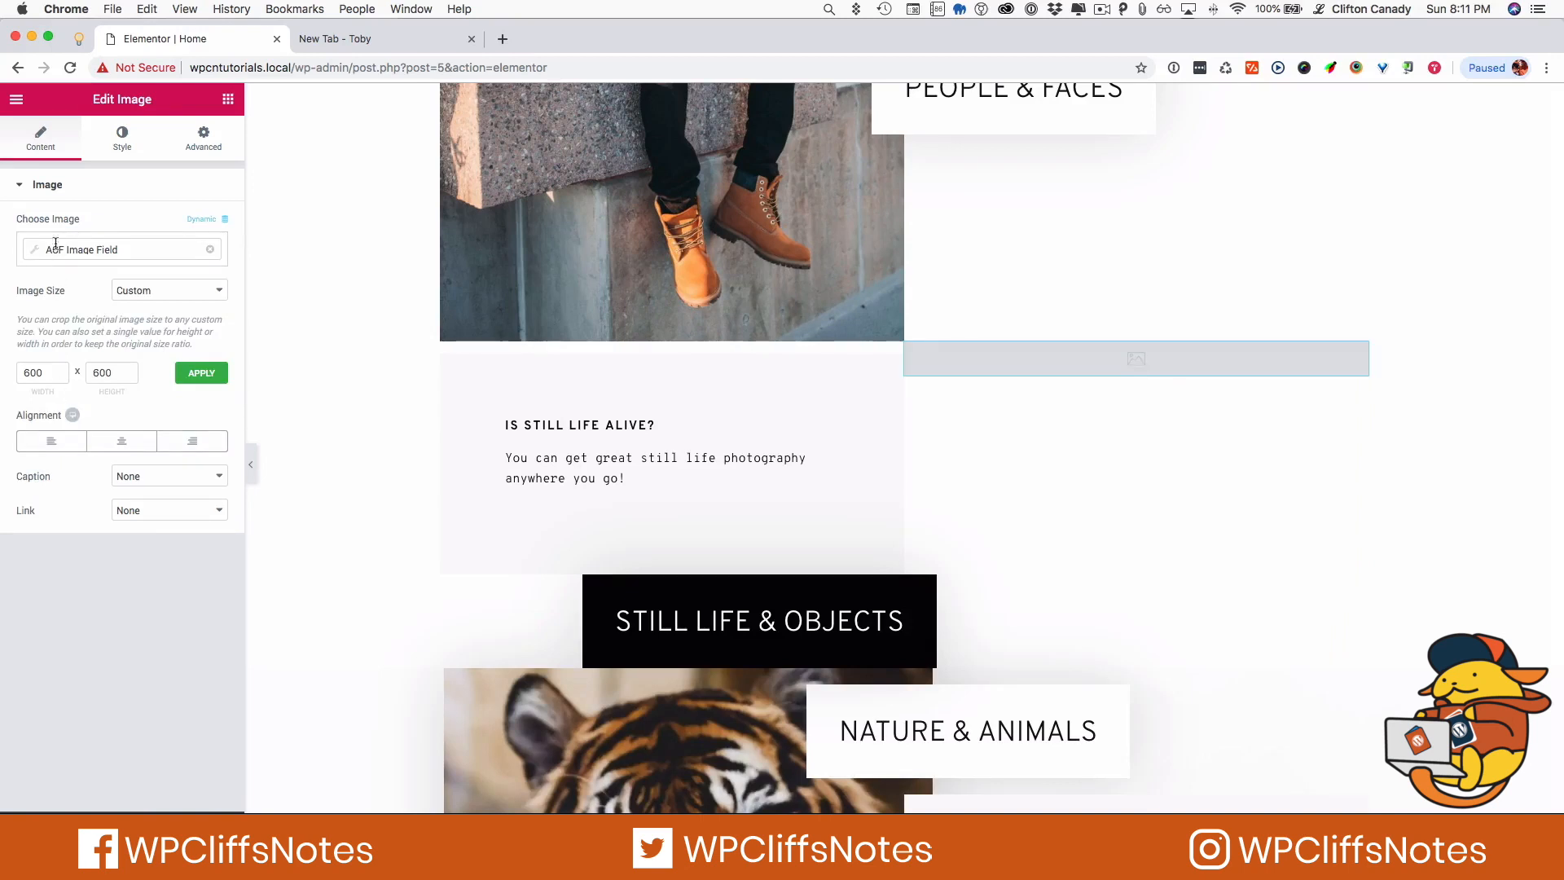
left_click(35, 259)
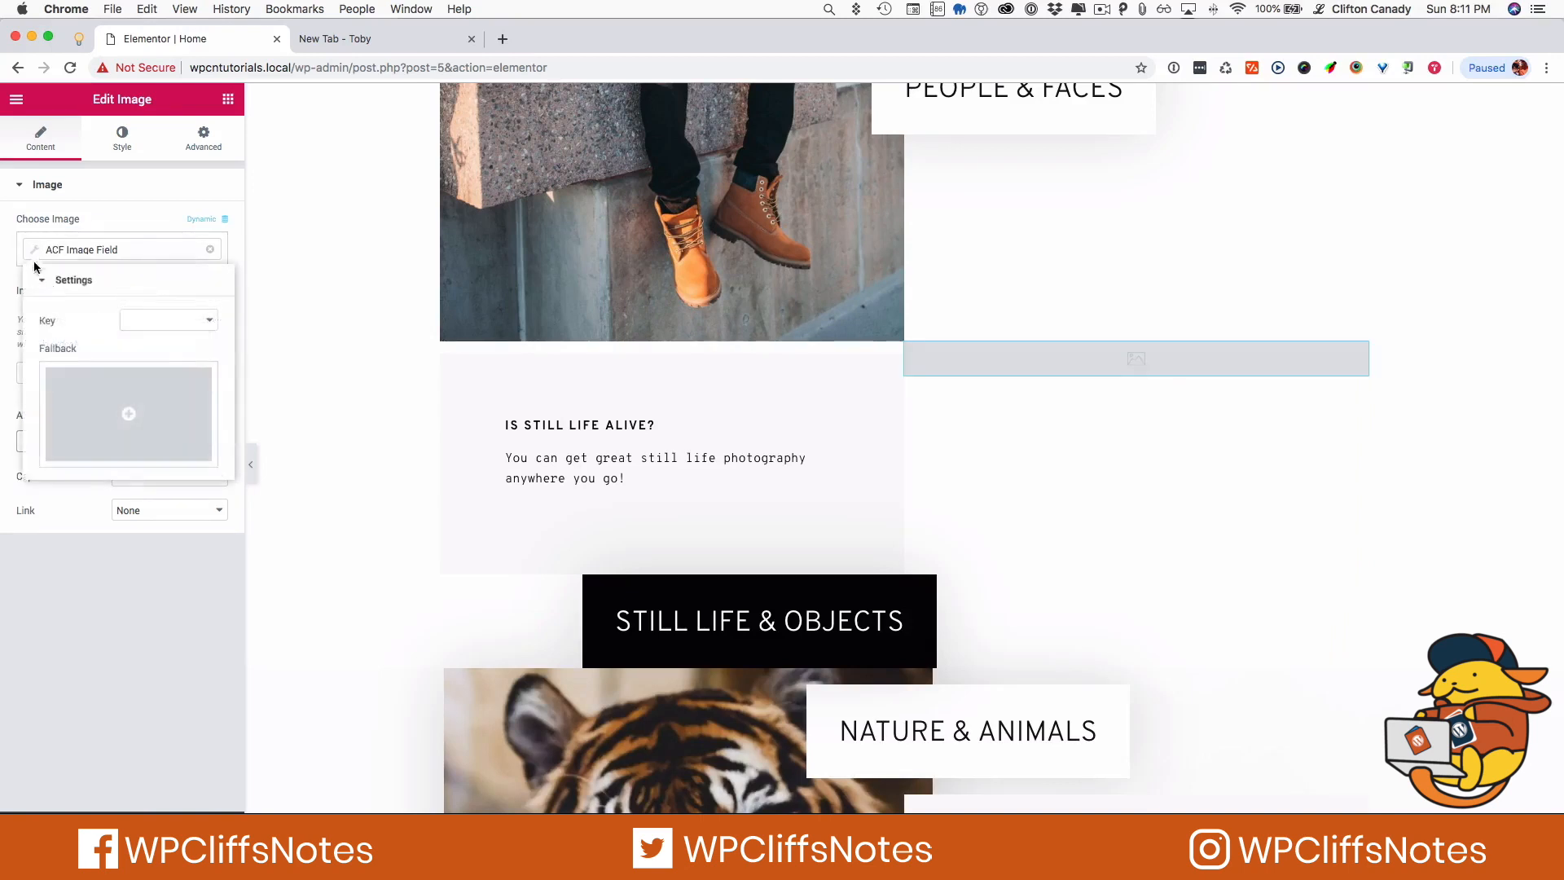
left_click(163, 323)
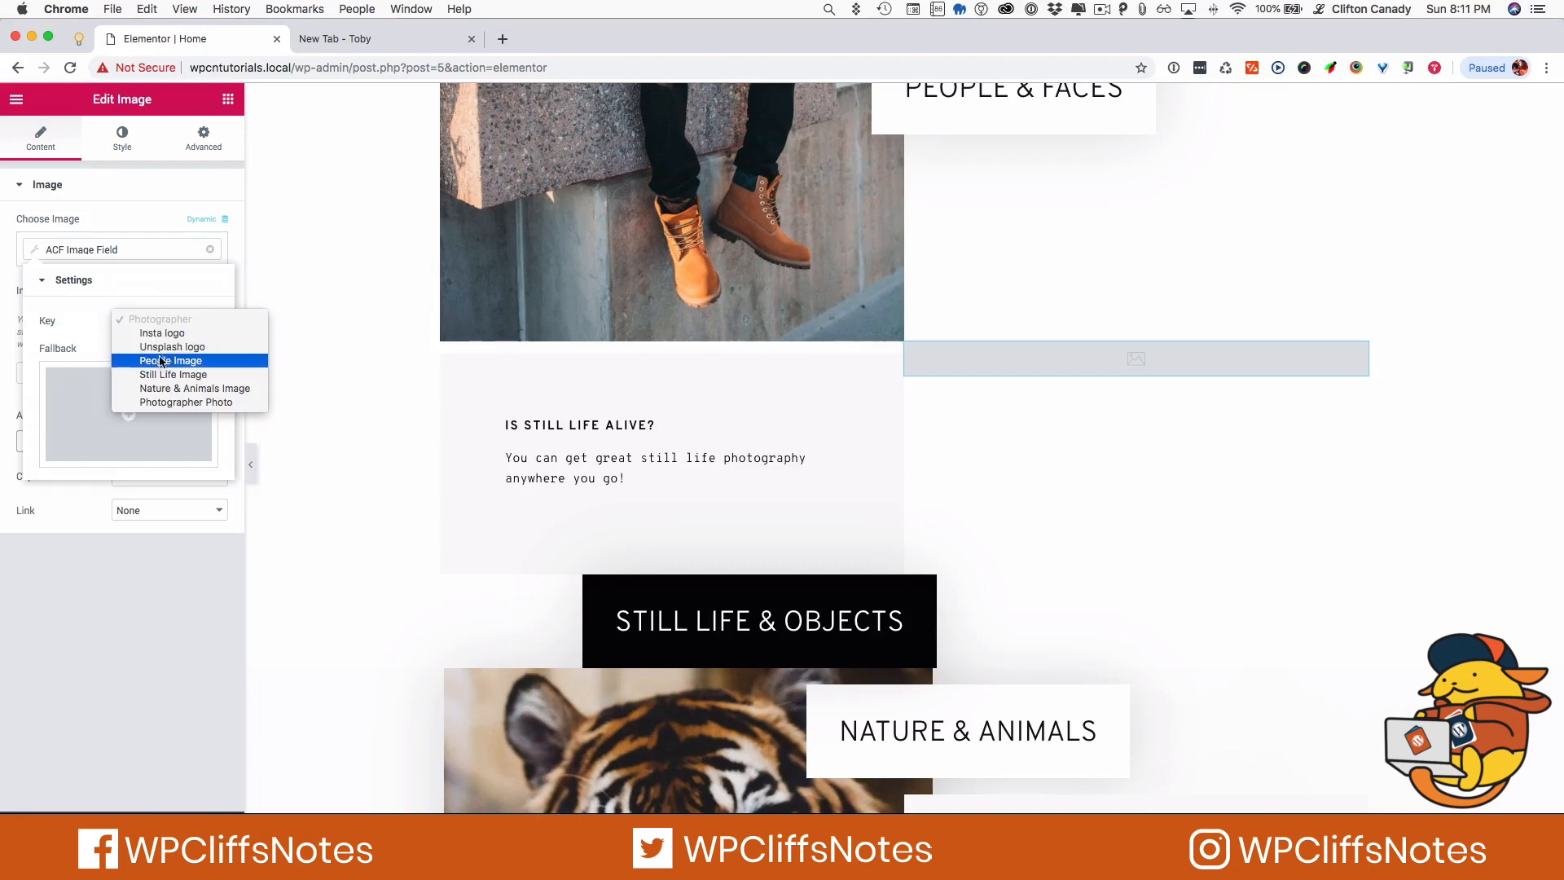
left_click(160, 376)
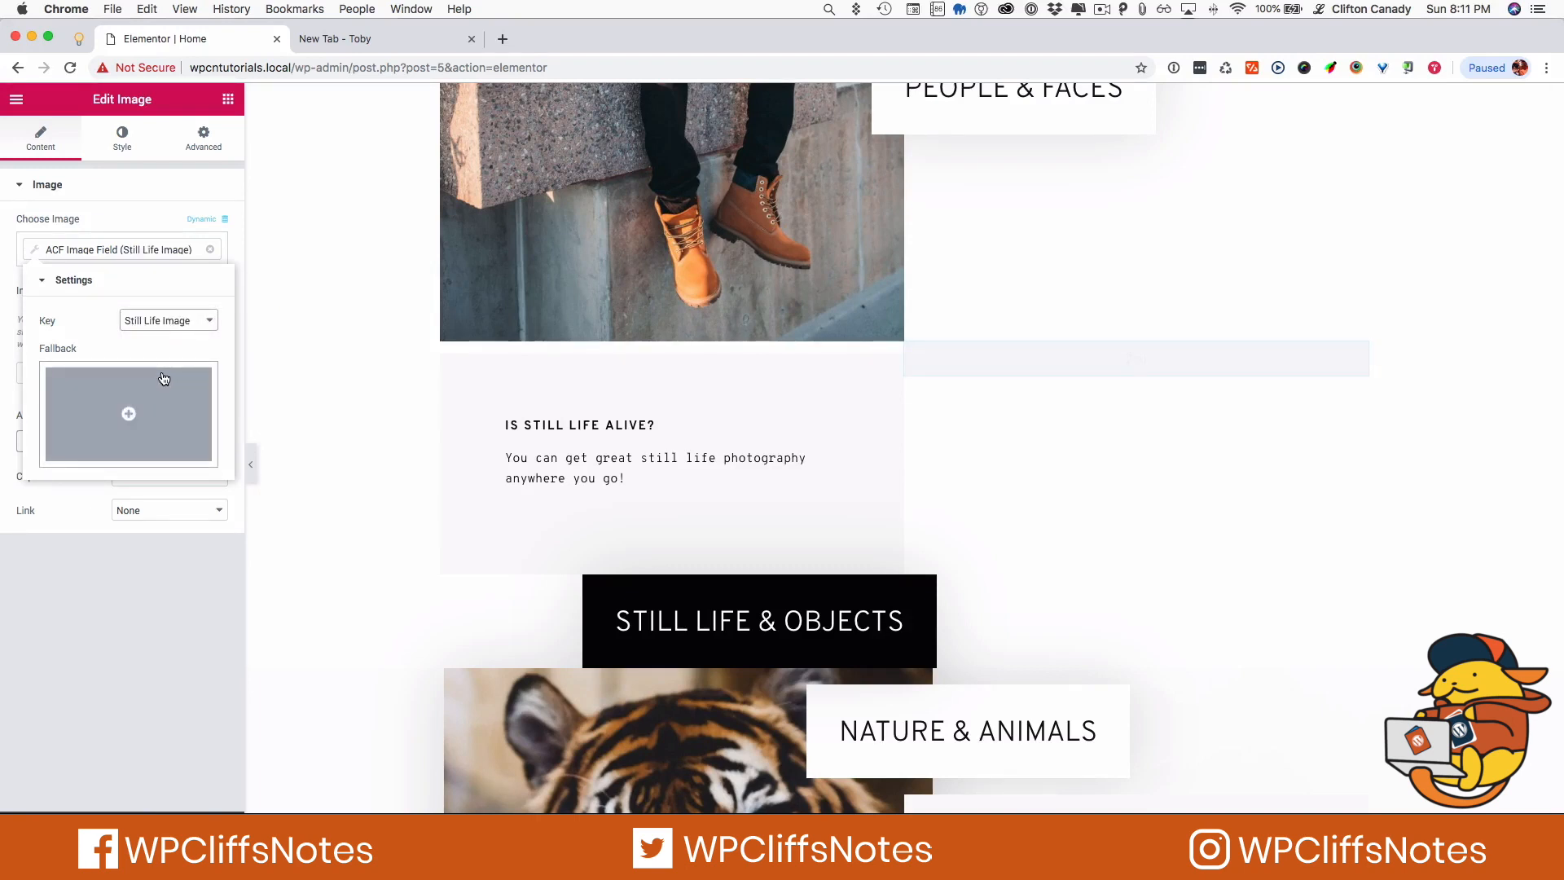
Link the tiger image in the Nature & Animals section to an ACF Image Field with the key Nature & Animals Image
scroll(659, 529, "down", 3)
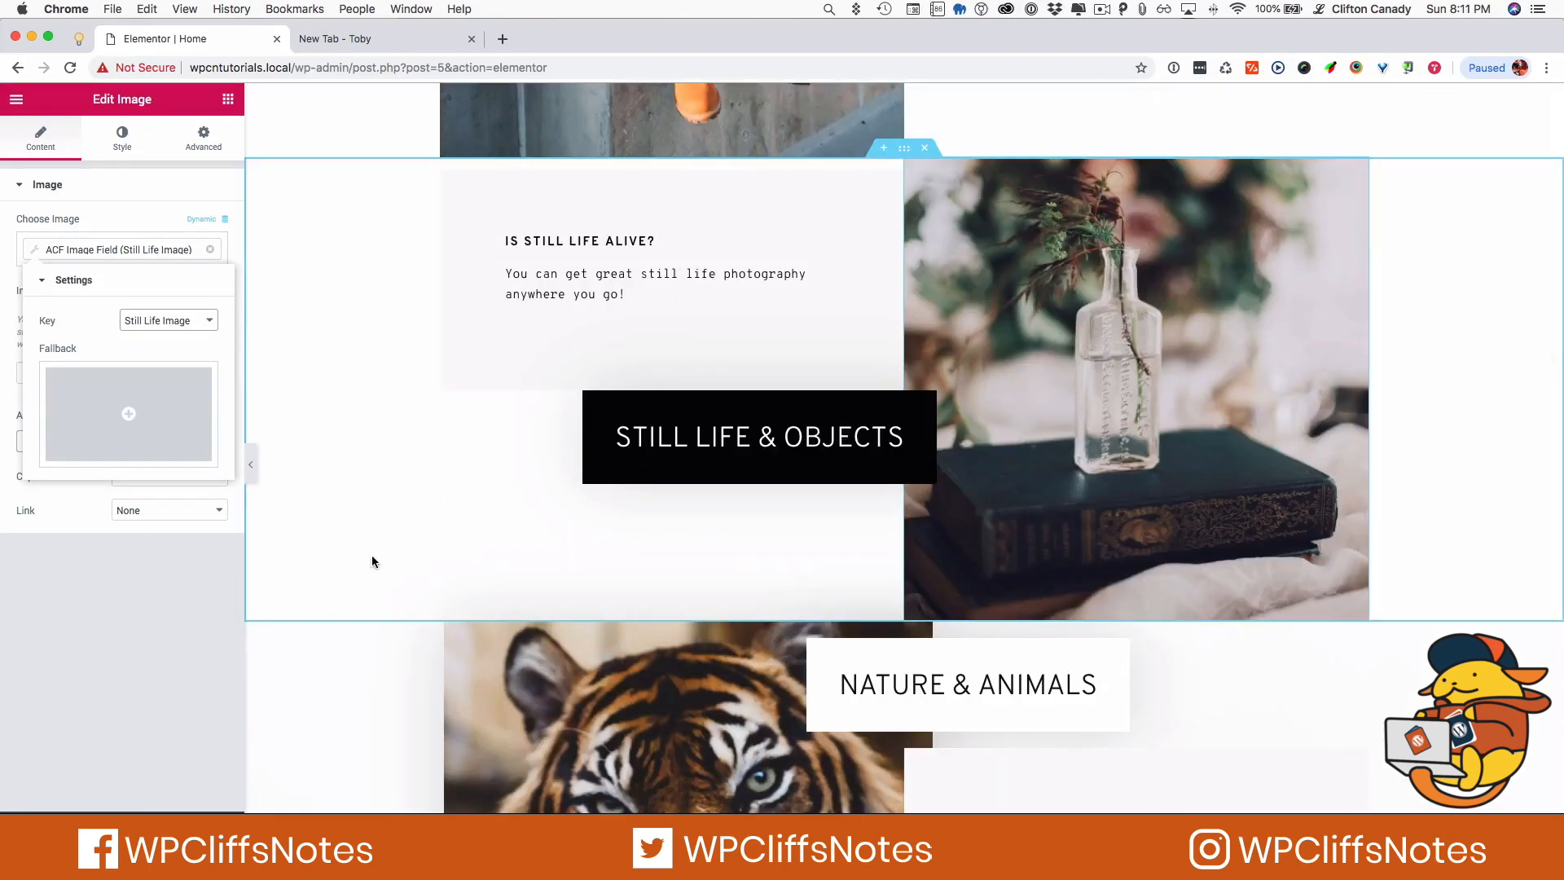
scroll(454, 570, "down", 4)
scroll(457, 575, "up", 5)
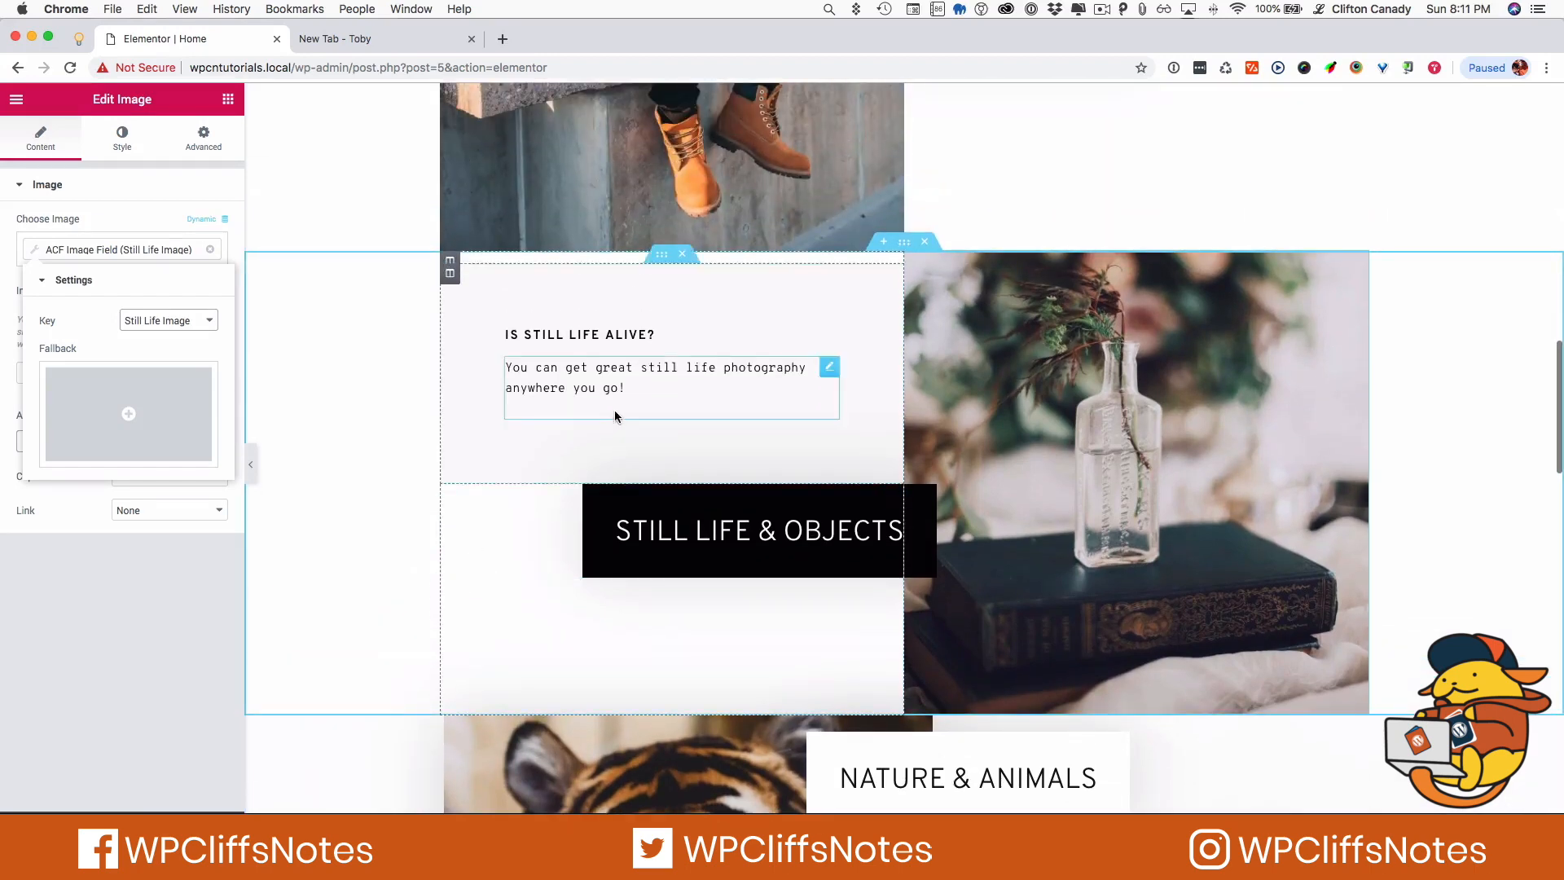
scroll(510, 594, "down", 7)
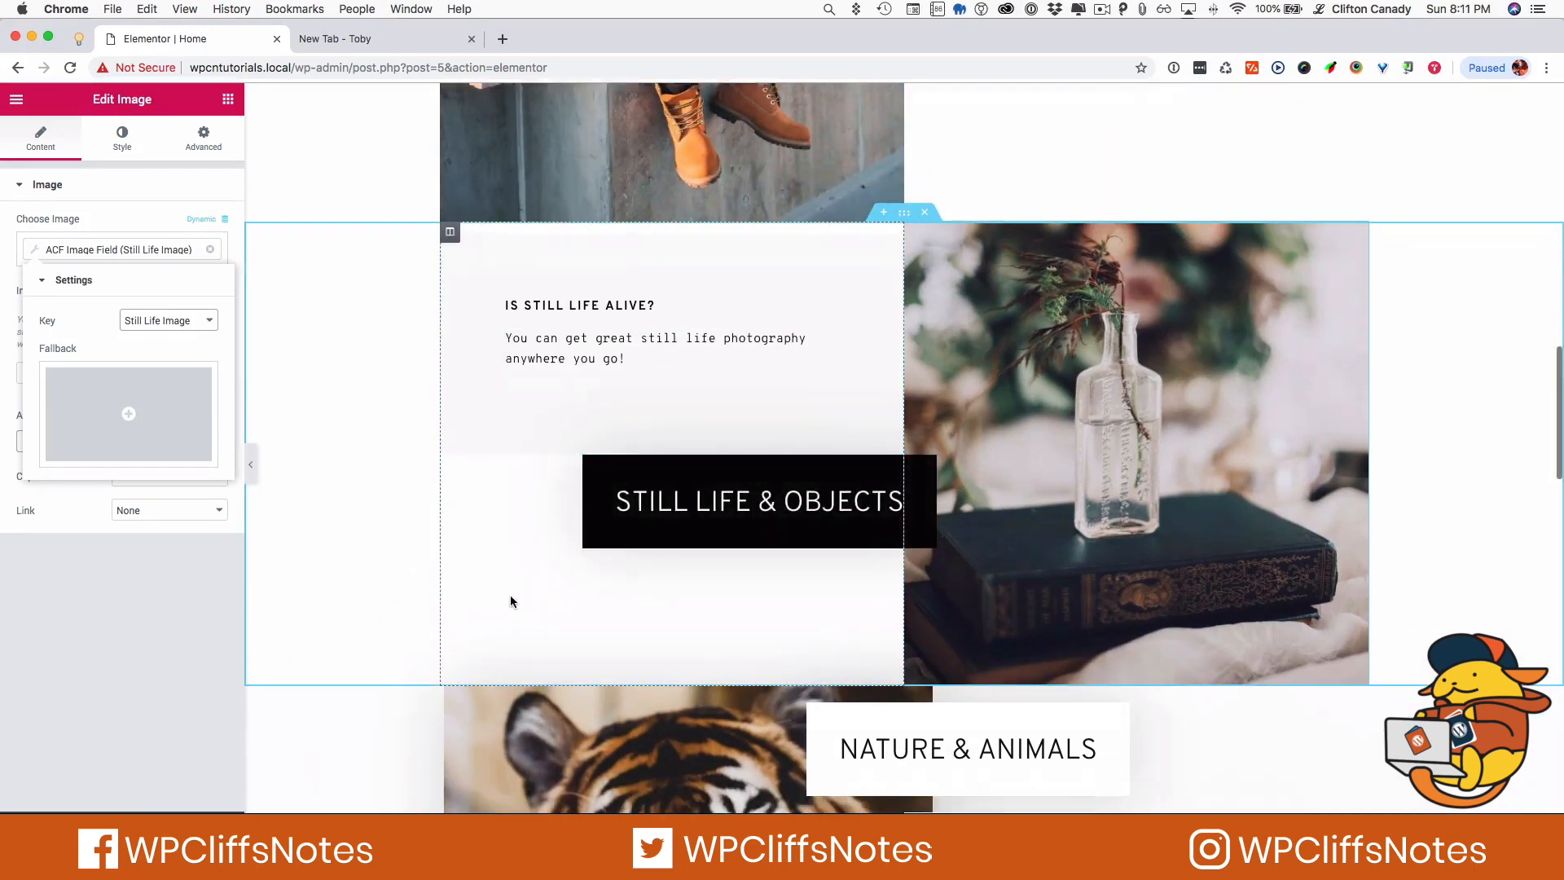
left_click(611, 361)
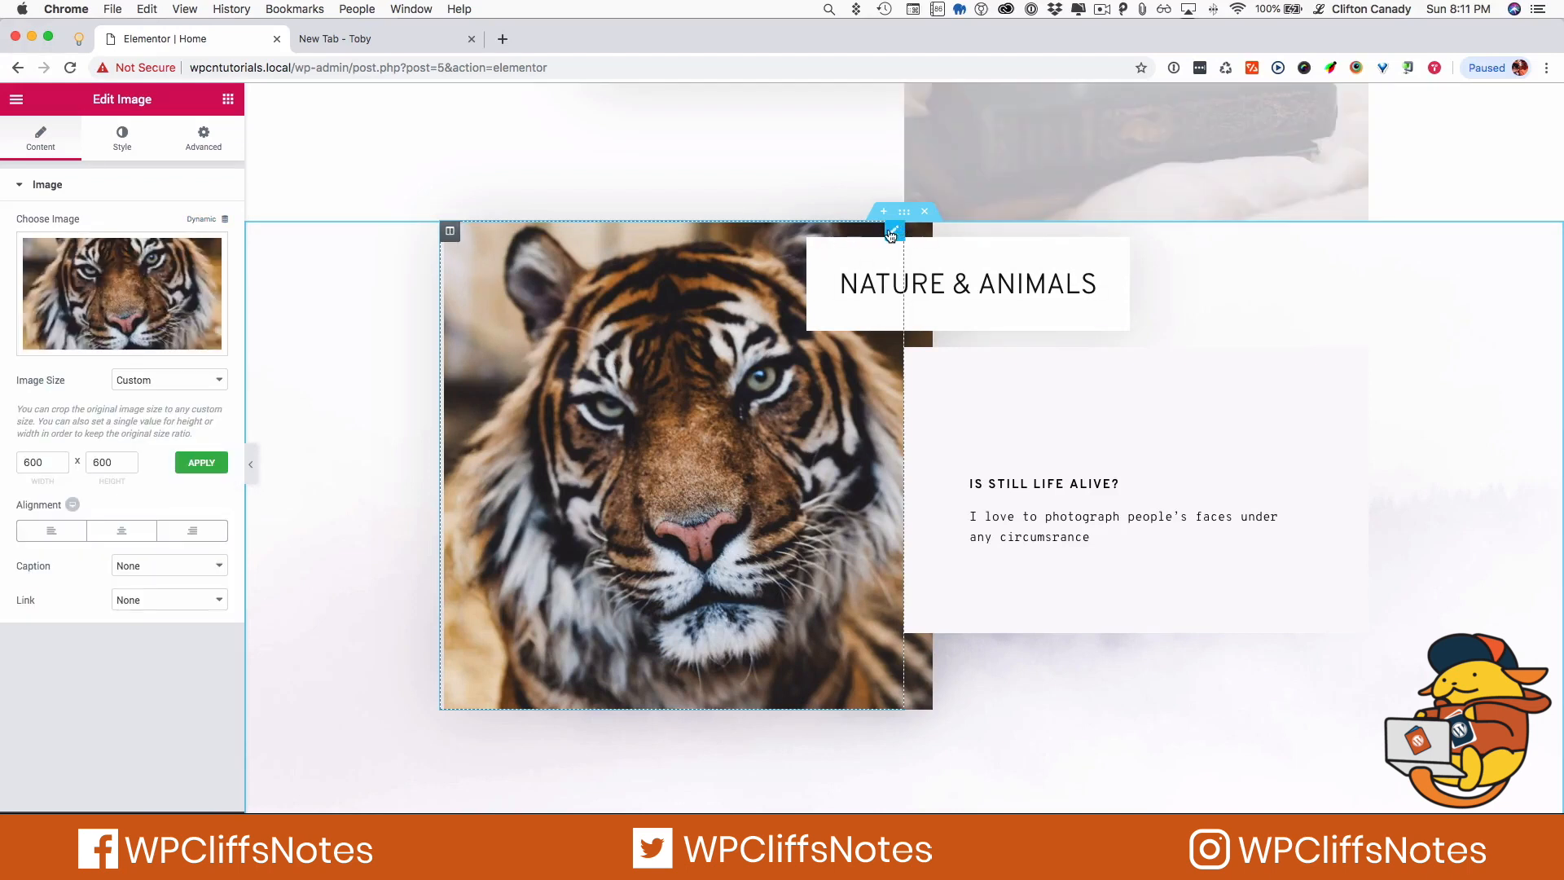
left_click(204, 220)
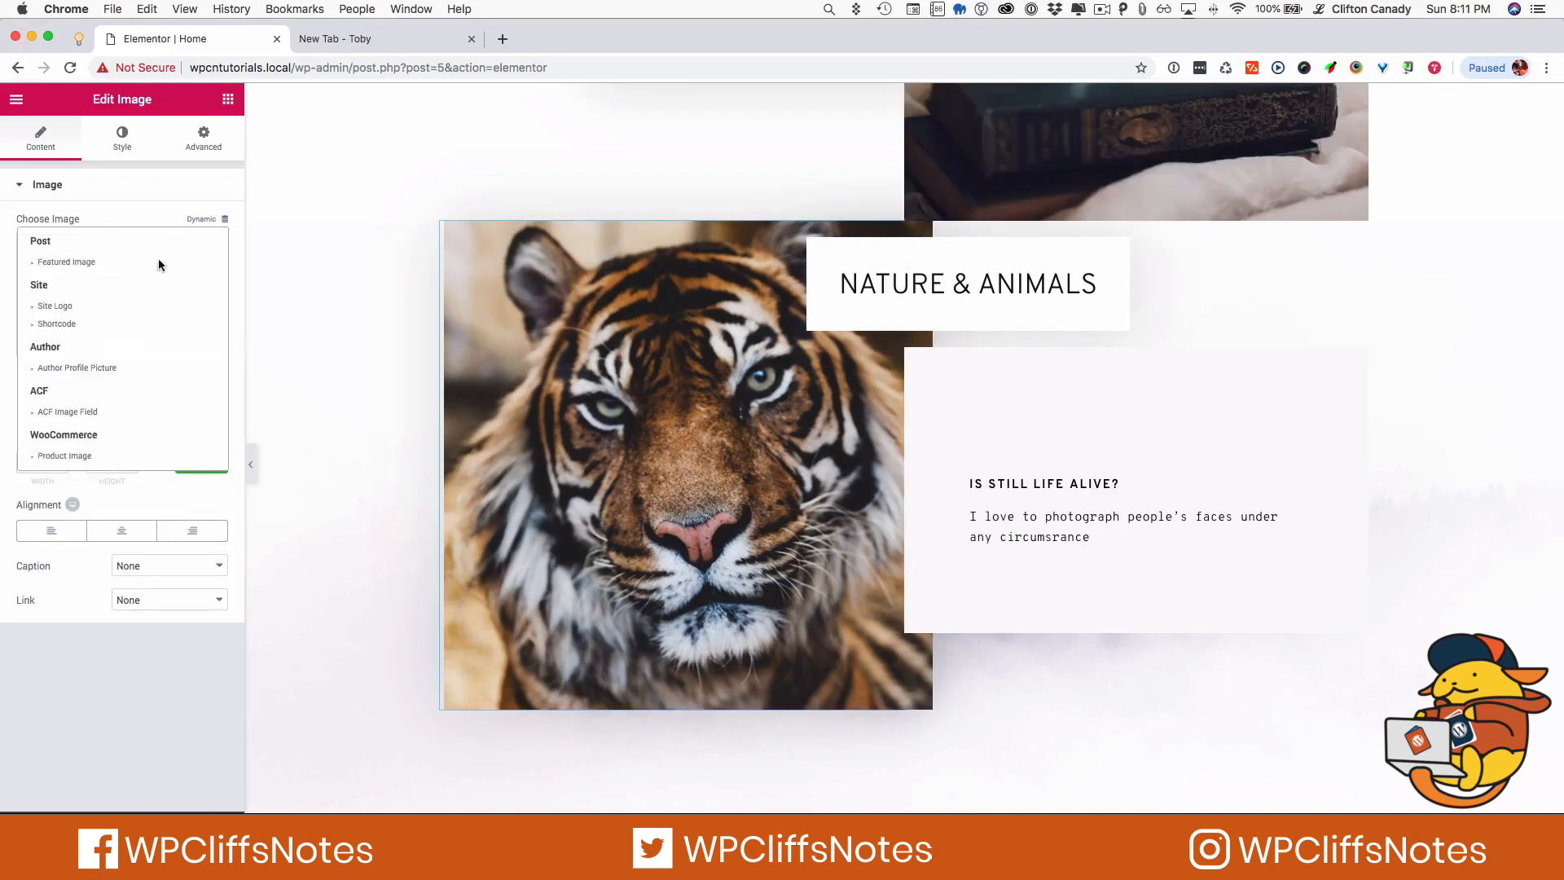
left_click(73, 414)
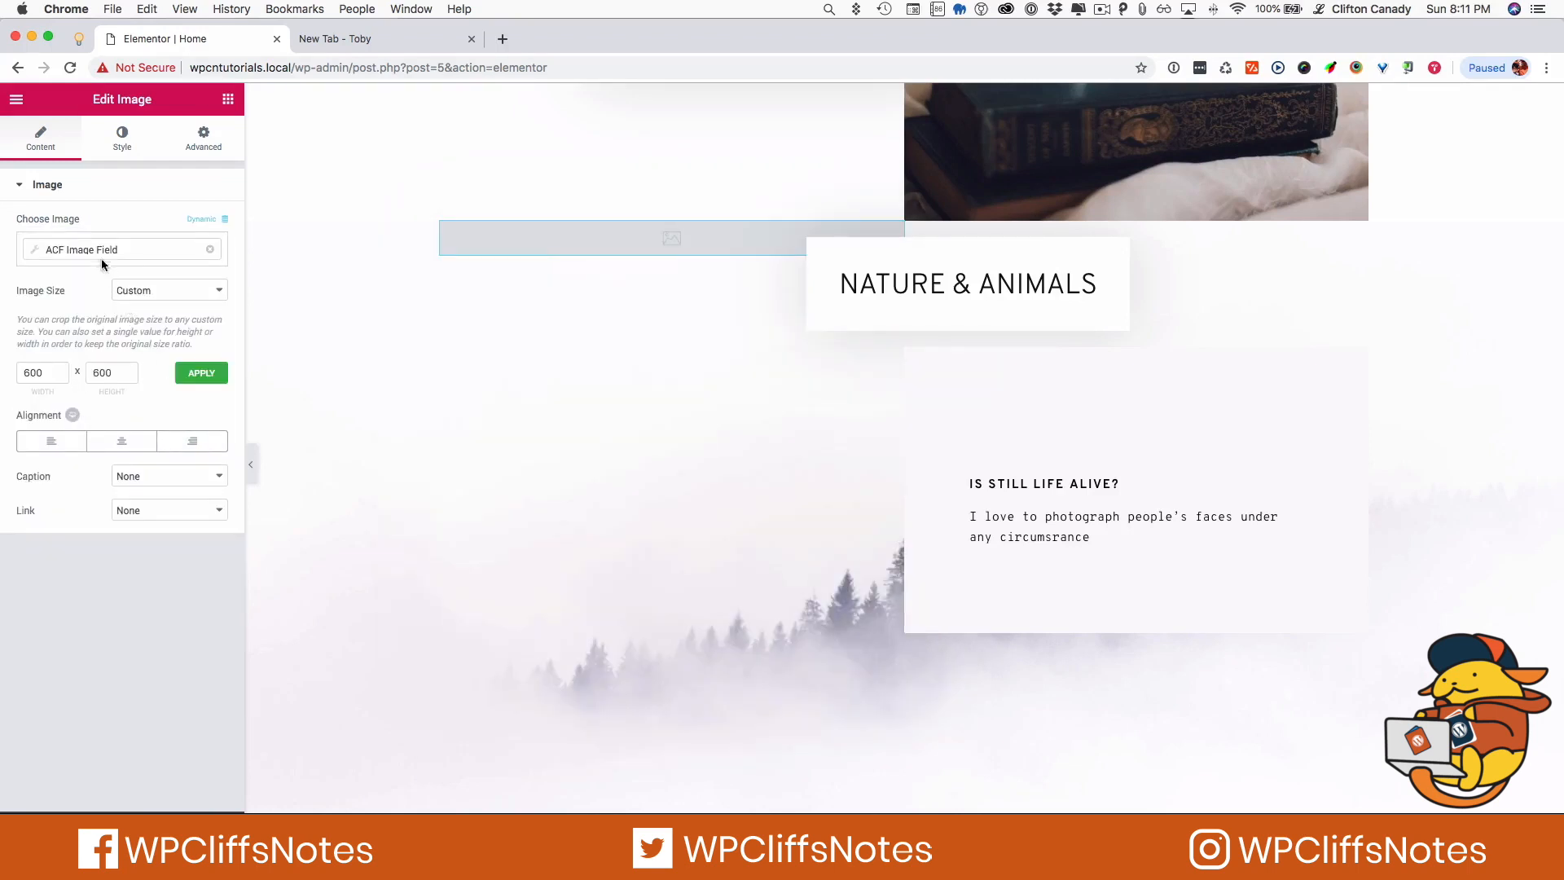
left_click(35, 249)
left_click(176, 320)
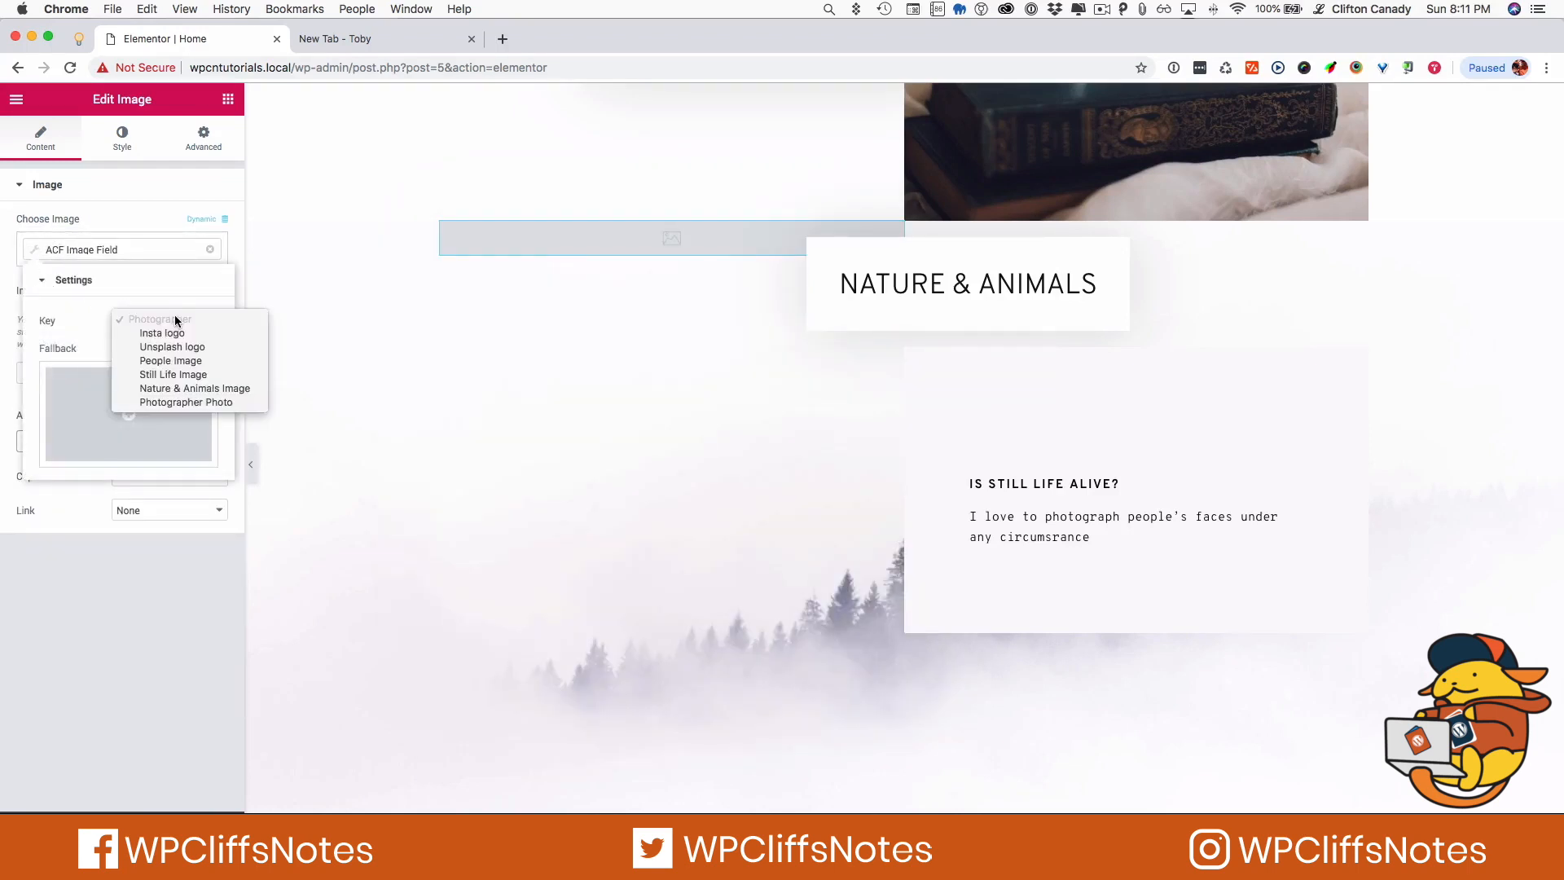
left_click(167, 388)
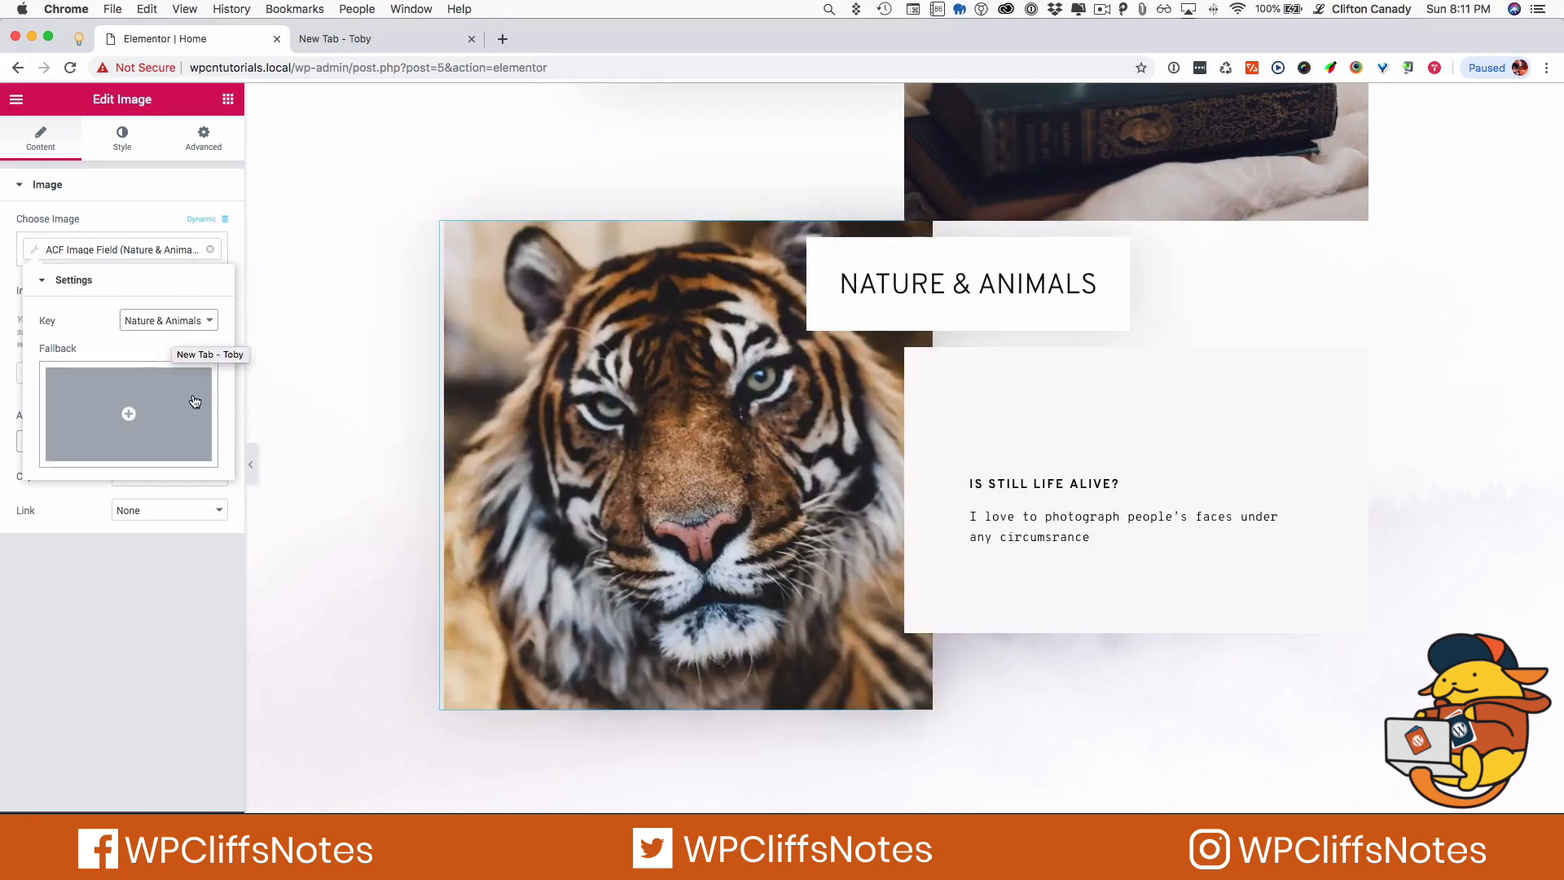
Close the ACF Image Field settings of the tiger image
left_click(41, 282)
left_click(197, 219)
left_click(200, 219)
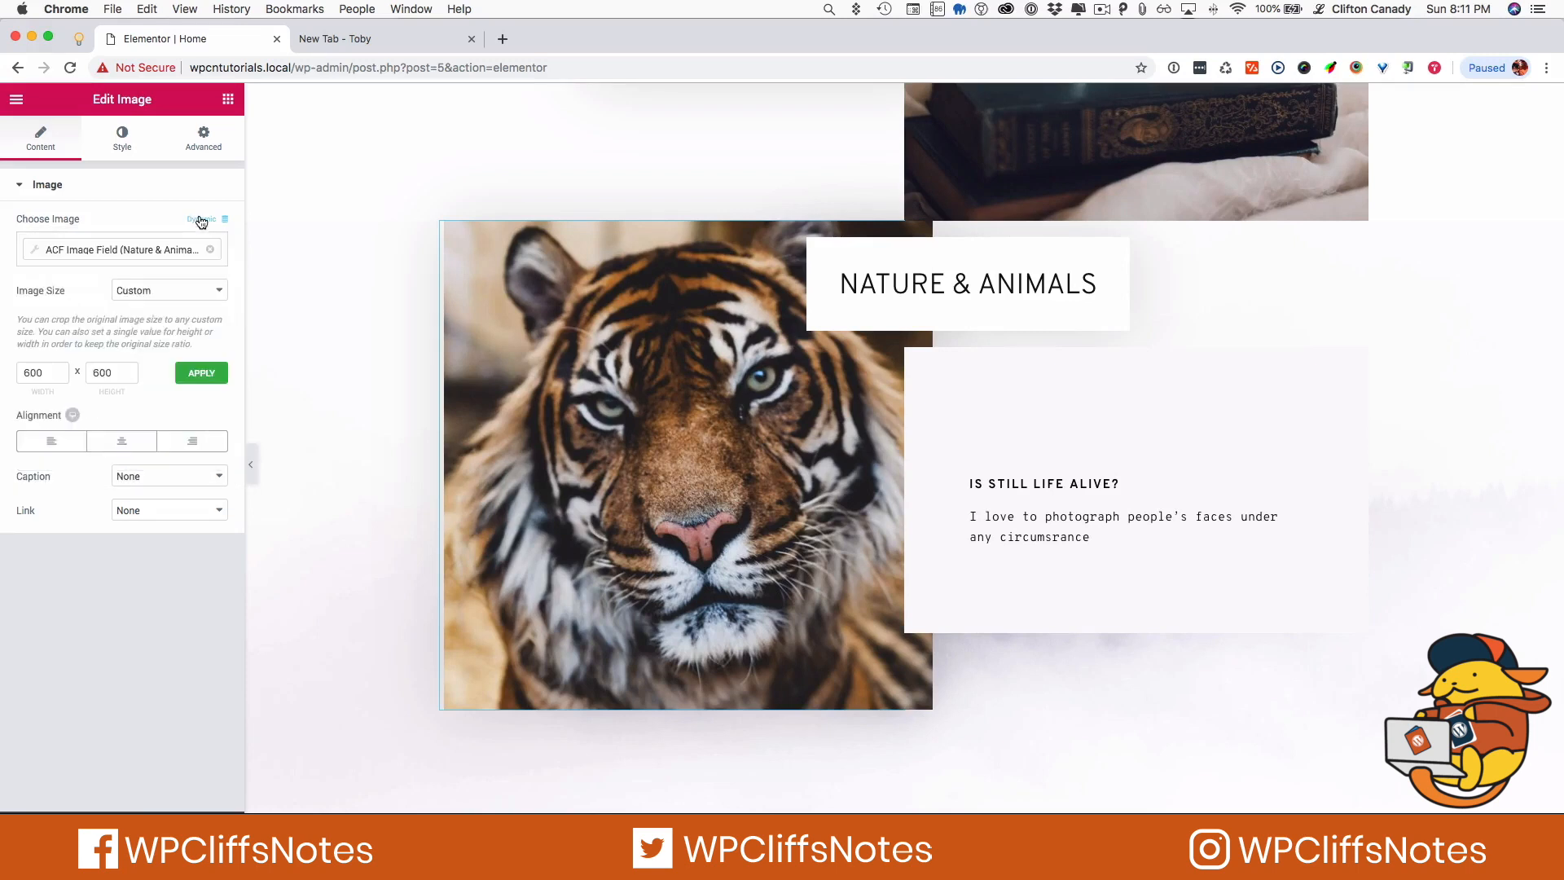
Link the Nature & Animals button's text to an ACF Field with the key Nature & Animals Button Text
left_click(961, 290)
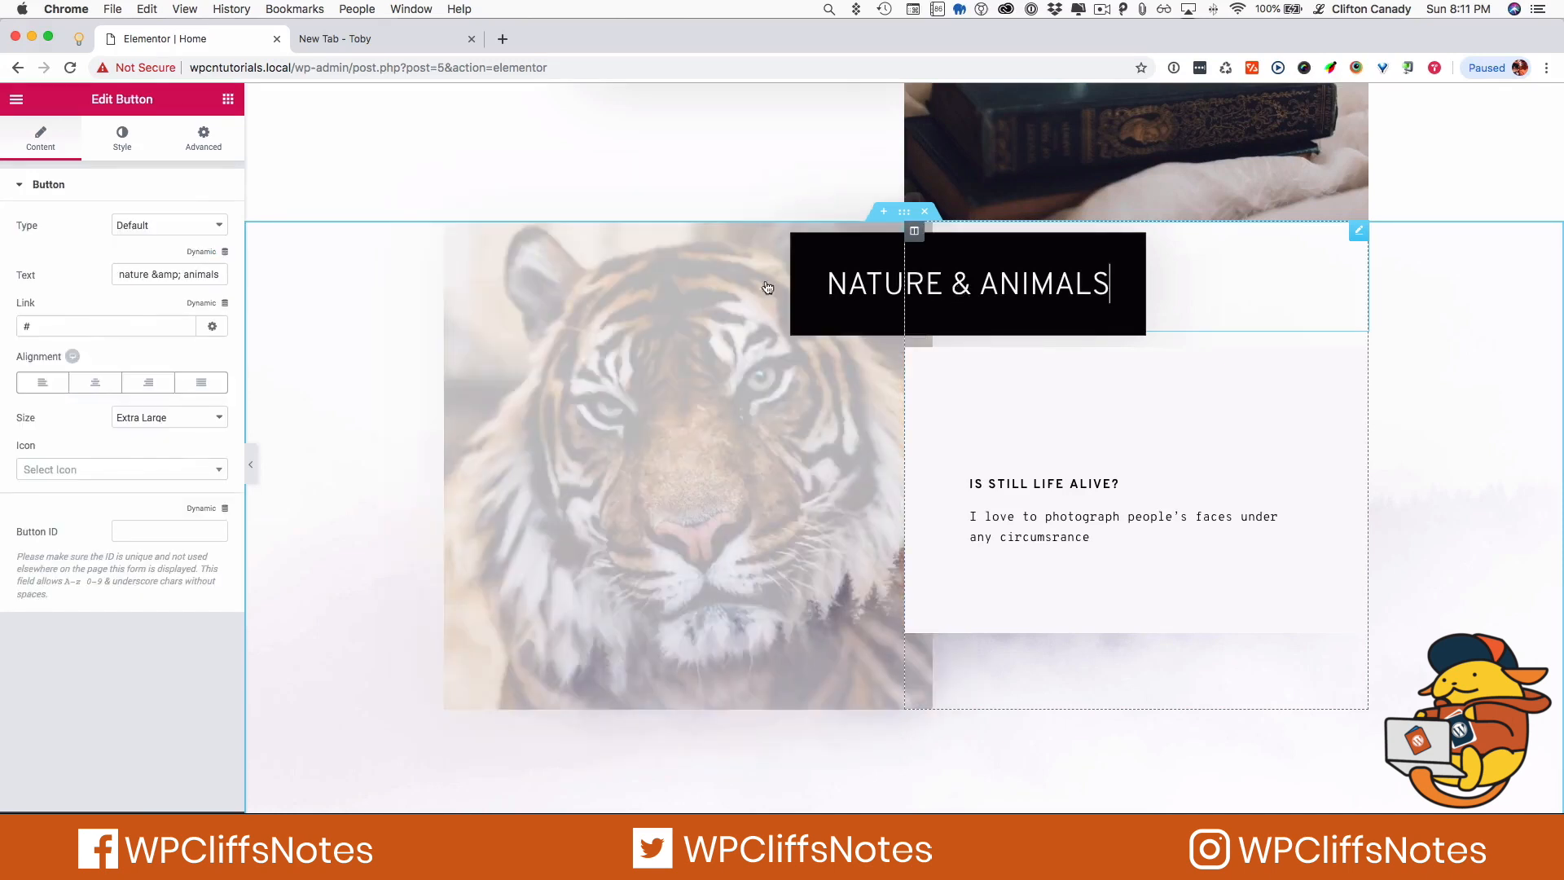
left_click(202, 253)
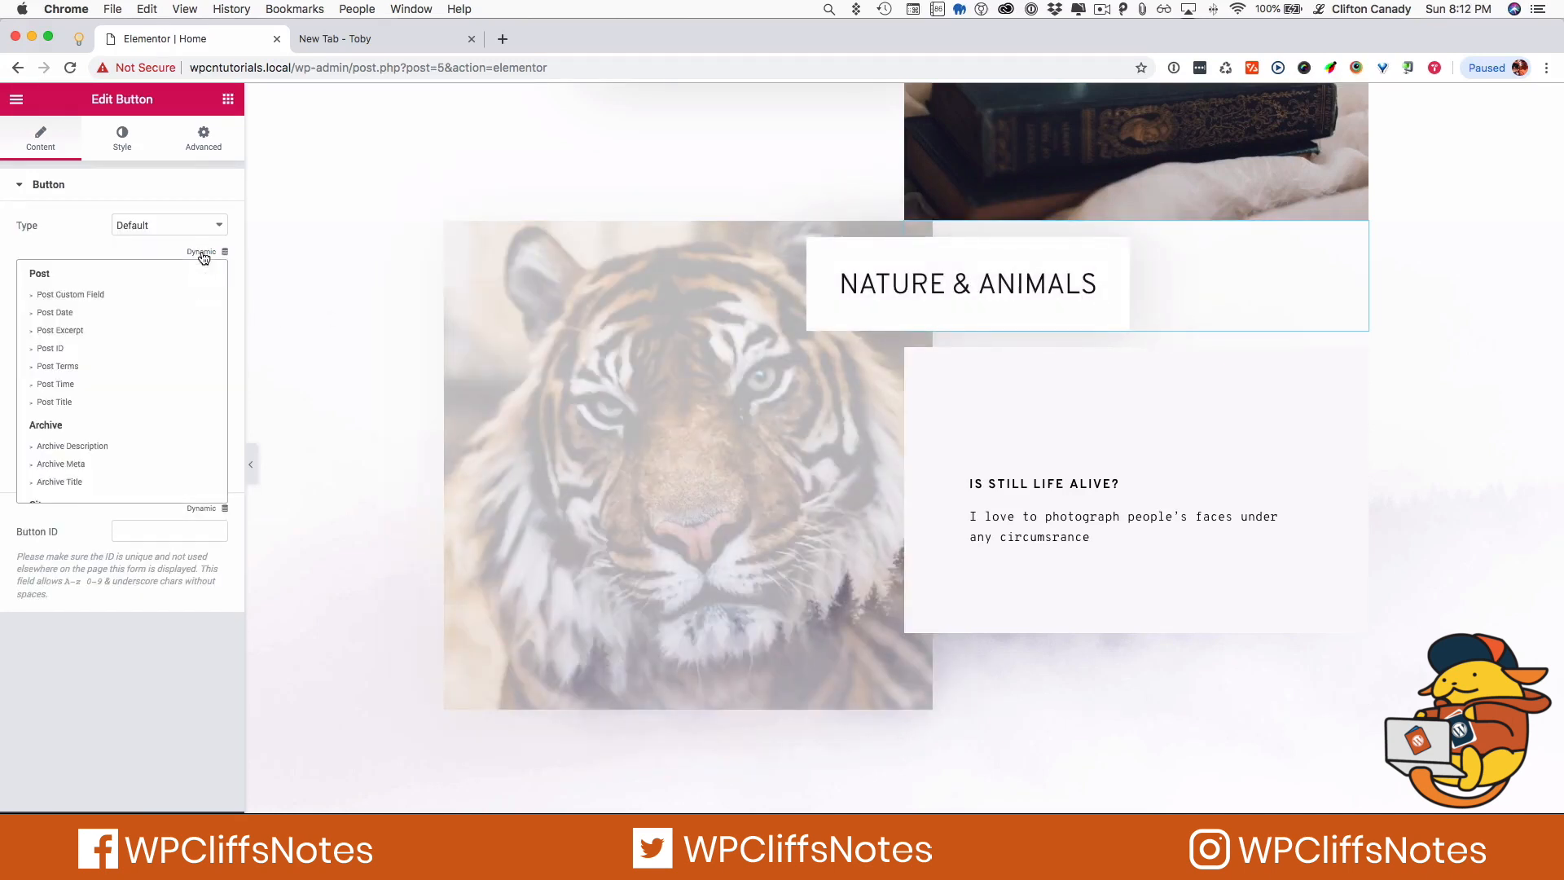
scroll(102, 440, "down", 10)
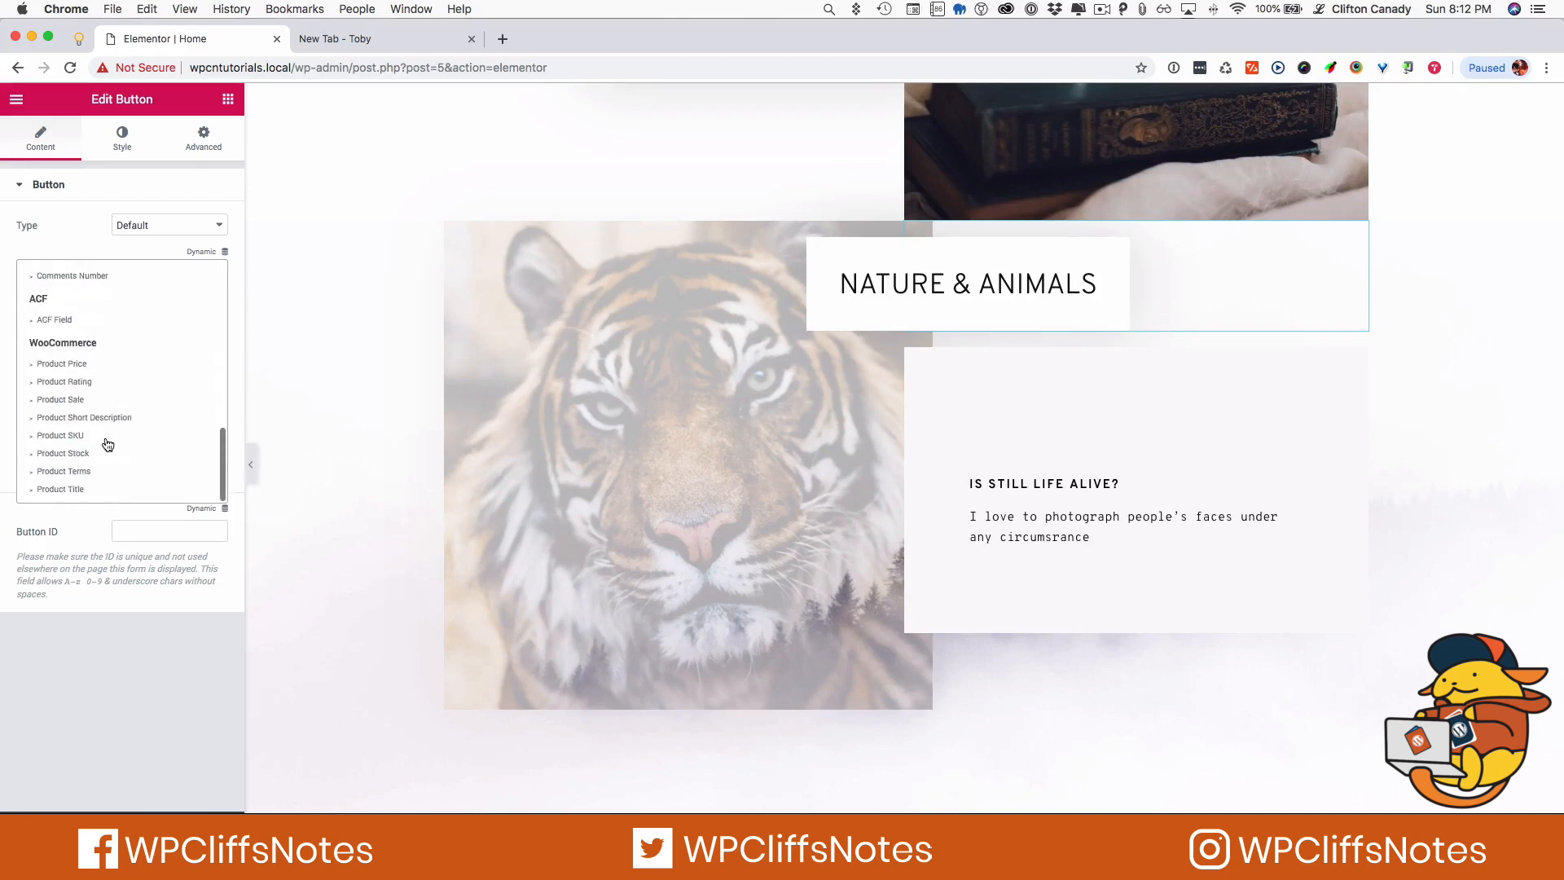
left_click(55, 321)
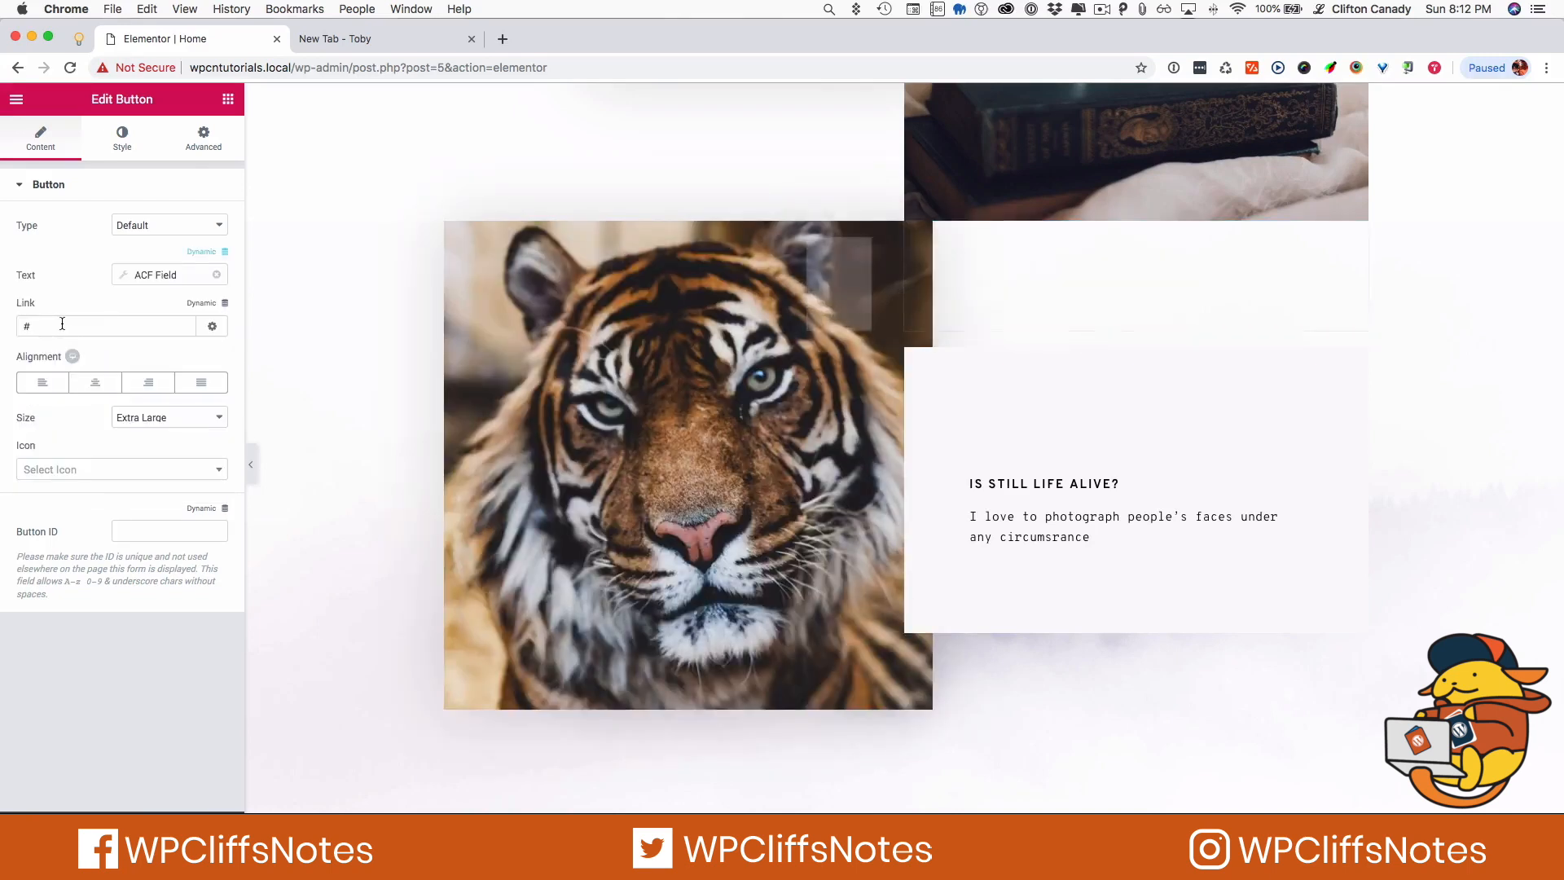
left_click(123, 274)
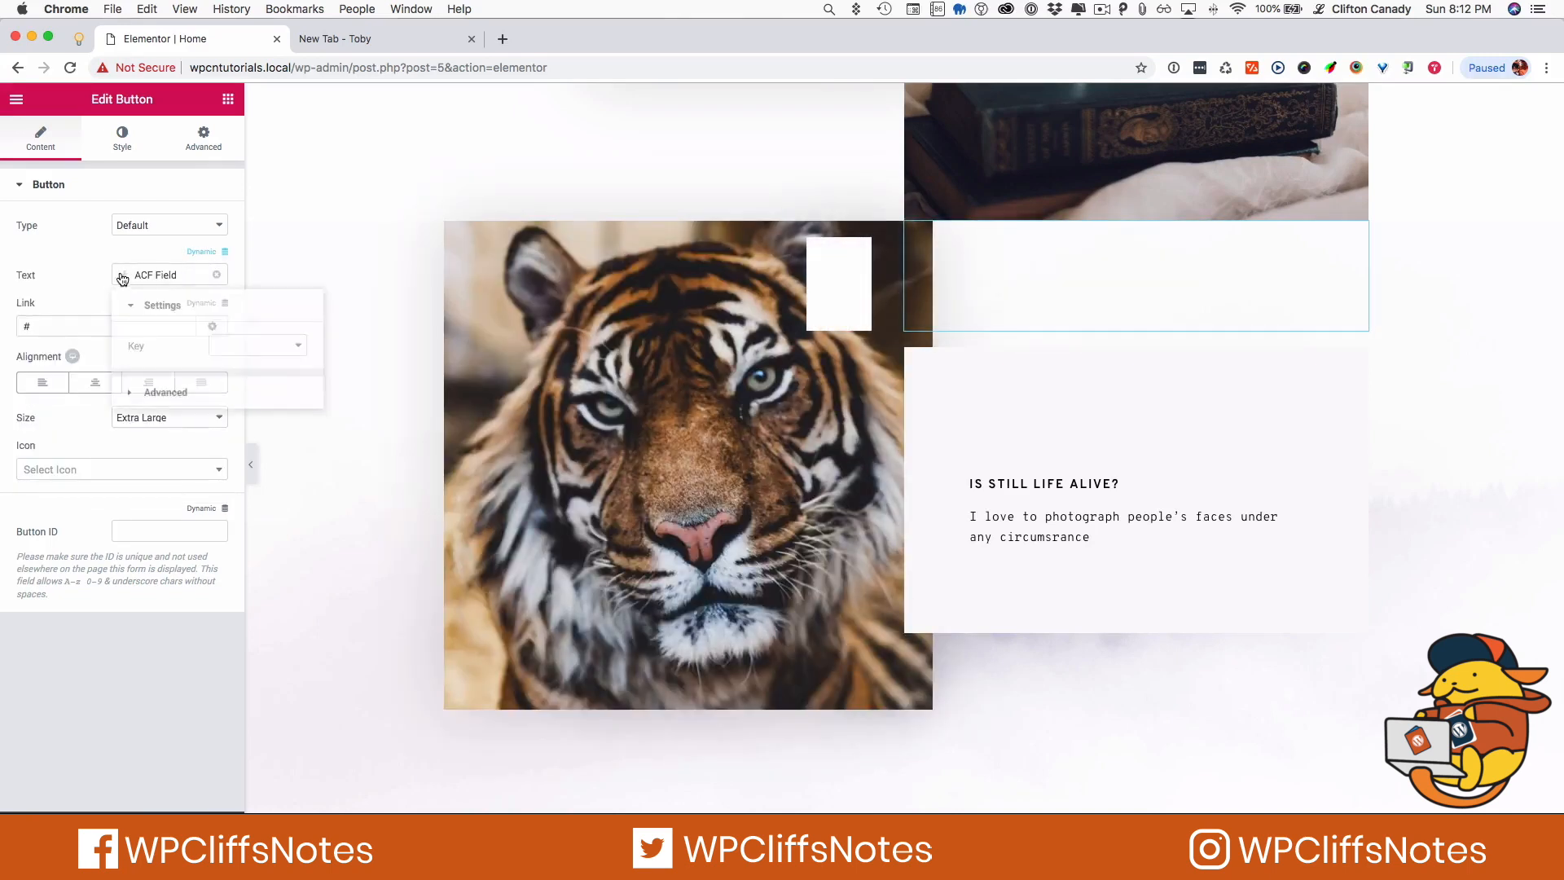
left_click(253, 346)
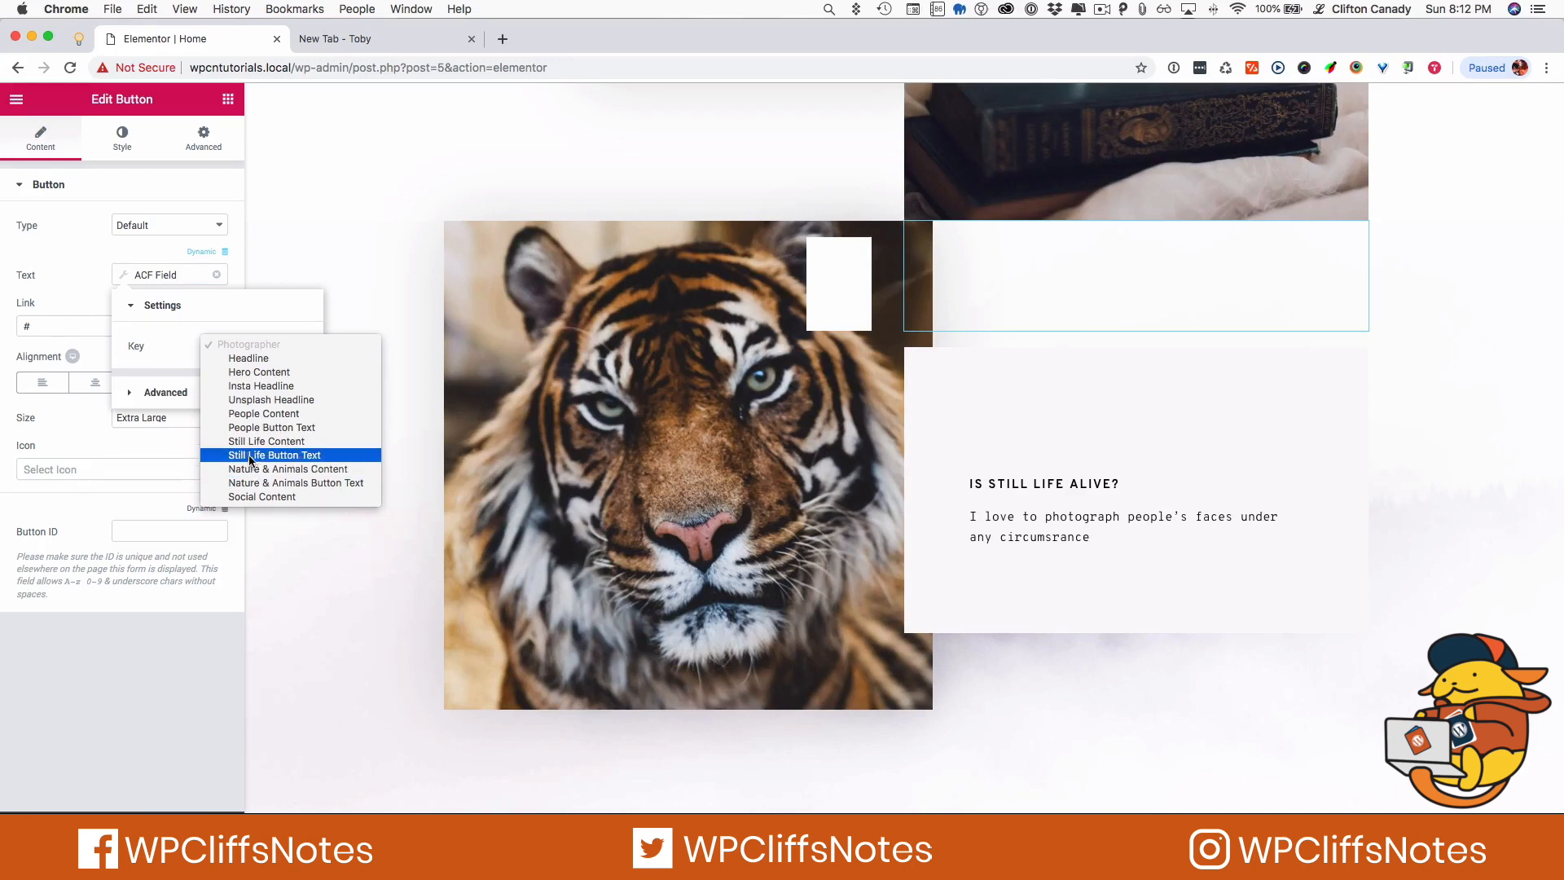
left_click(247, 484)
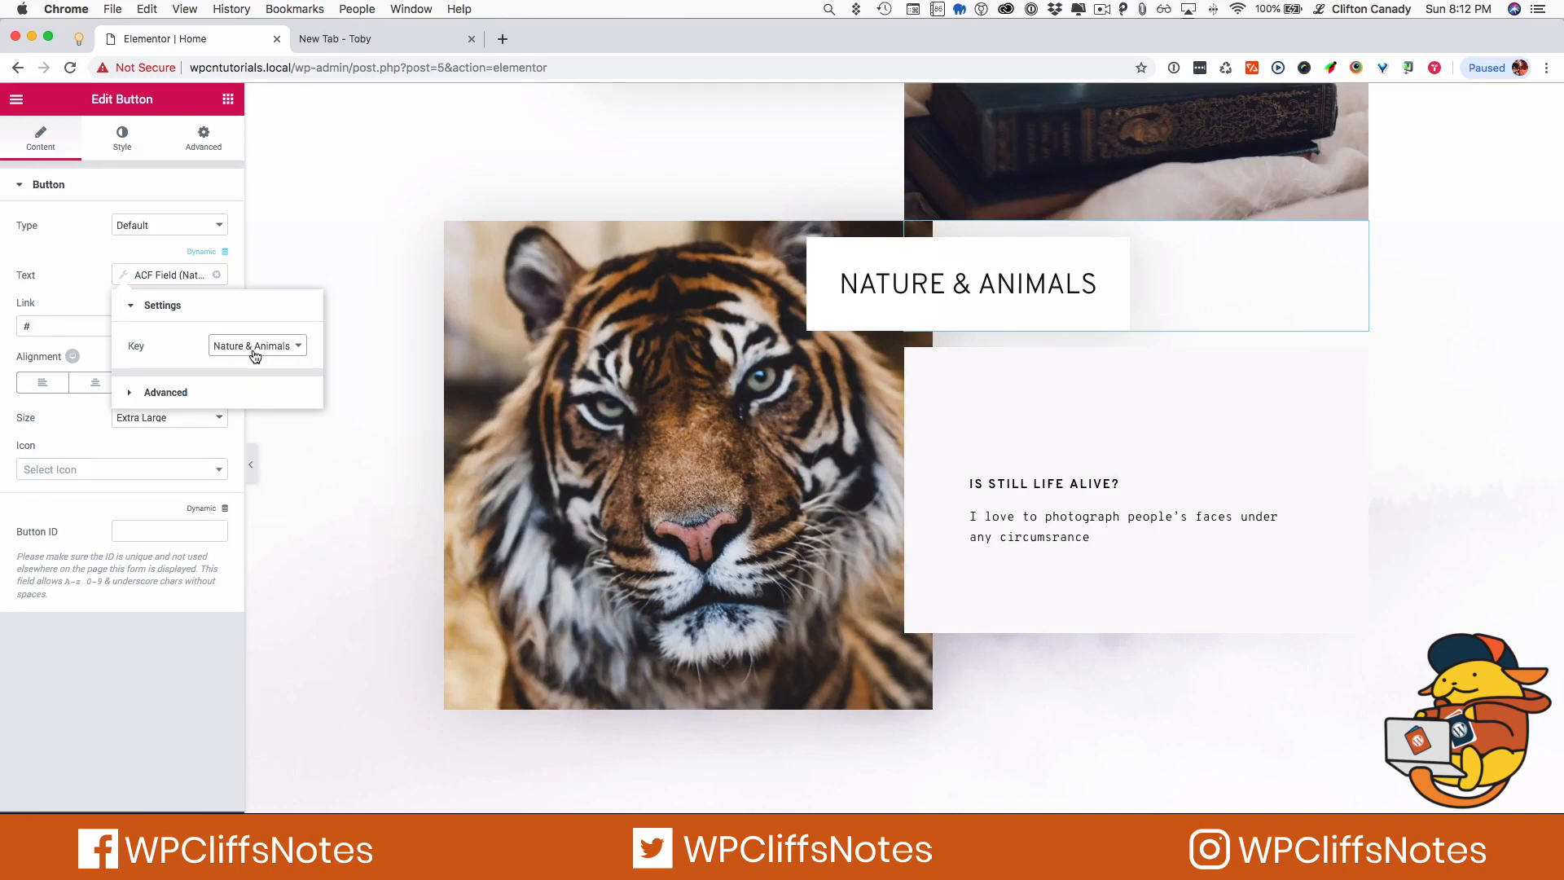
left_click(152, 395)
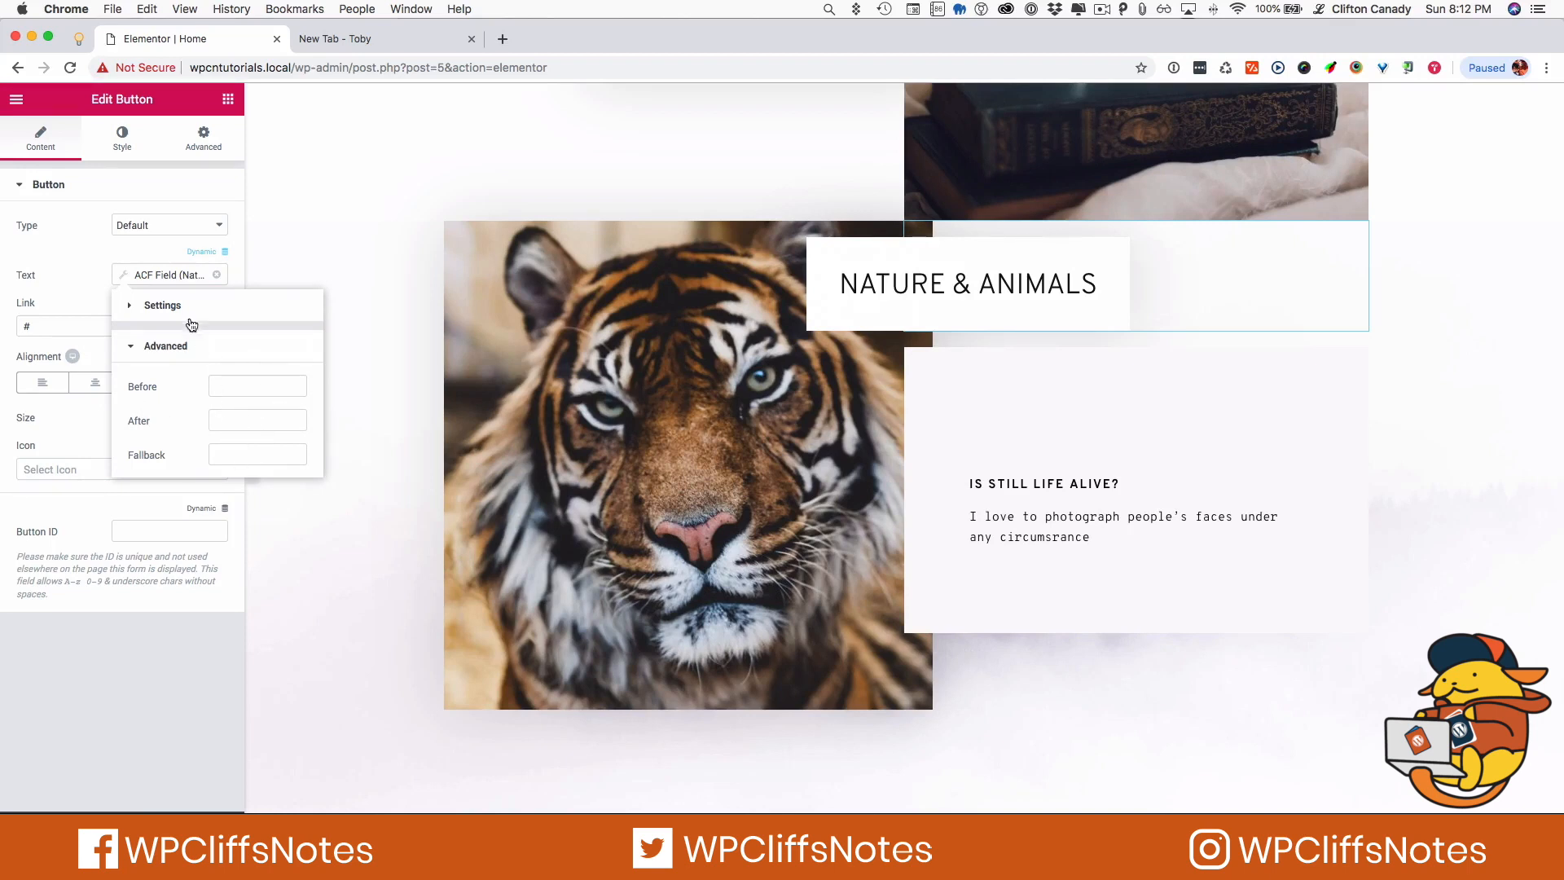
left_click(128, 346)
left_click(120, 277)
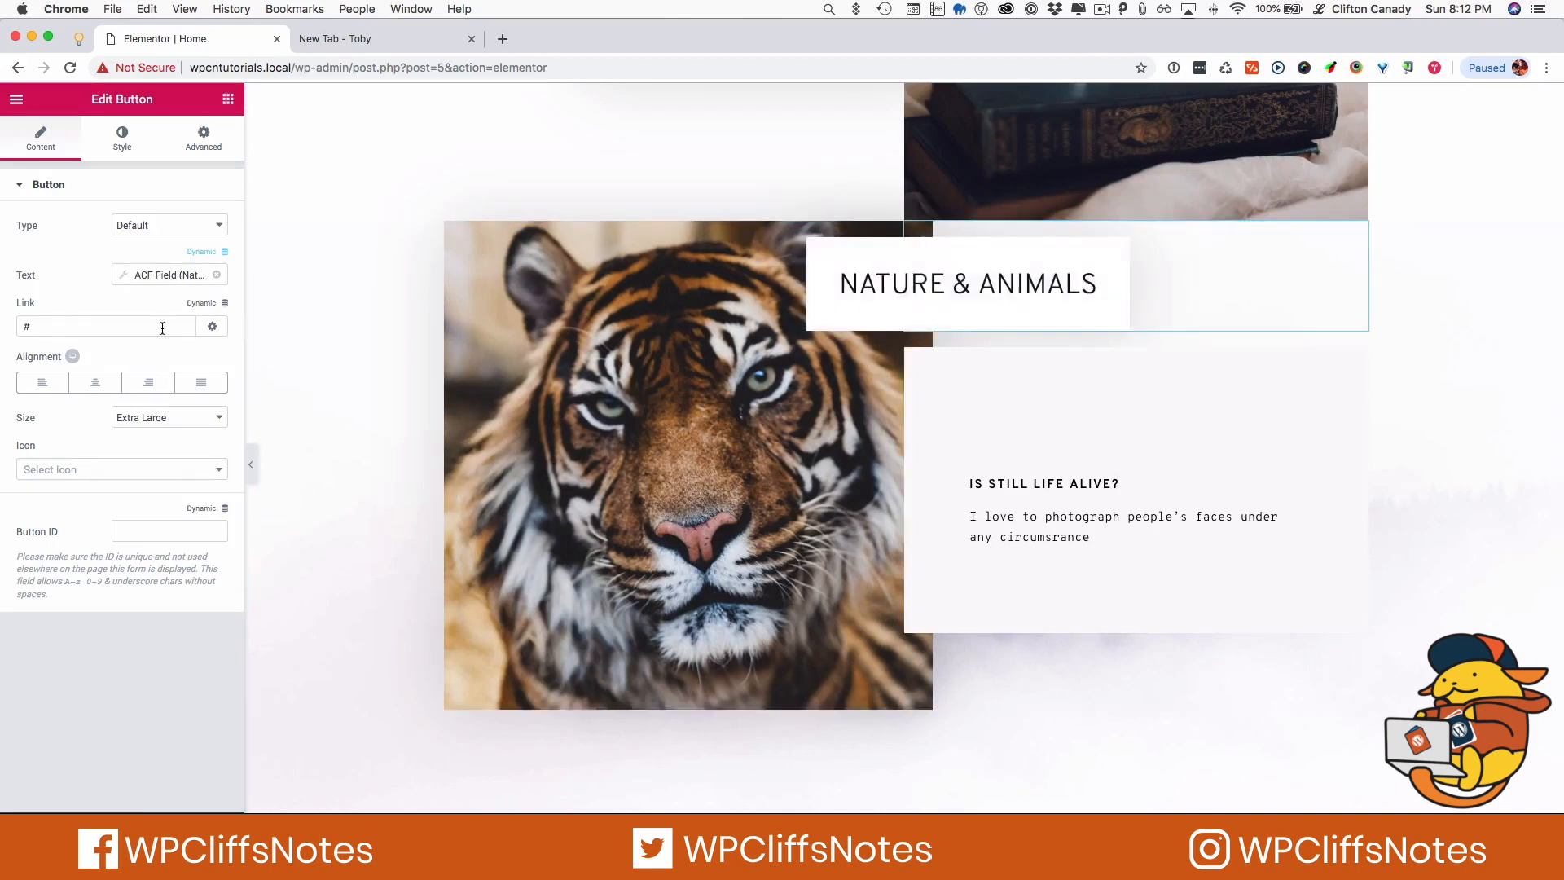
Link the Nature & Animals button's link to an ACF URL Field with the key Nature & Animals Button URL and update the page
left_click(199, 304)
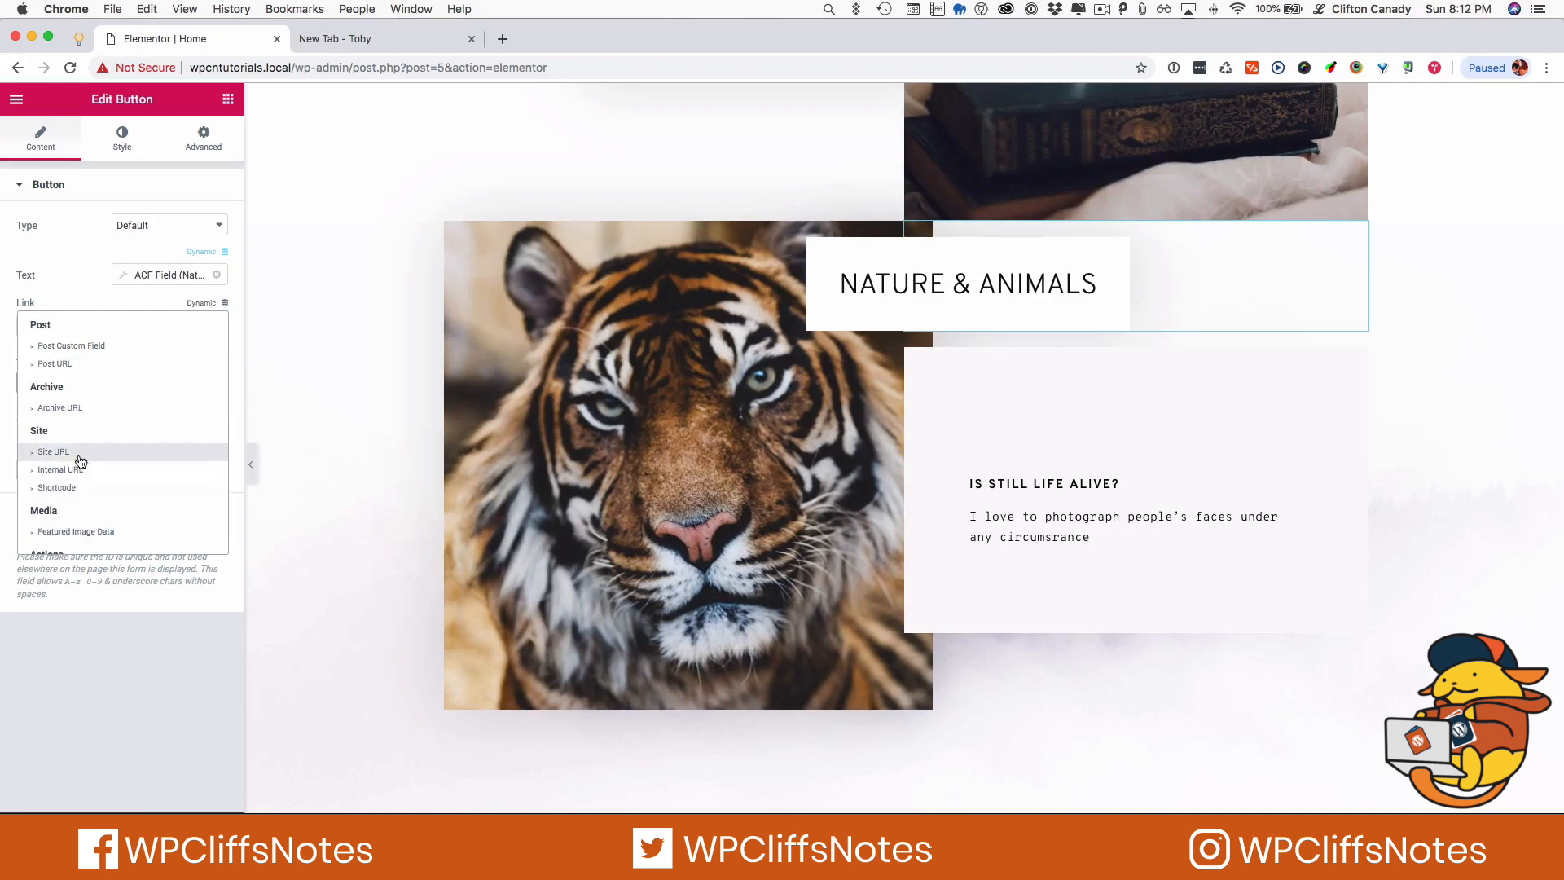
scroll(80, 461, "down", 5)
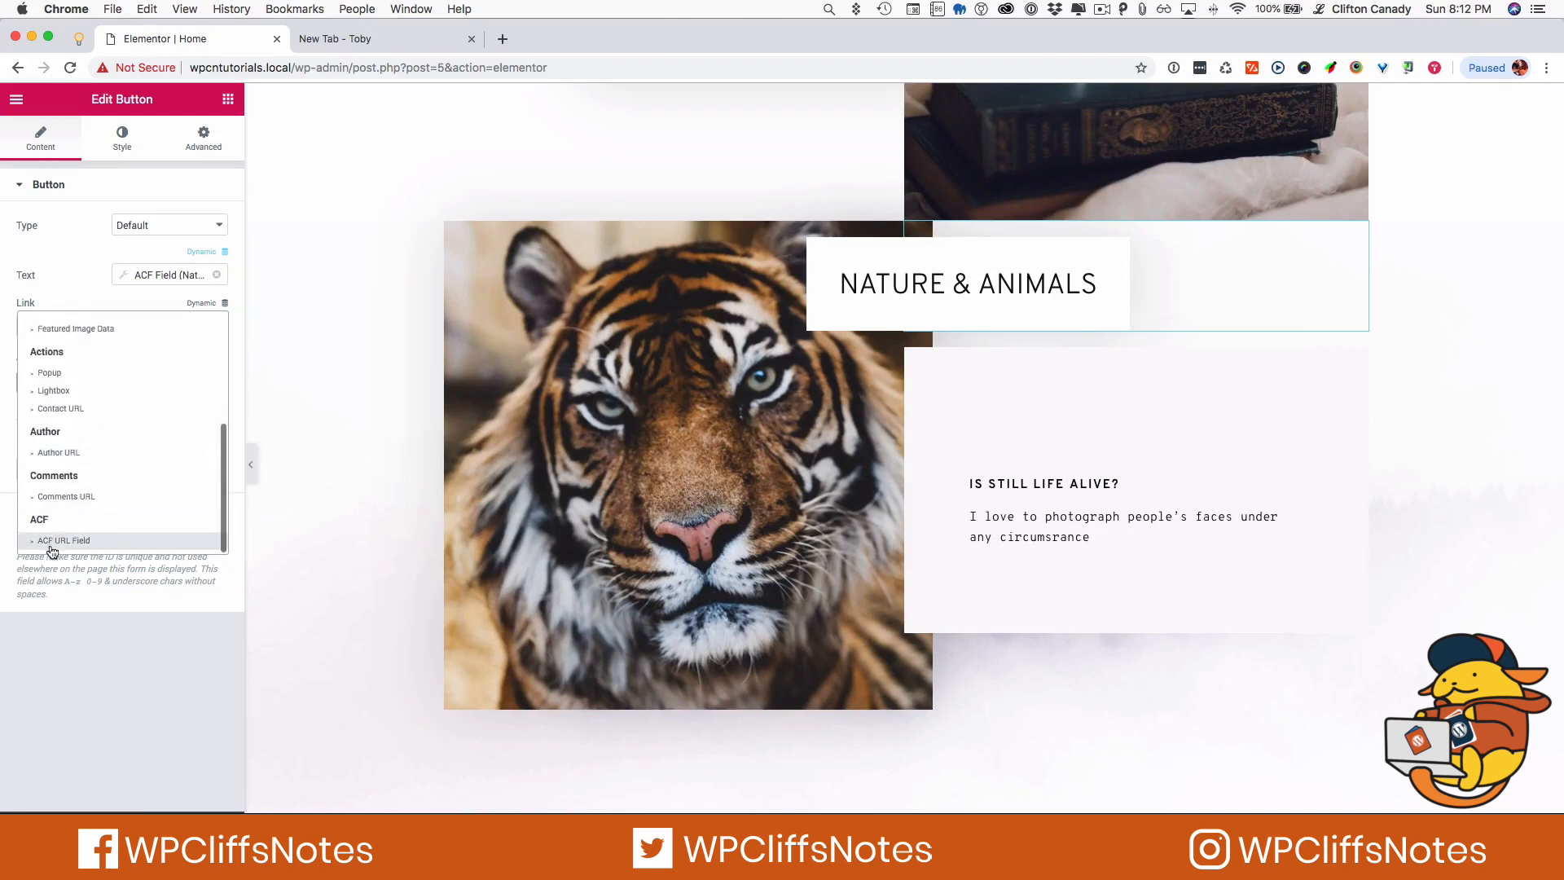
left_click(51, 541)
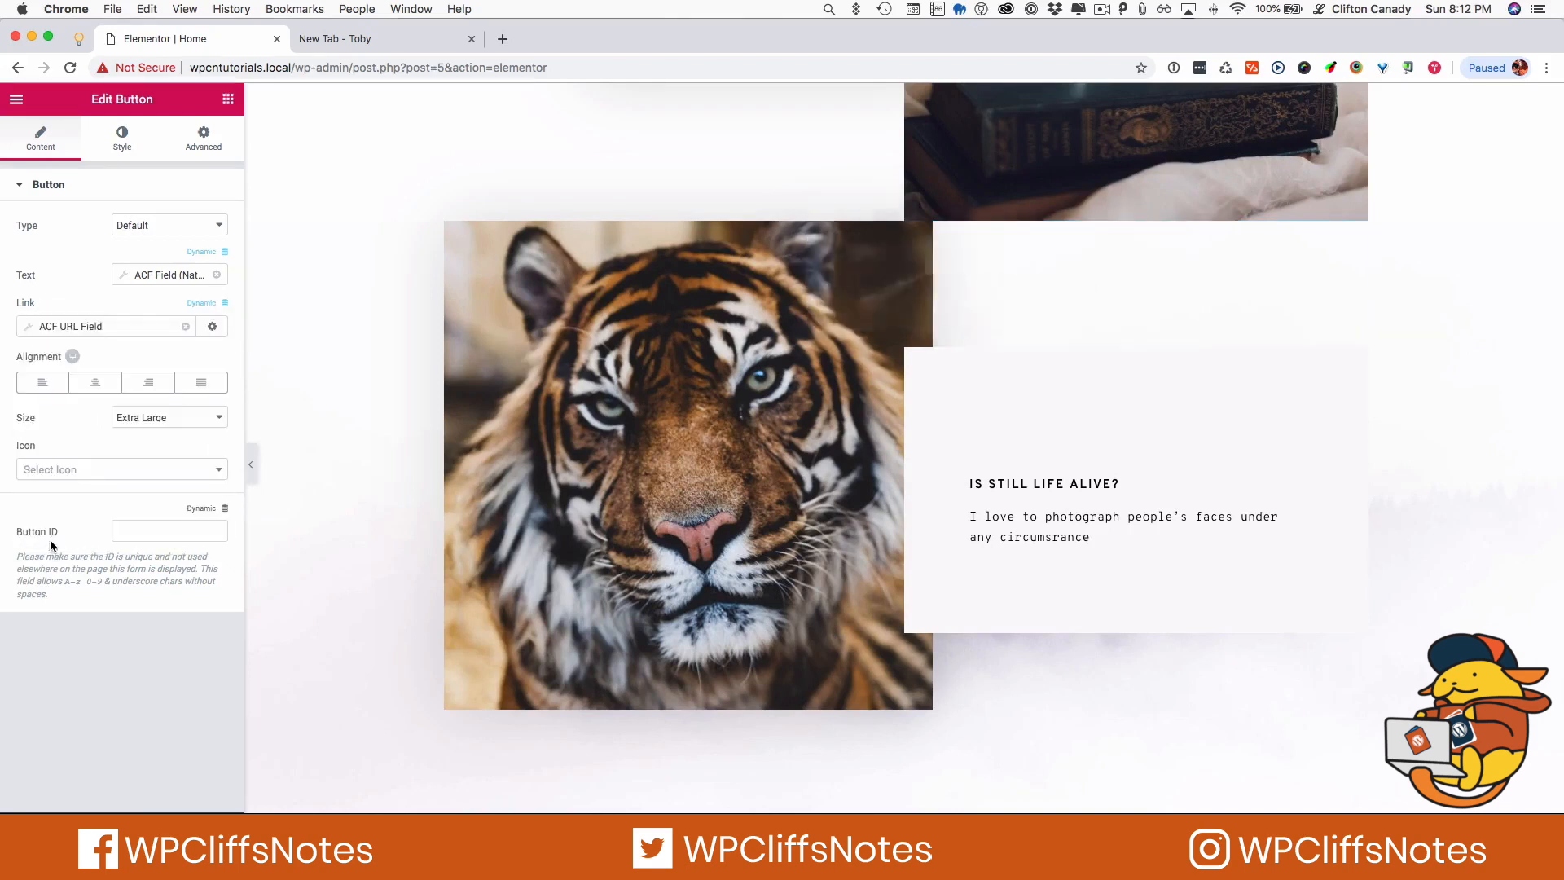
left_click(35, 325)
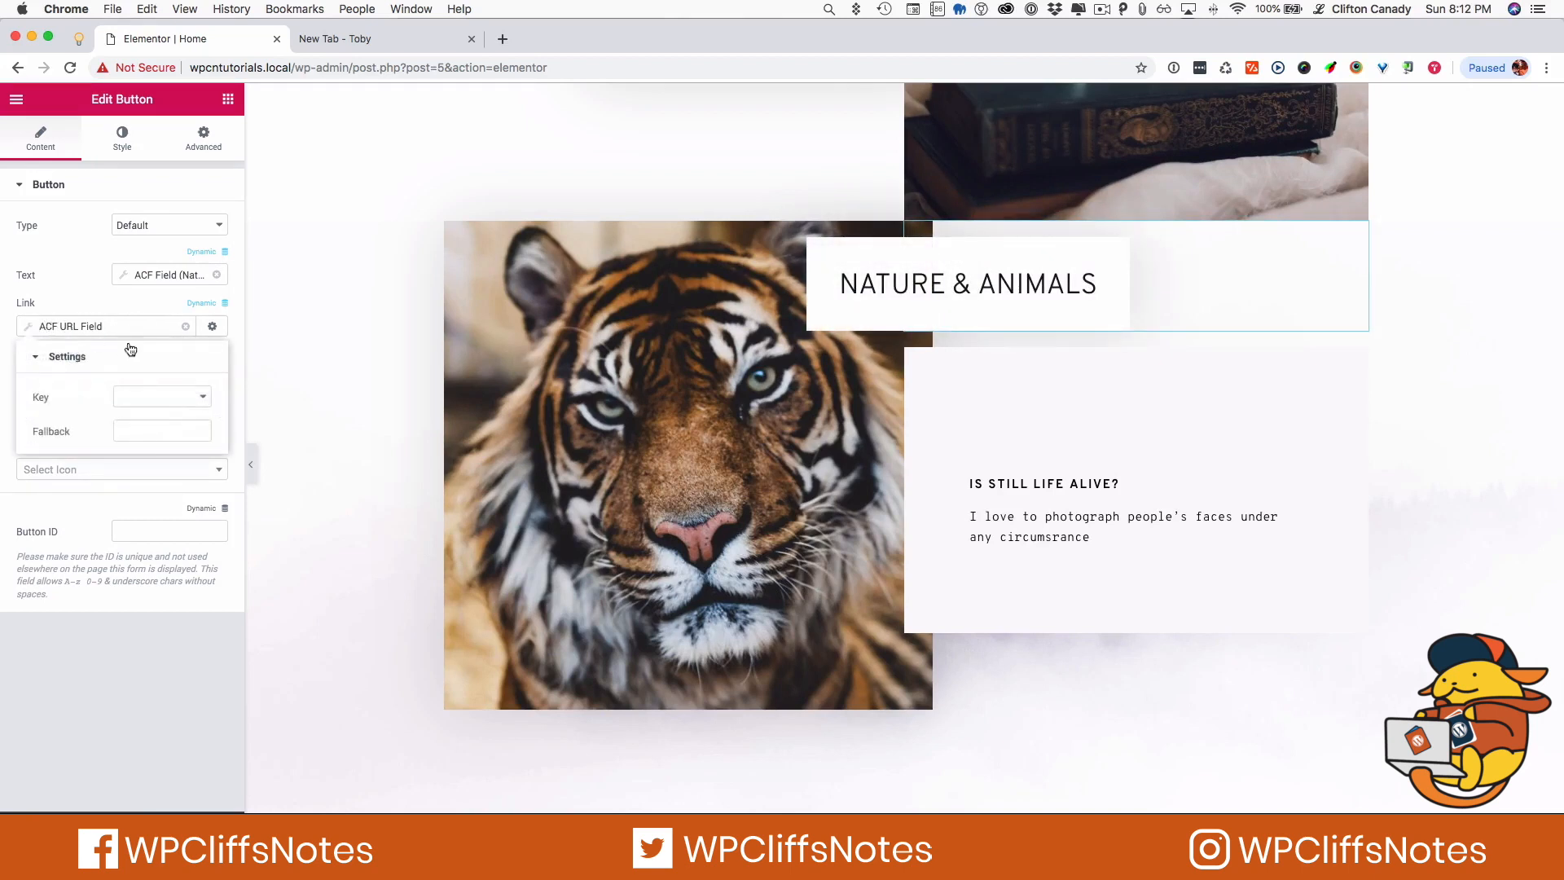
left_click(165, 408)
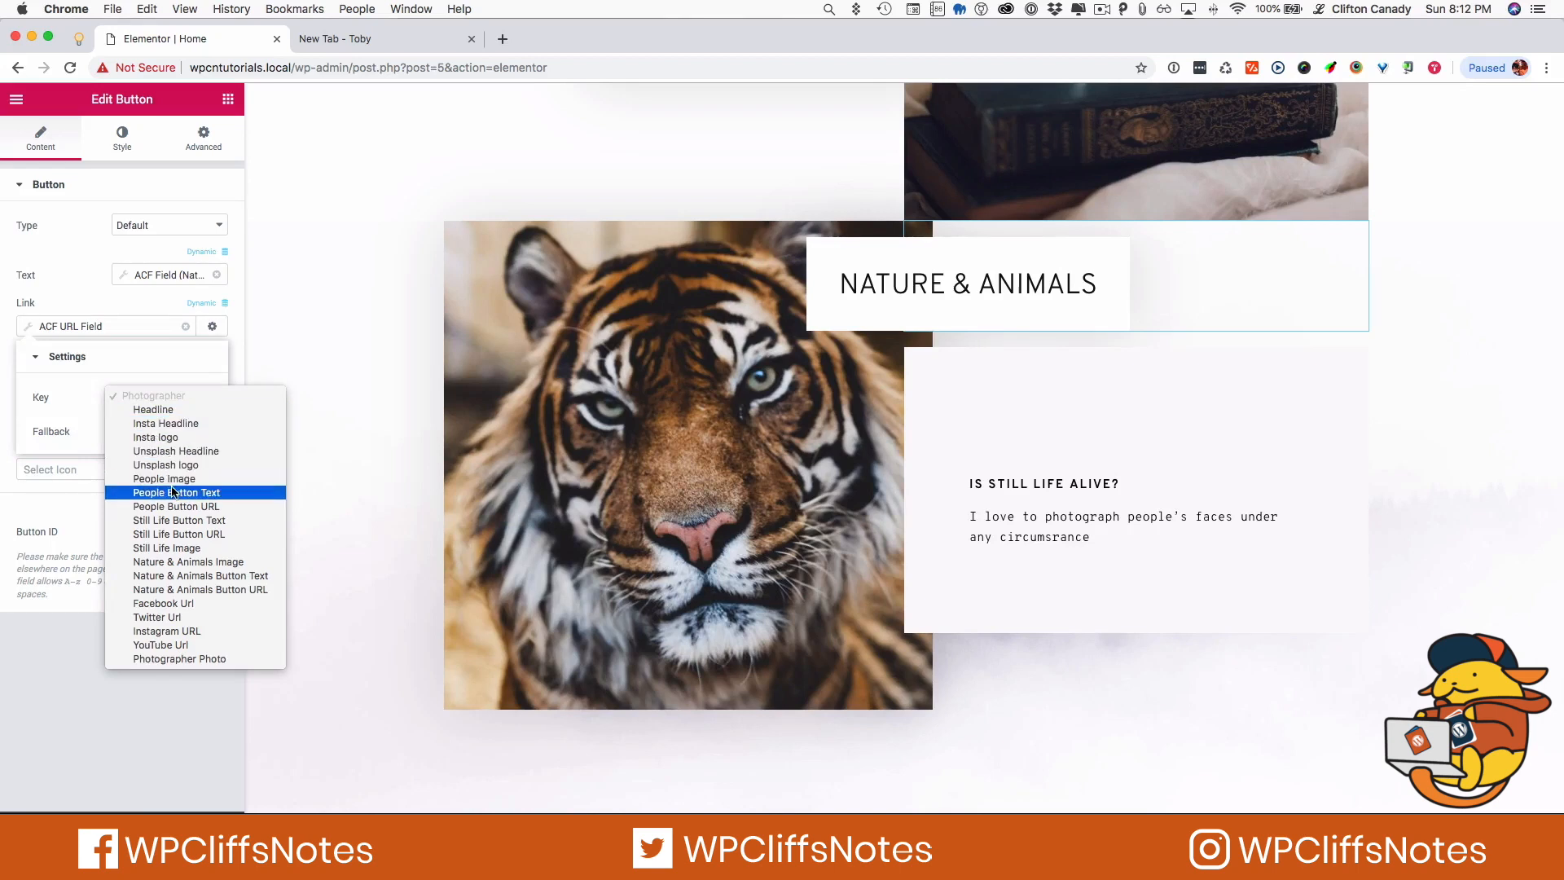
left_click(160, 589)
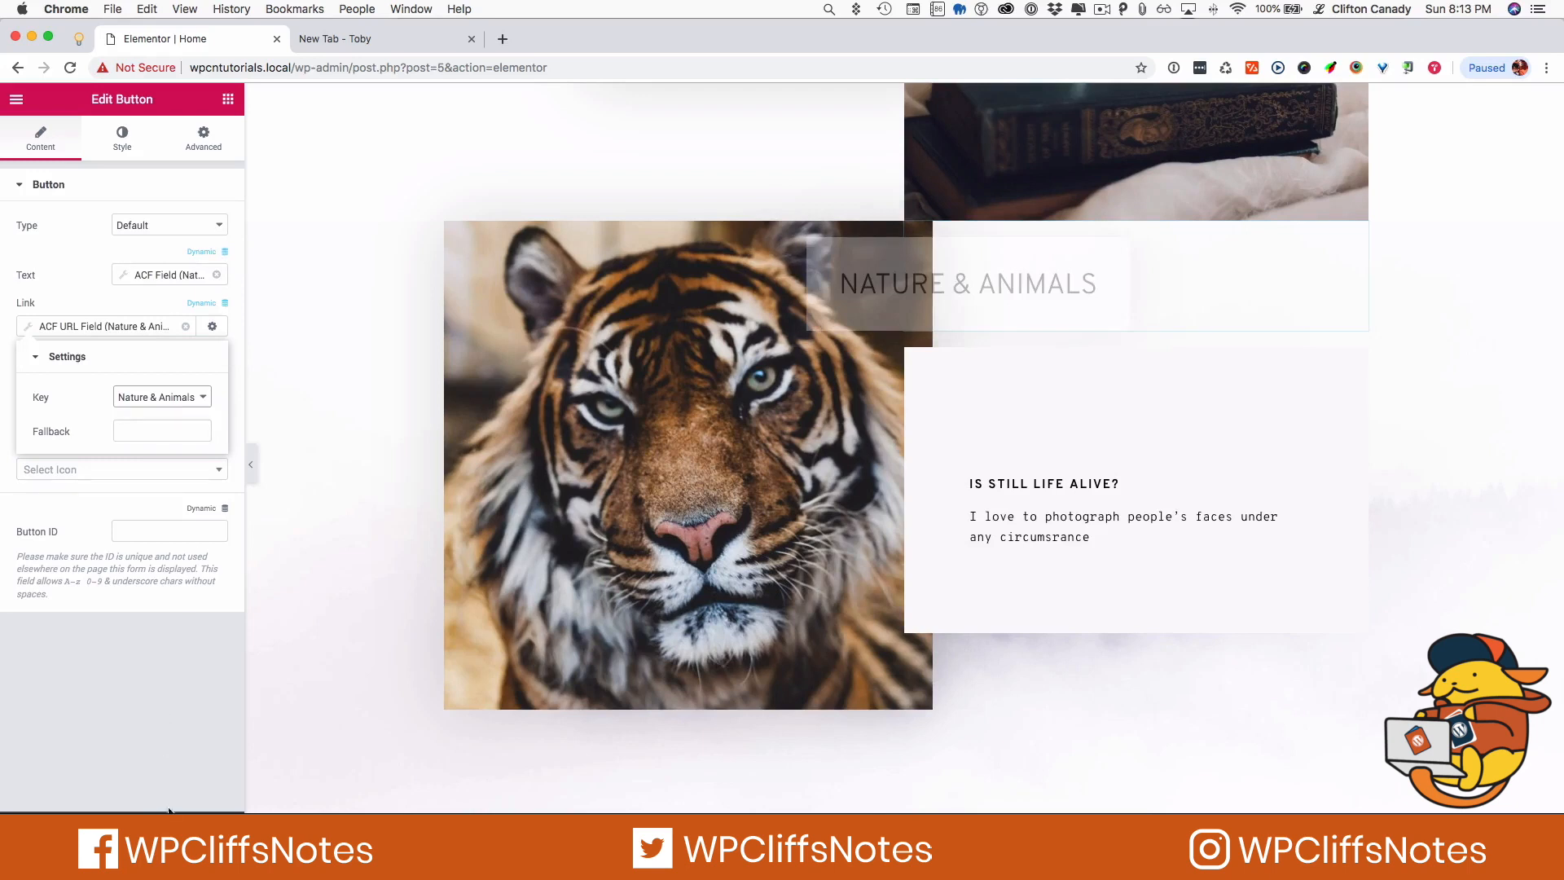
left_click(189, 829)
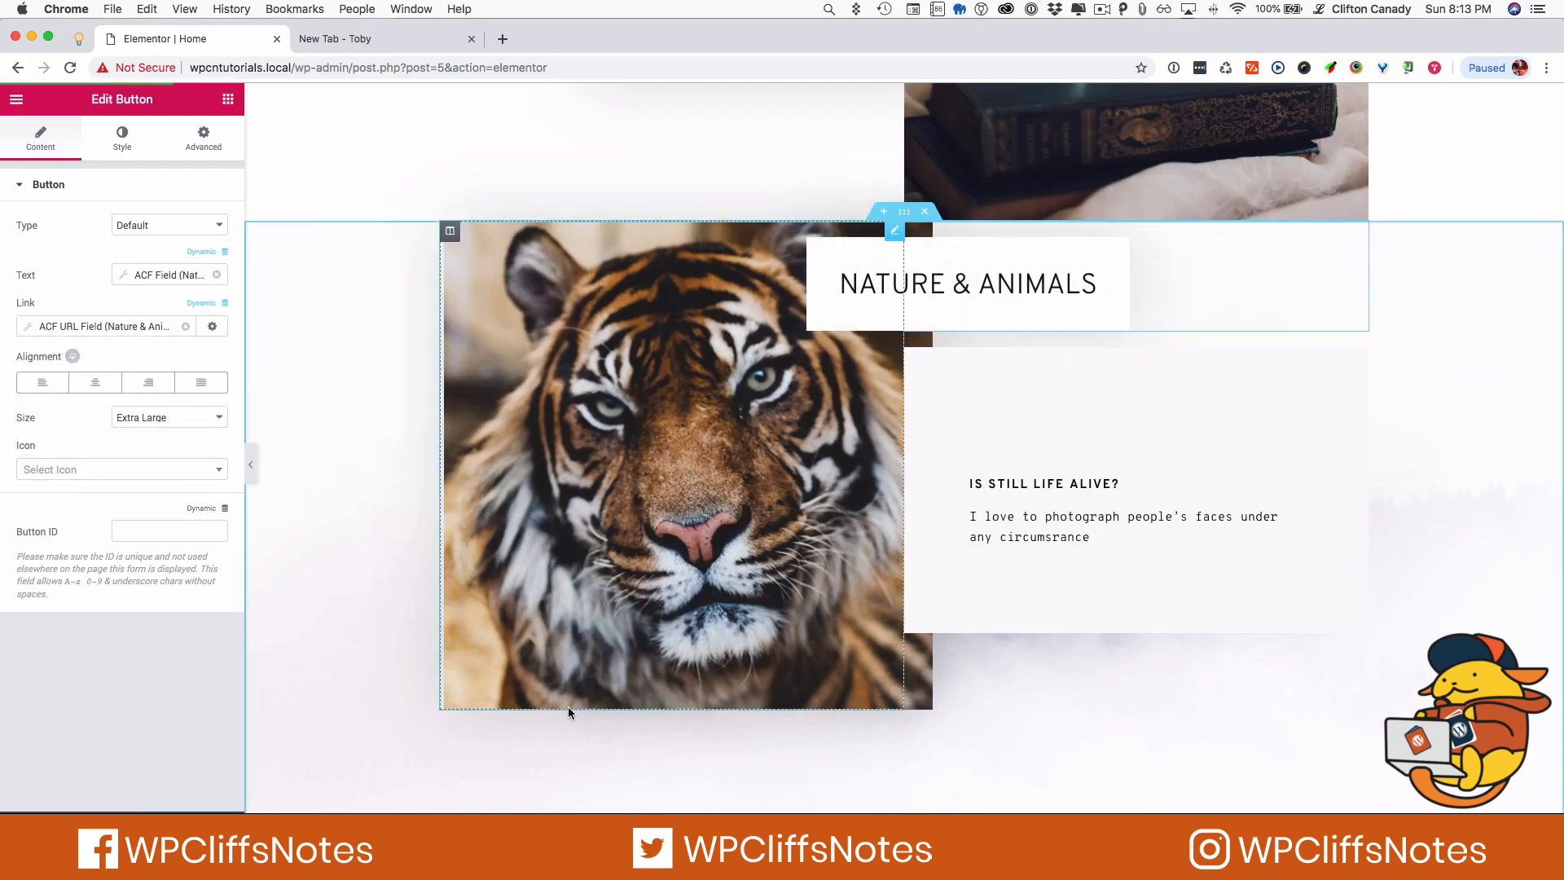
Link the paragraph beside the tiger image to an ACF Field with the key Nature & Animals Content and update the page
left_click(1035, 518)
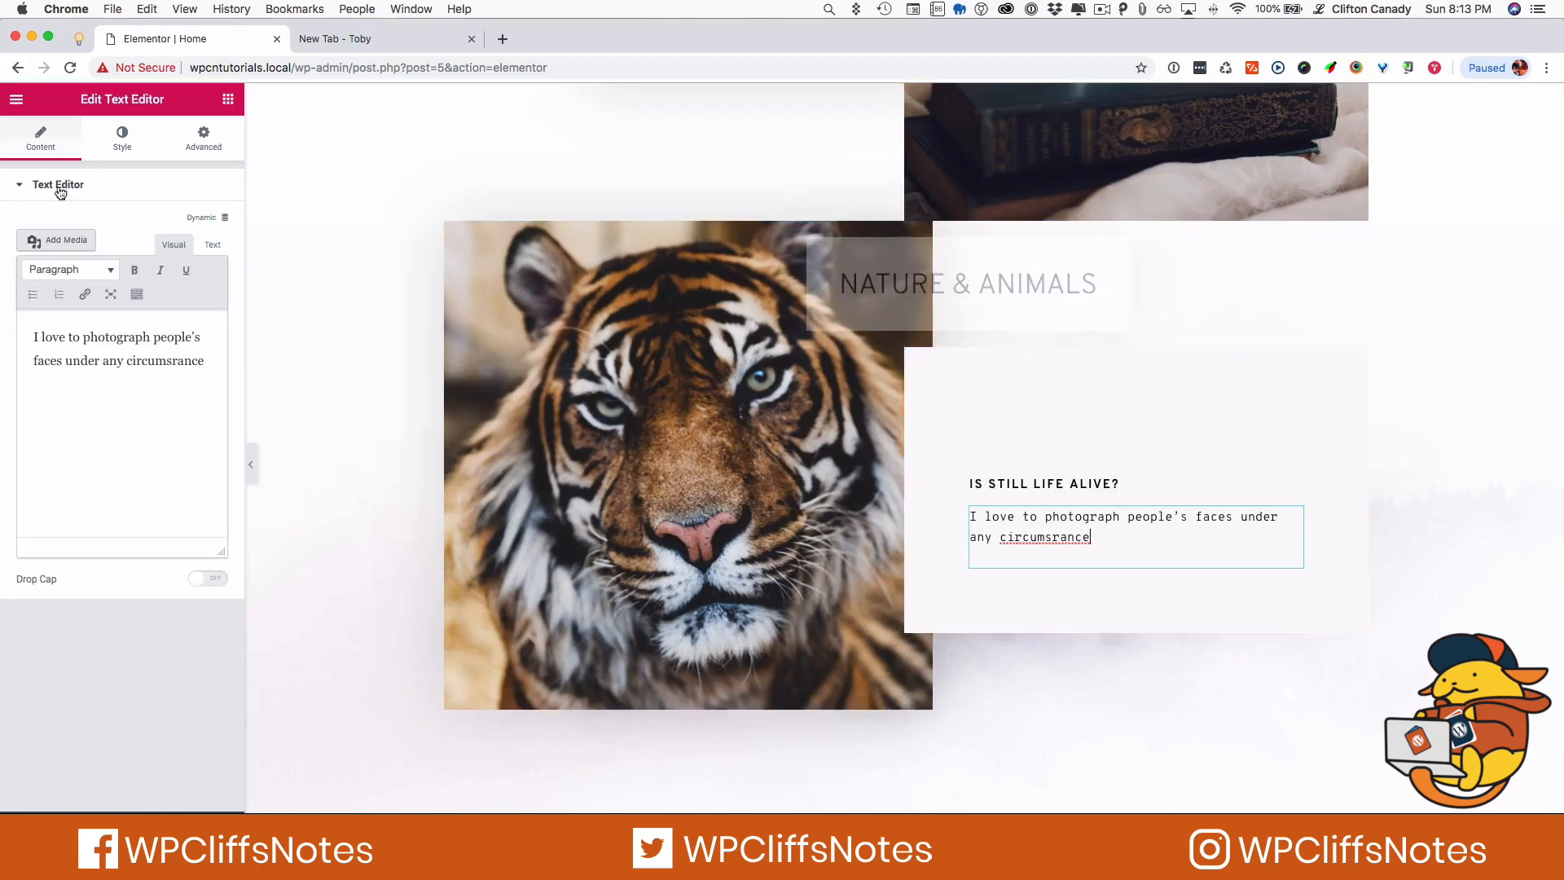
left_click(208, 221)
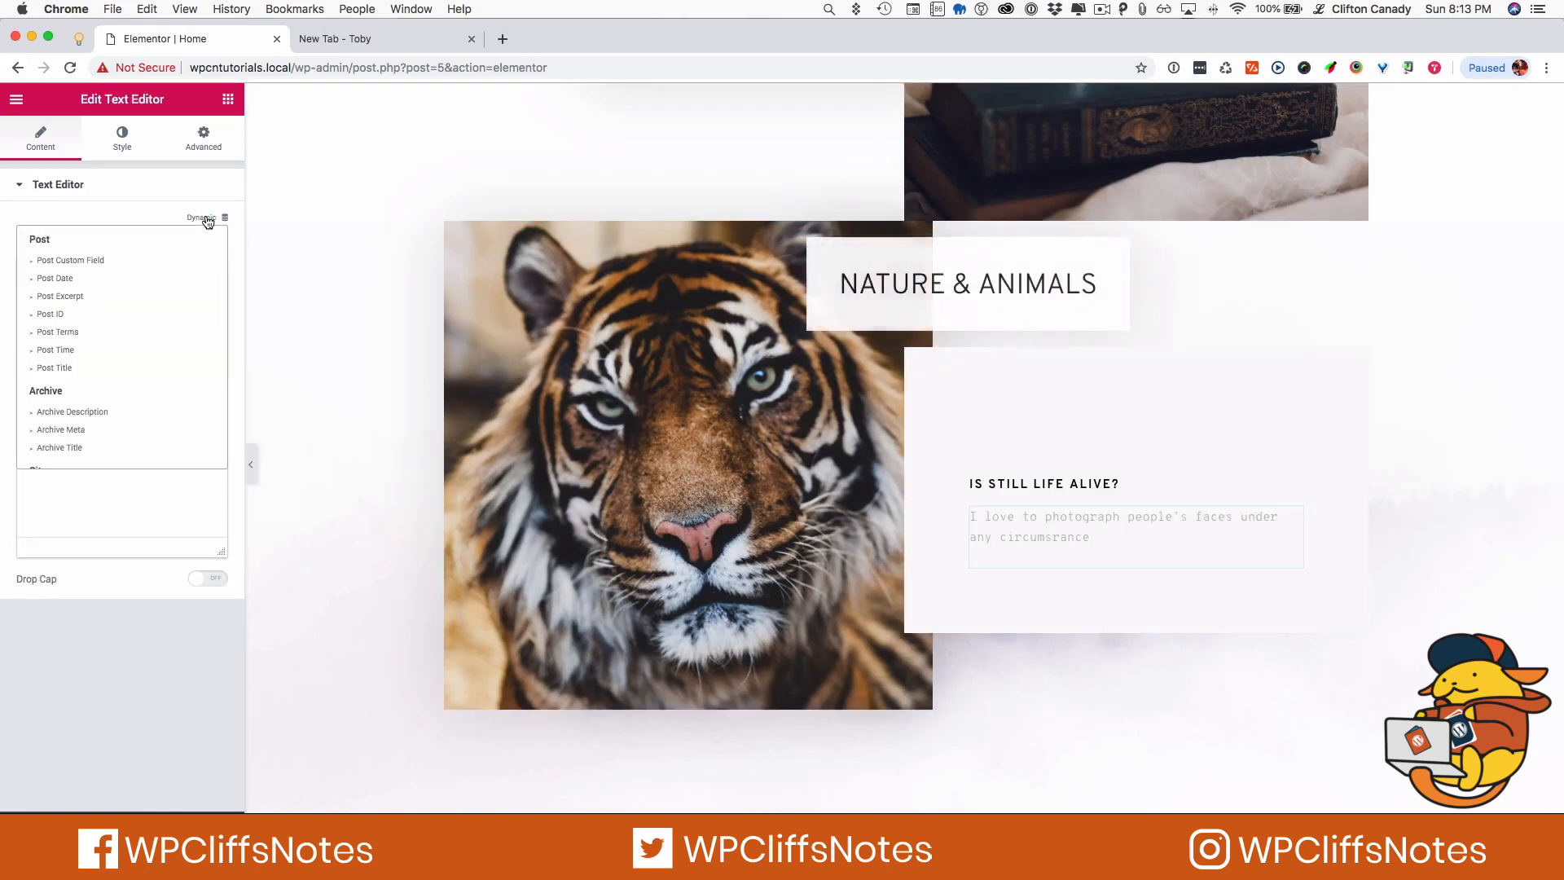
scroll(77, 429, "down", 5)
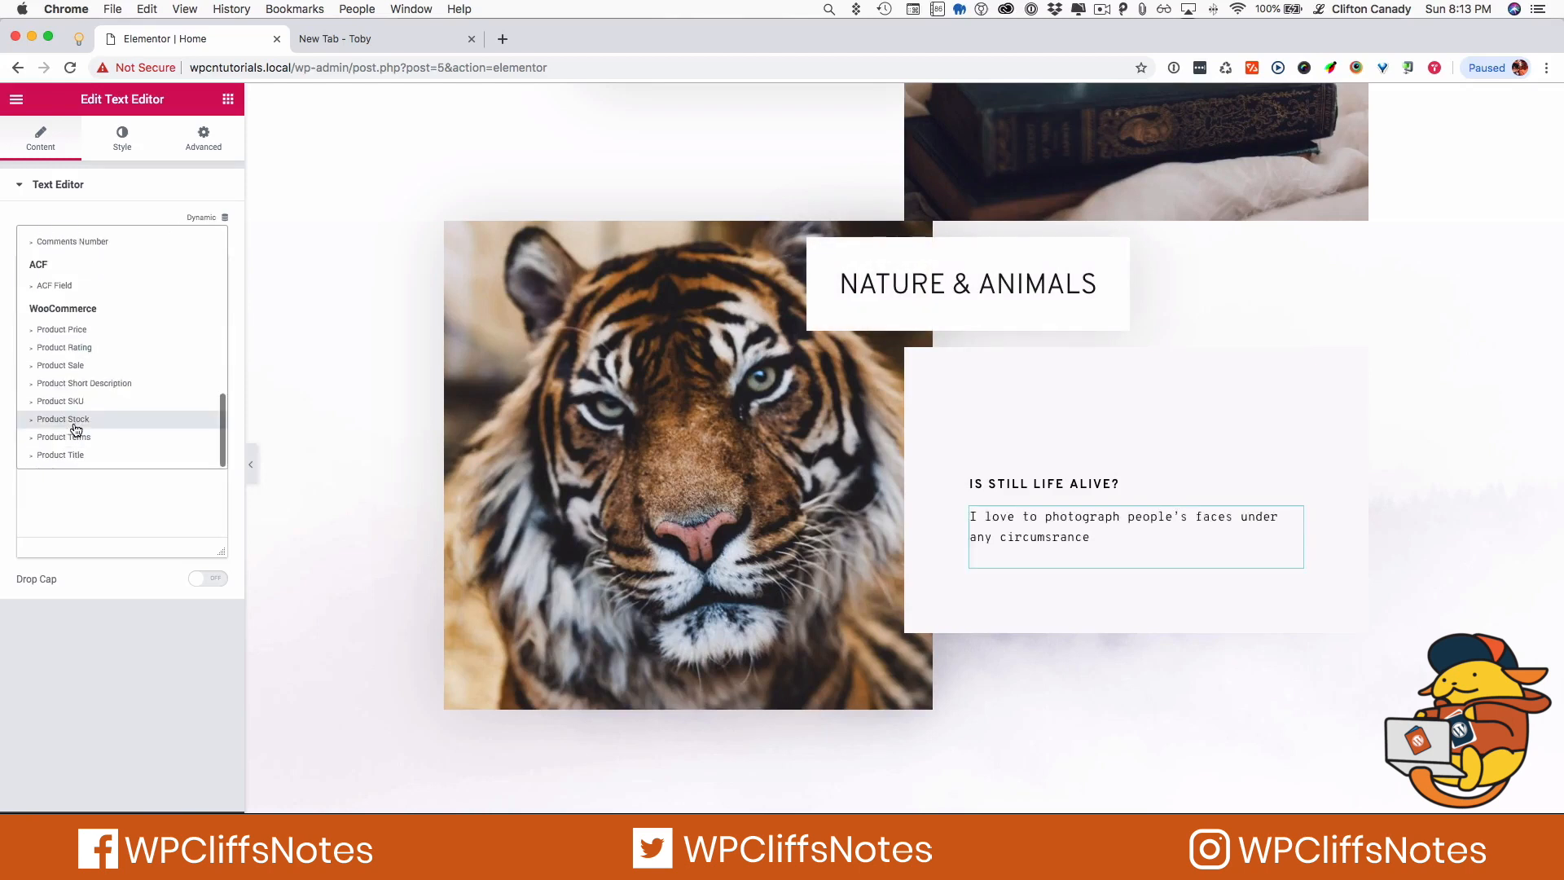
left_click(37, 286)
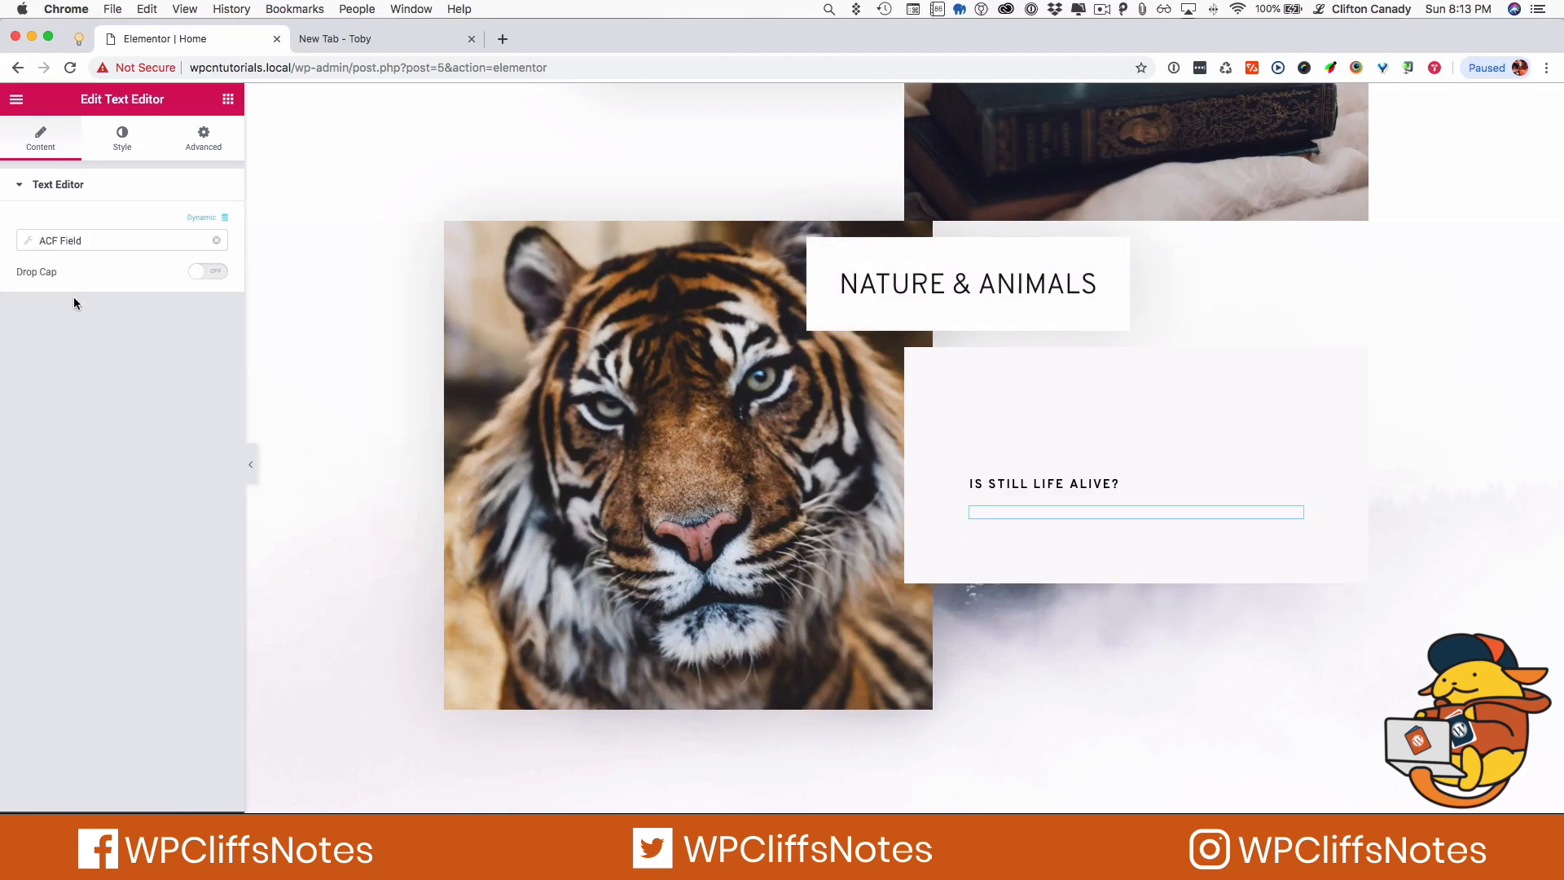
left_click(29, 240)
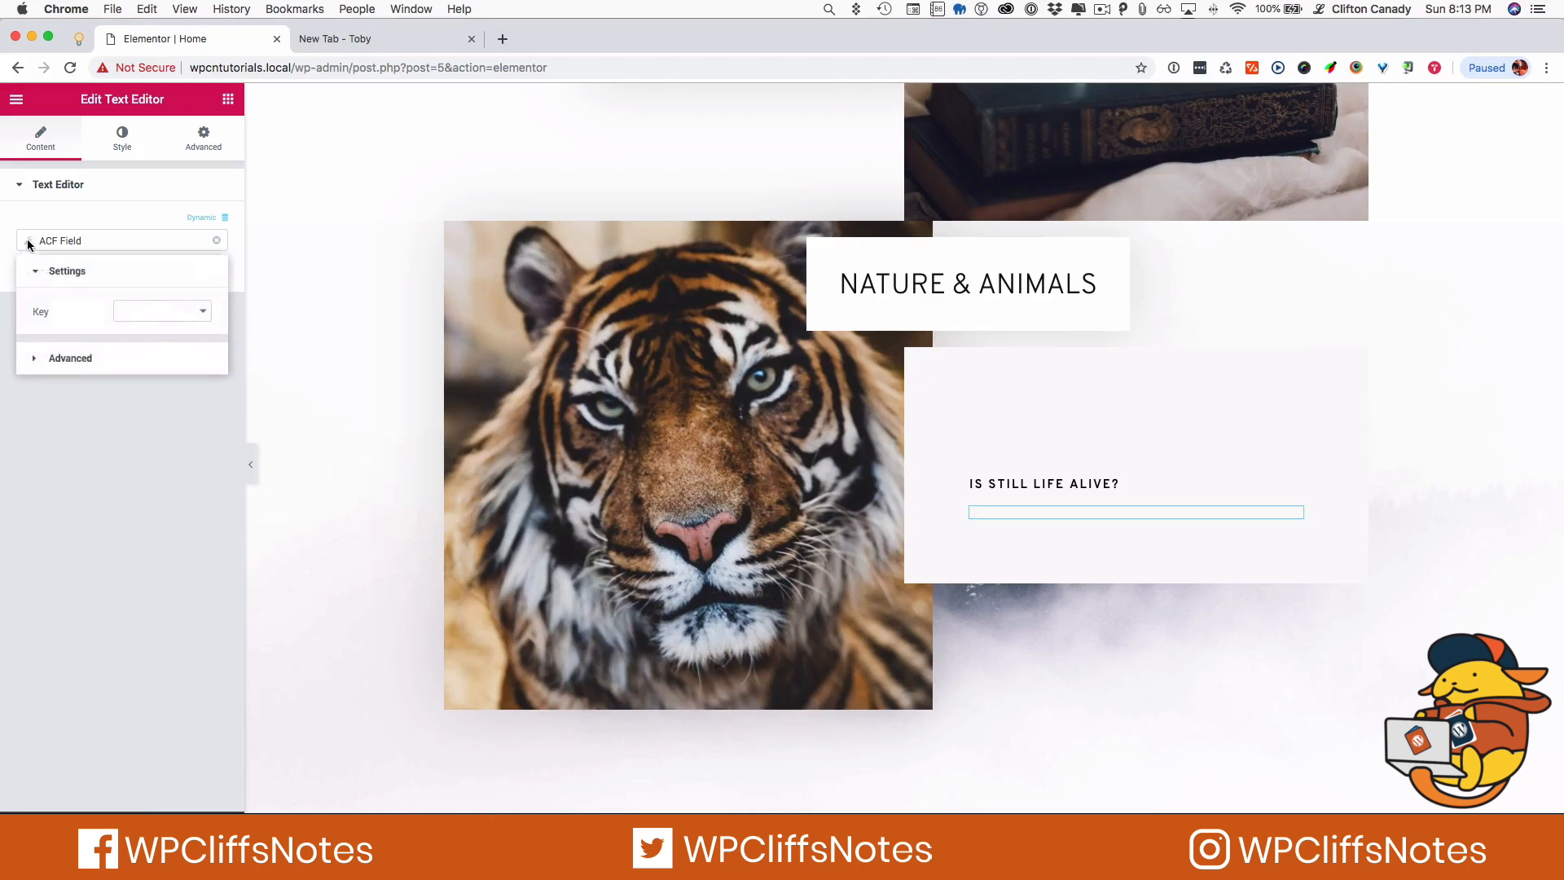
left_click(181, 312)
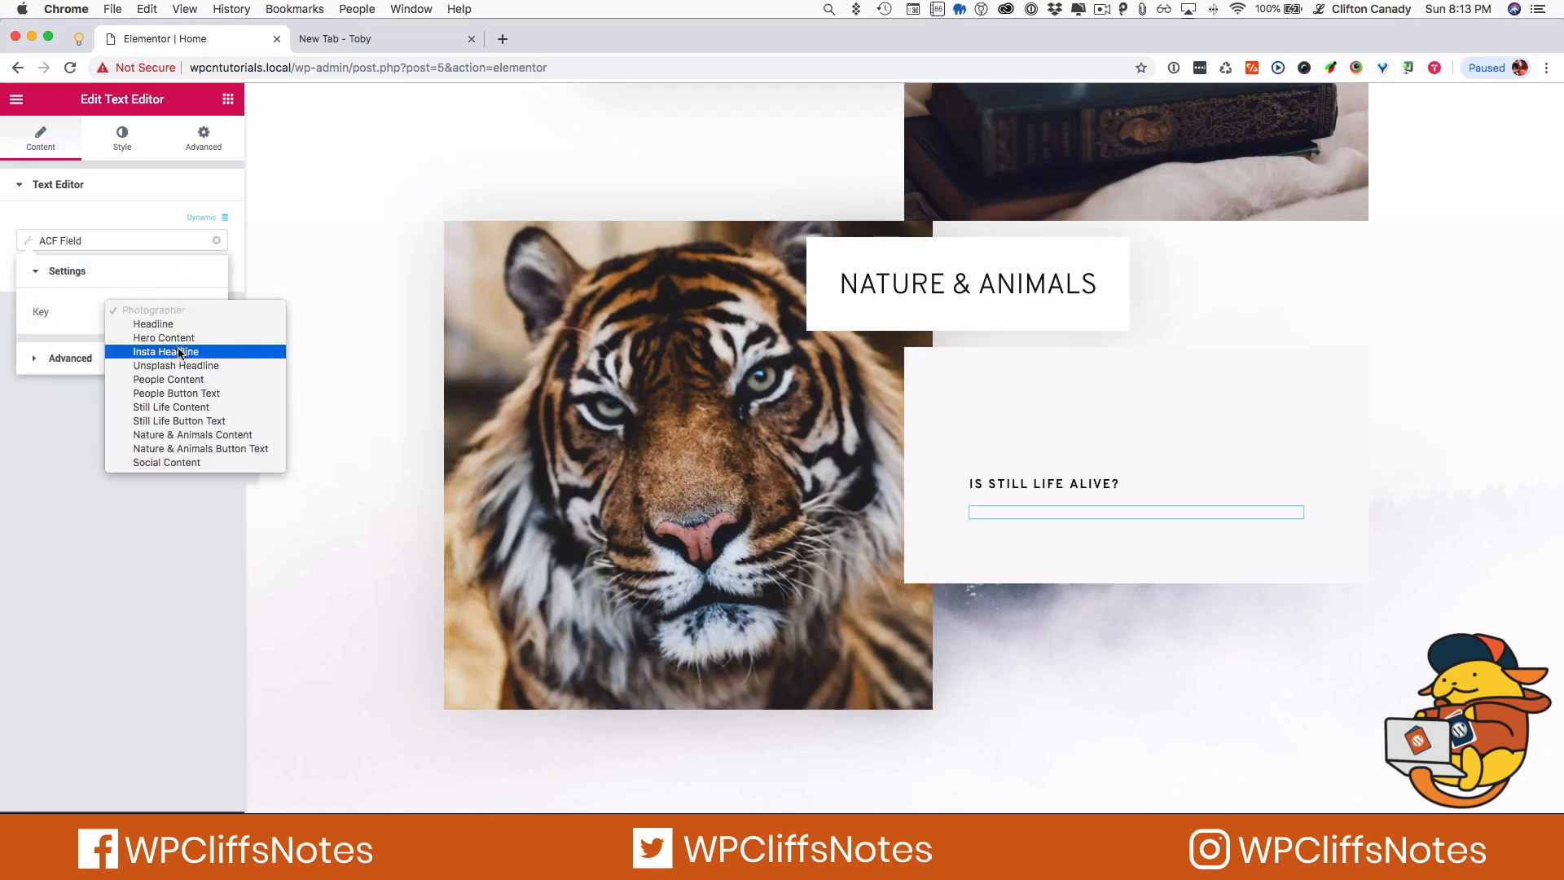
left_click(168, 437)
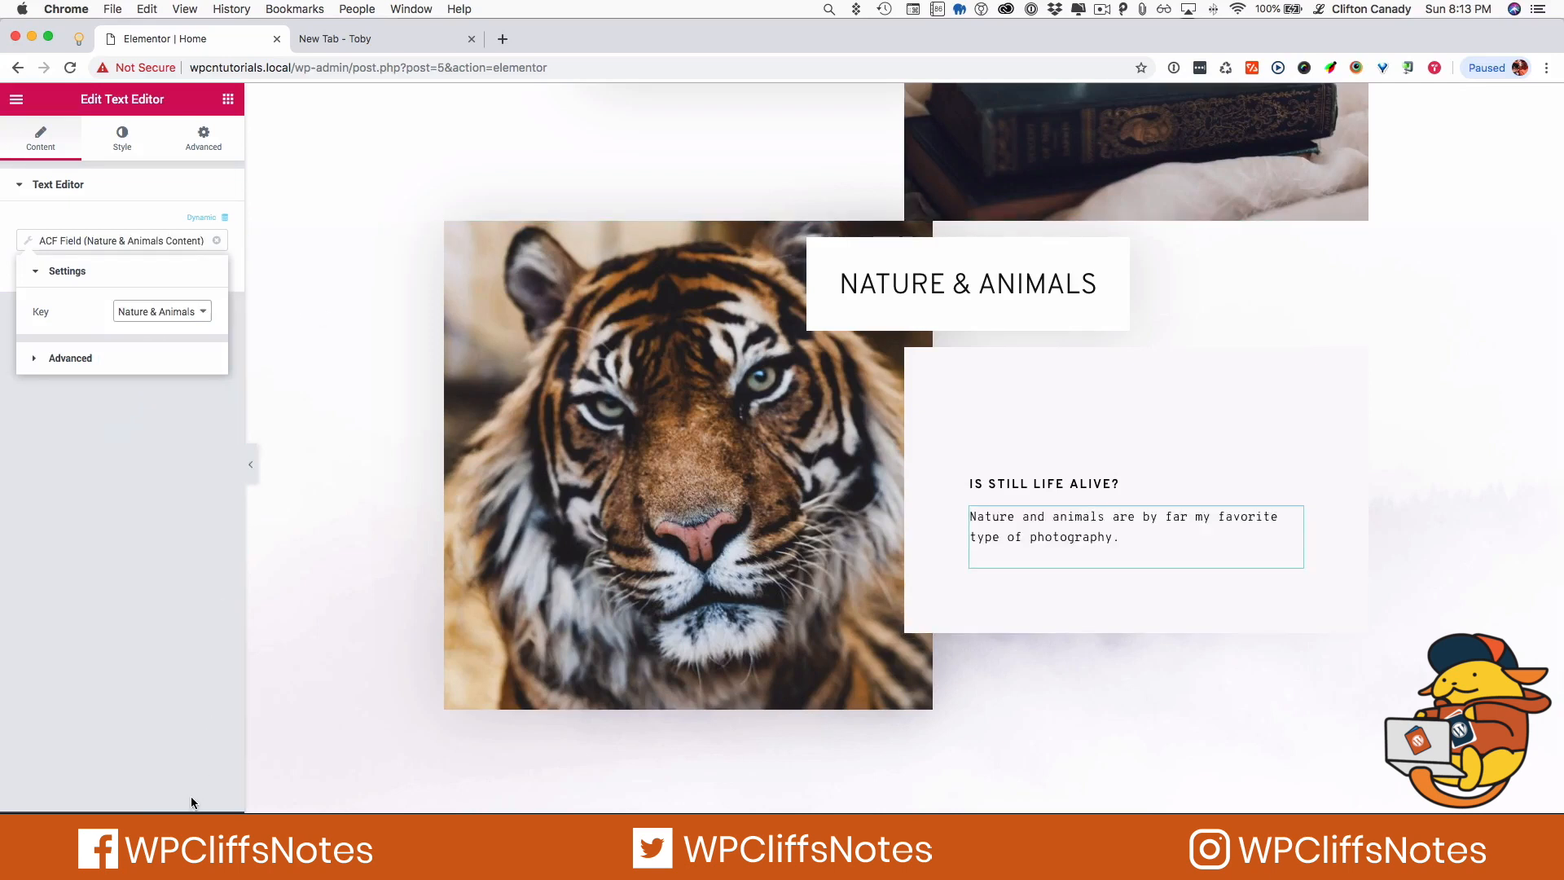
left_click(181, 829)
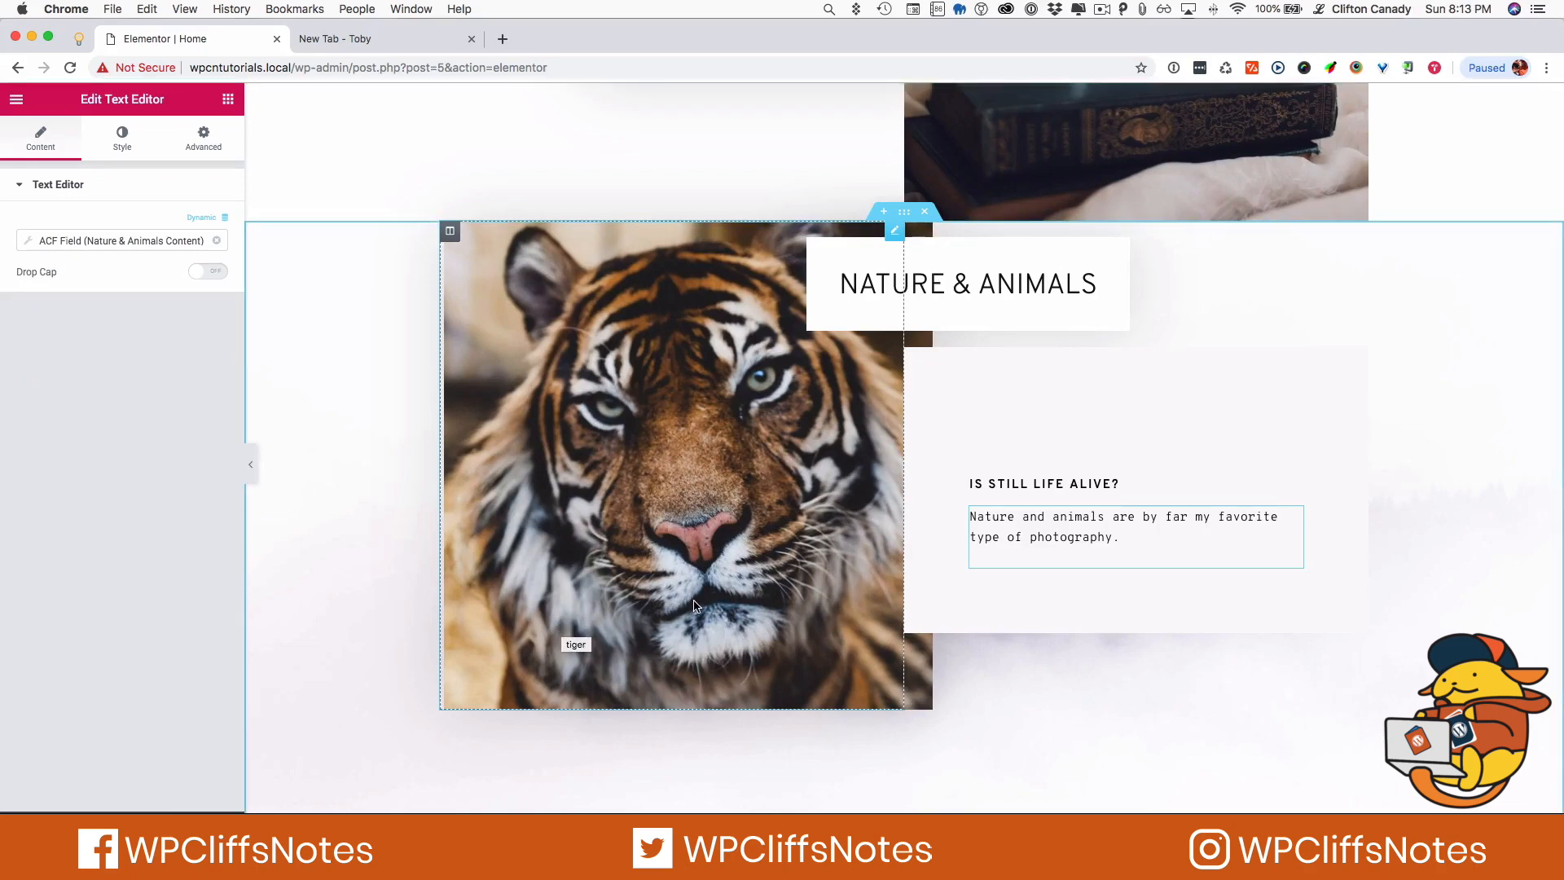
Link the Facebook item's link in the social icon list to an ACF URL Field with the key Facebook Url
scroll(694, 605, "down", 5)
scroll(694, 605, "down", 2)
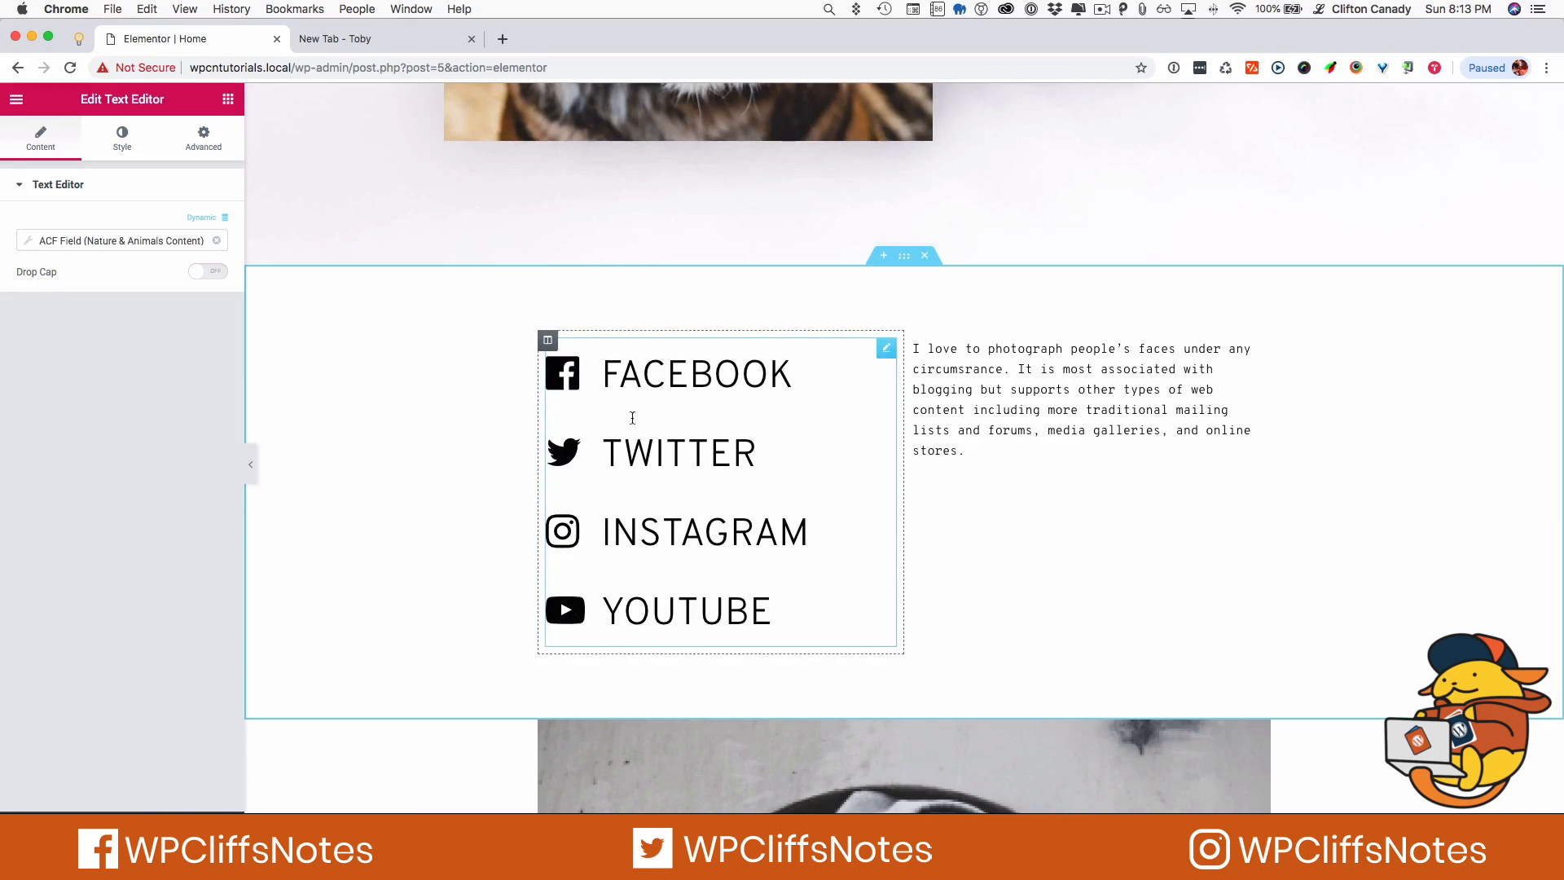
left_click(641, 374)
double_click(641, 374)
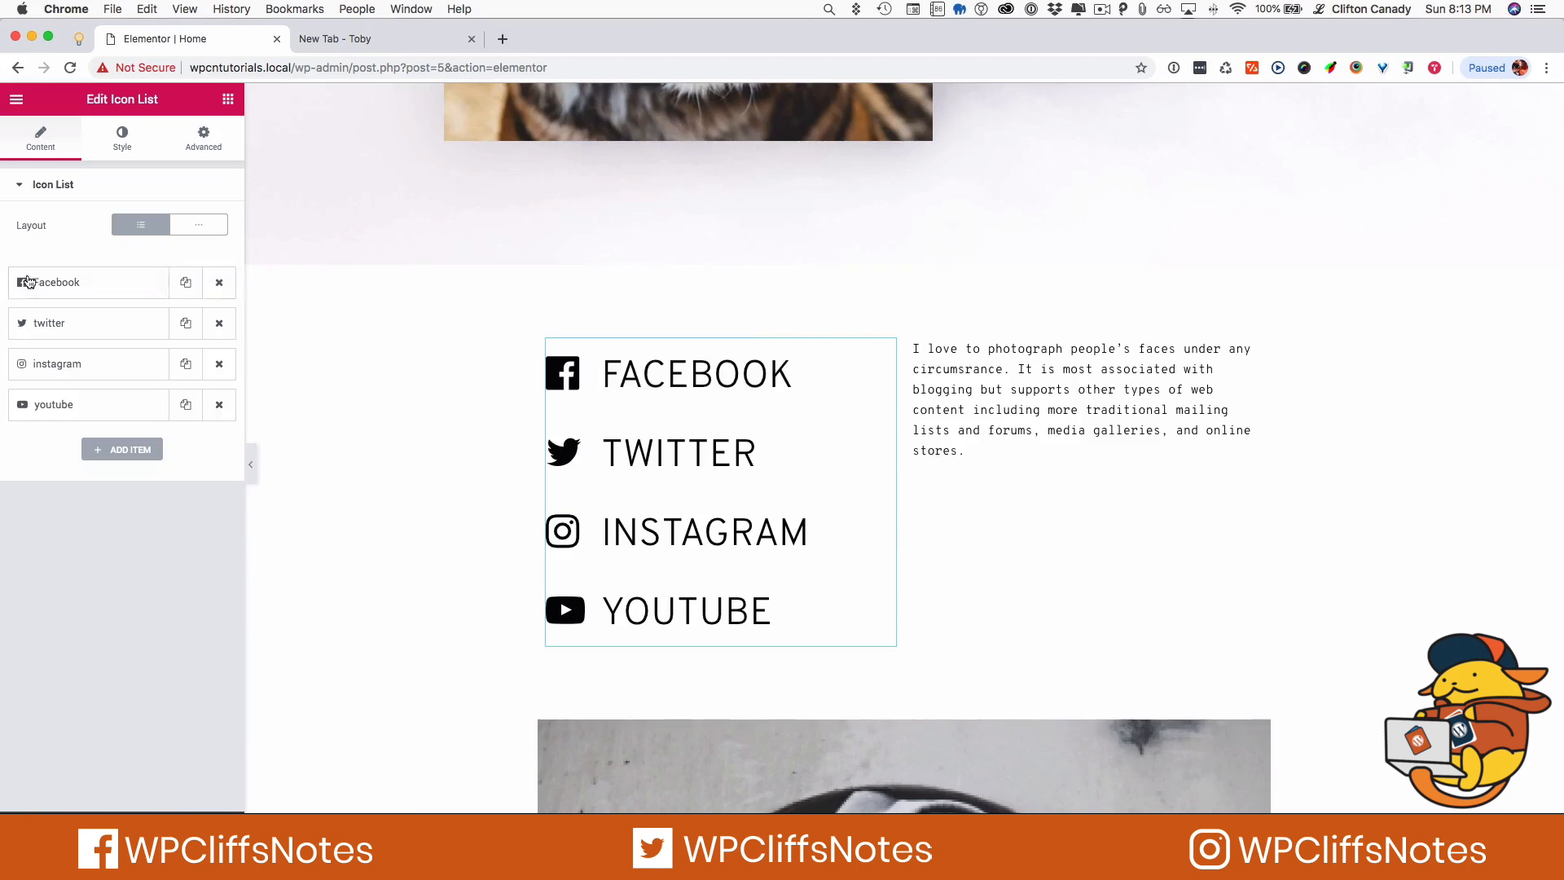
left_click(86, 285)
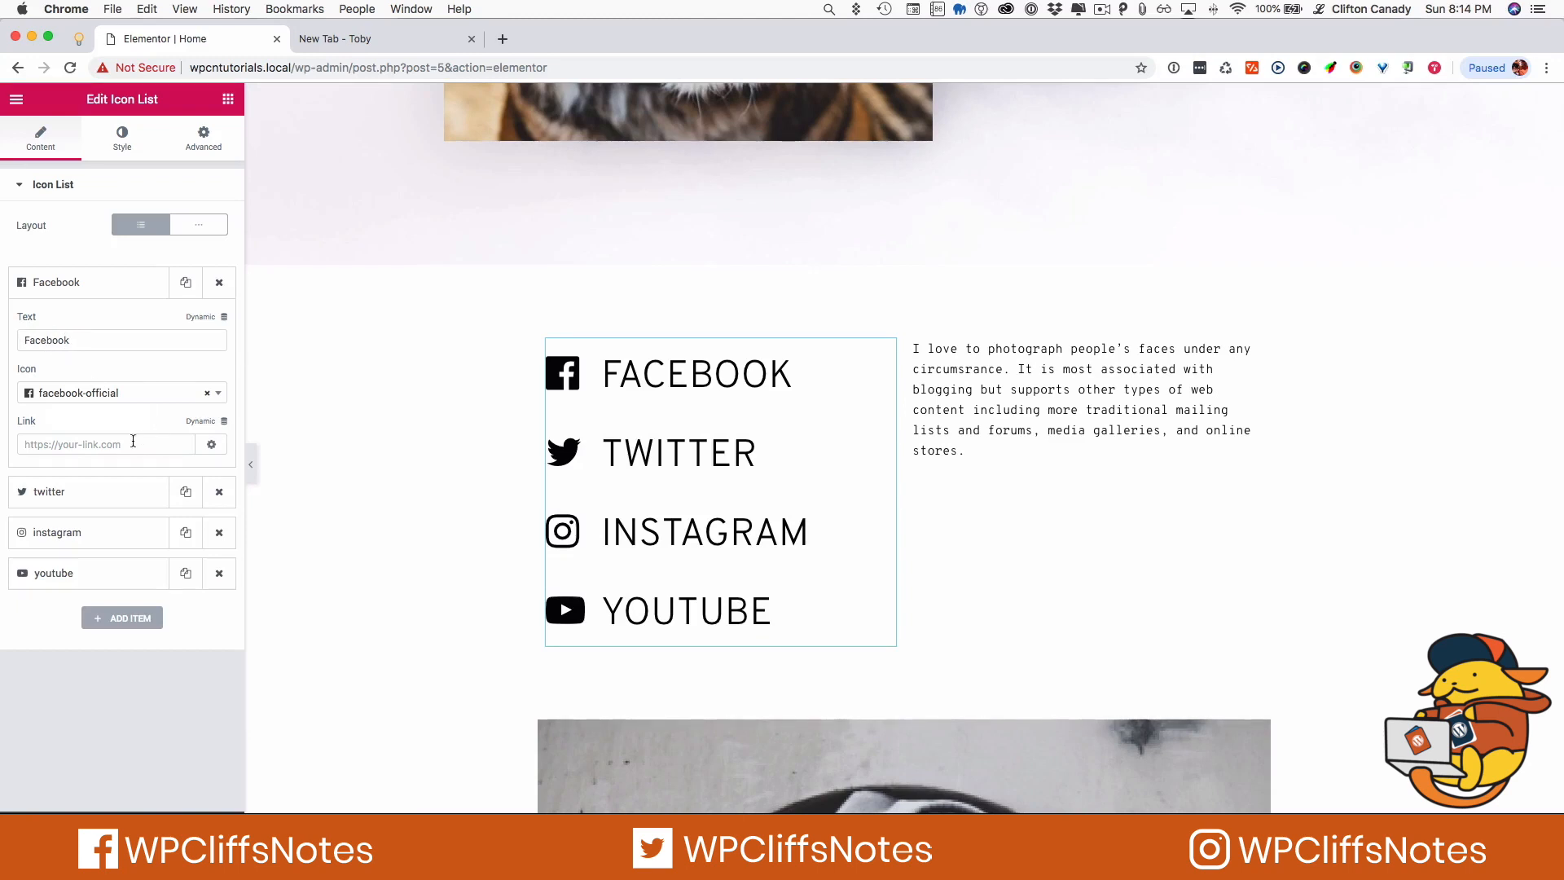
left_click(203, 424)
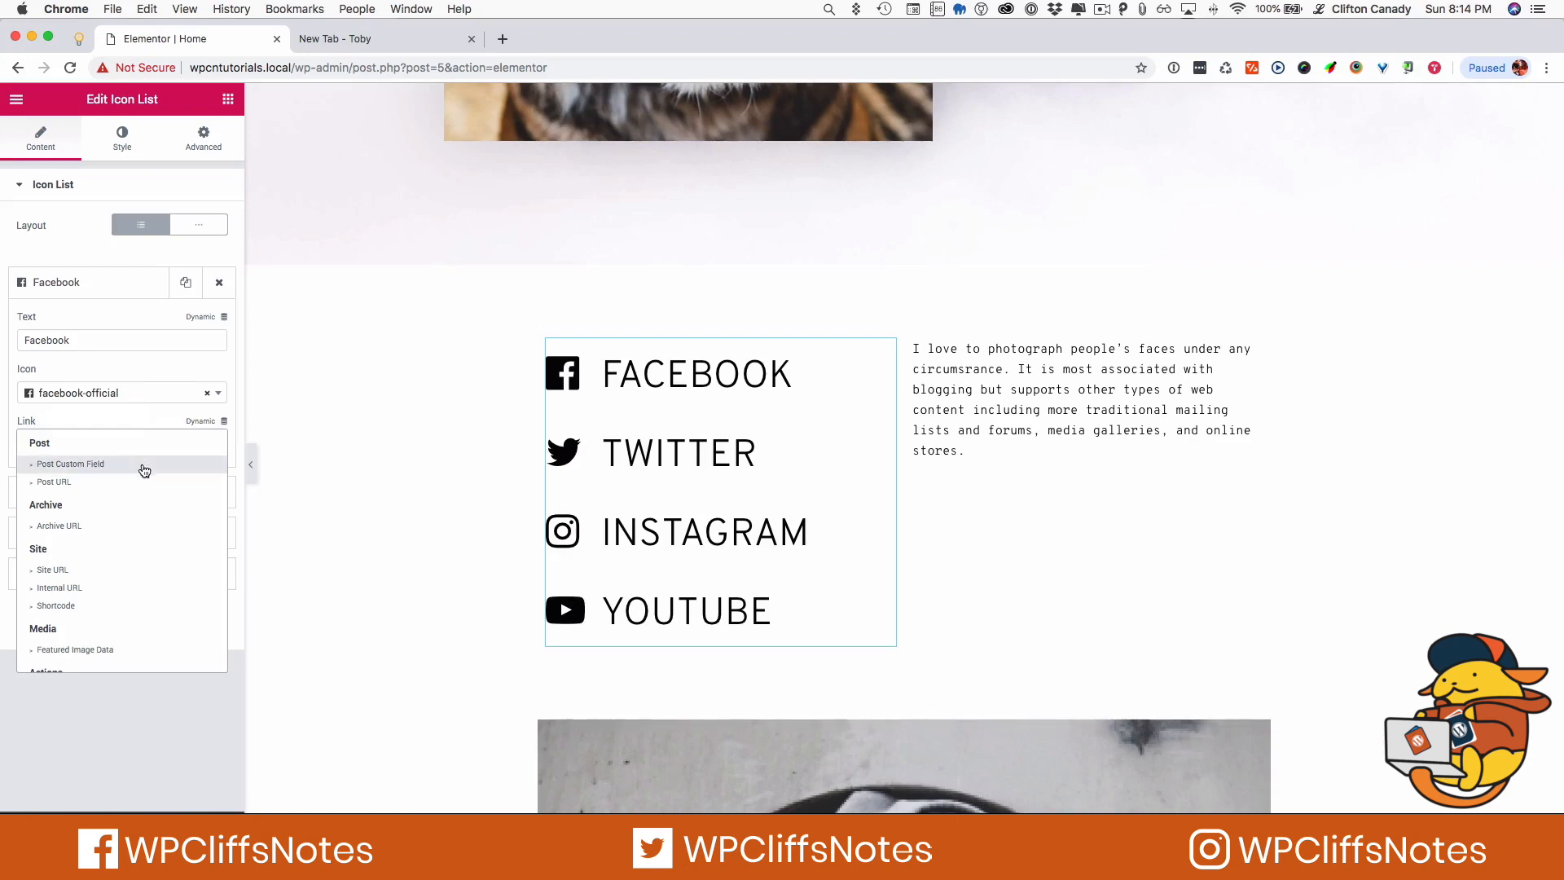
scroll(104, 601, "down", 5)
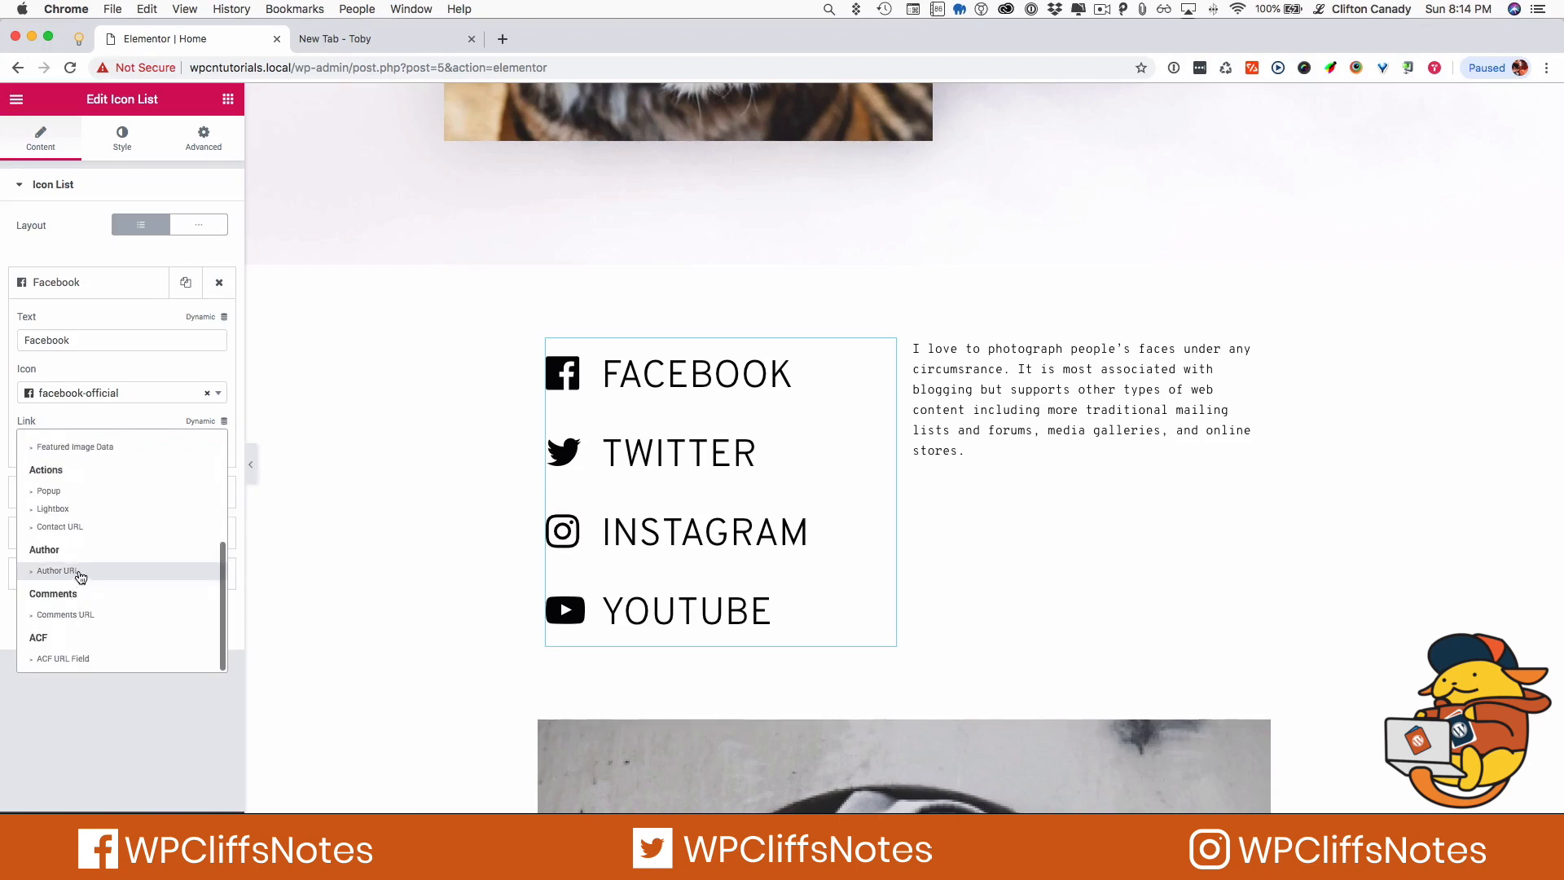
left_click(50, 659)
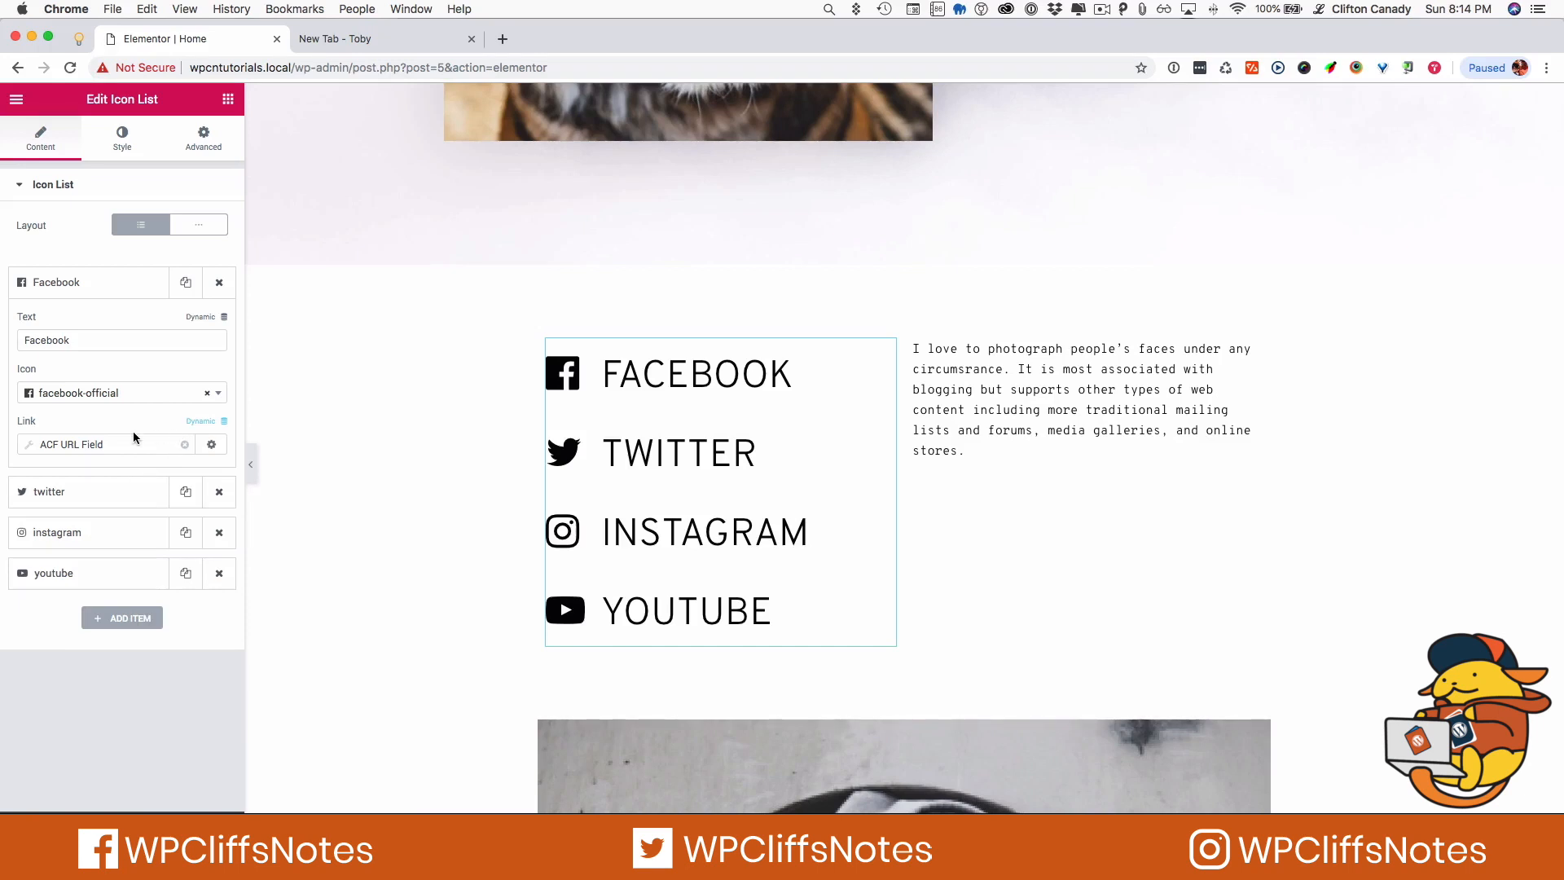
left_click(33, 444)
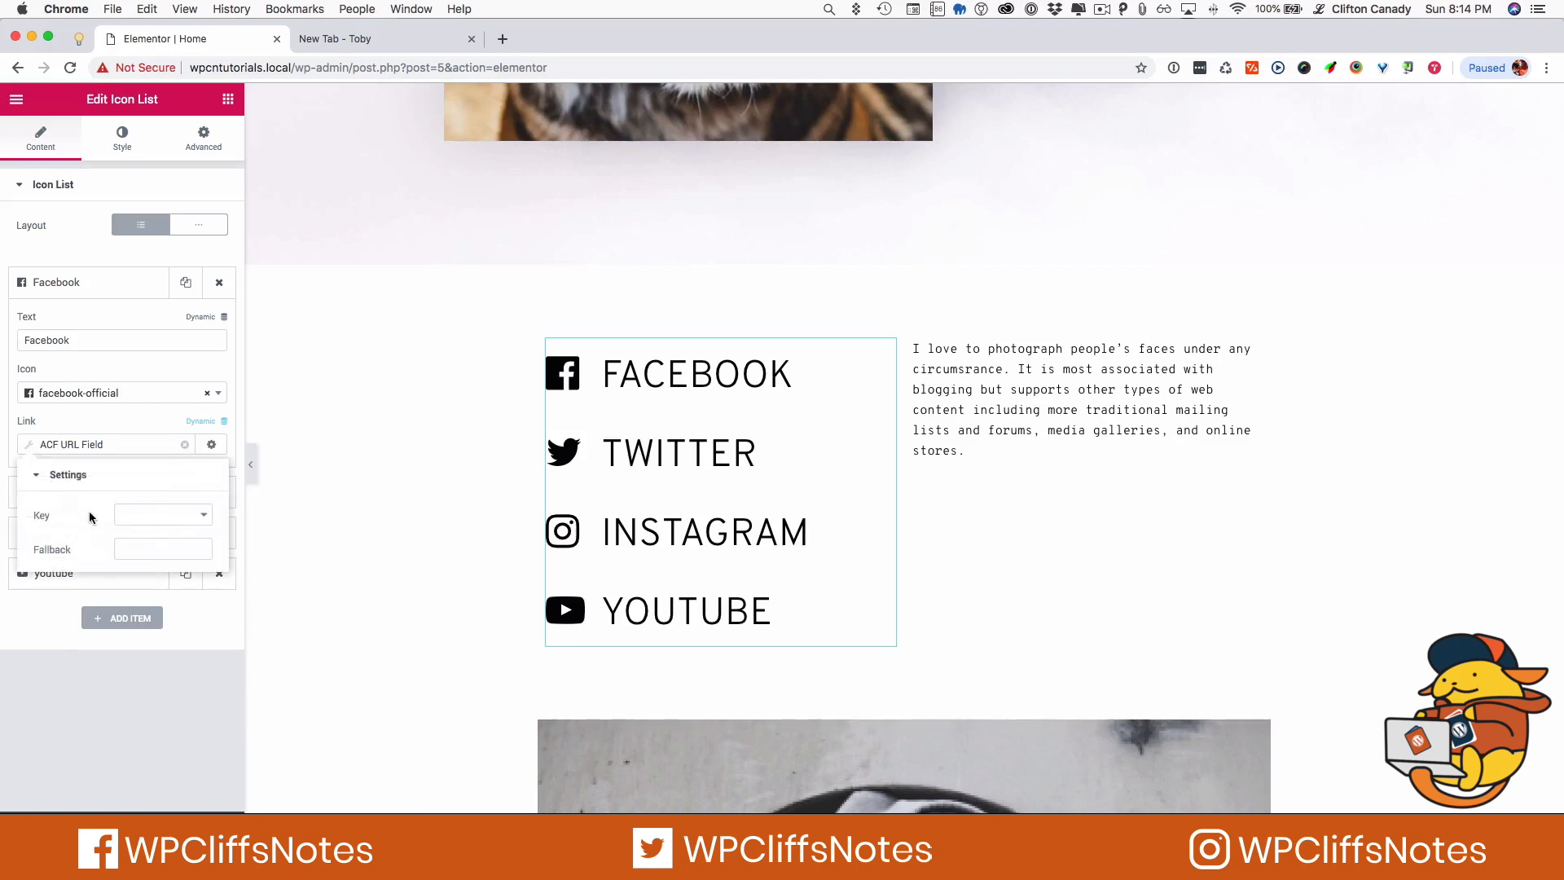
left_click(143, 520)
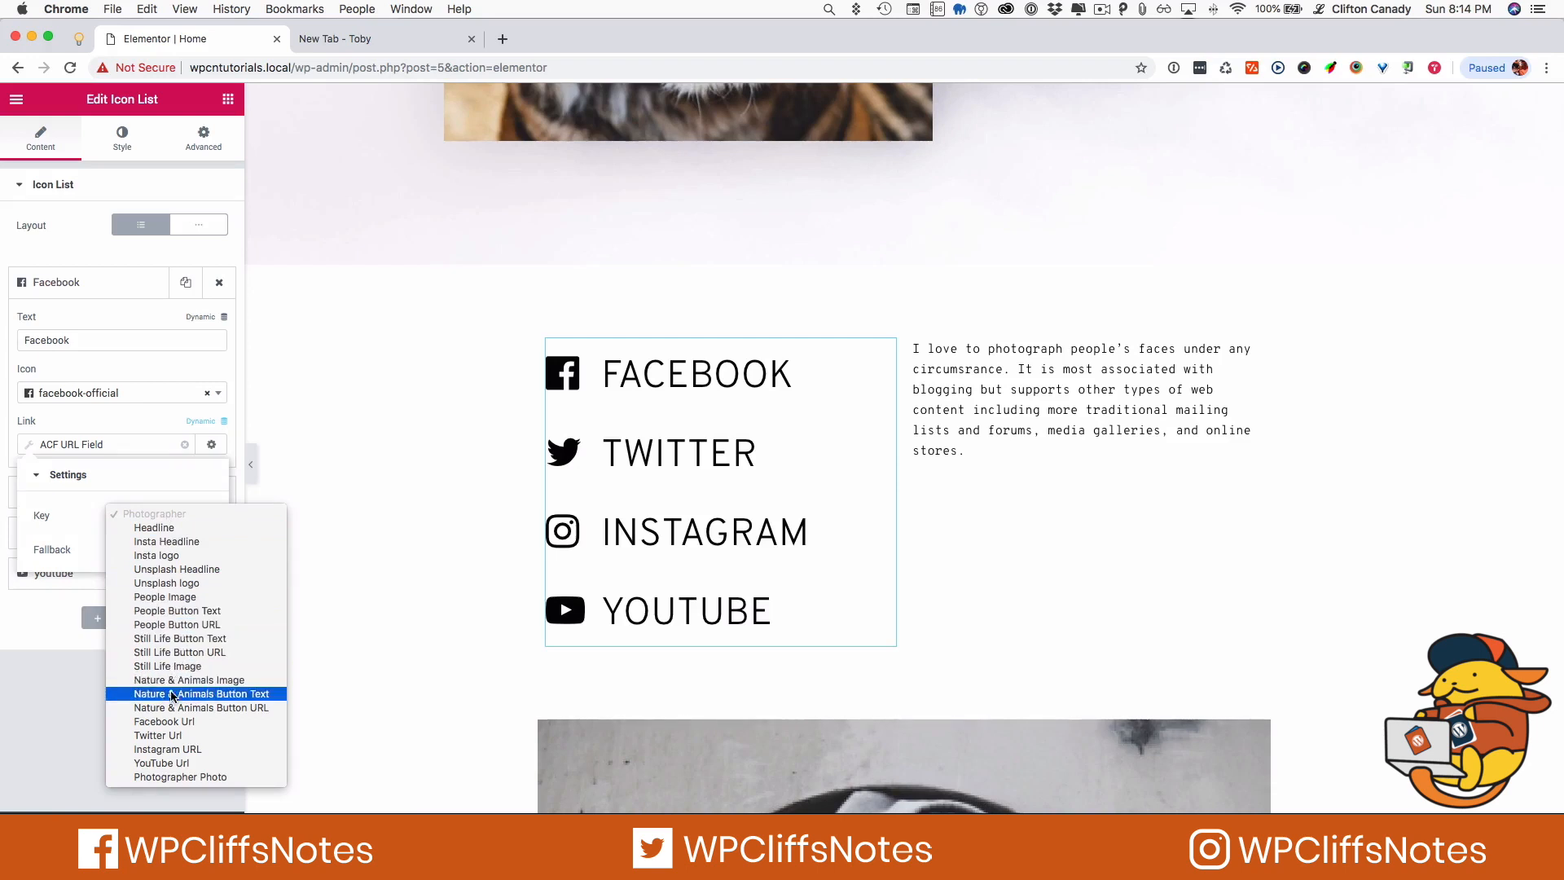
left_click(157, 723)
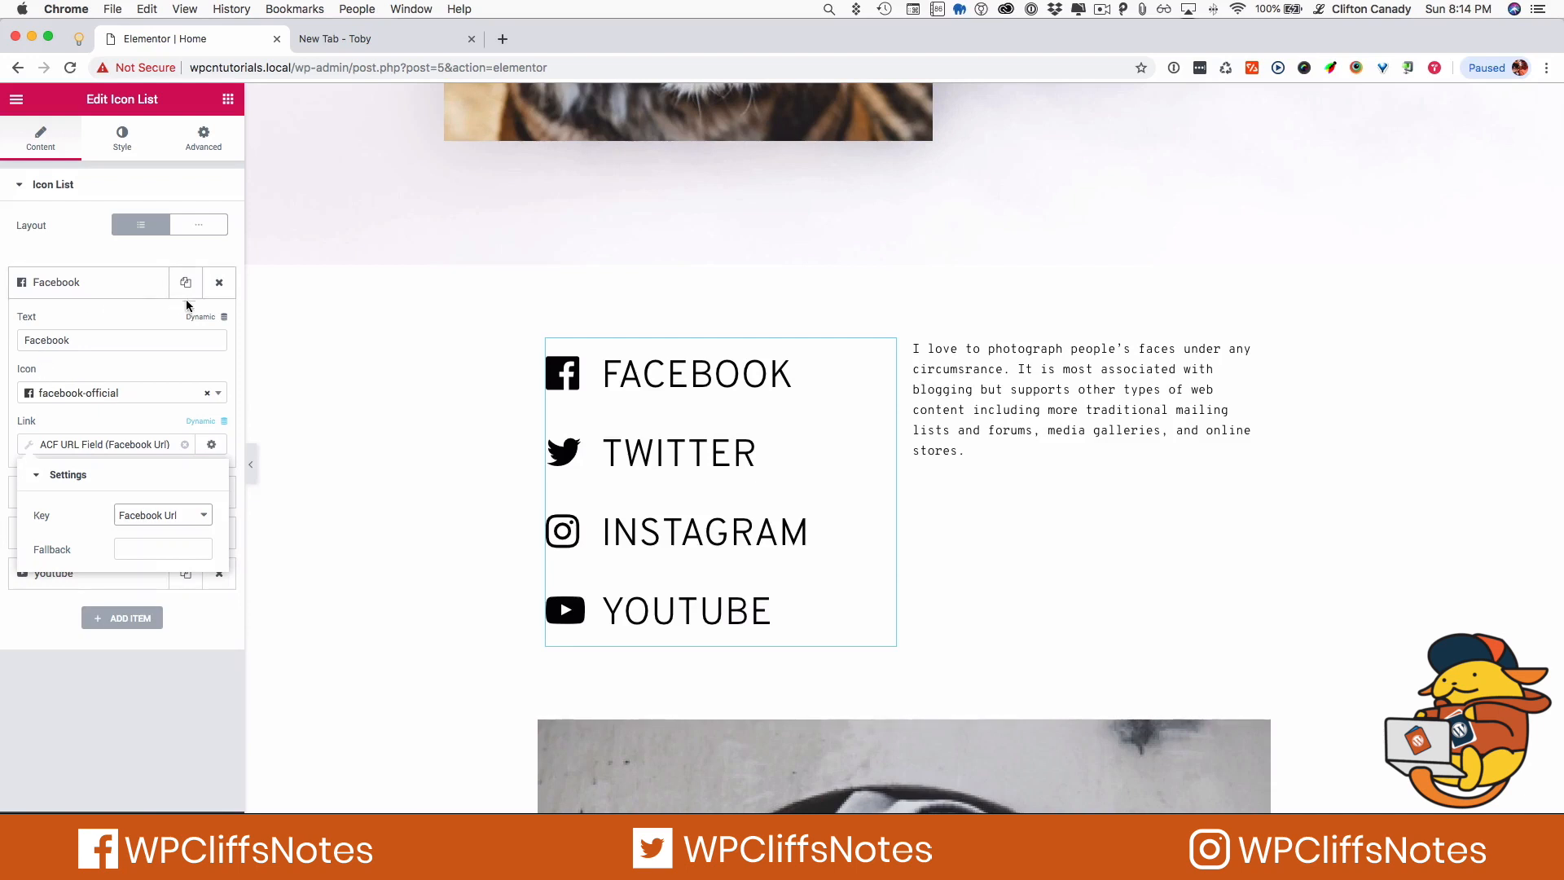
left_click(134, 287)
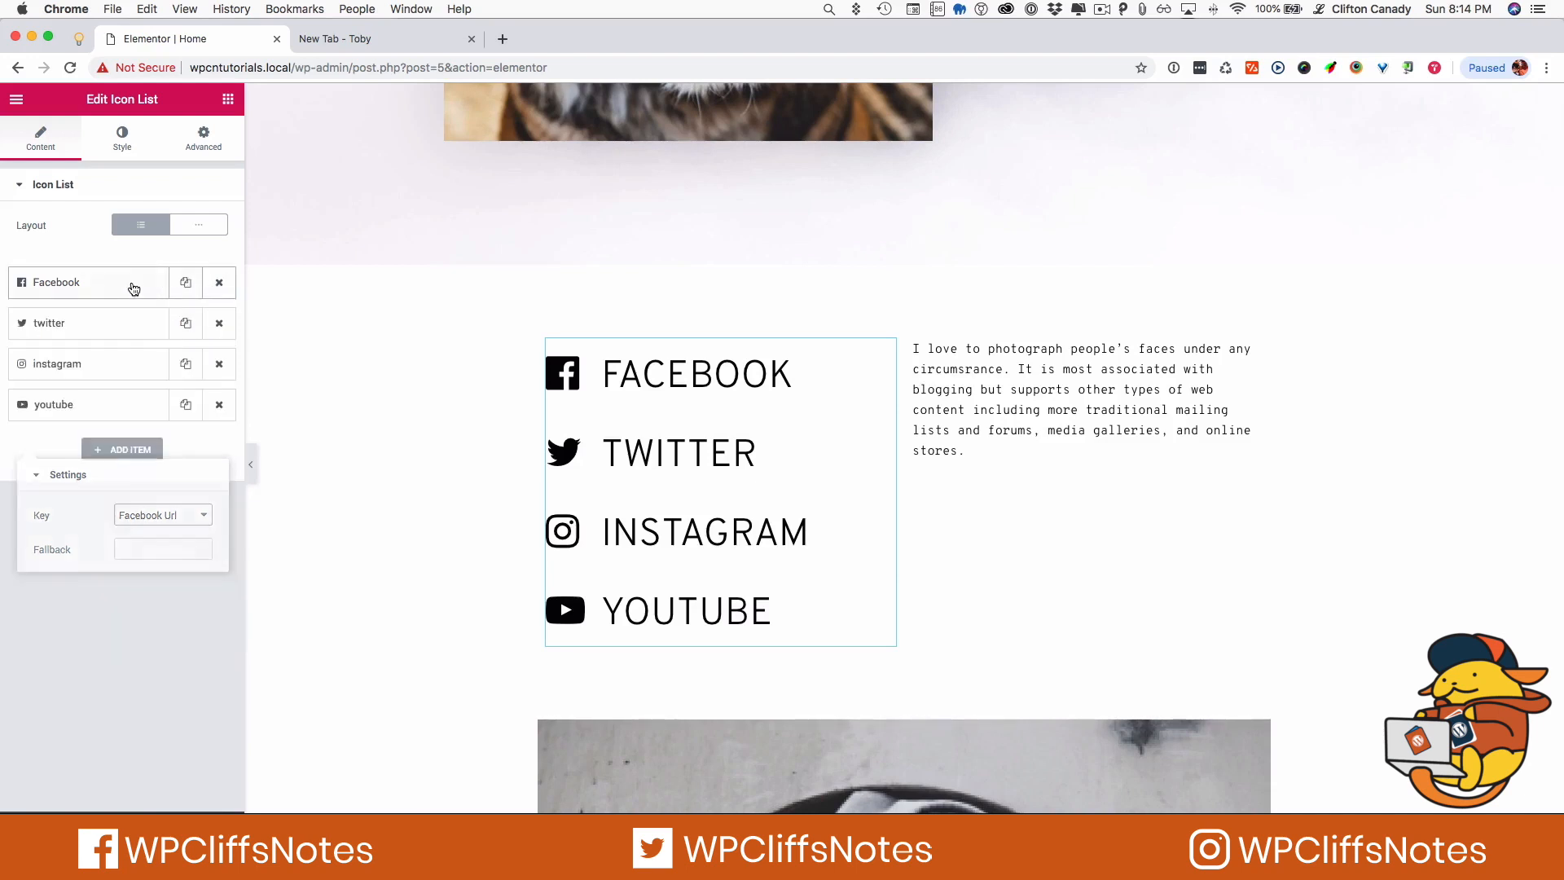
Link the twitter item's link in the social icon list to an ACF URL Field with the key Twitter Url
left_click(123, 328)
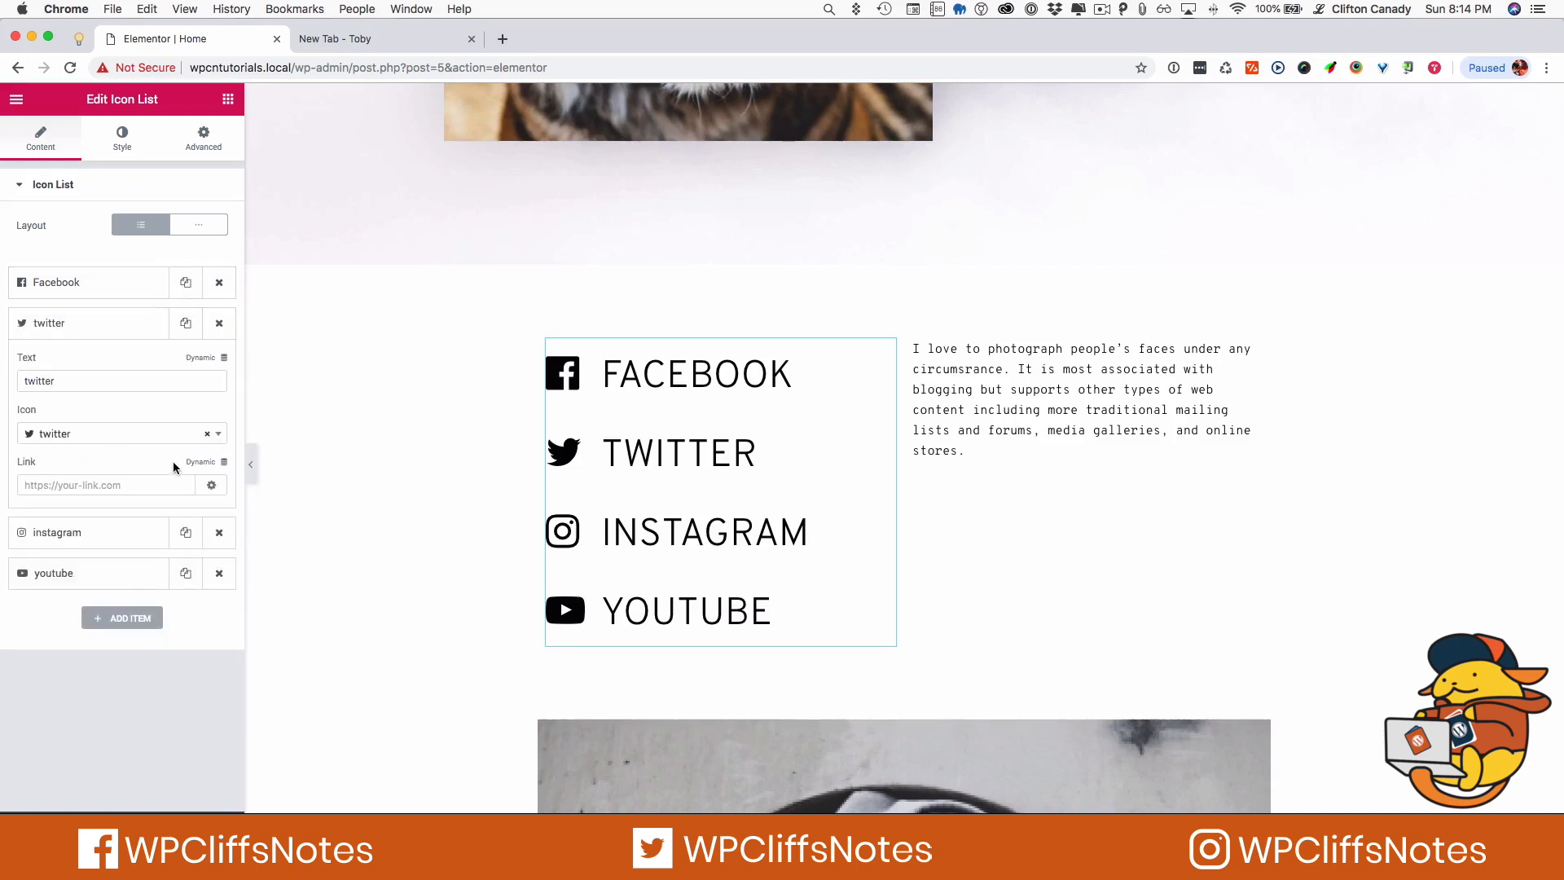
left_click(206, 462)
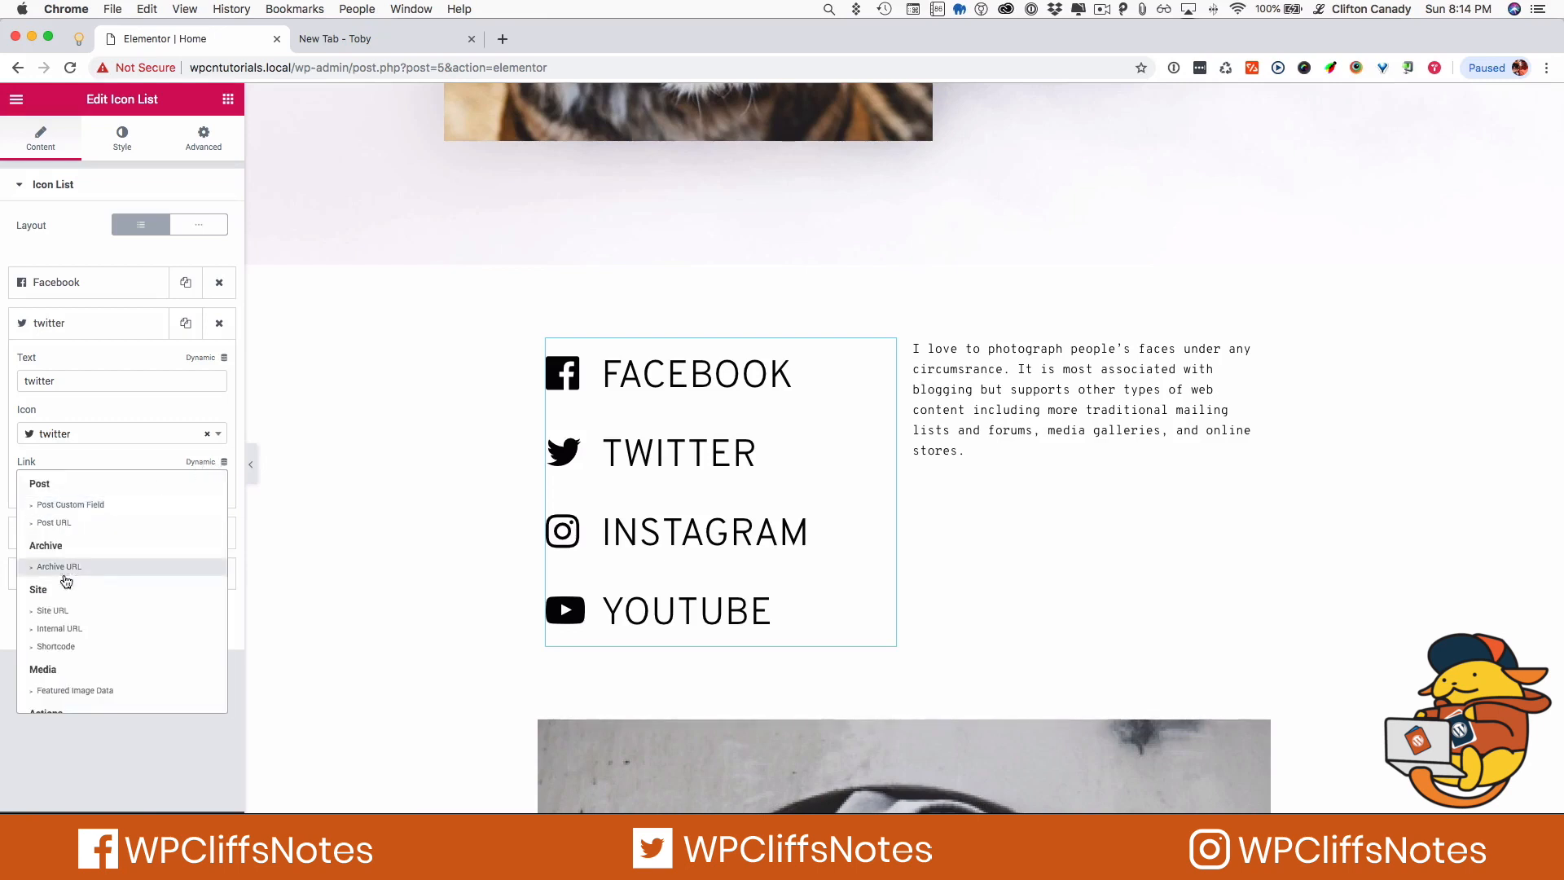
scroll(67, 696, "down", 5)
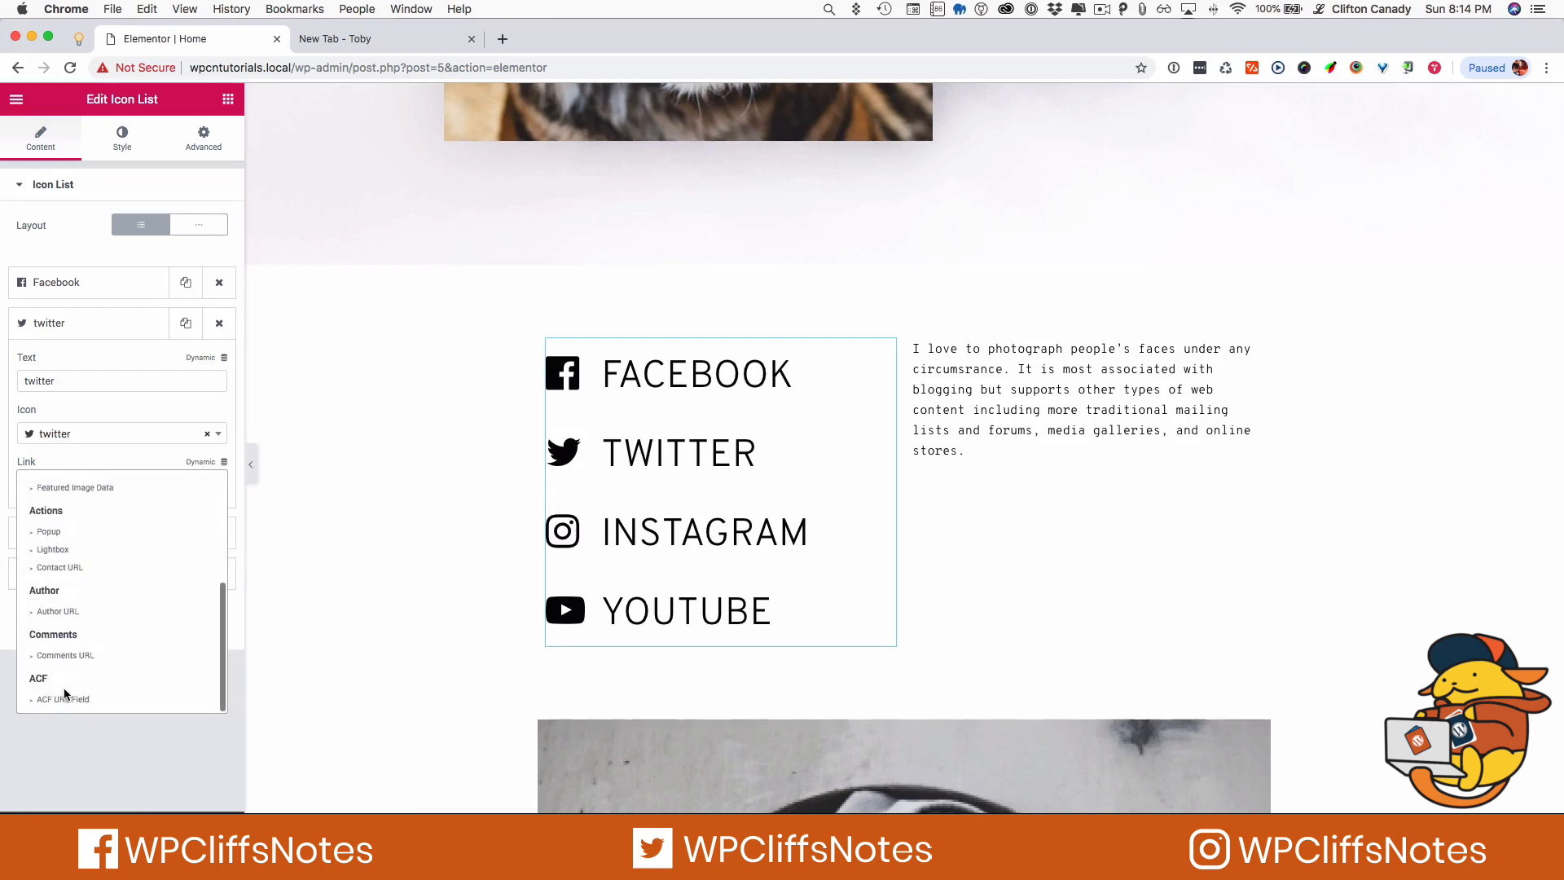
left_click(70, 700)
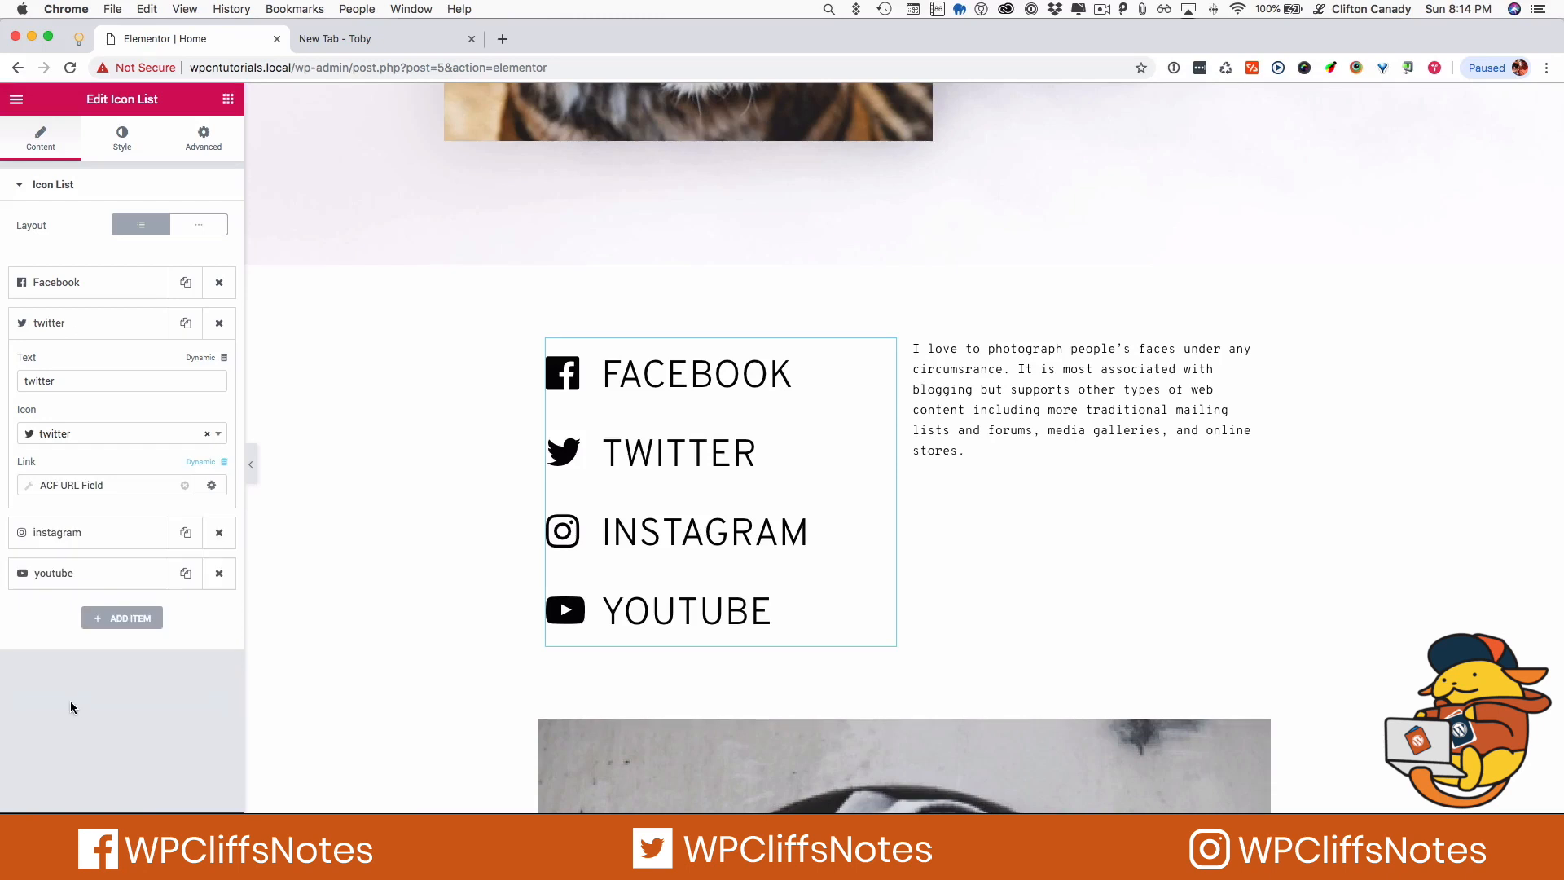
left_click(36, 486)
left_click(134, 557)
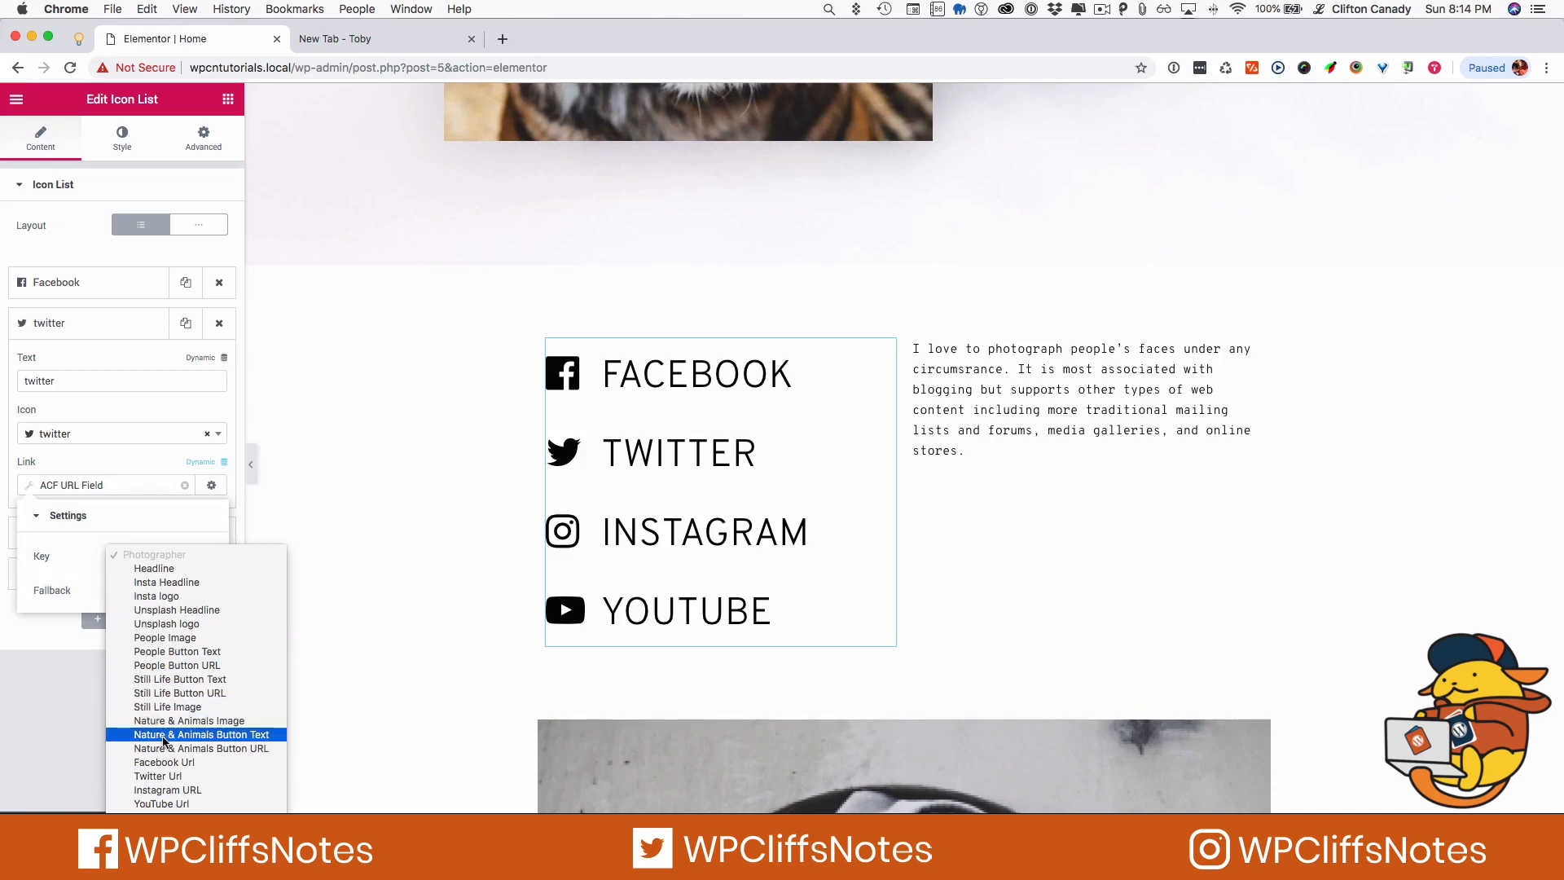
left_click(151, 778)
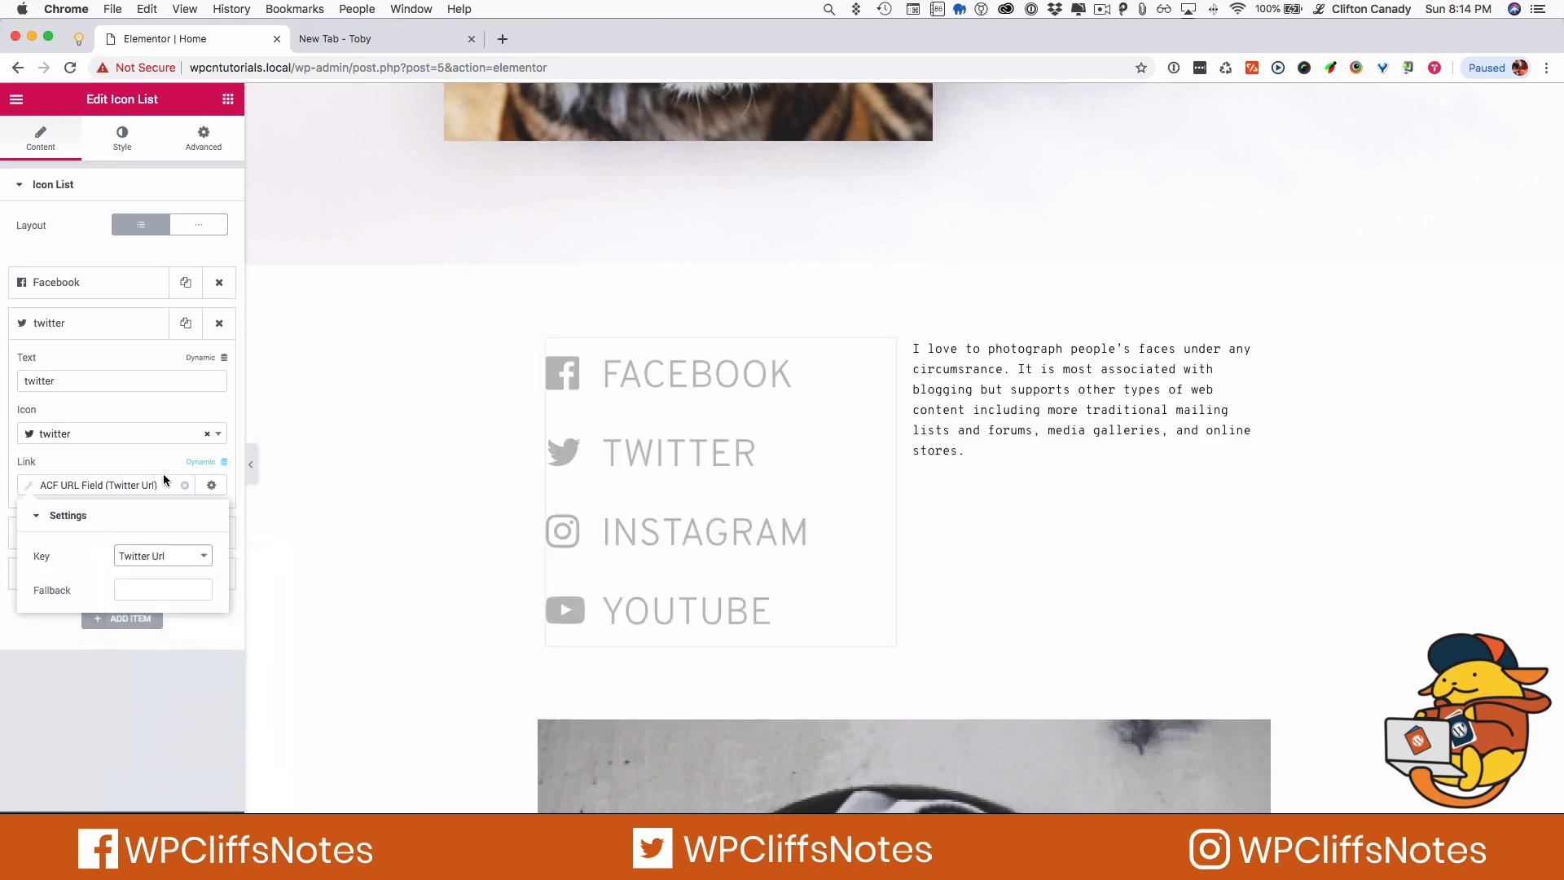
left_click(128, 333)
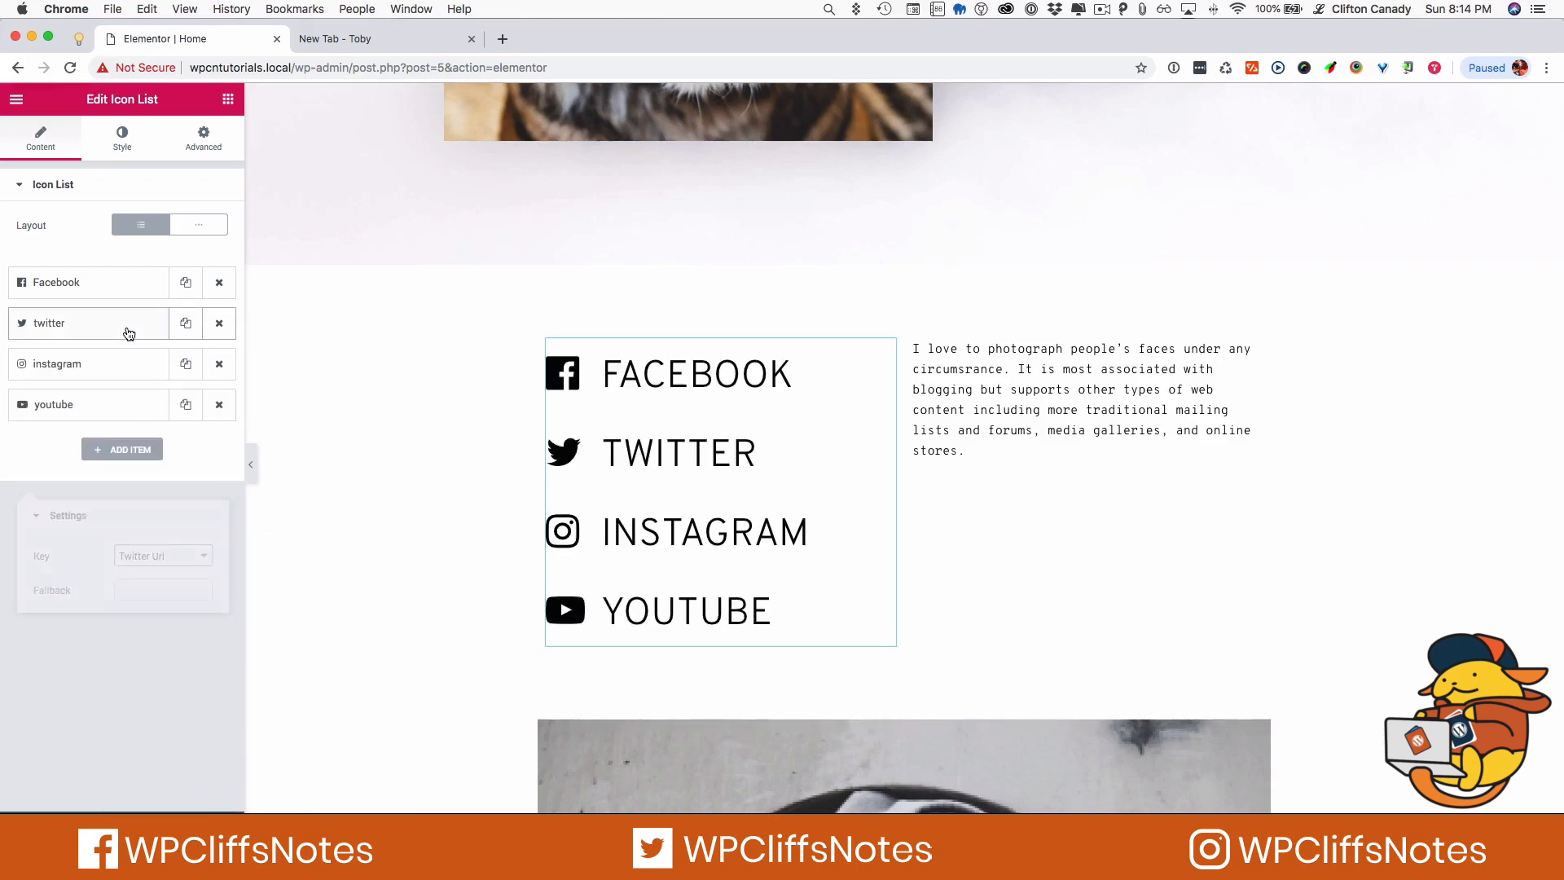
Link the instagram item's link in the social icon list to an ACF URL Field with the key Instagram URL
left_click(118, 368)
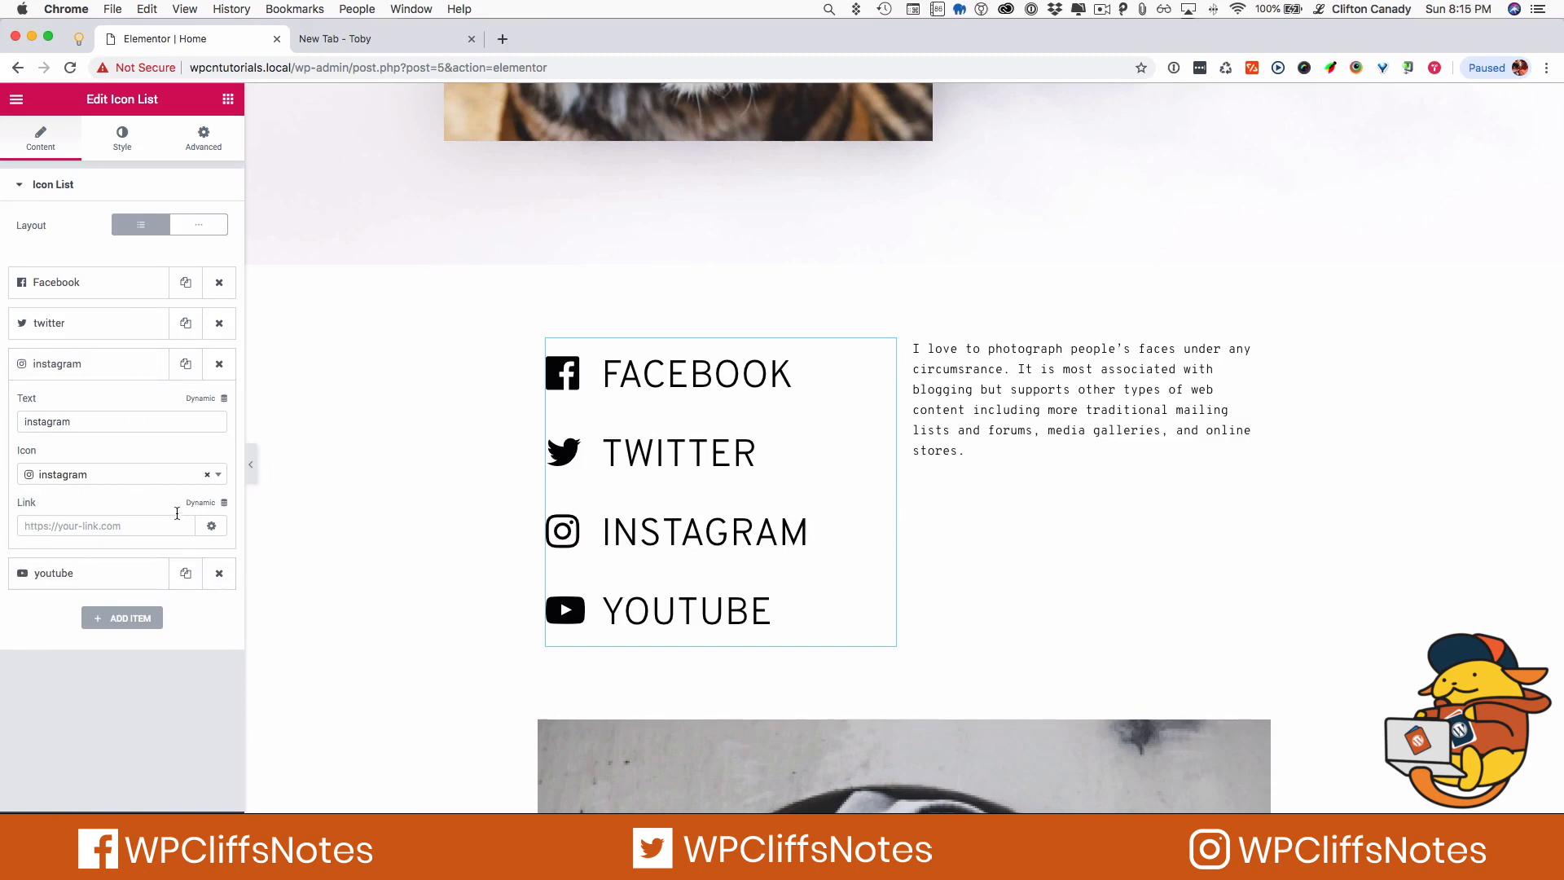
left_click(202, 507)
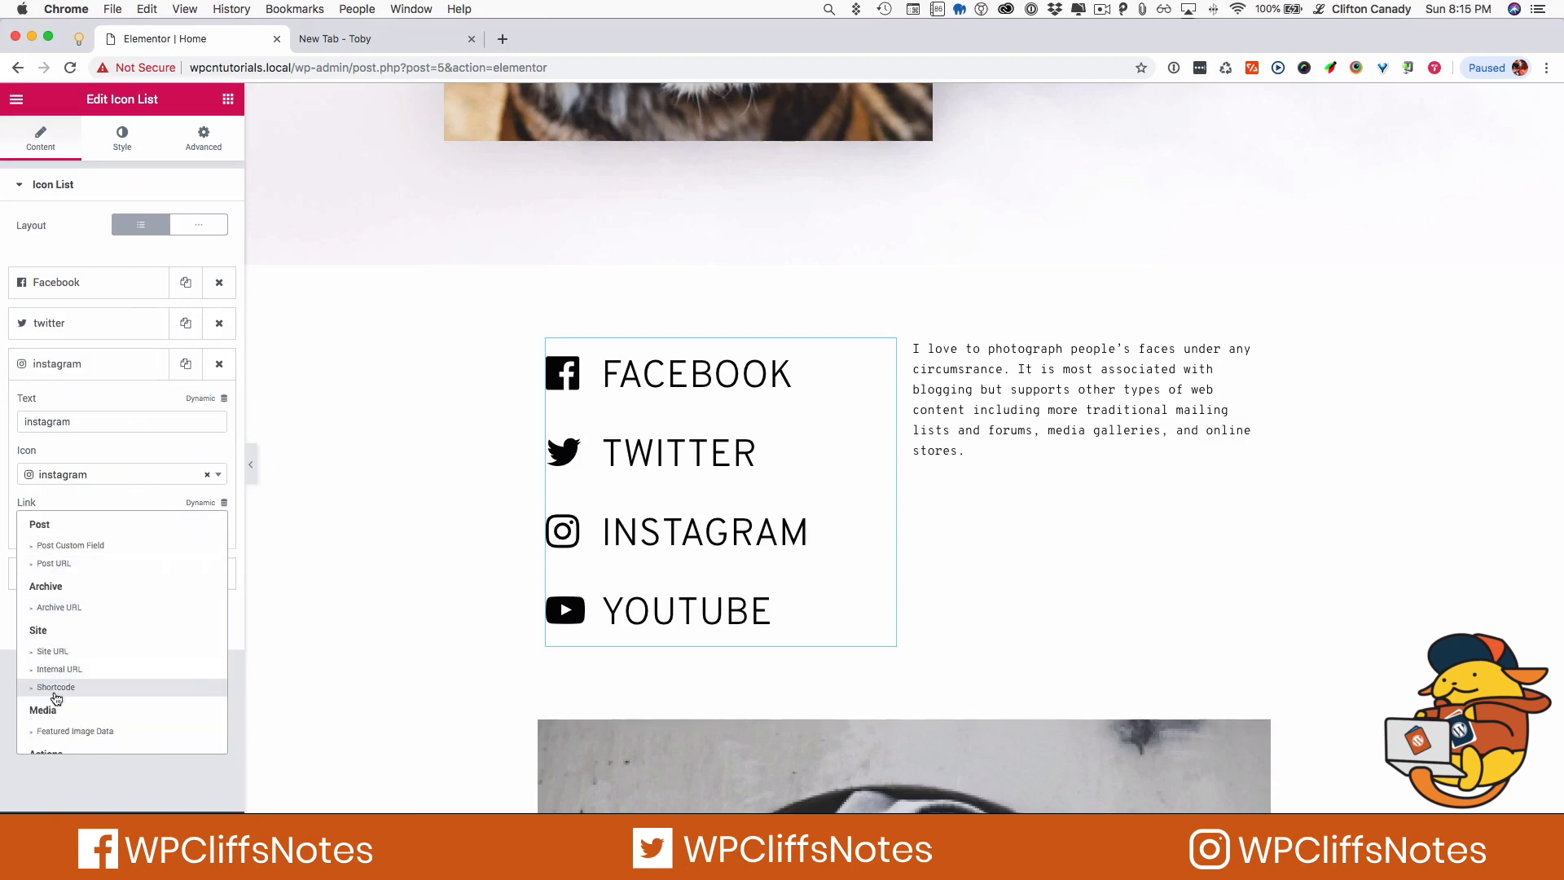
scroll(88, 740, "down", 5)
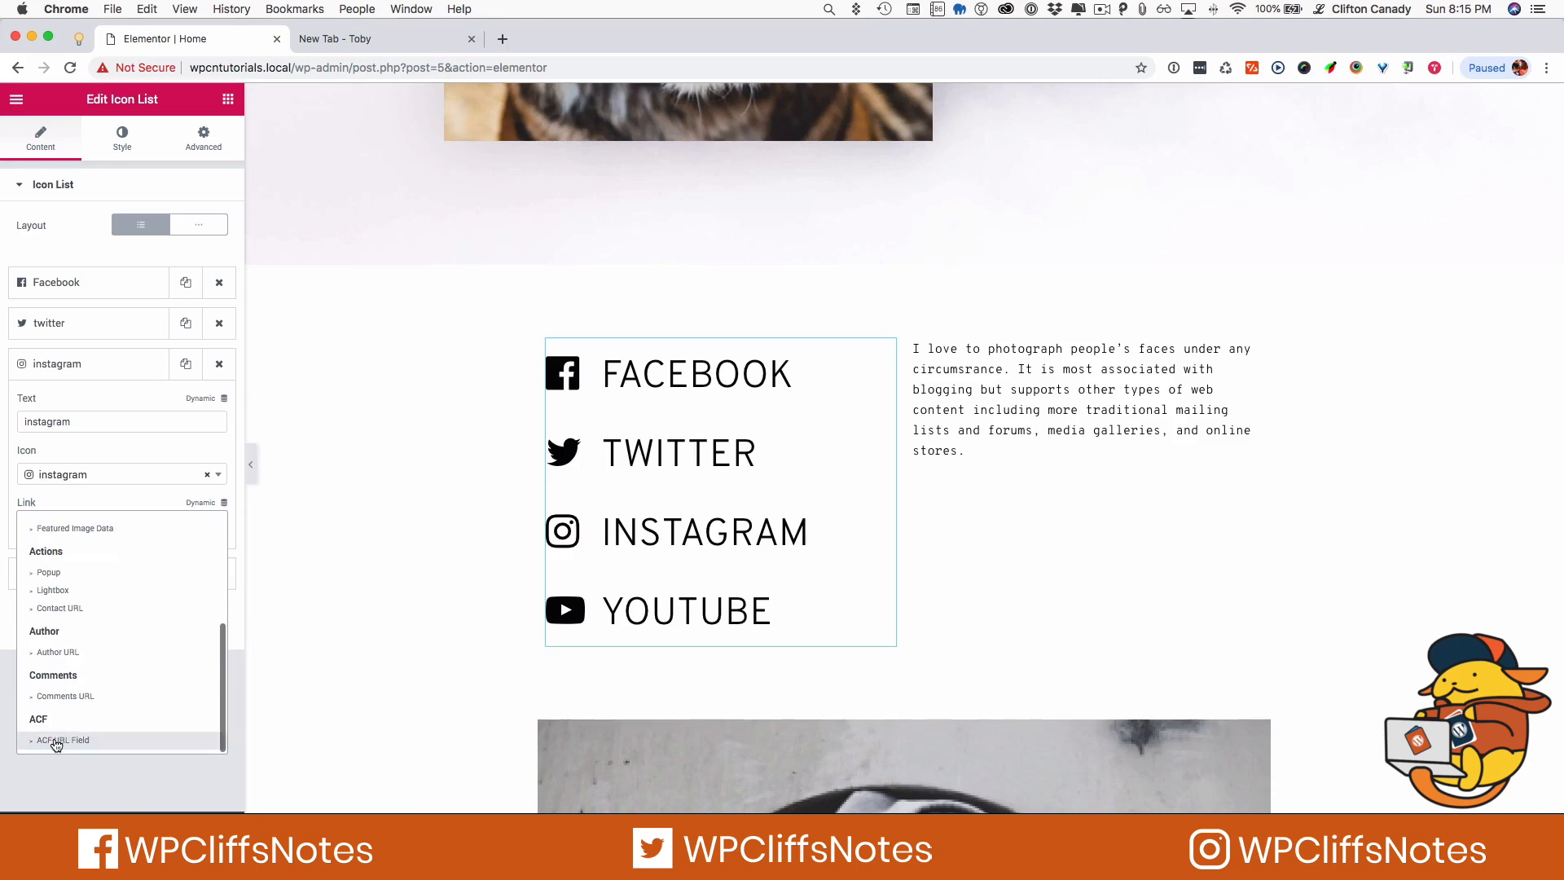
left_click(58, 738)
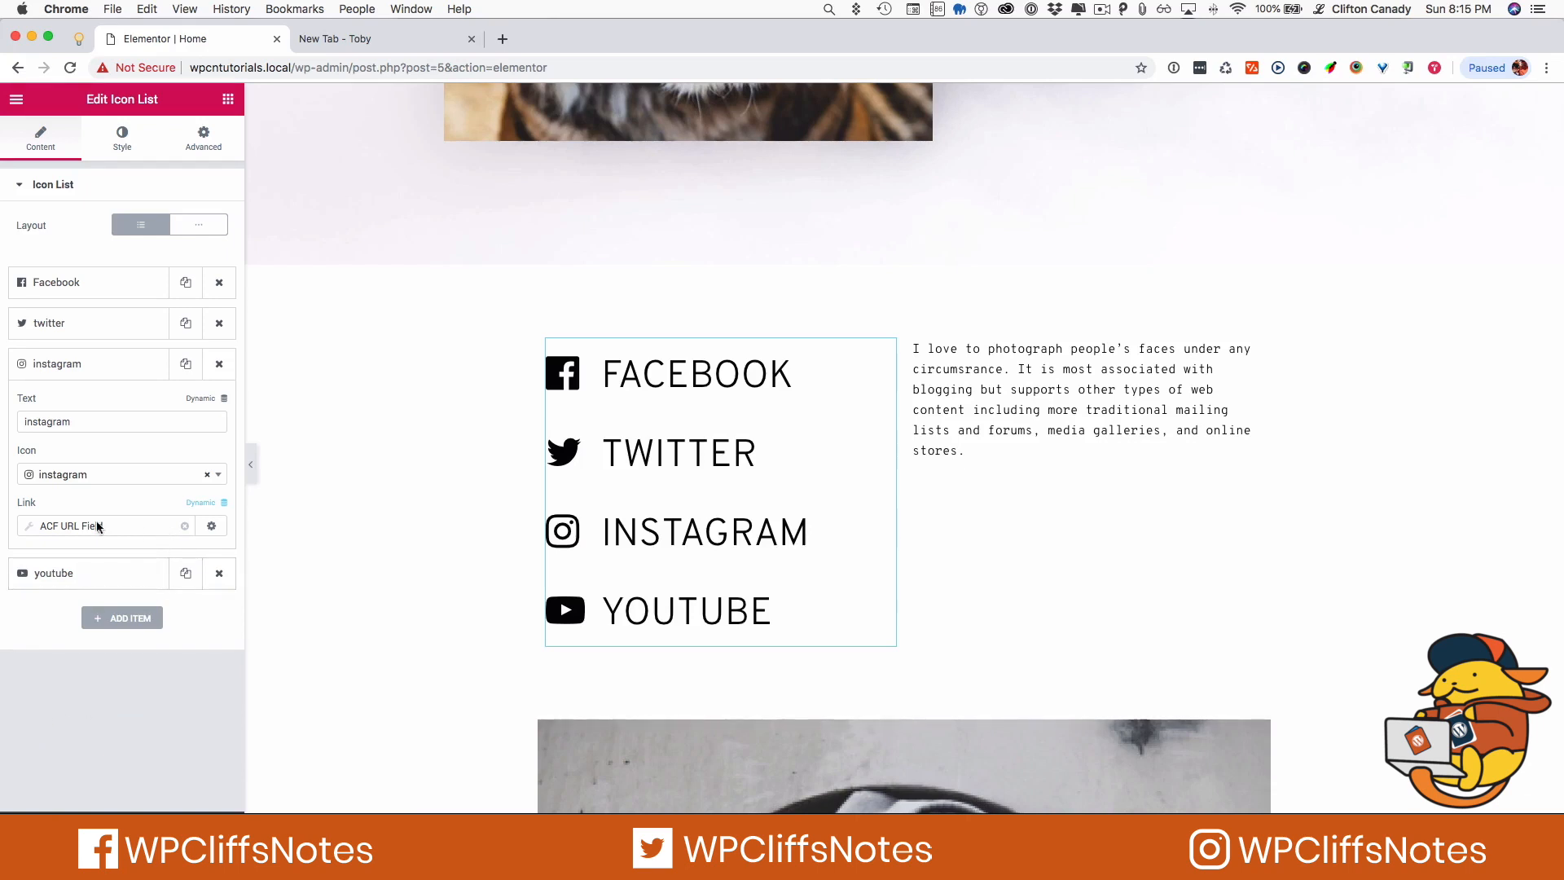
left_click(24, 525)
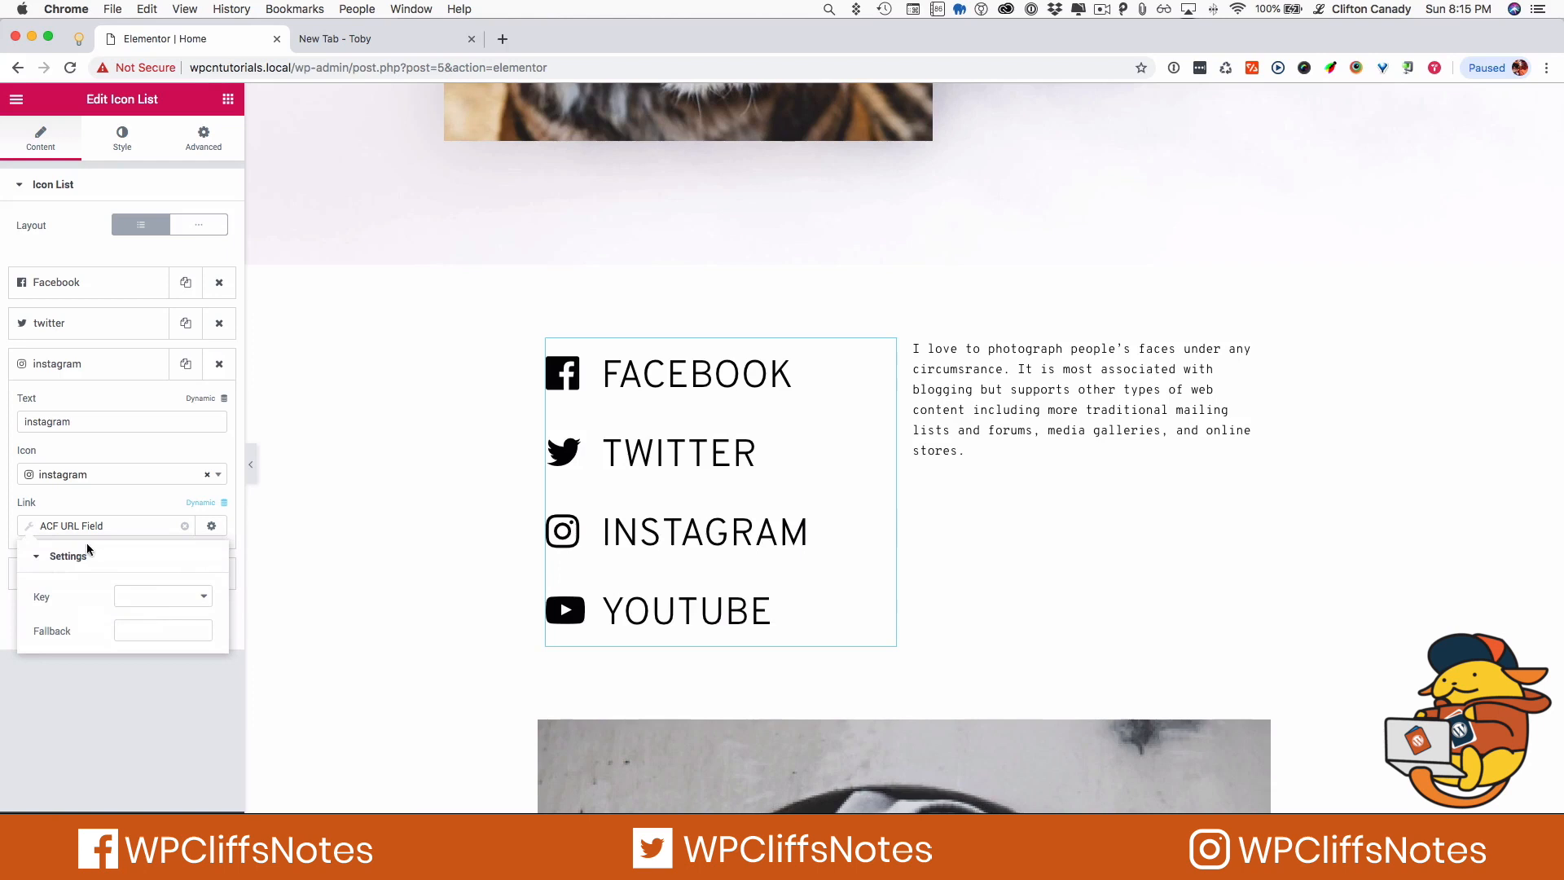
left_click(167, 604)
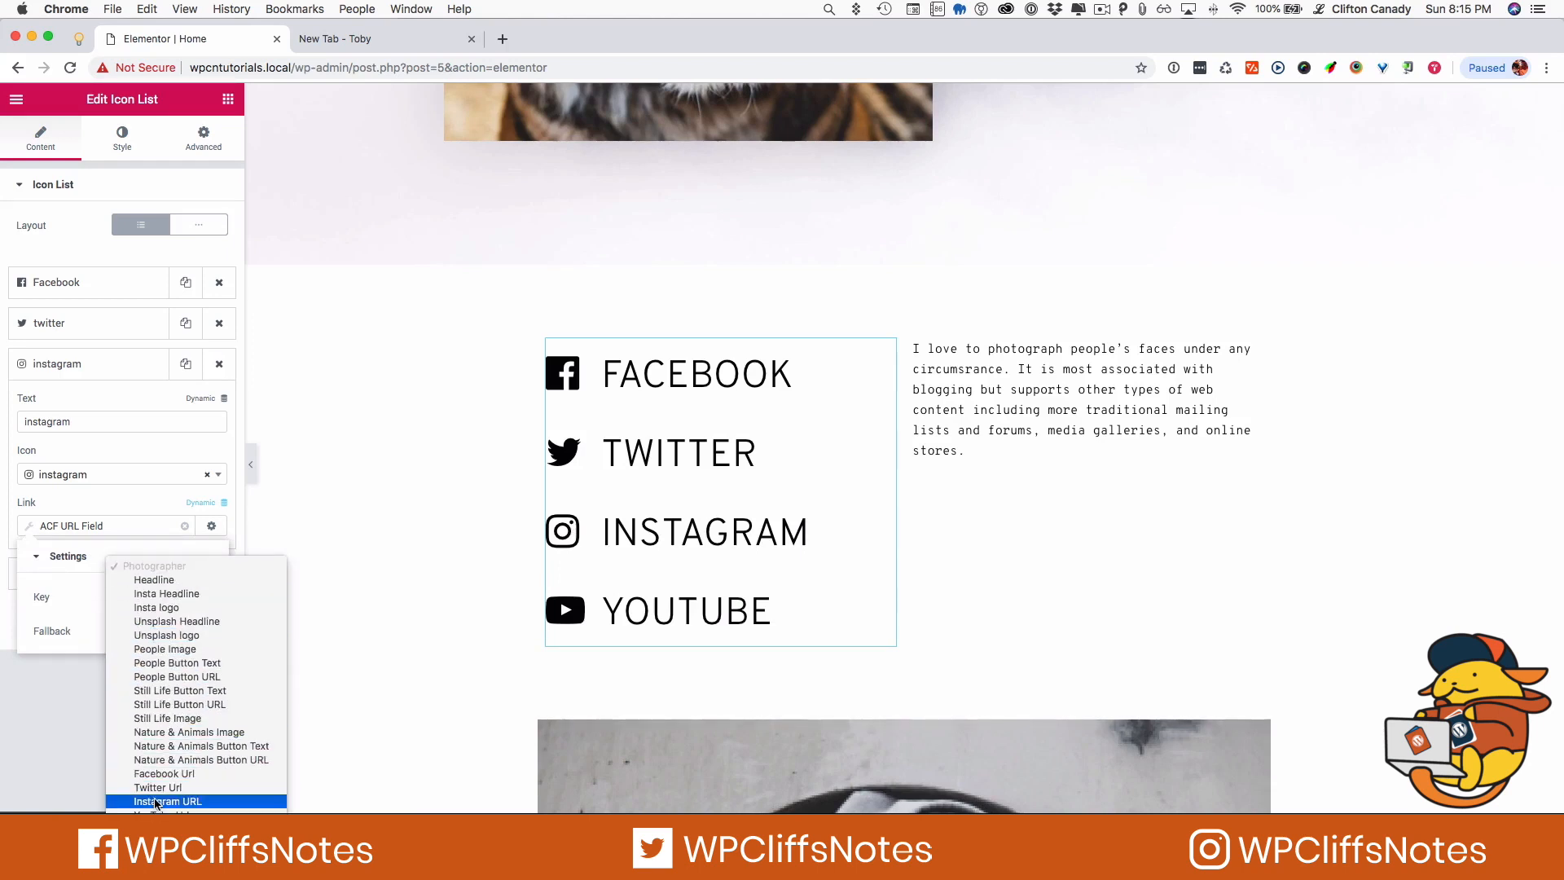
left_click(154, 802)
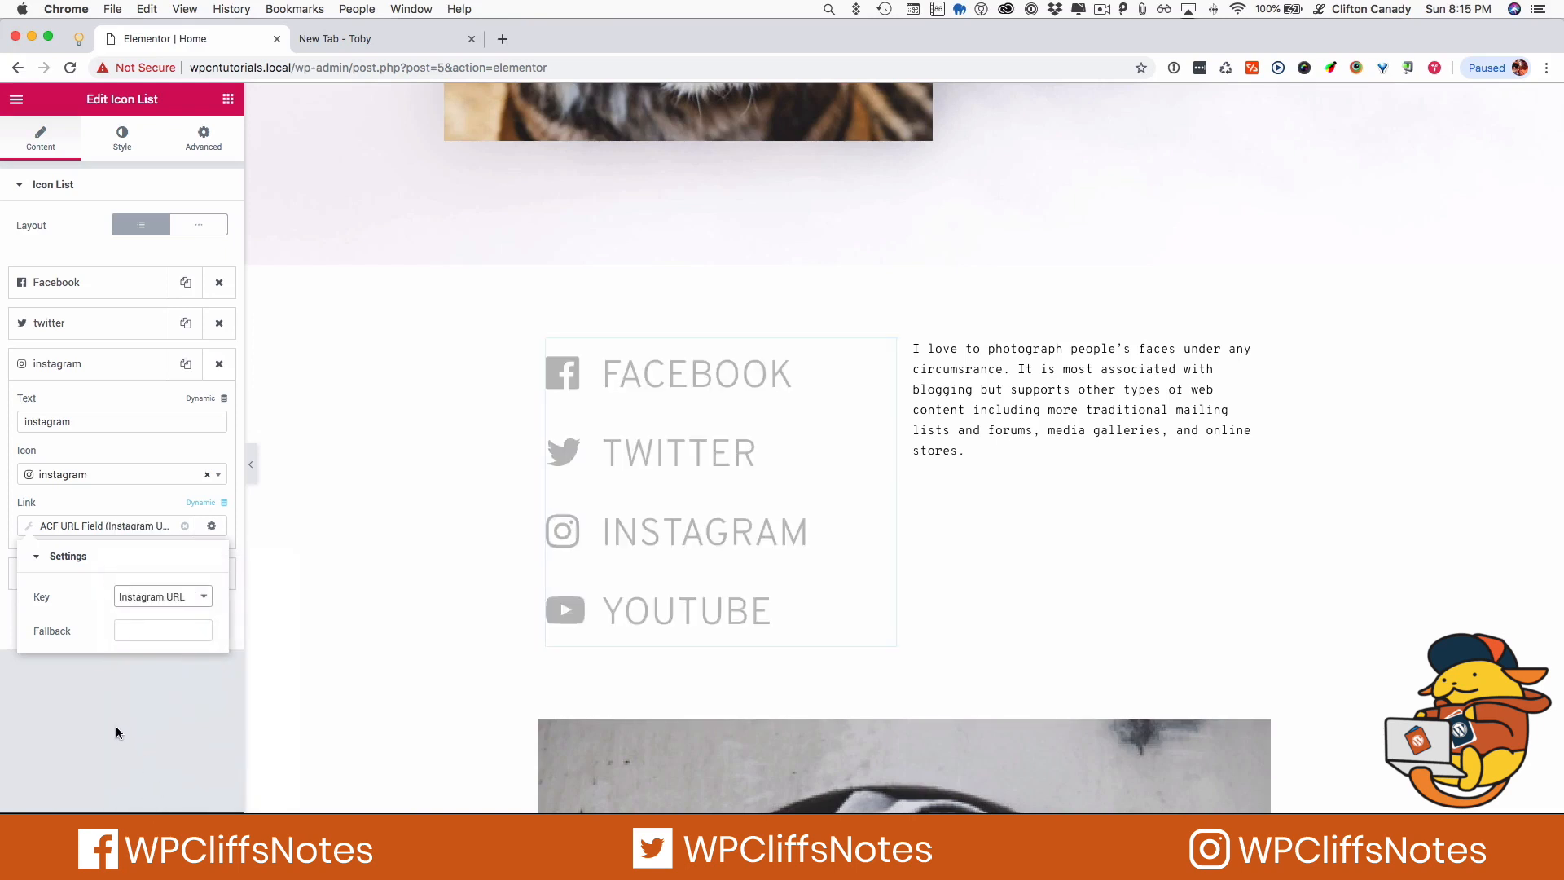
left_click(61, 324)
left_click(64, 332)
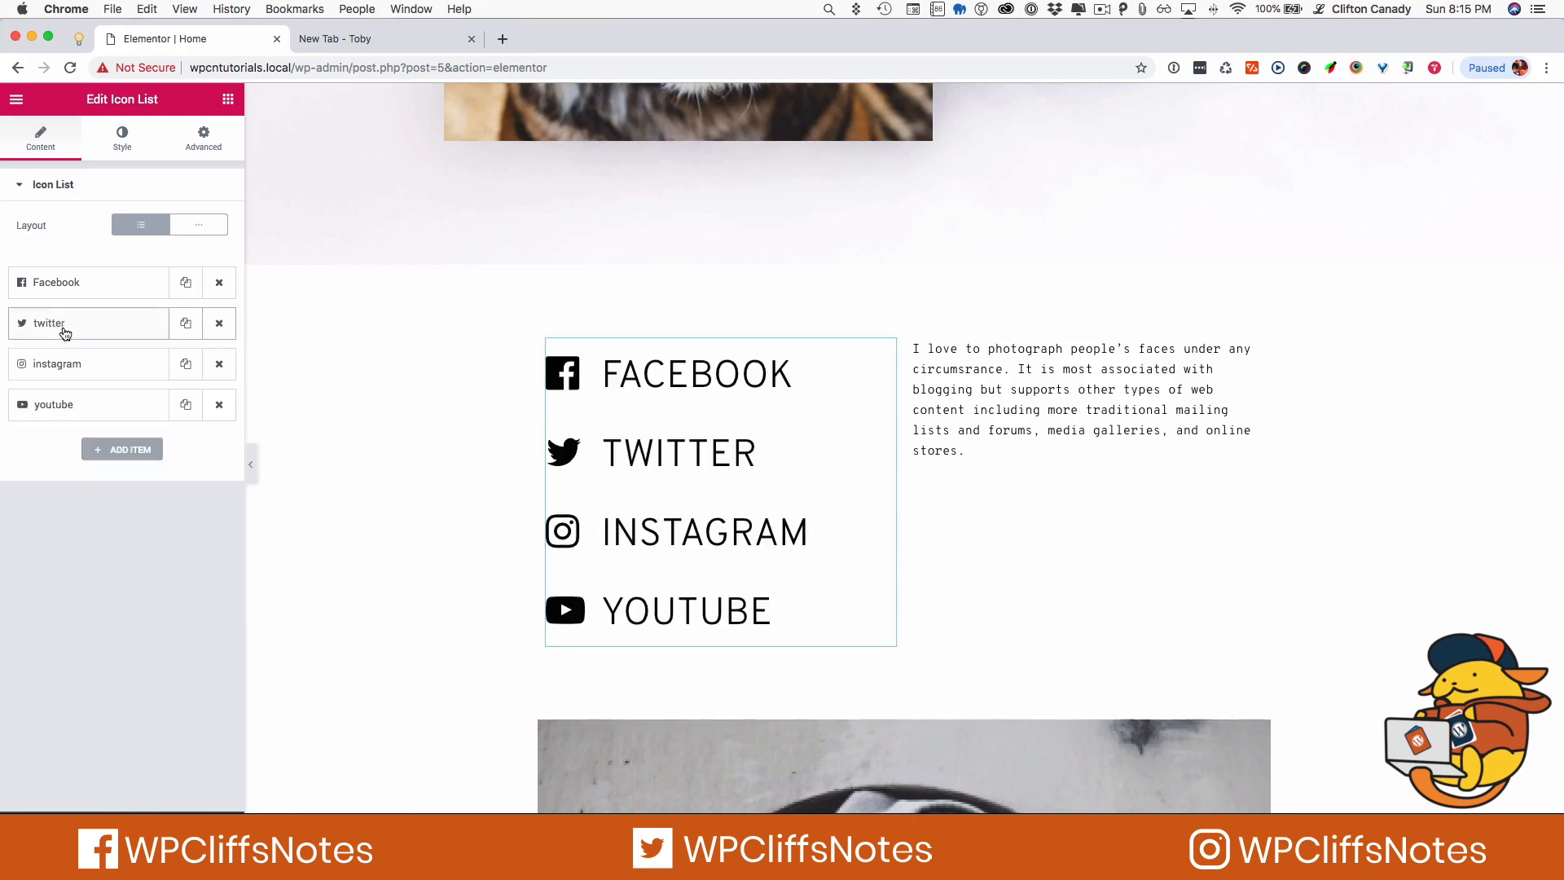
Link the youtube item's link in the social icon list to an ACF URL Field with the key YouTube Url
left_click(73, 410)
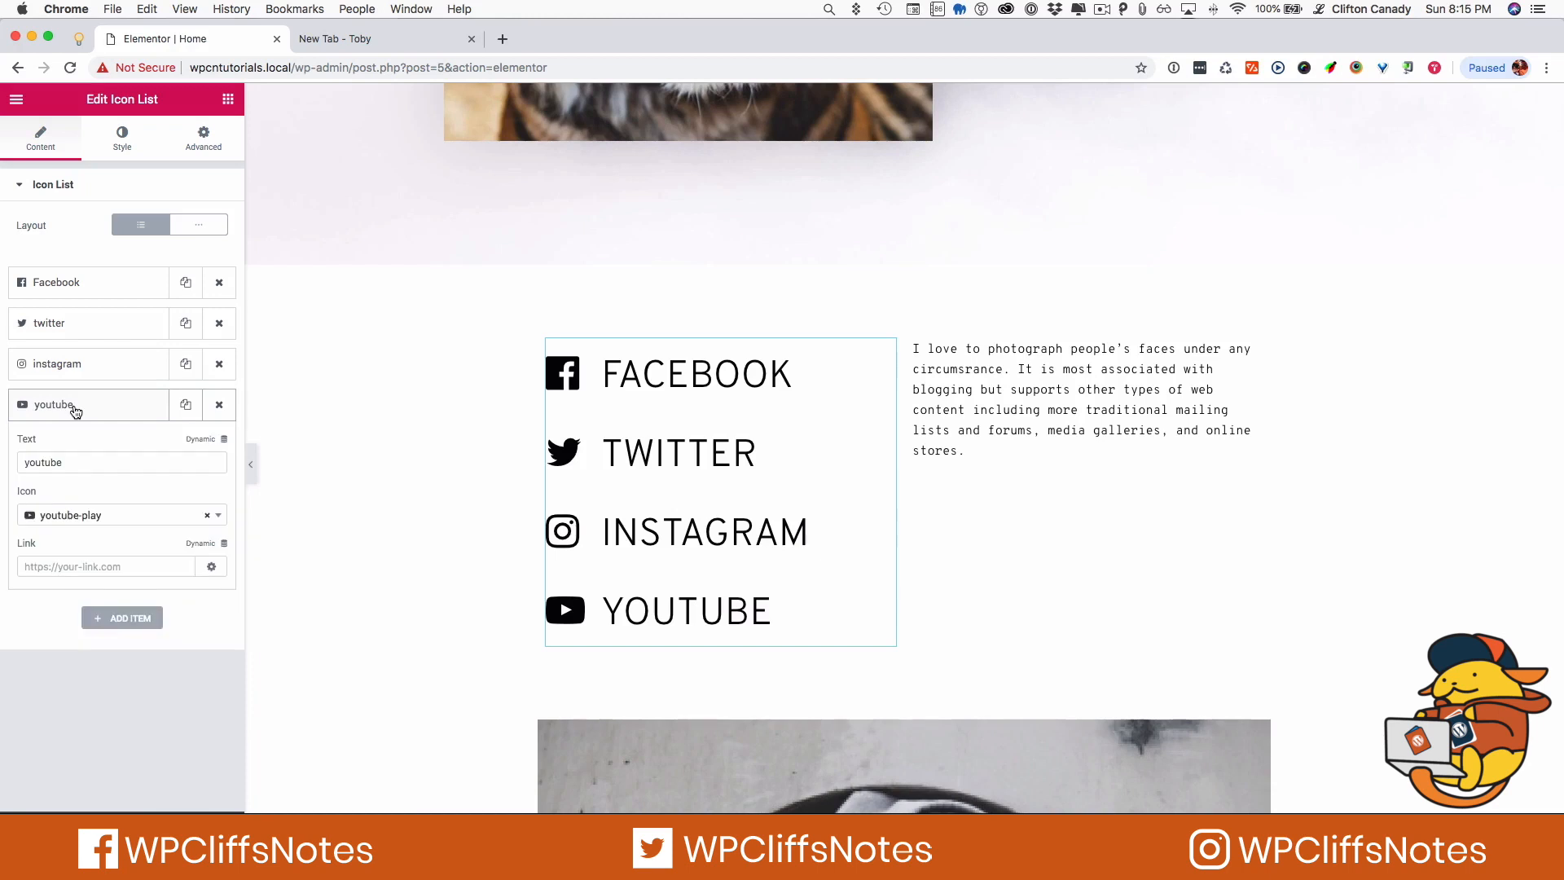
left_click(198, 544)
scroll(100, 720, "down", 5)
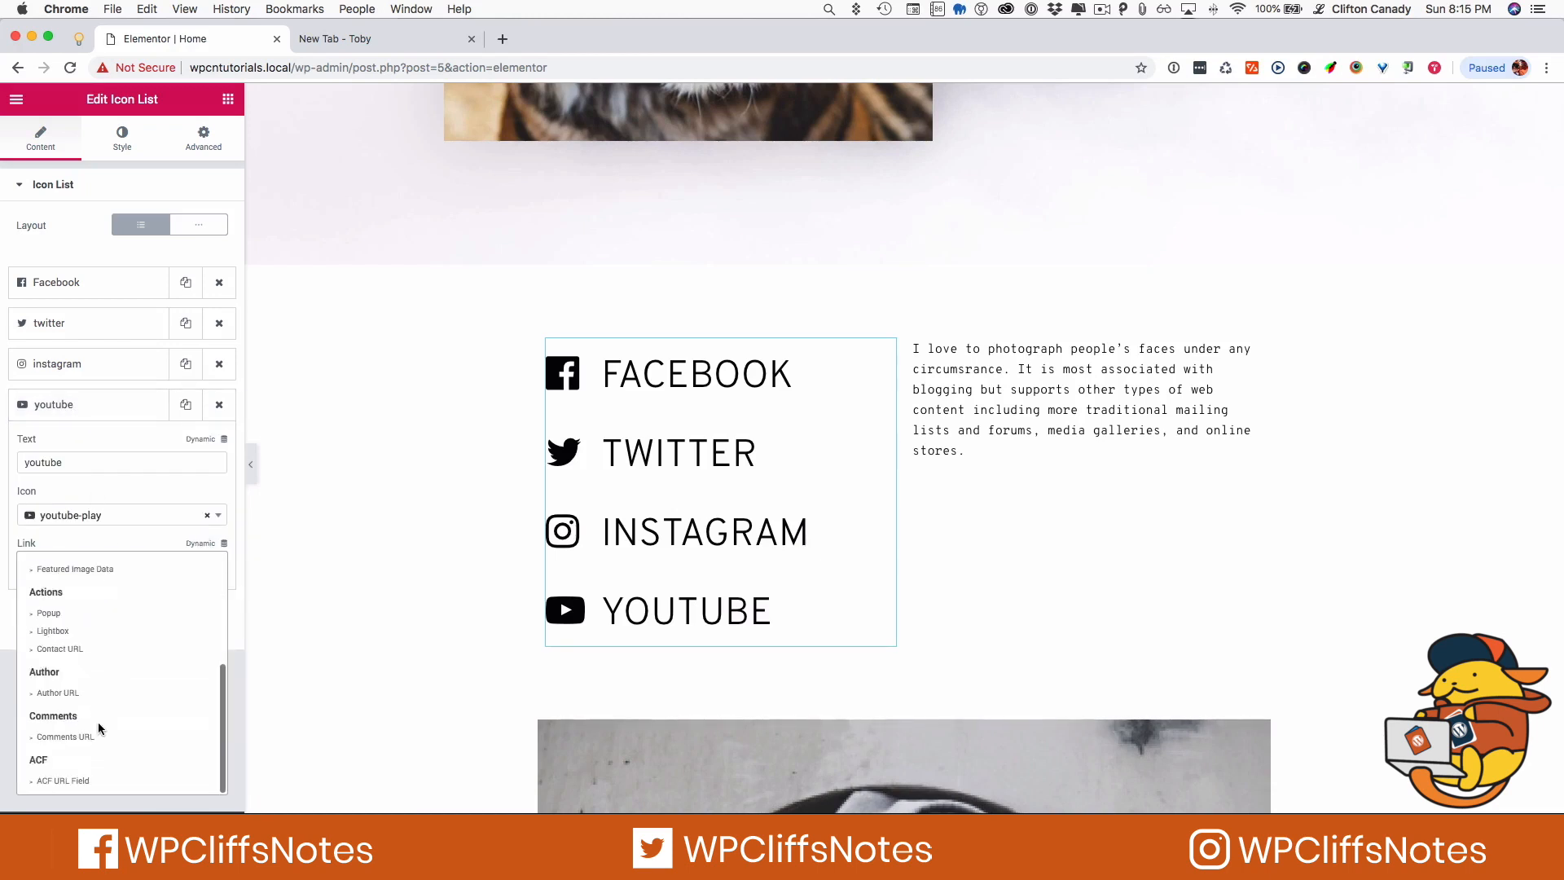
left_click(63, 776)
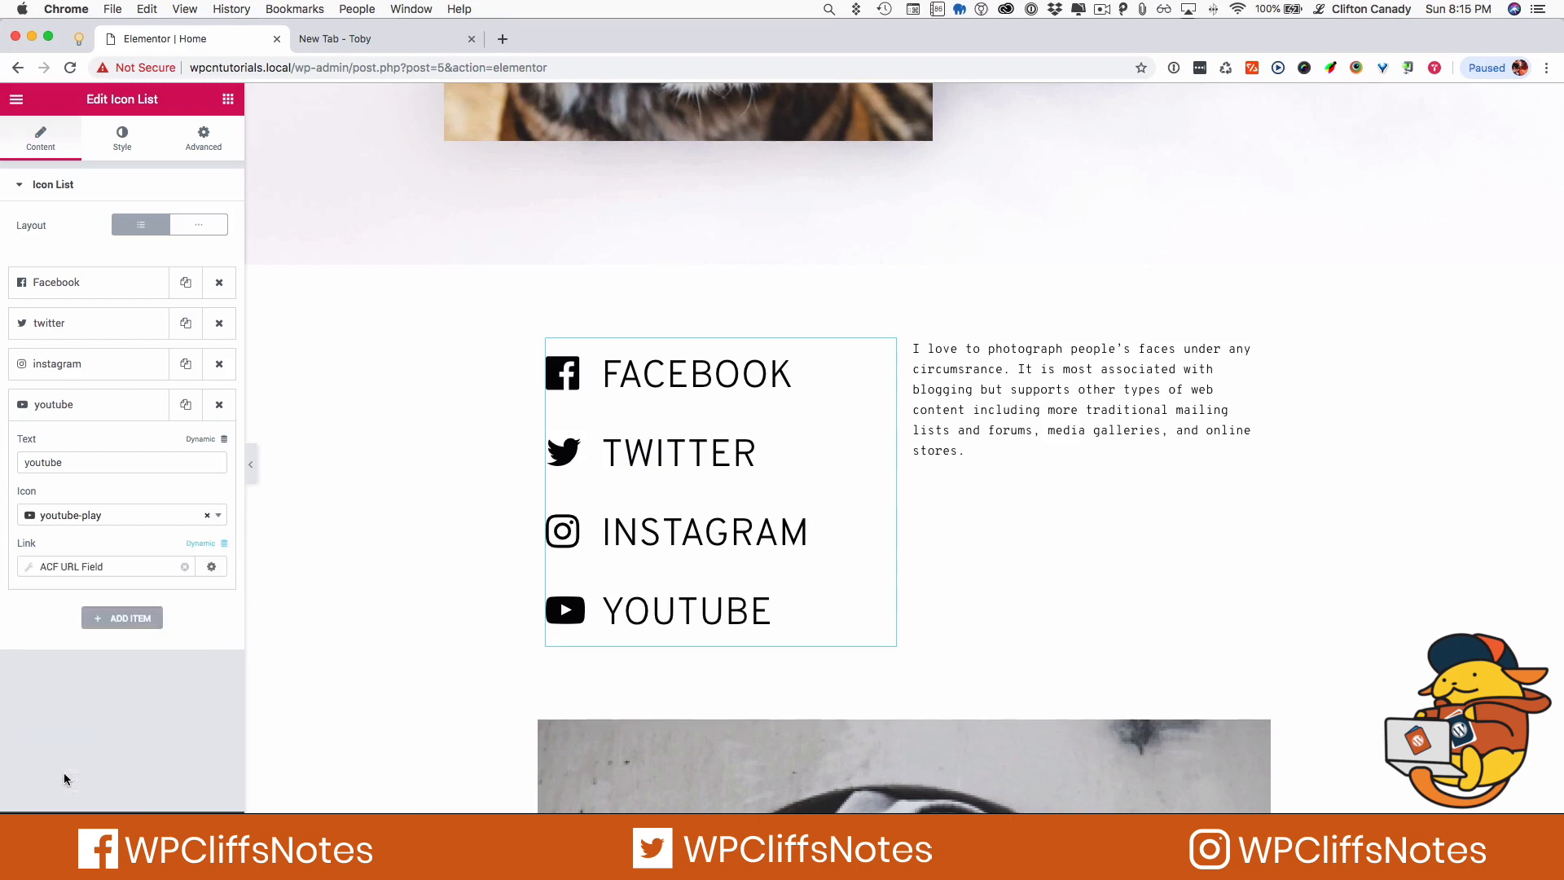
left_click(33, 568)
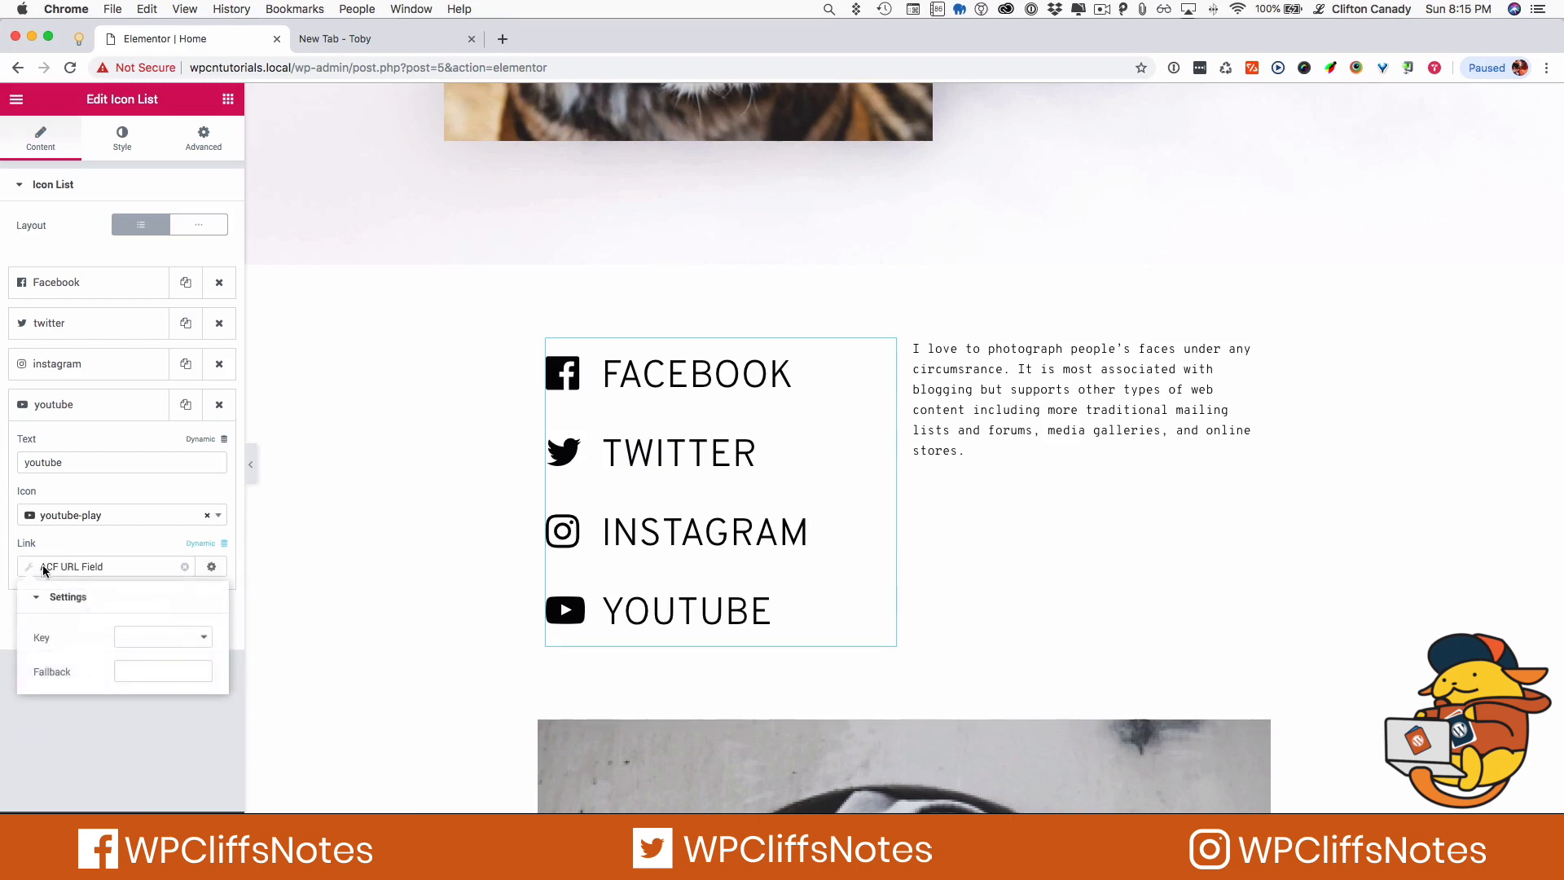
left_click(153, 640)
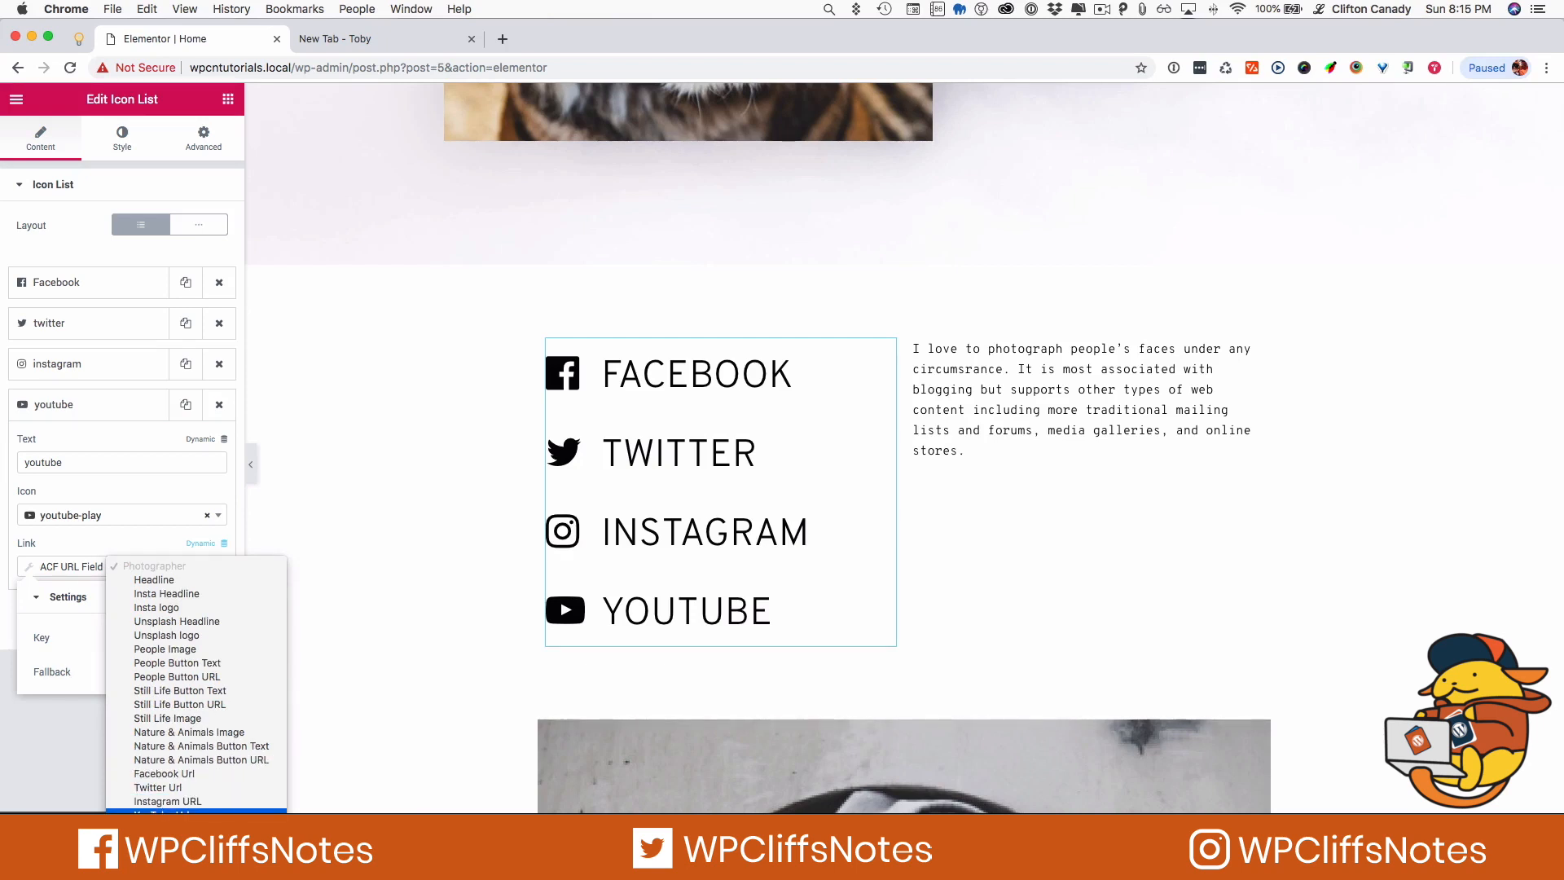
left_click(159, 810)
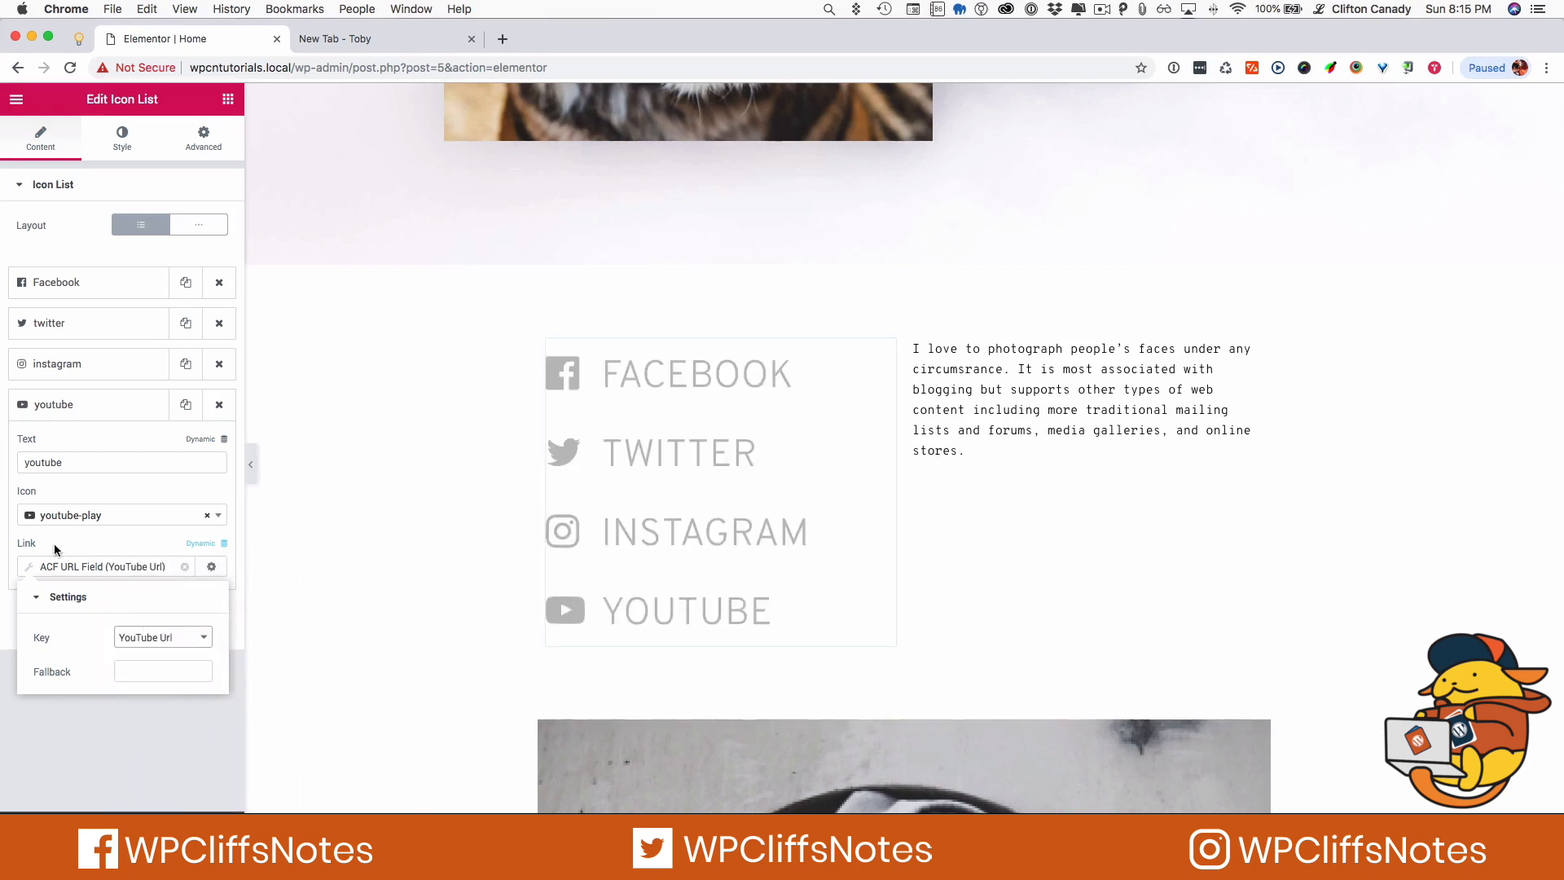
left_click(28, 568)
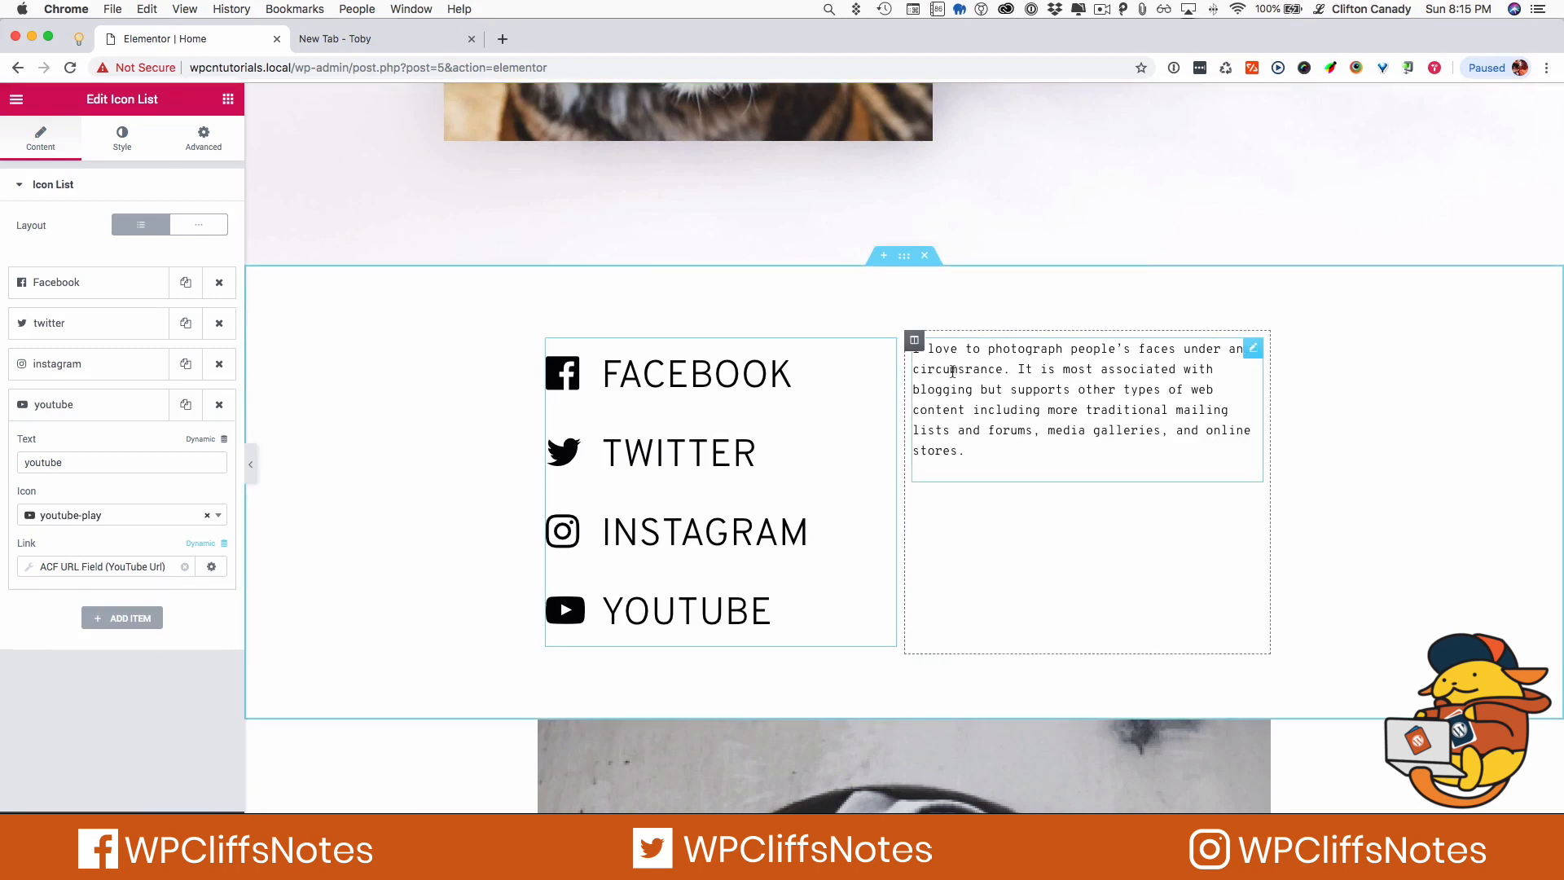
Link the paragraph beside the social icon list to an ACF Field with the key Social Content
left_click(975, 450)
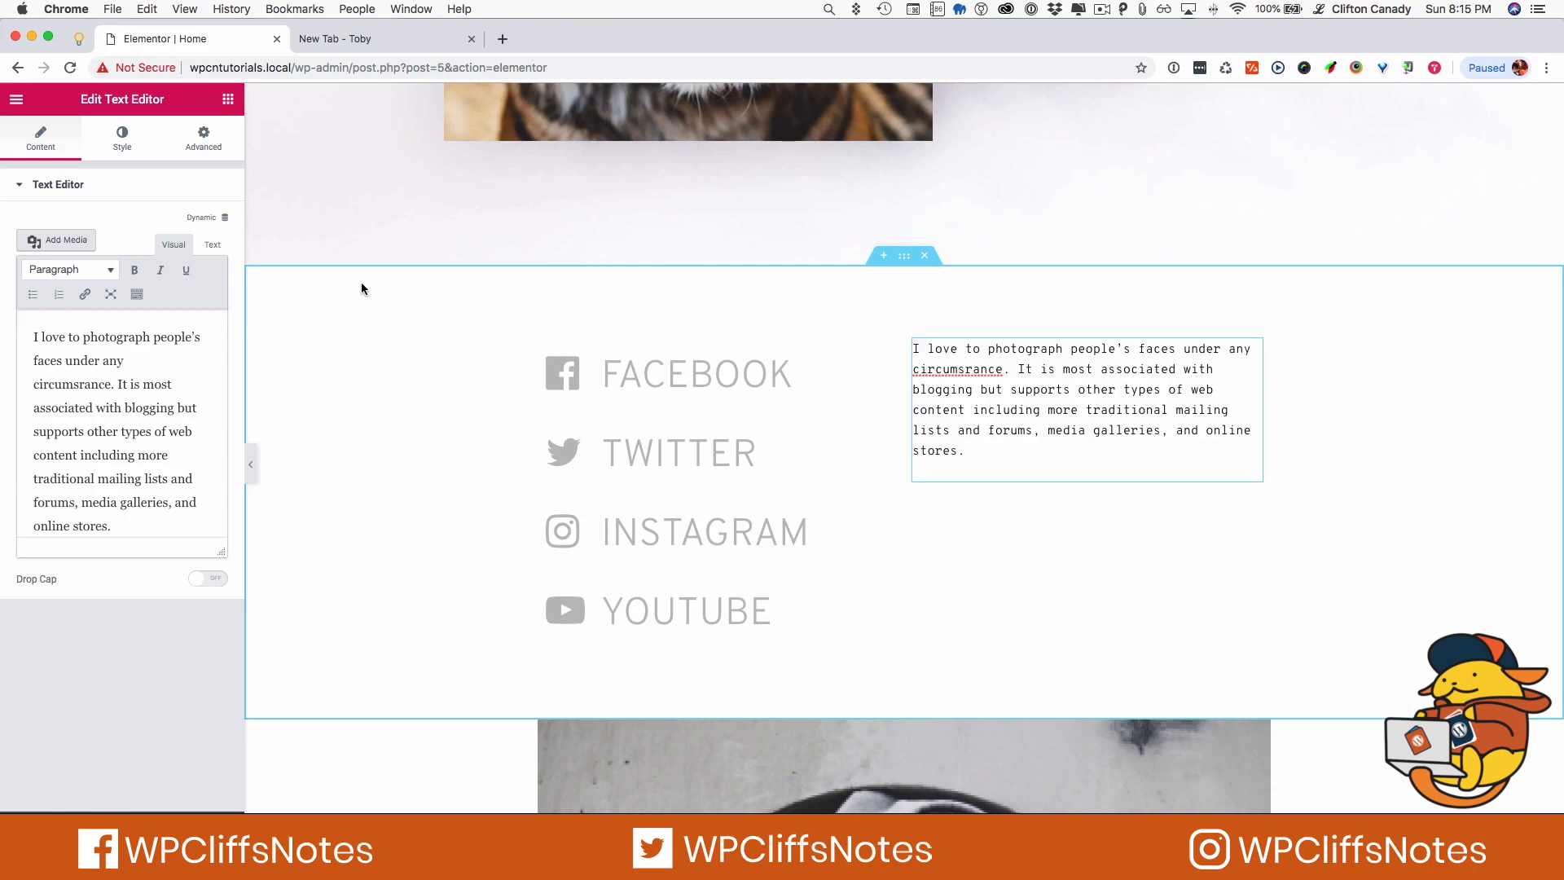
left_click(201, 220)
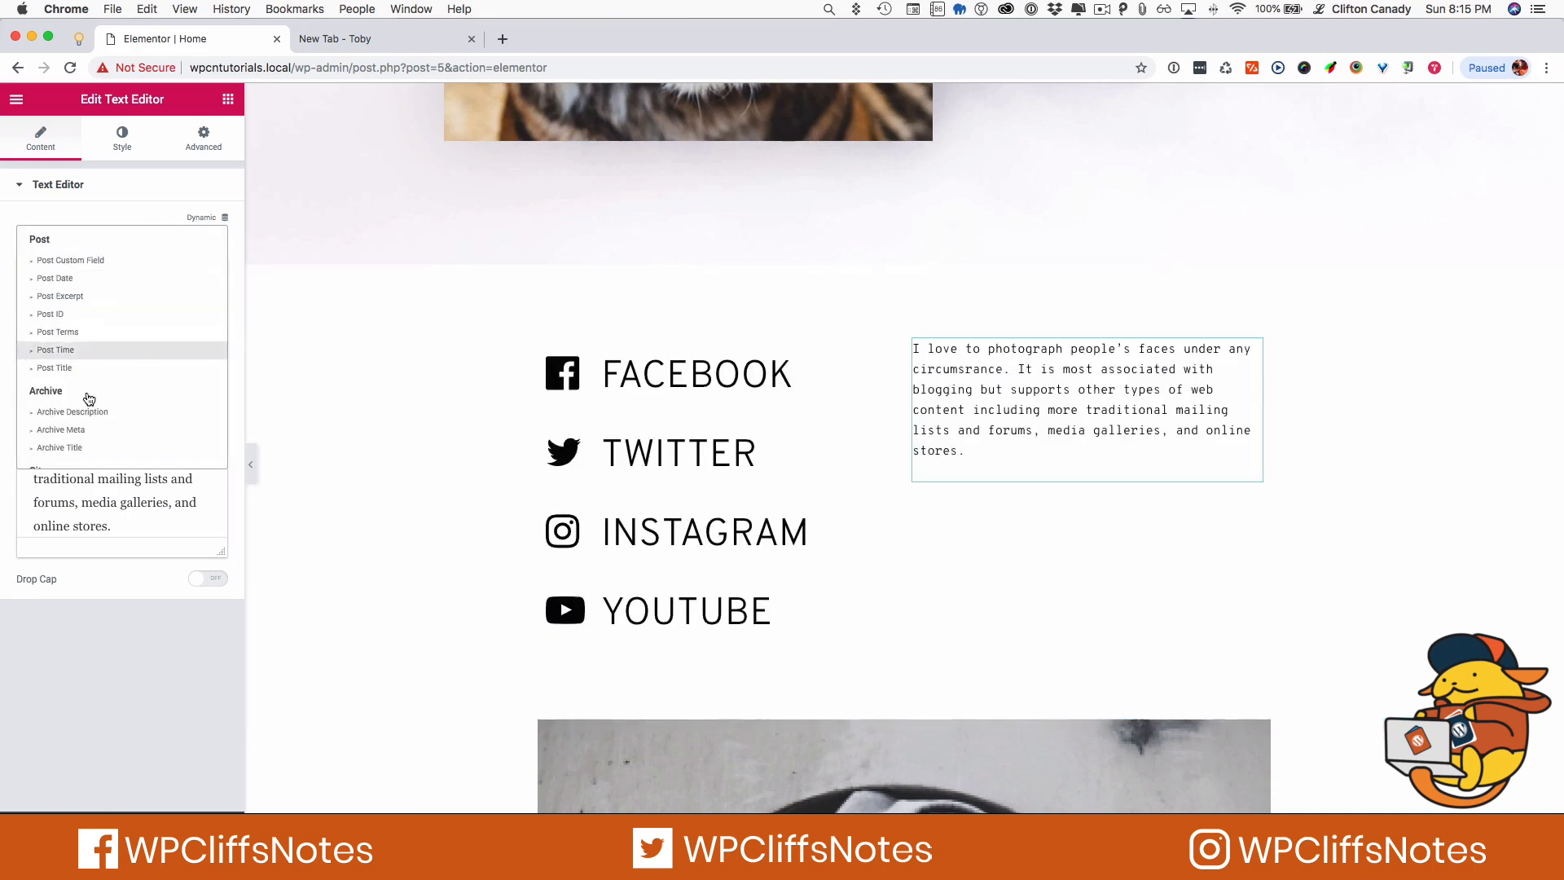
scroll(99, 425, "down", 6)
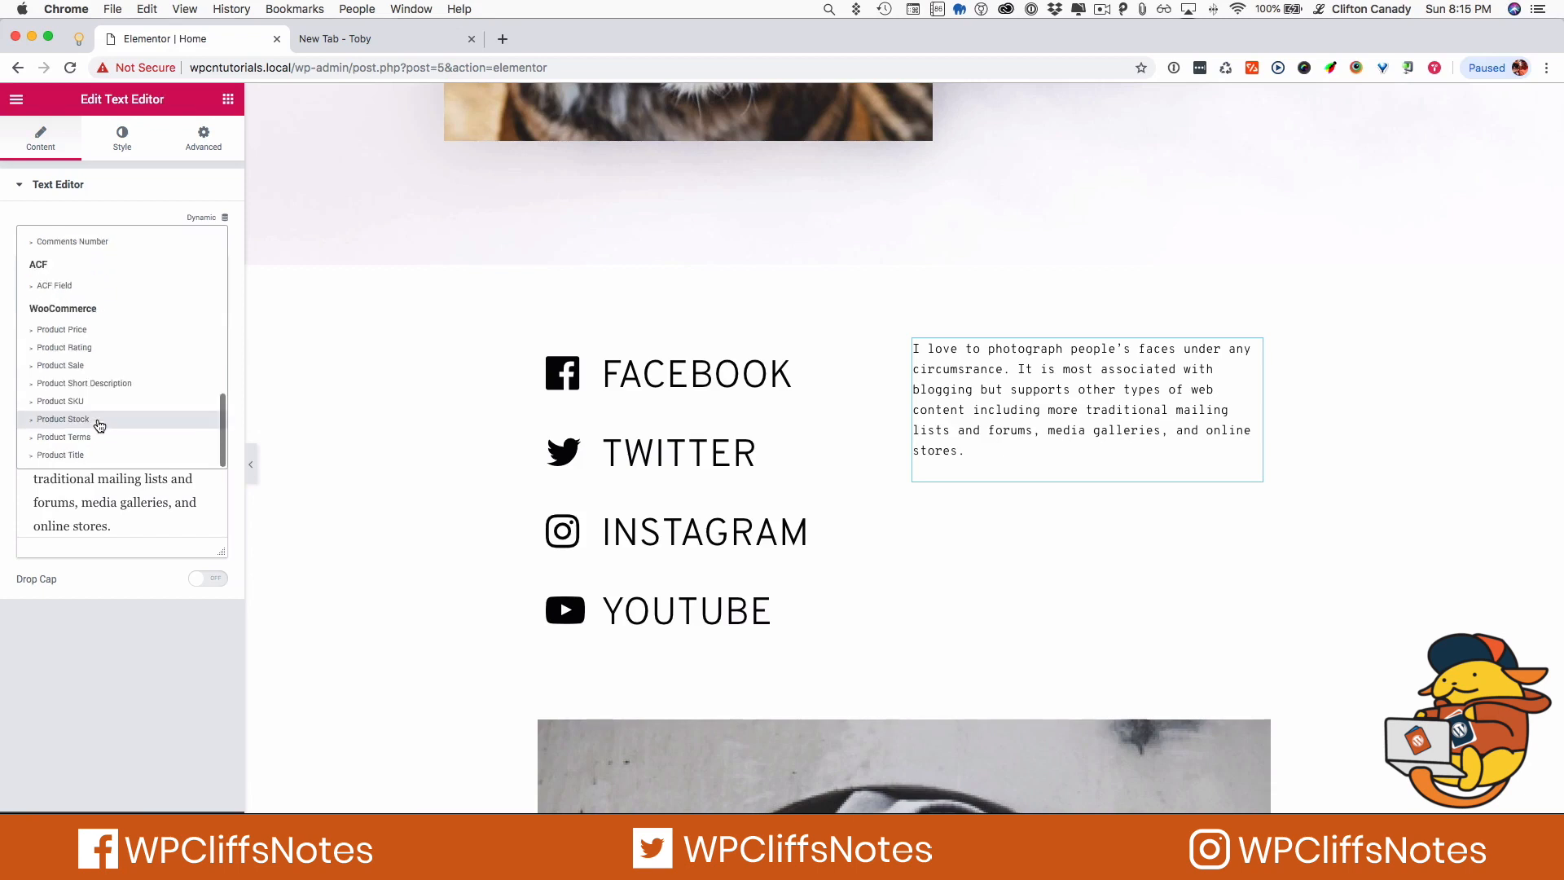
left_click(33, 284)
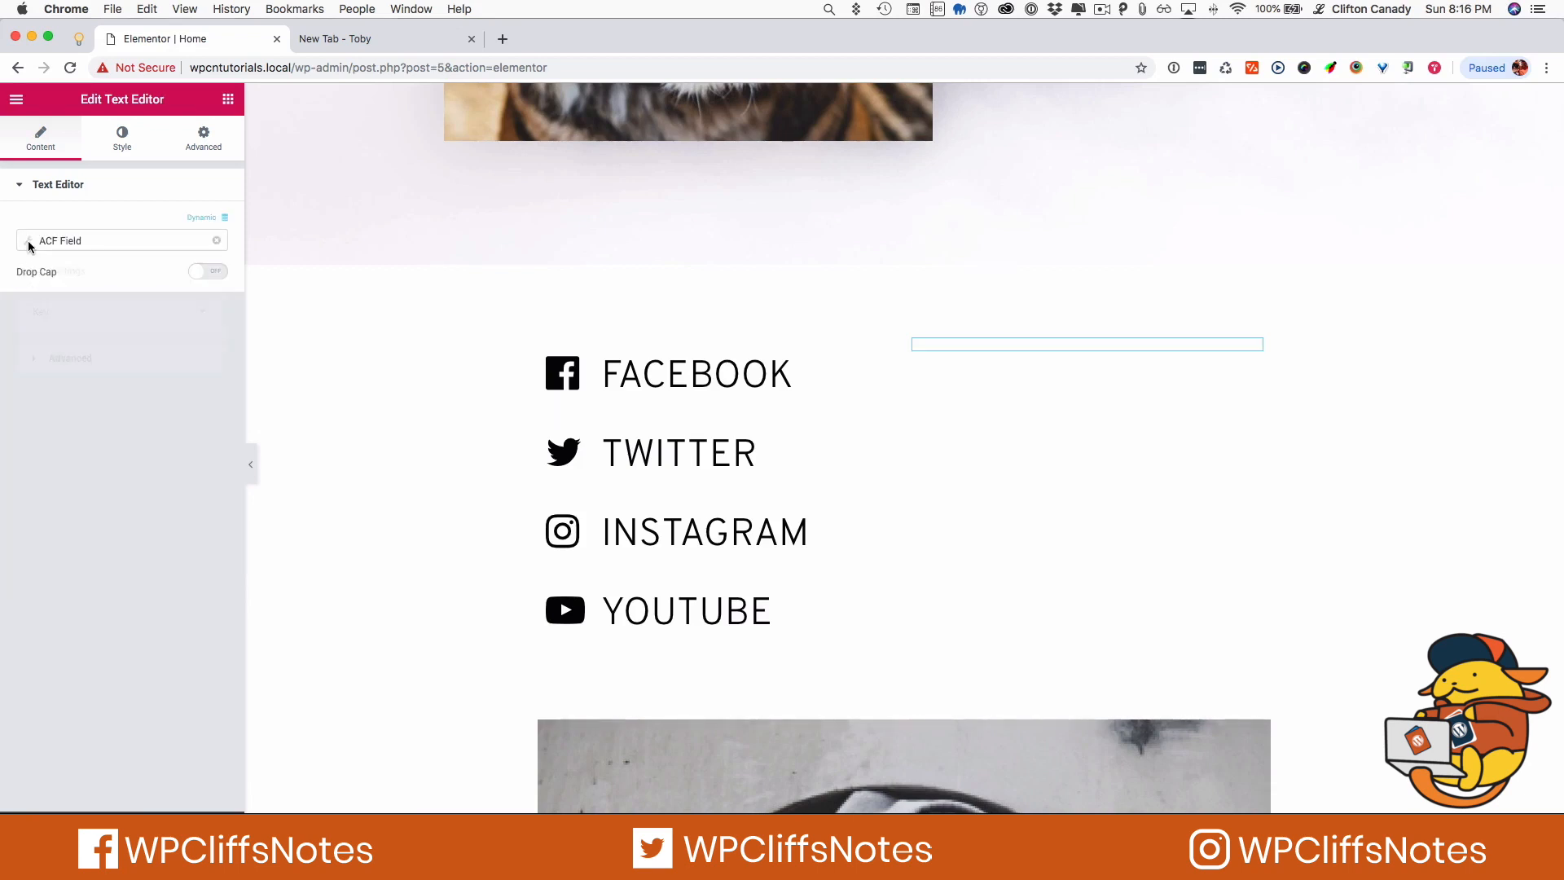
left_click(28, 243)
left_click(158, 308)
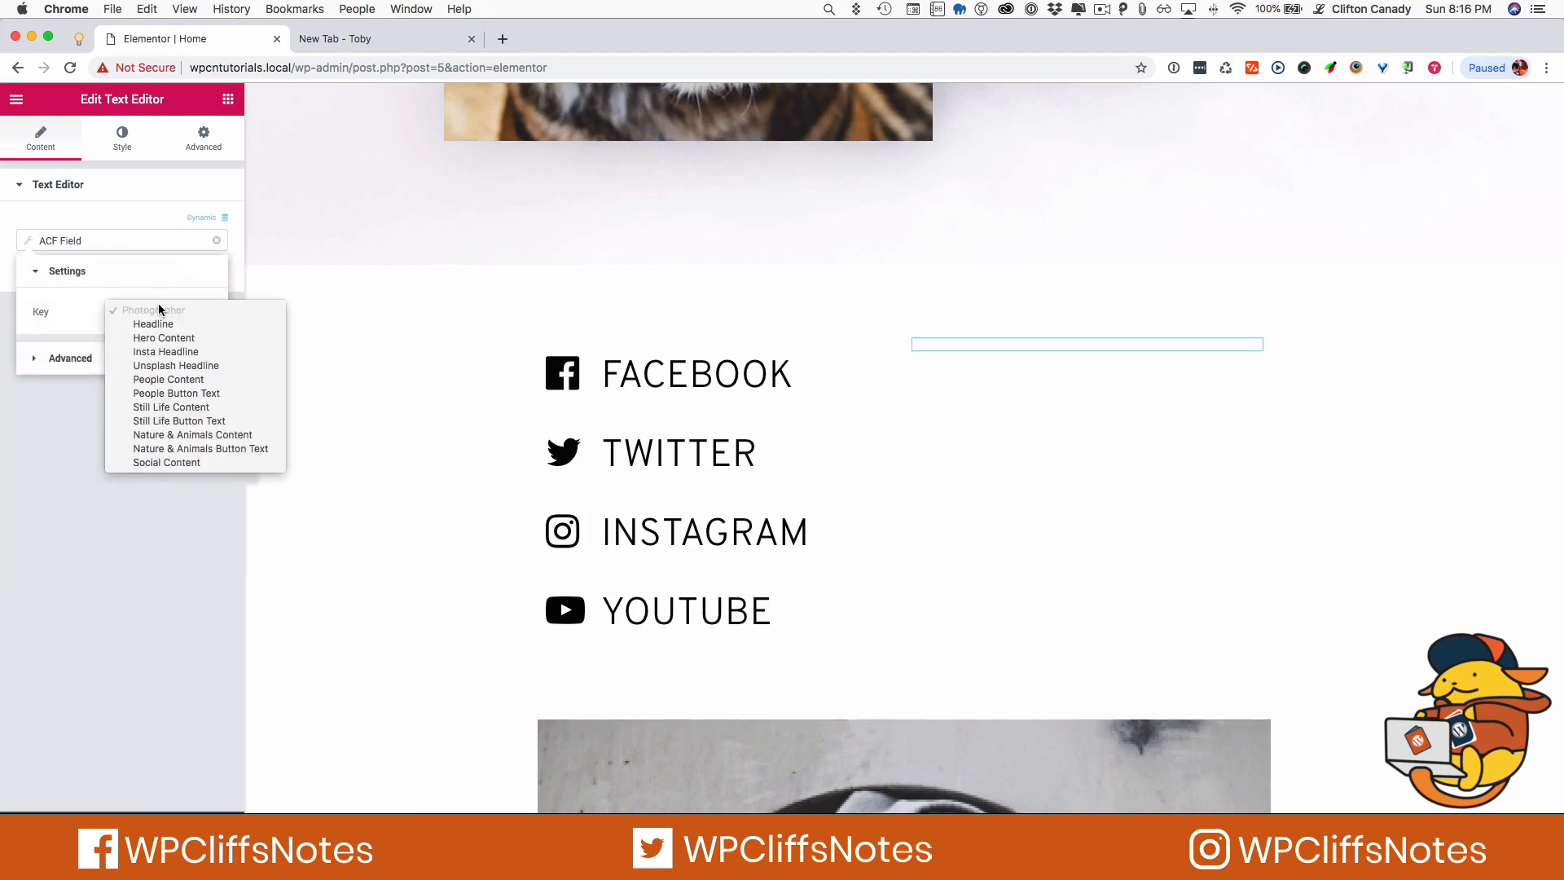
left_click(181, 462)
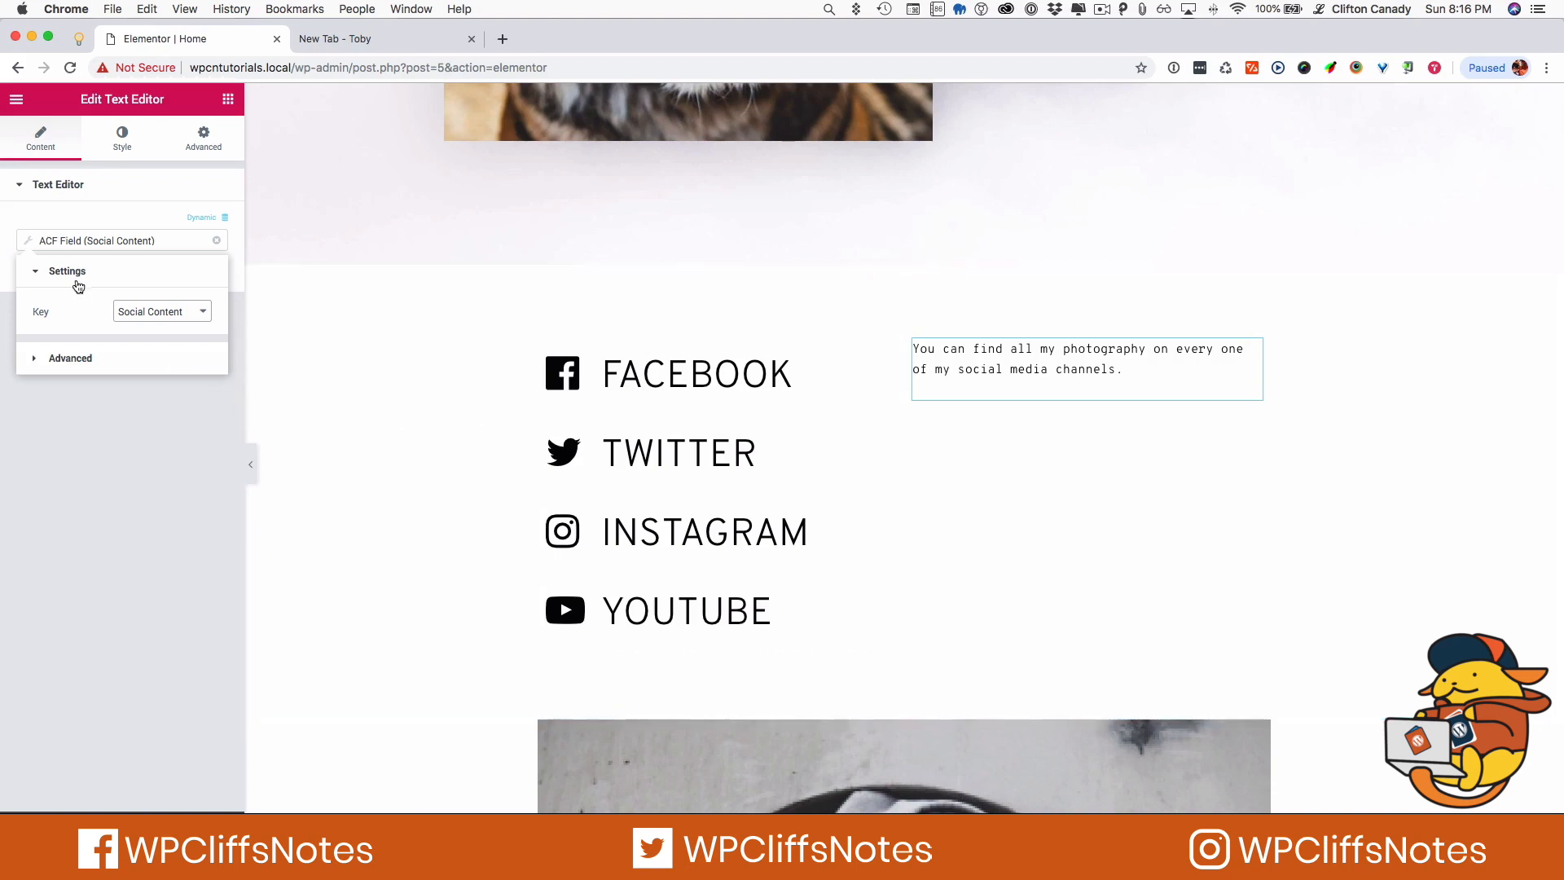
left_click(28, 241)
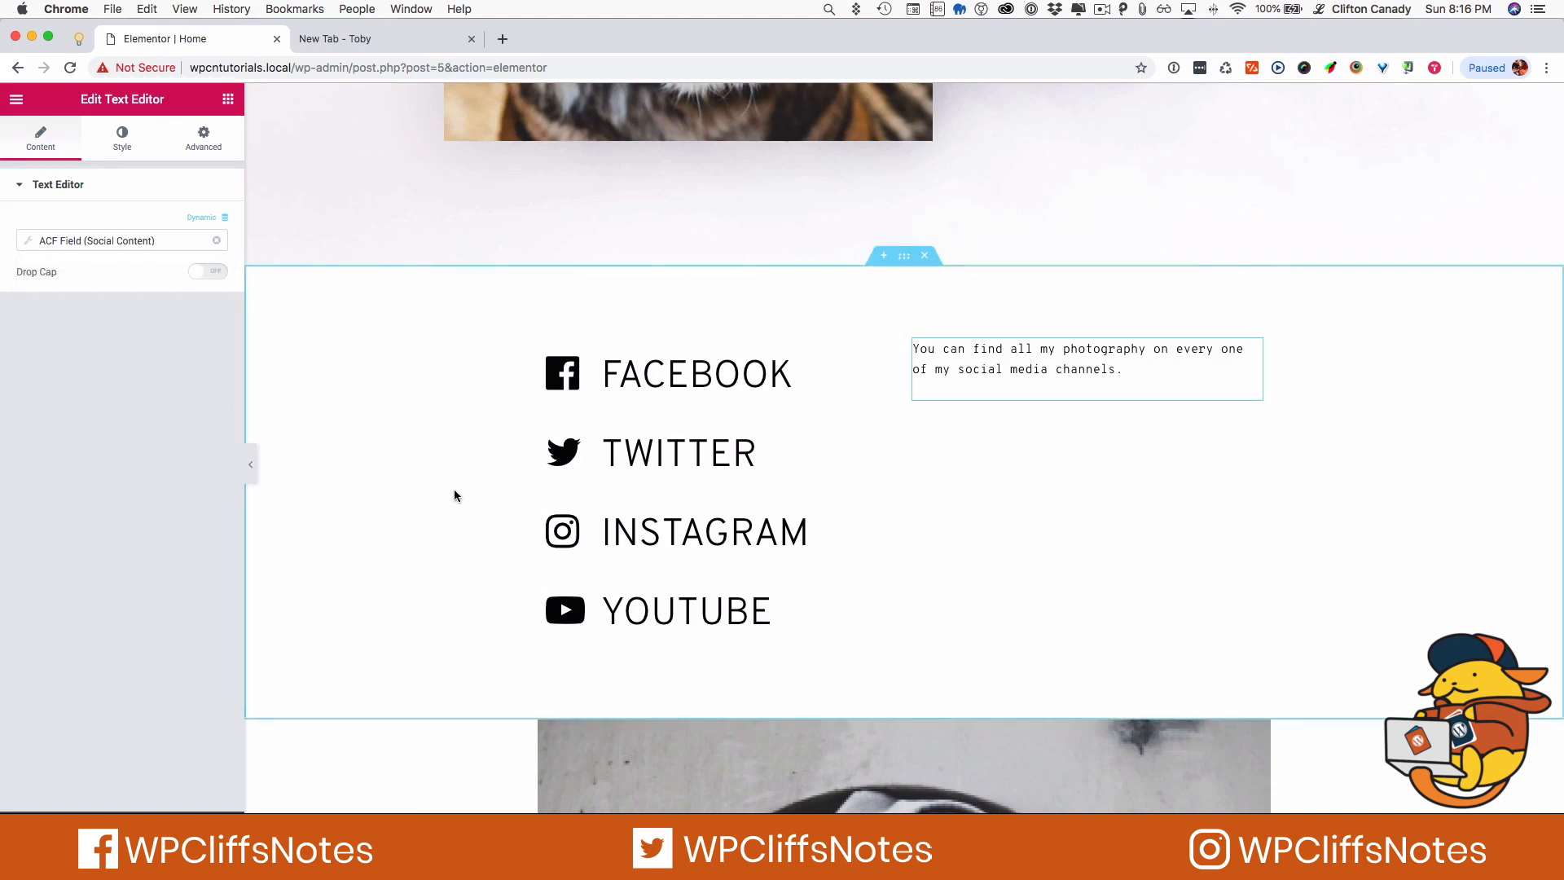
Link the large image below the social icon list to an ACF Image Field with the key Photographer Photo
scroll(454, 495, "down", 8)
scroll(847, 391, "up", 4)
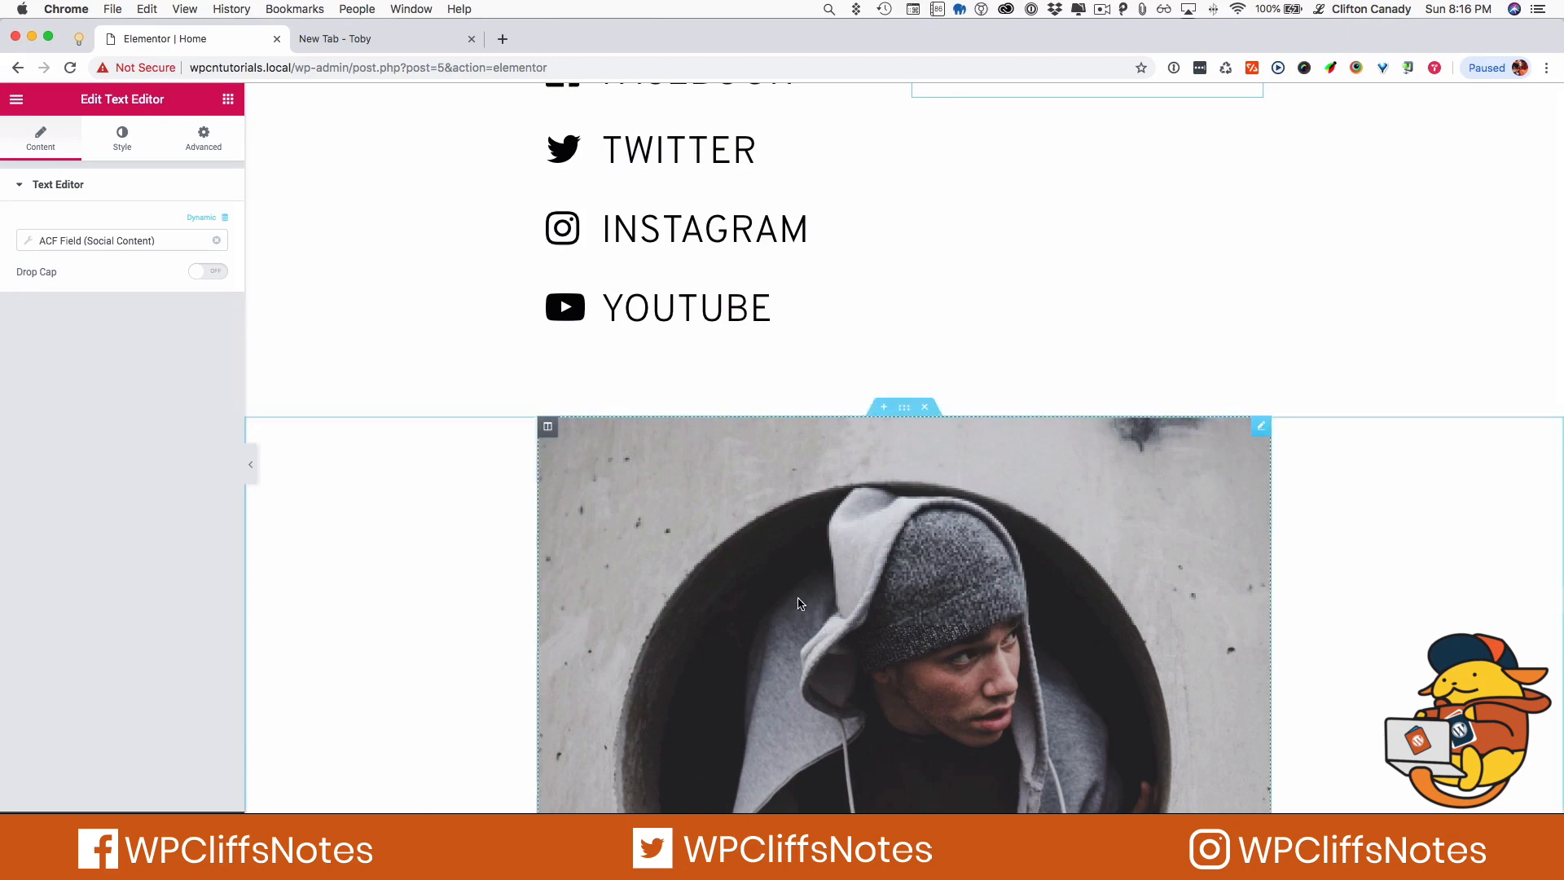
scroll(802, 599, "down", 2)
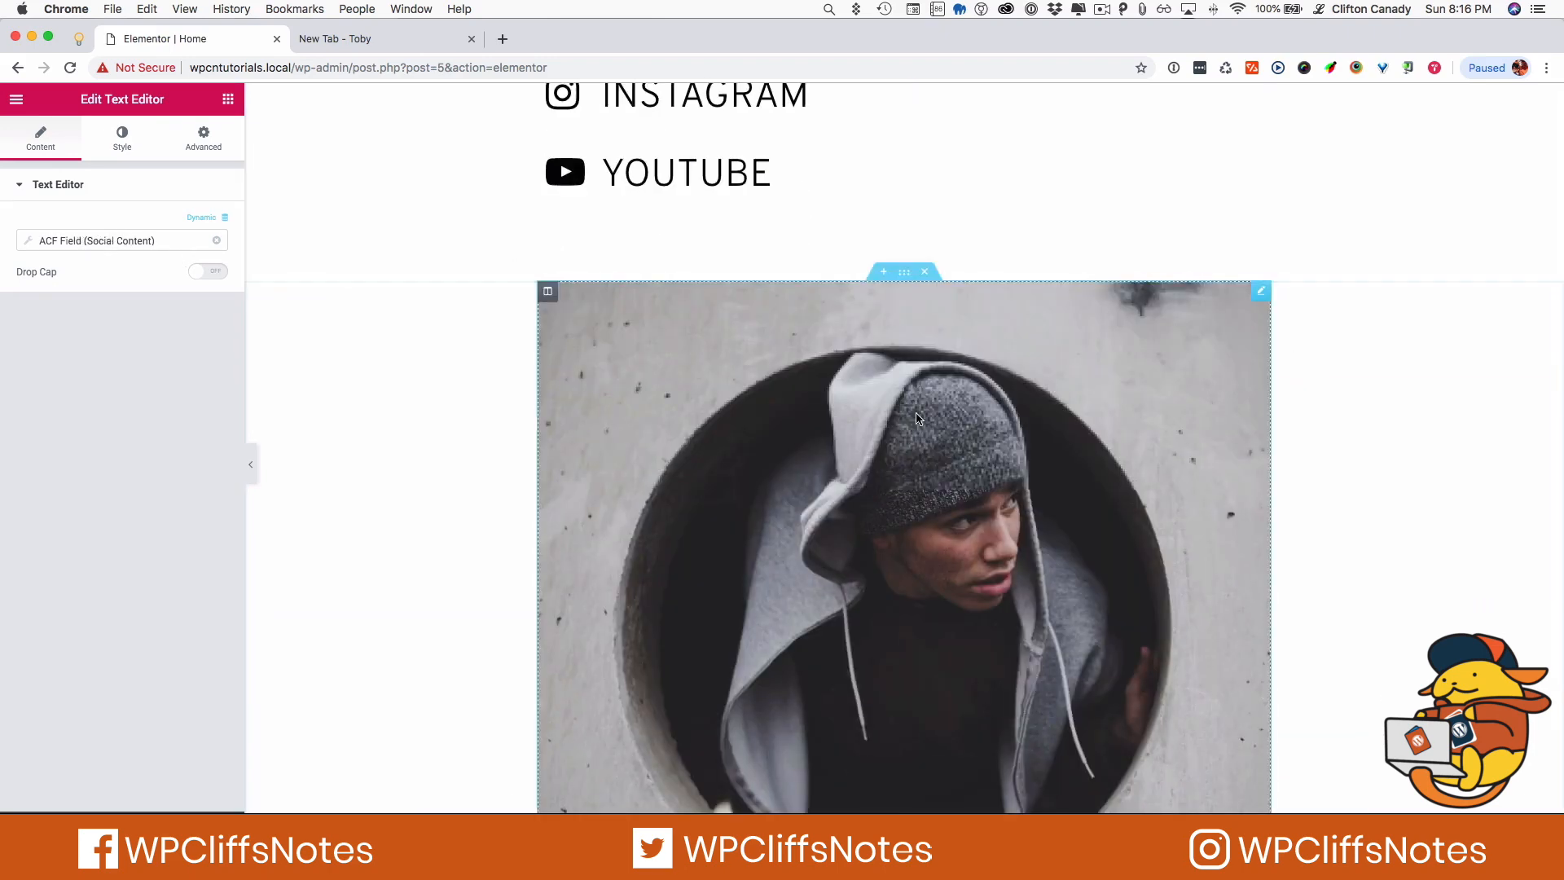
left_click(1261, 291)
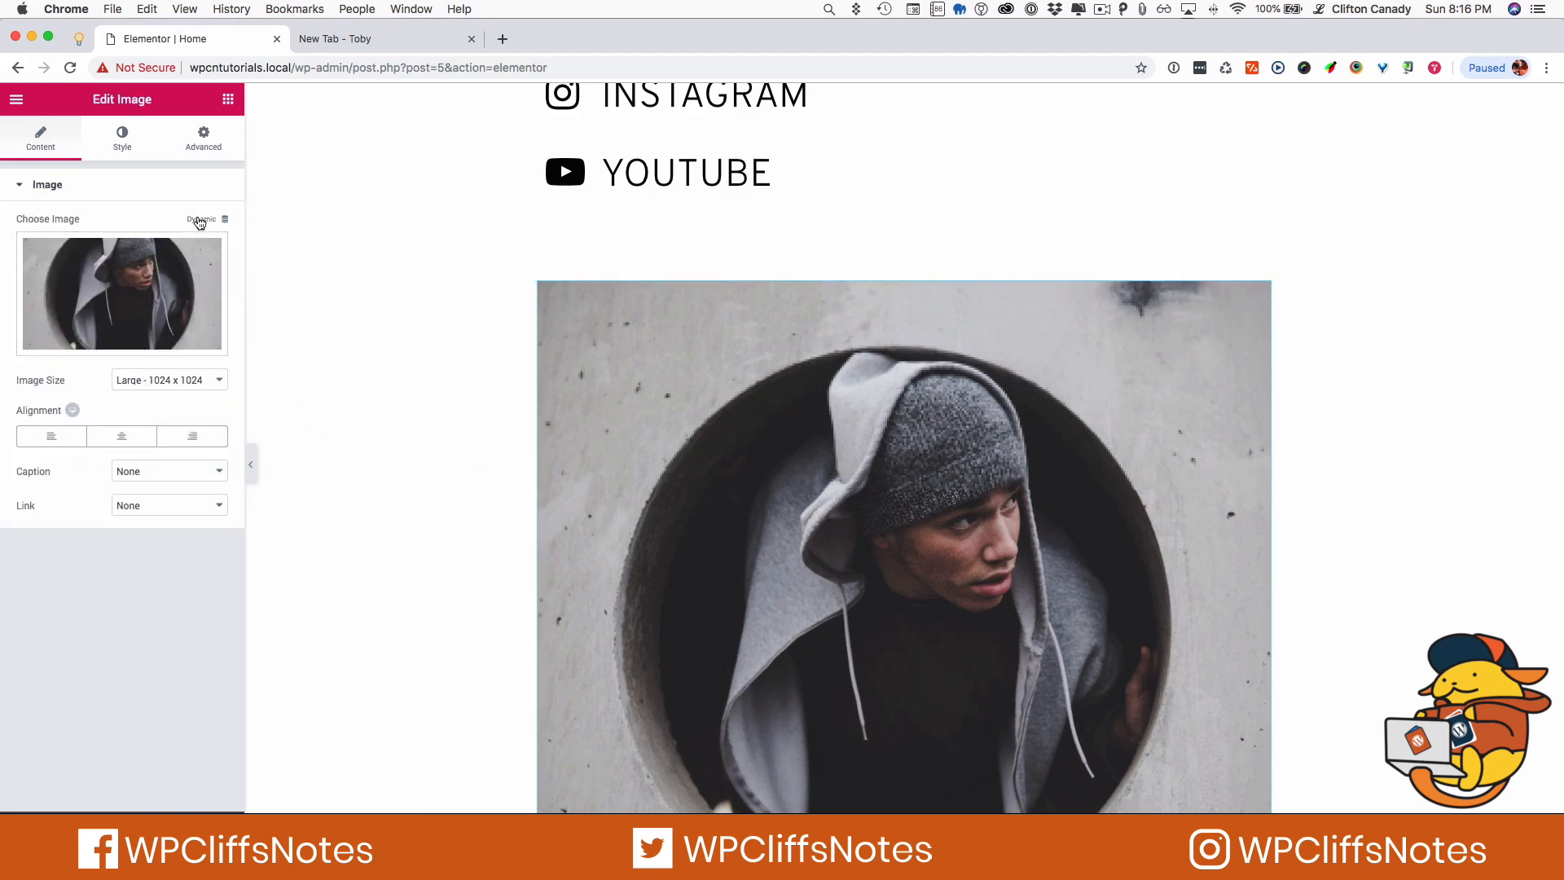
left_click(225, 218)
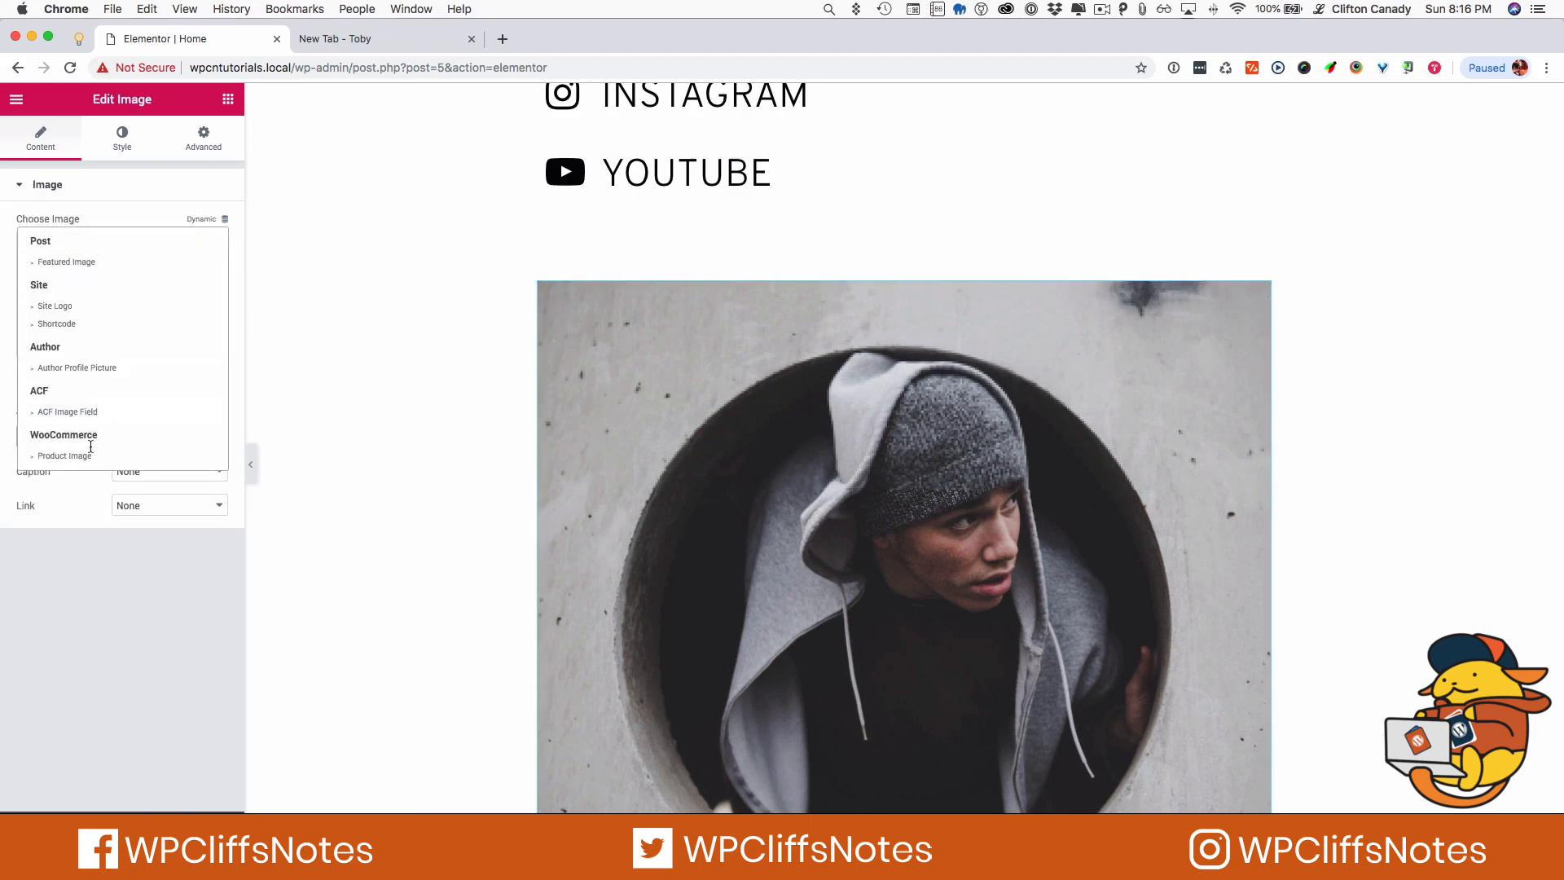
scroll(86, 456, "down", 1)
left_click(69, 395)
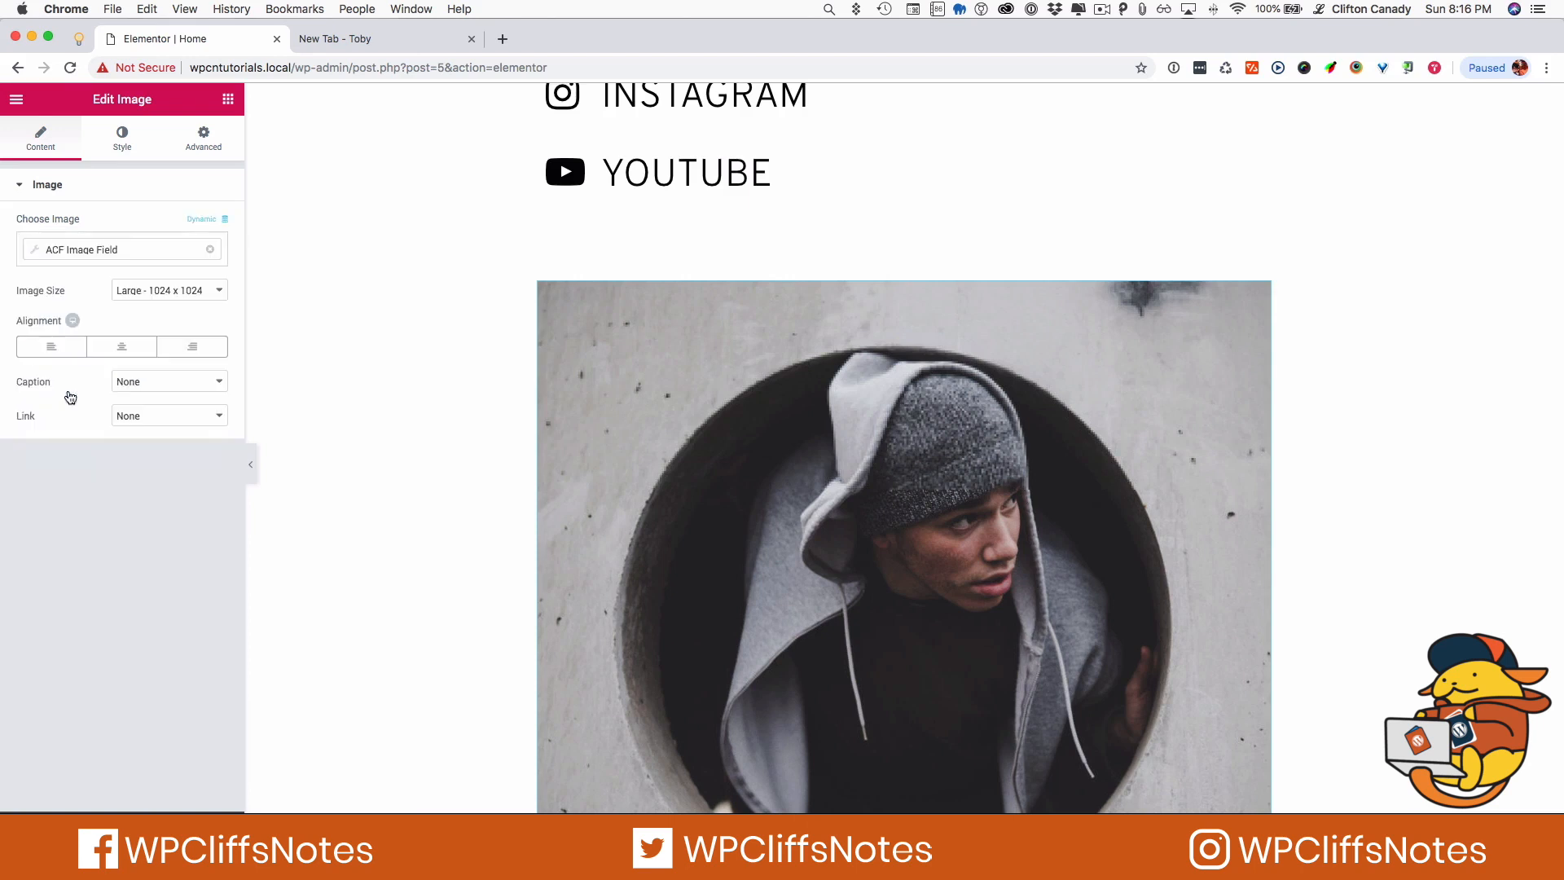
left_click(33, 252)
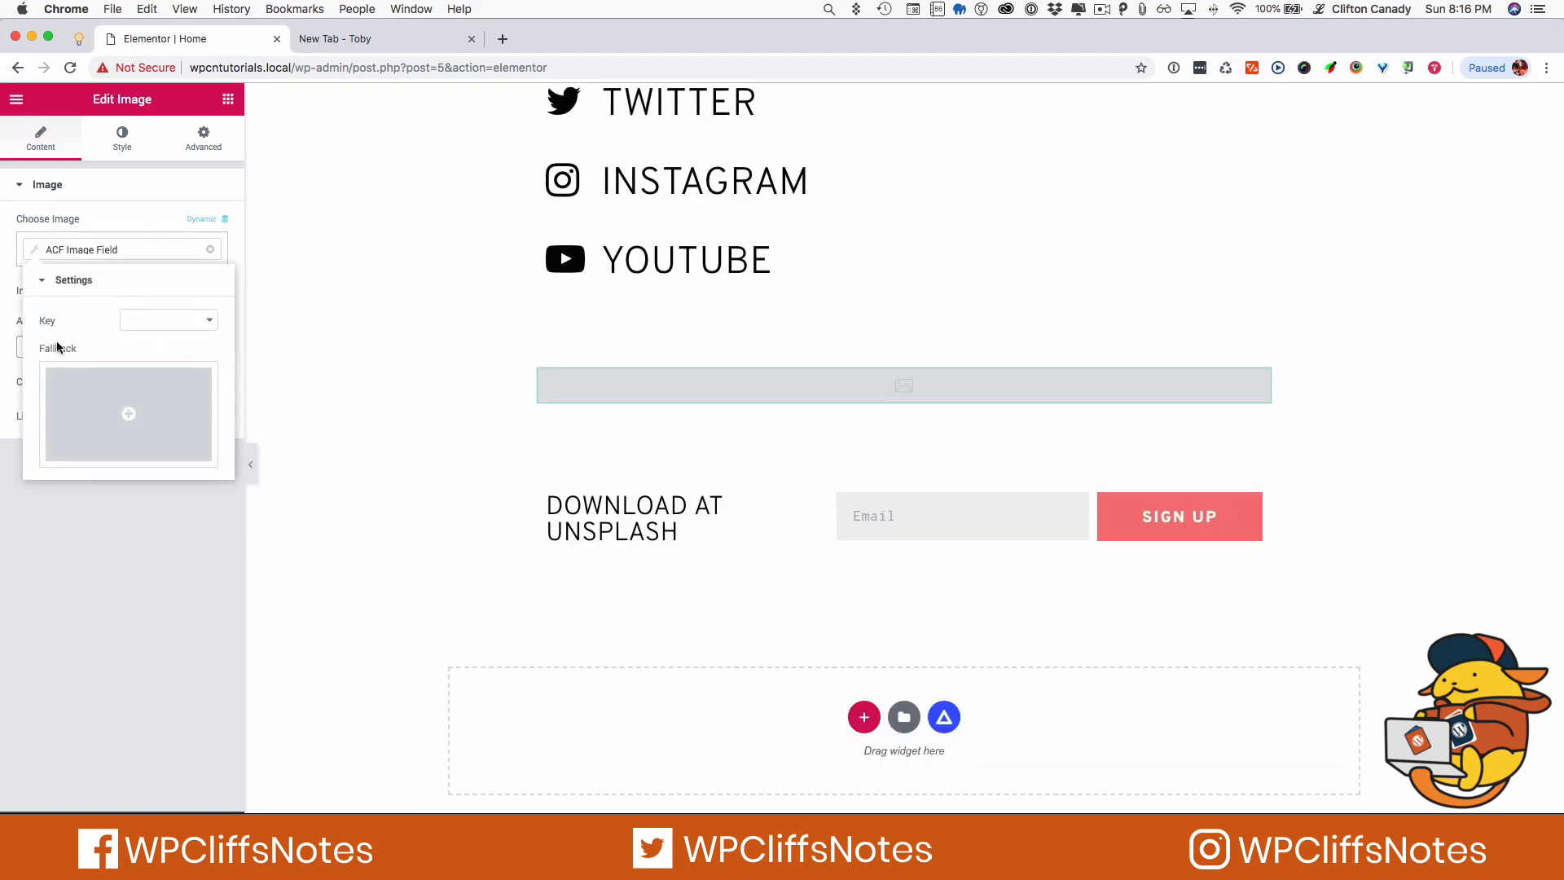
left_click(142, 324)
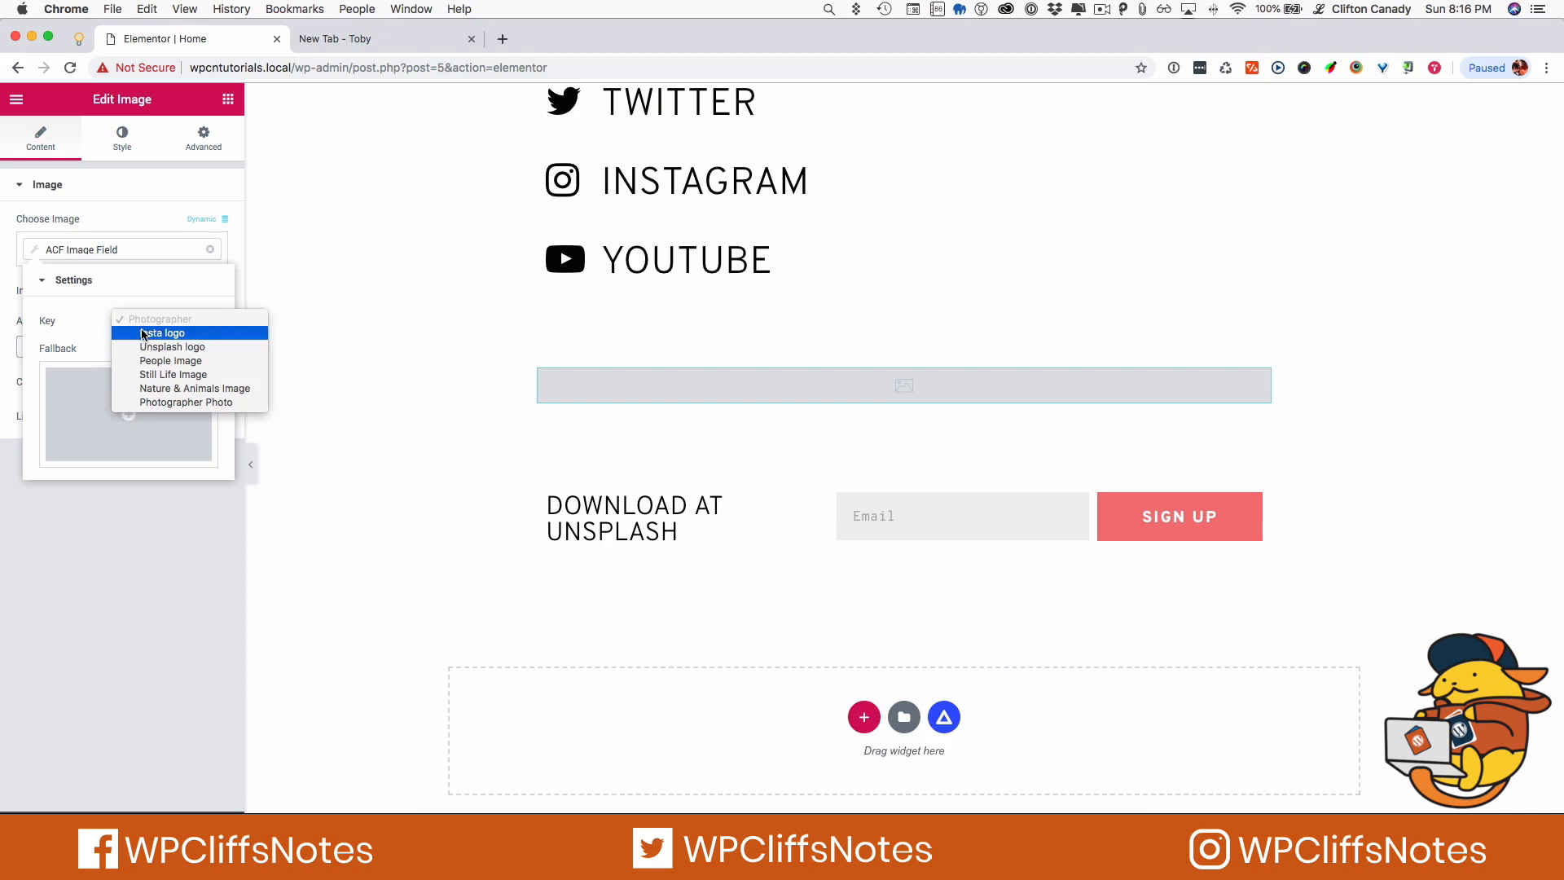
left_click(163, 401)
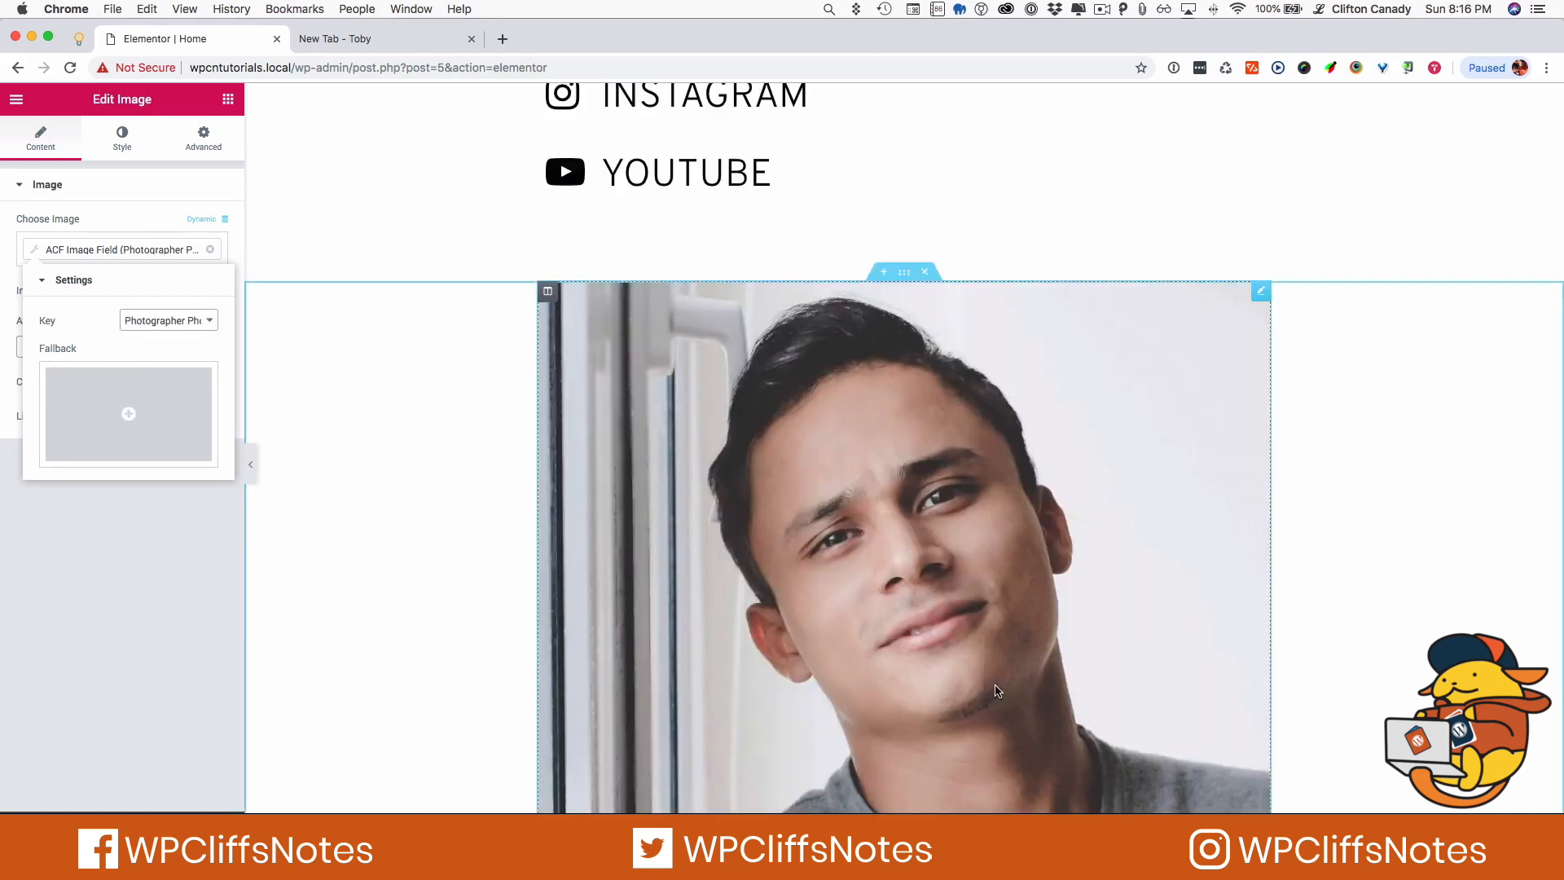
Try linking the Download at Unsplash heading's title to an ACF Field with the key Social Content, and remove the dynamic tag
scroll(994, 692, "down", 10)
scroll(994, 688, "up", 10)
scroll(988, 691, "down", 10)
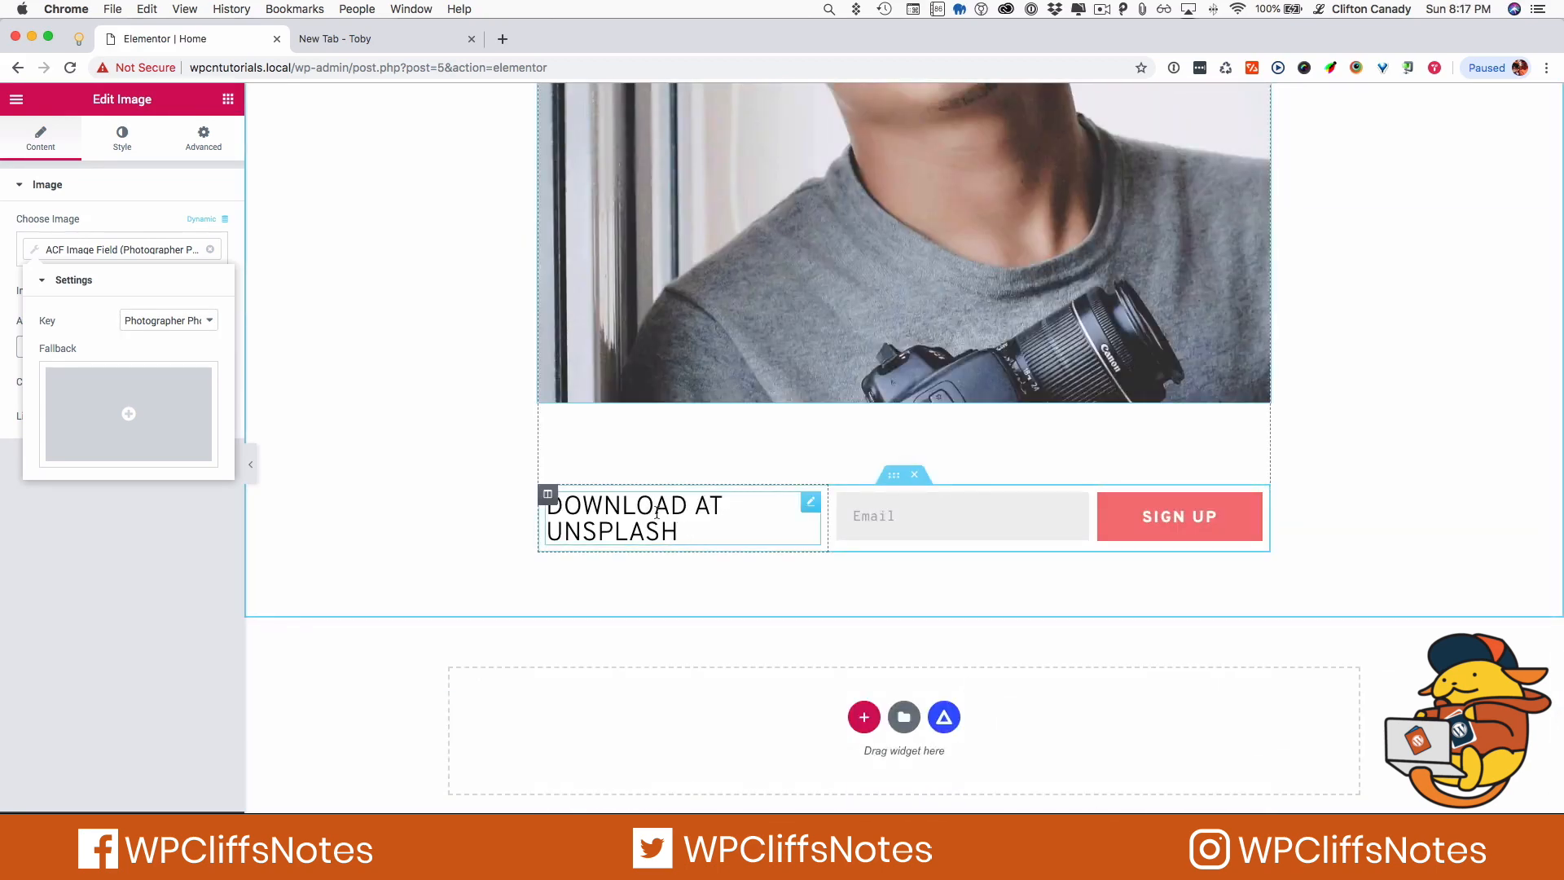
left_click(656, 513)
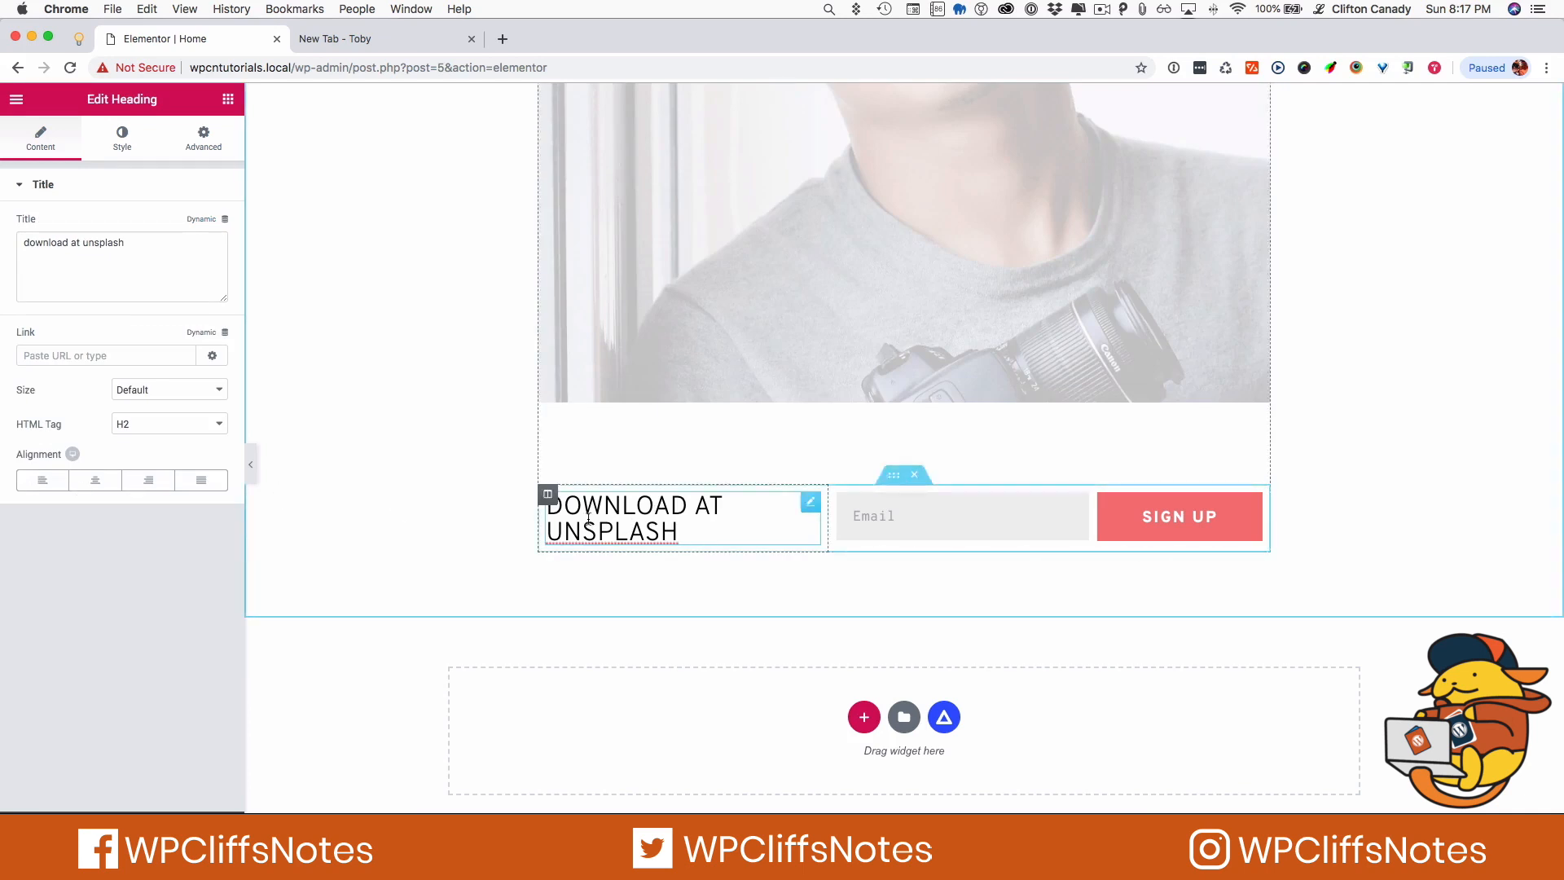
left_click(224, 219)
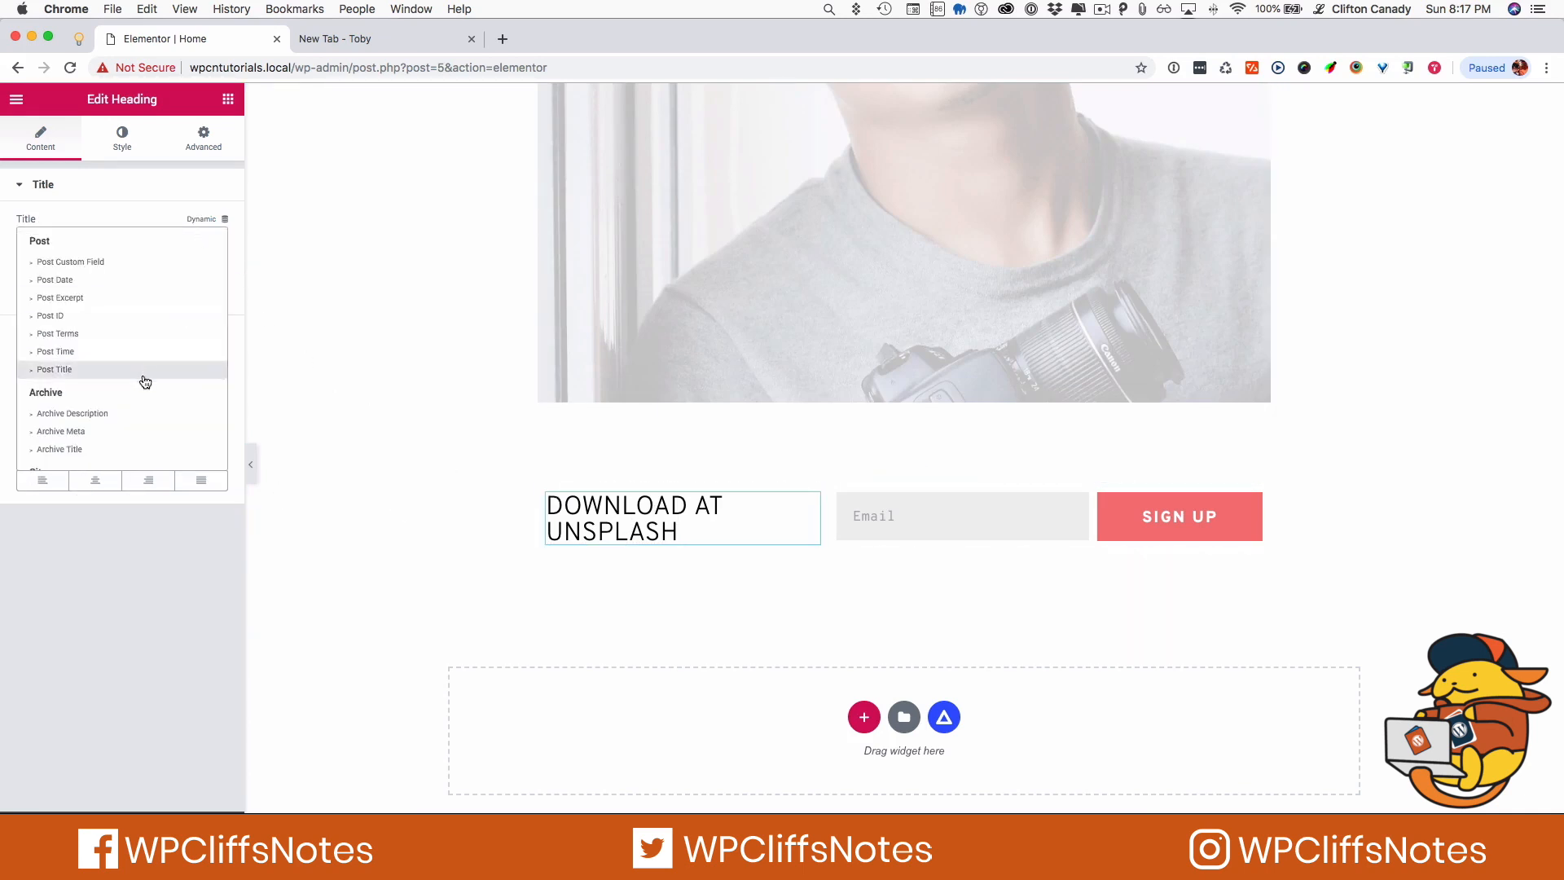
scroll(145, 382, "down", 10)
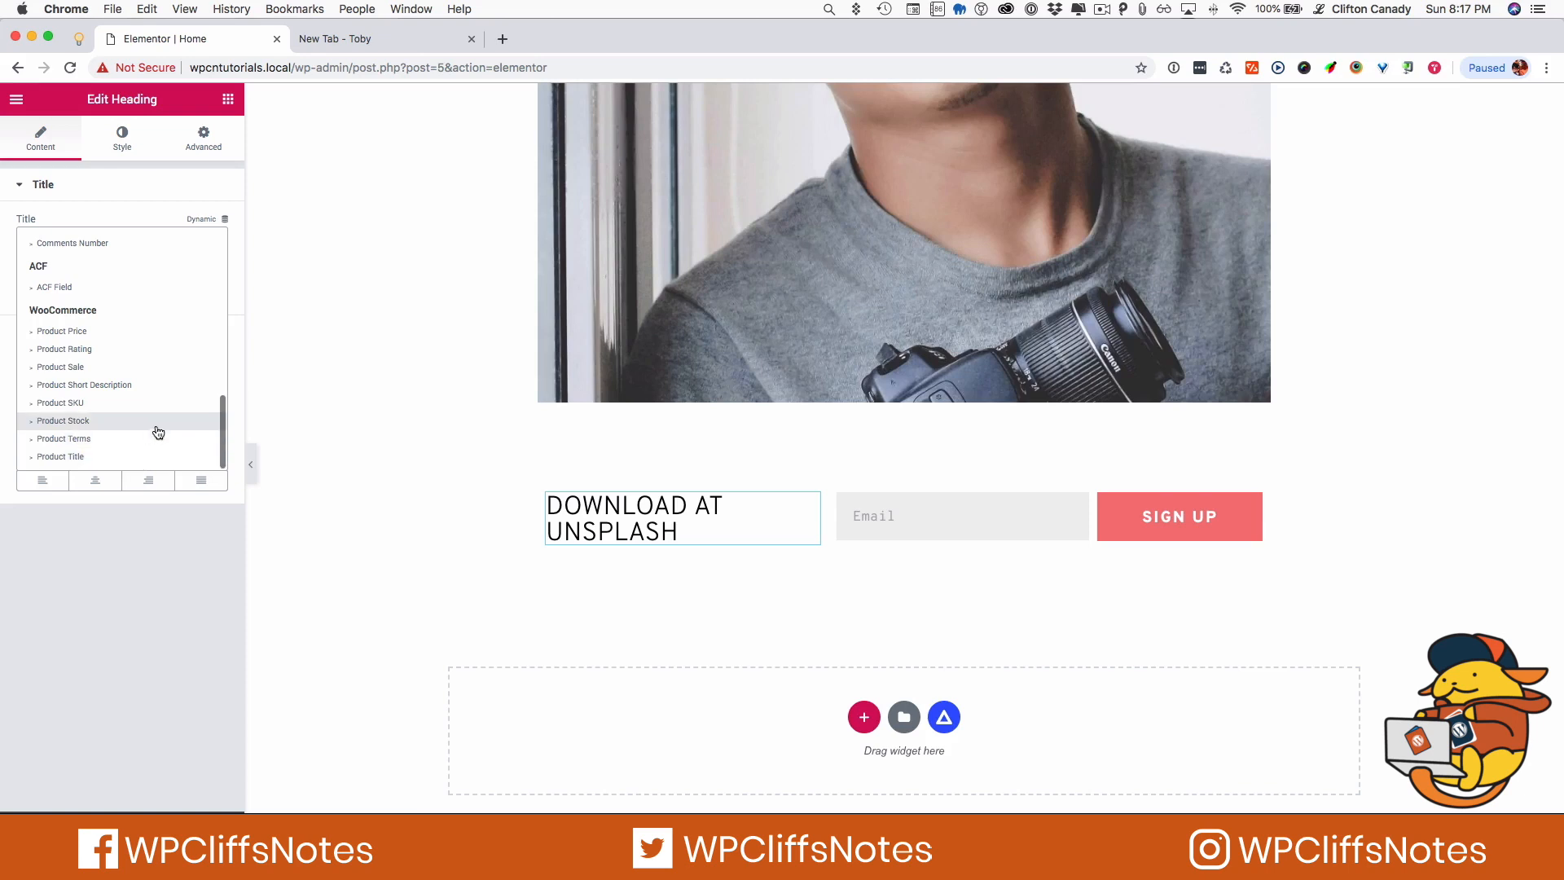
left_click(110, 288)
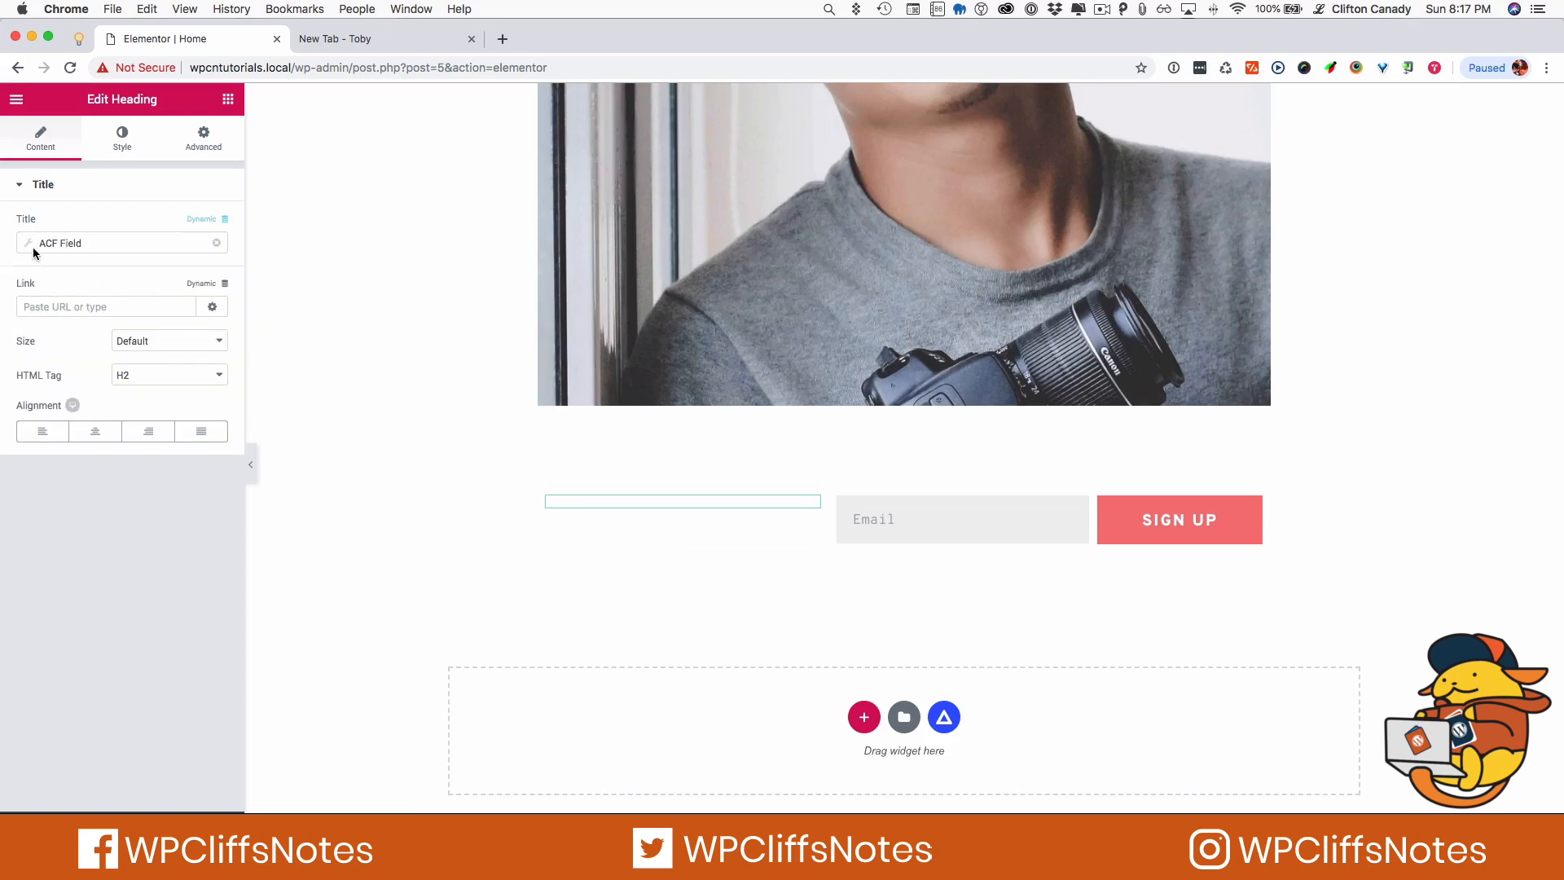
left_click(27, 248)
left_click(143, 317)
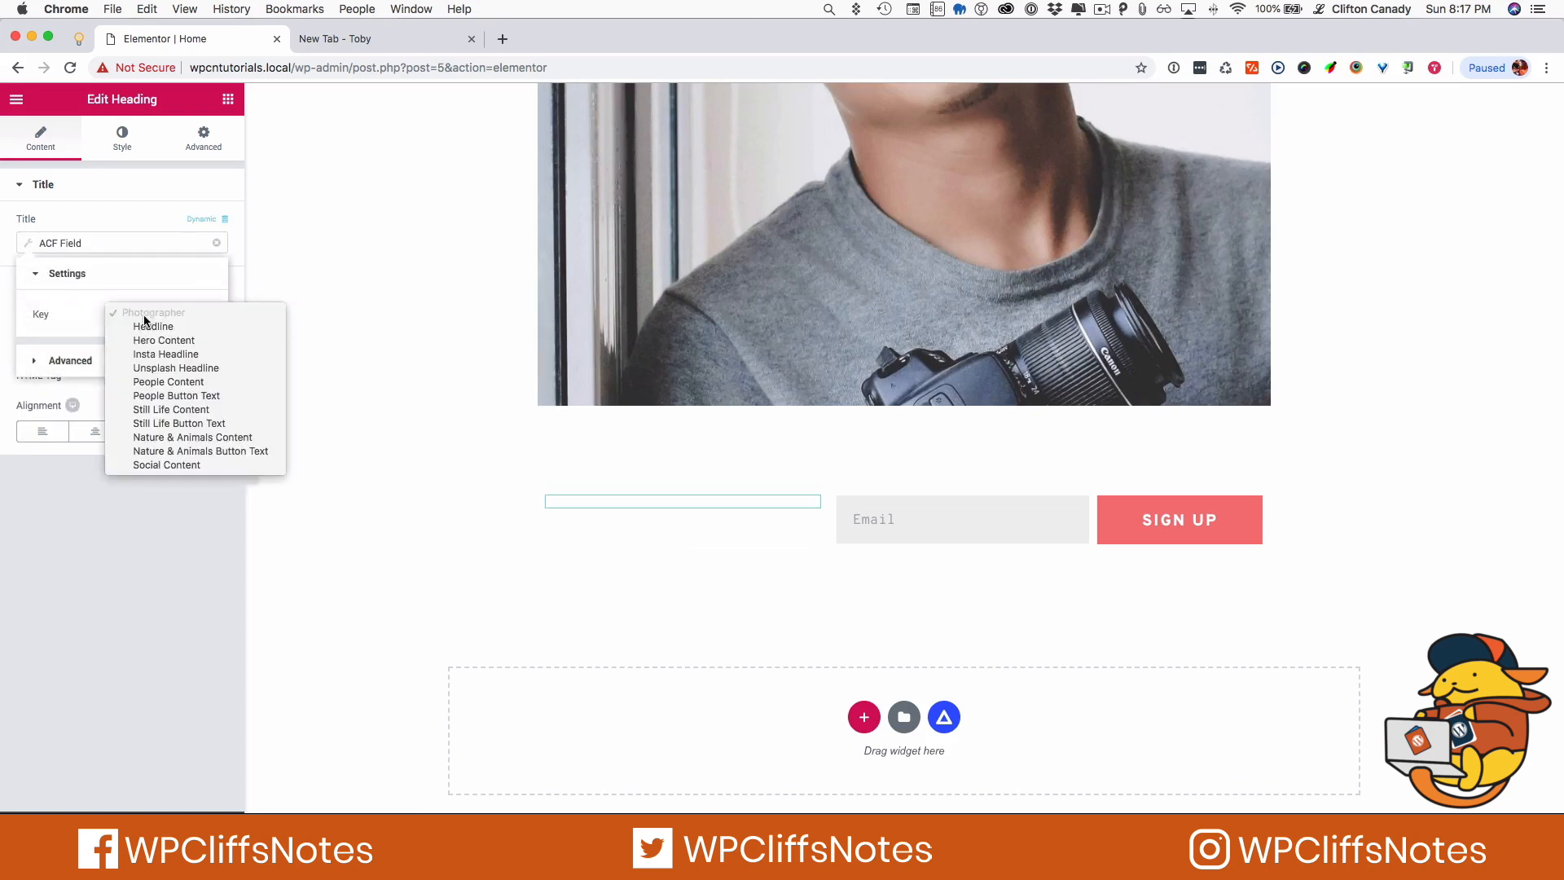
left_click(154, 465)
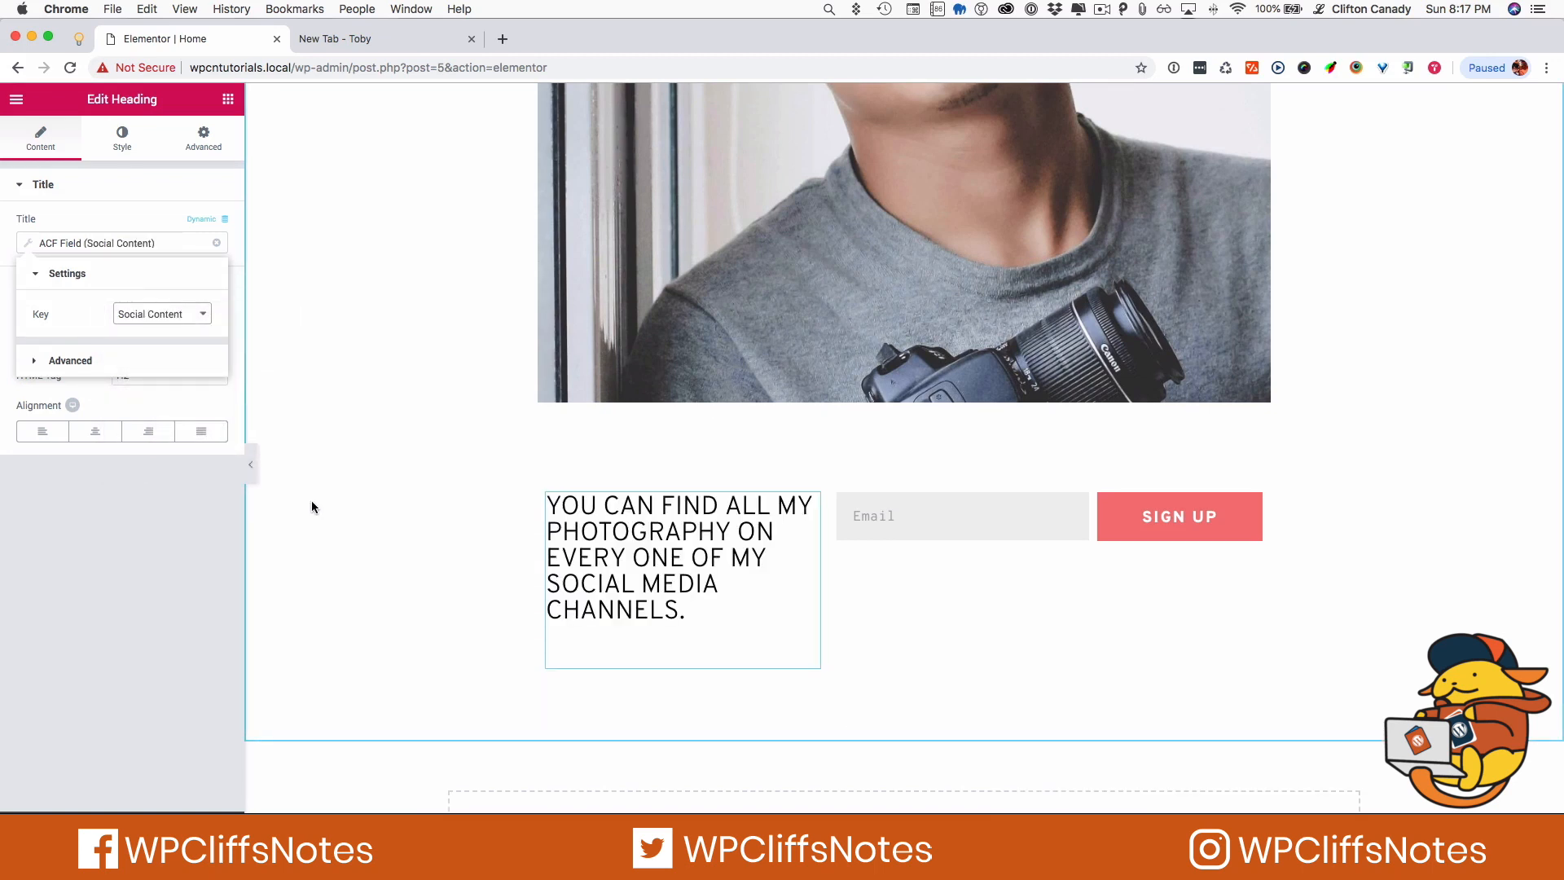
left_click(126, 515)
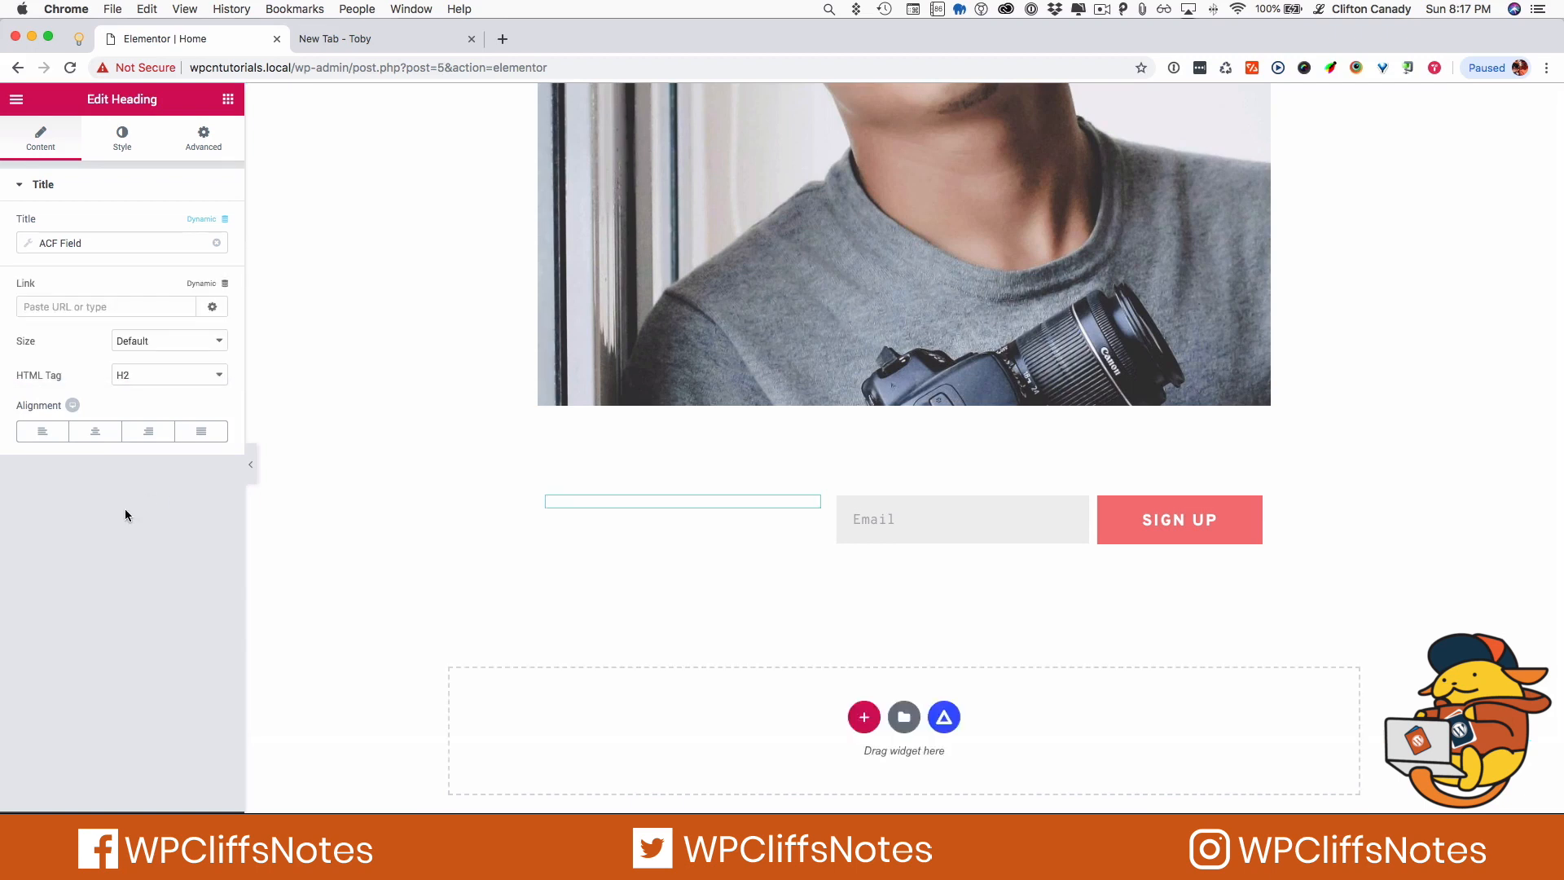
left_click(213, 243)
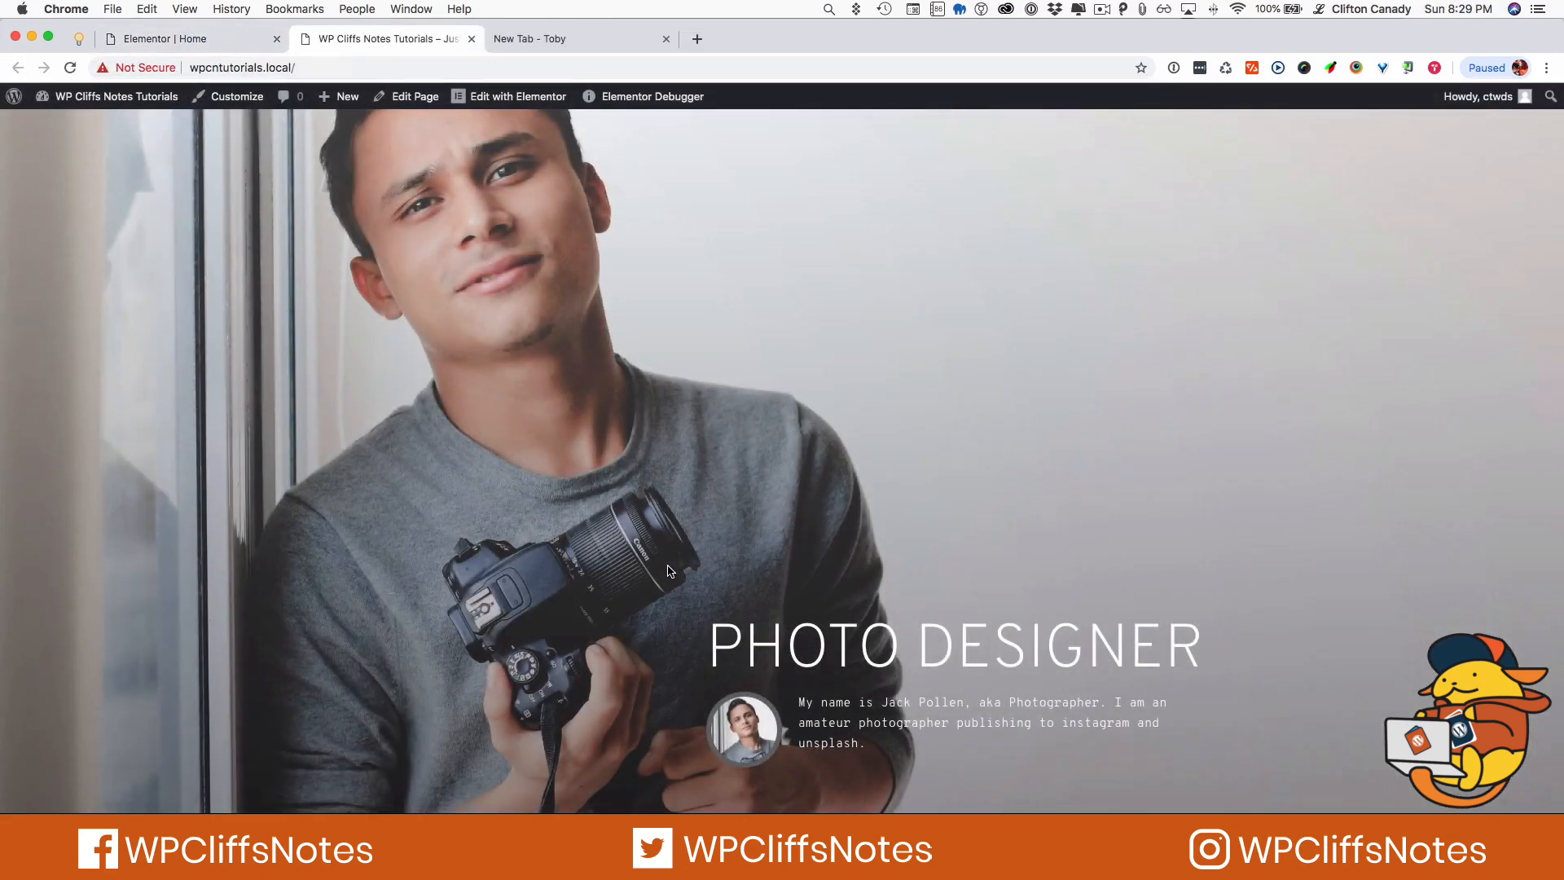
Examine the dynamic texts, images, buttons and social links on the live home page, from the hero section to the photographer image
scroll(668, 570, "down", 3)
left_click_drag(708, 522, 1205, 541)
left_click_drag(902, 657, 799, 570)
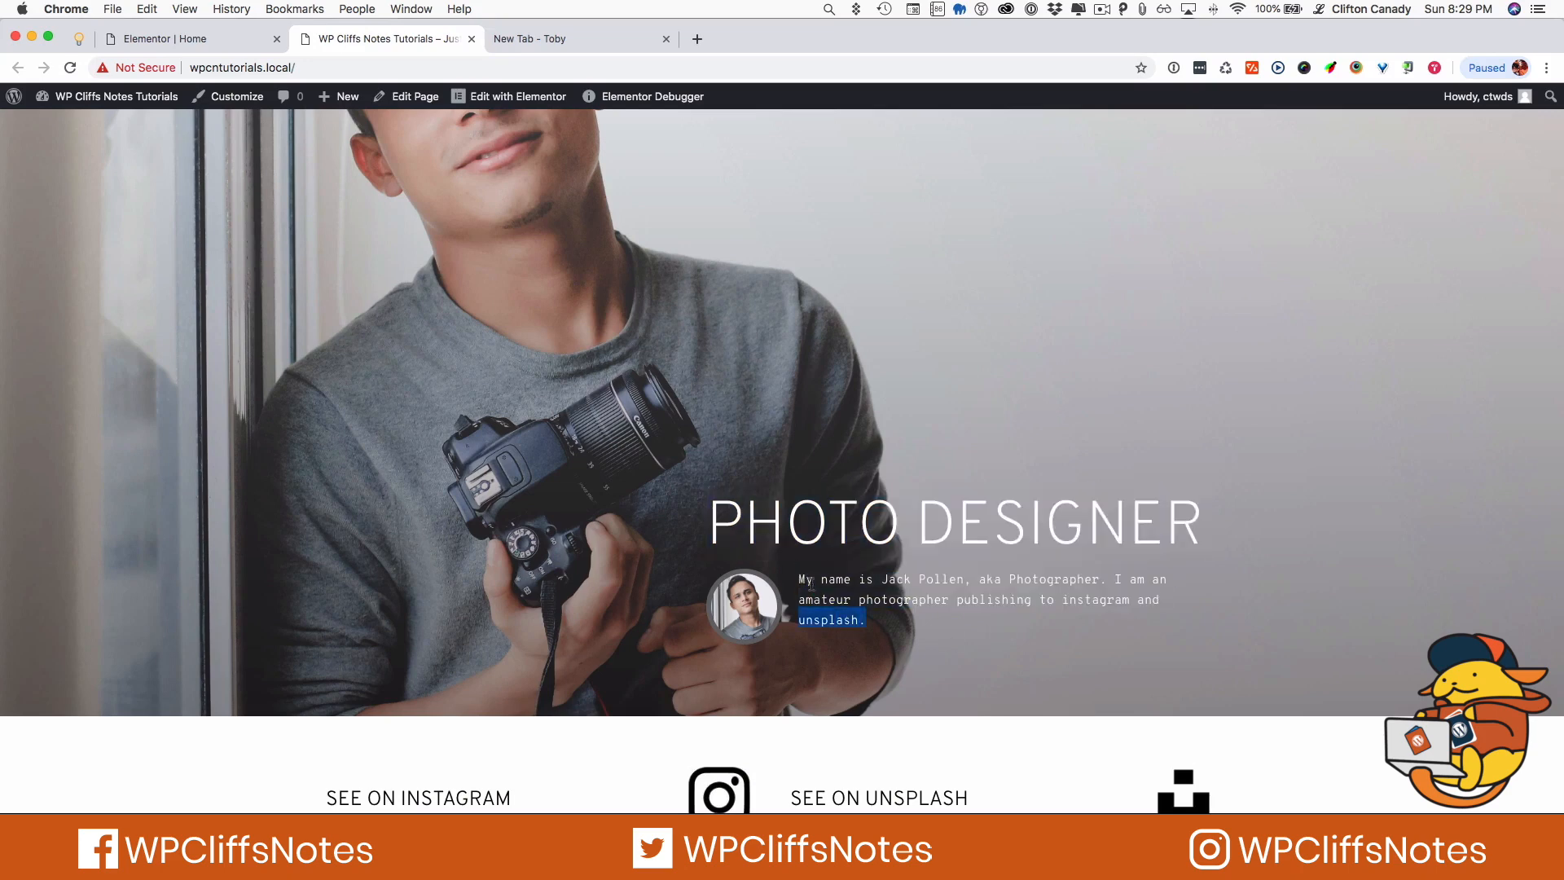
scroll(690, 694, "down", 8)
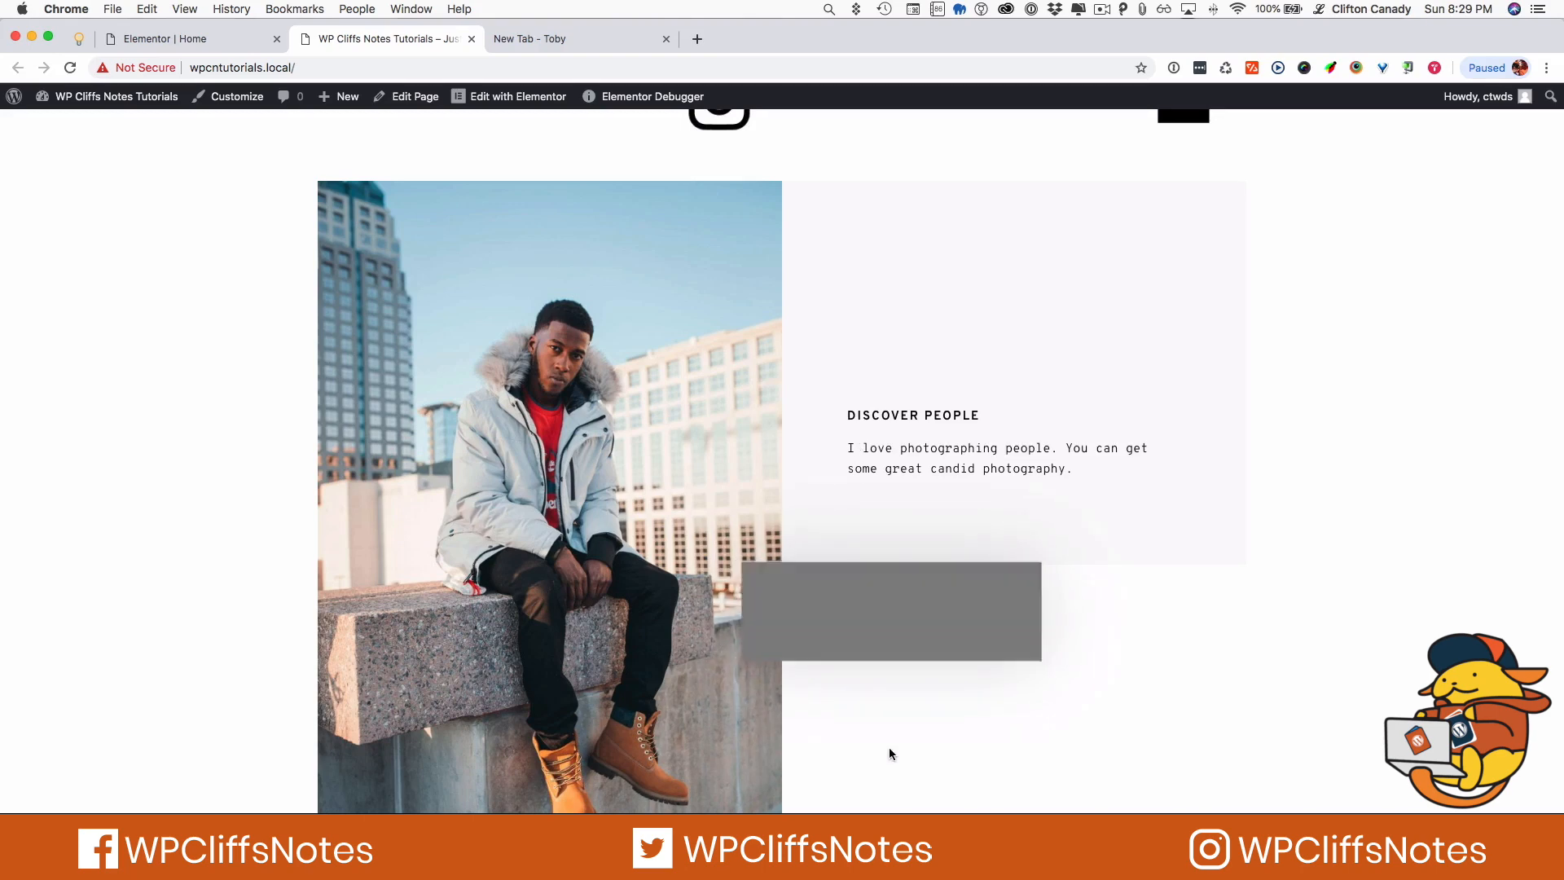
scroll(890, 748, "down", 6)
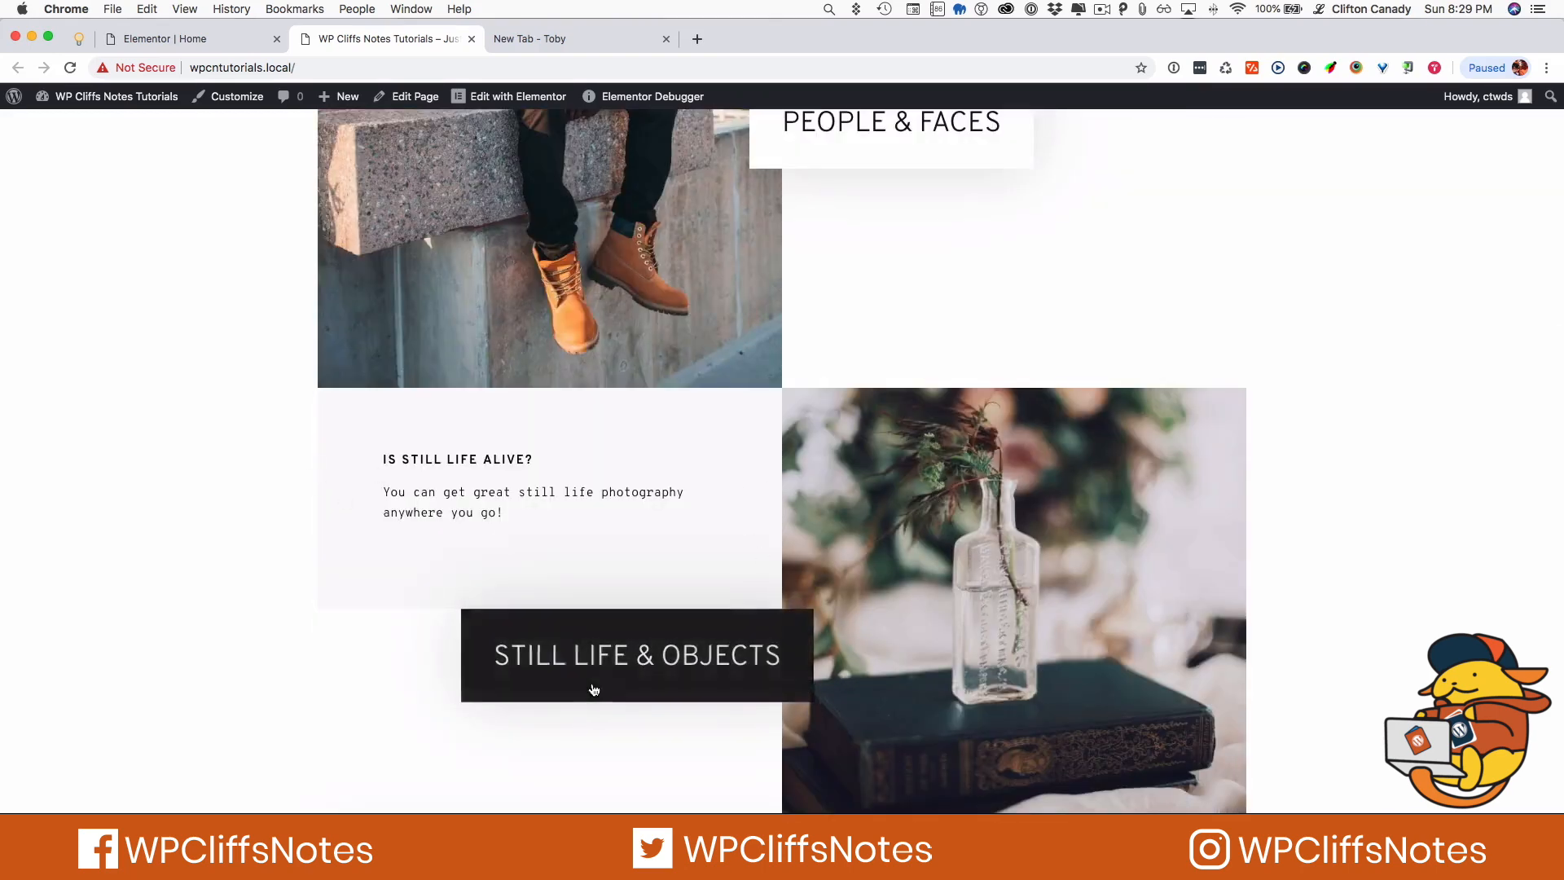
scroll(594, 689, "down", 8)
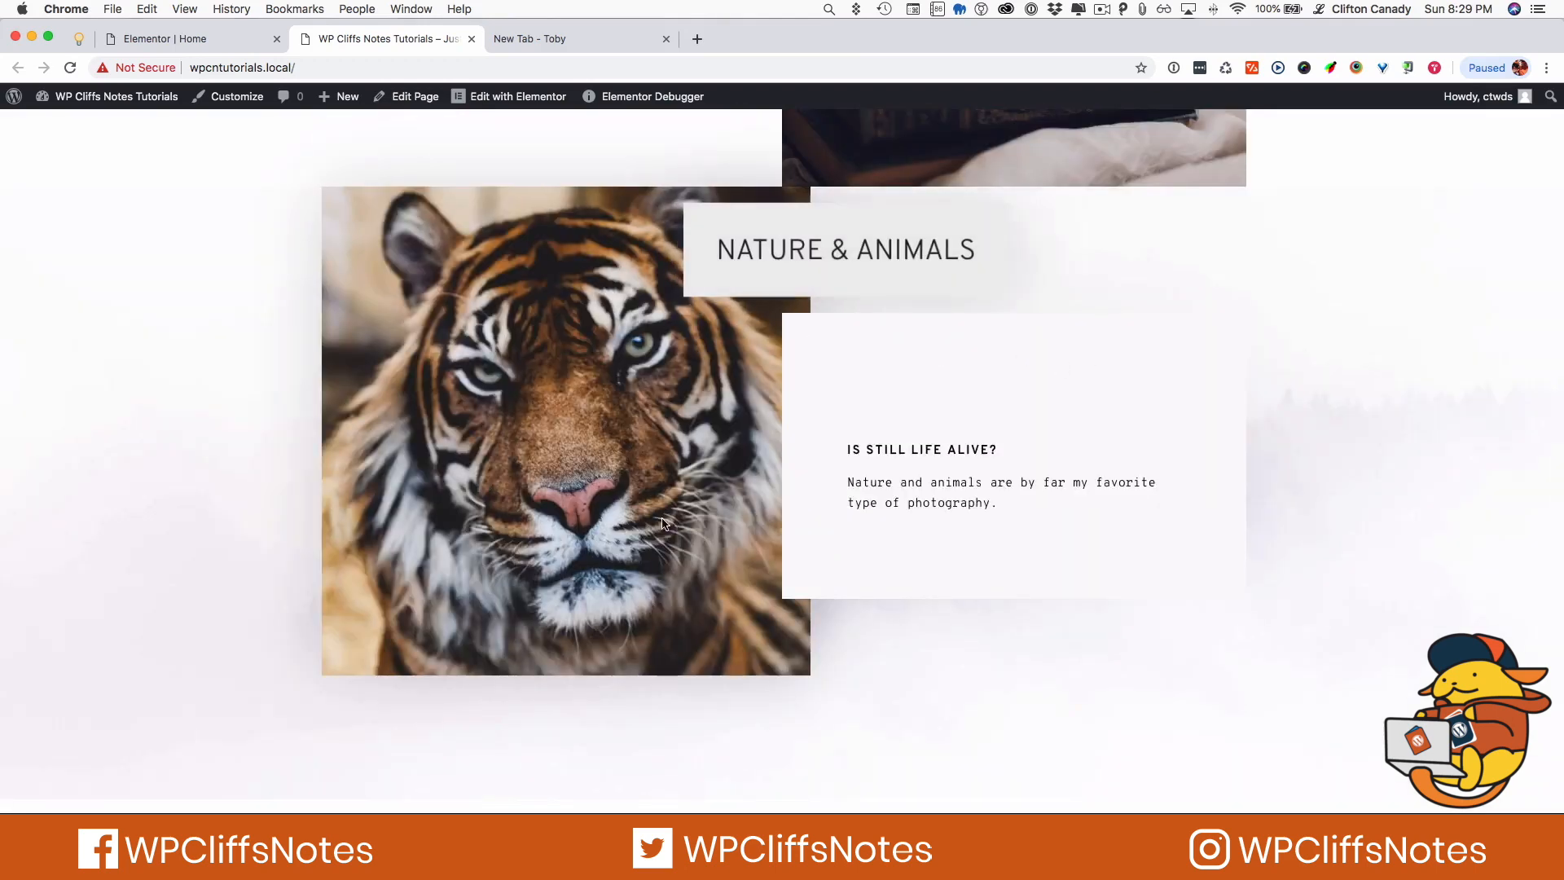
scroll(587, 572, "up", 1)
scroll(587, 572, "down", 8)
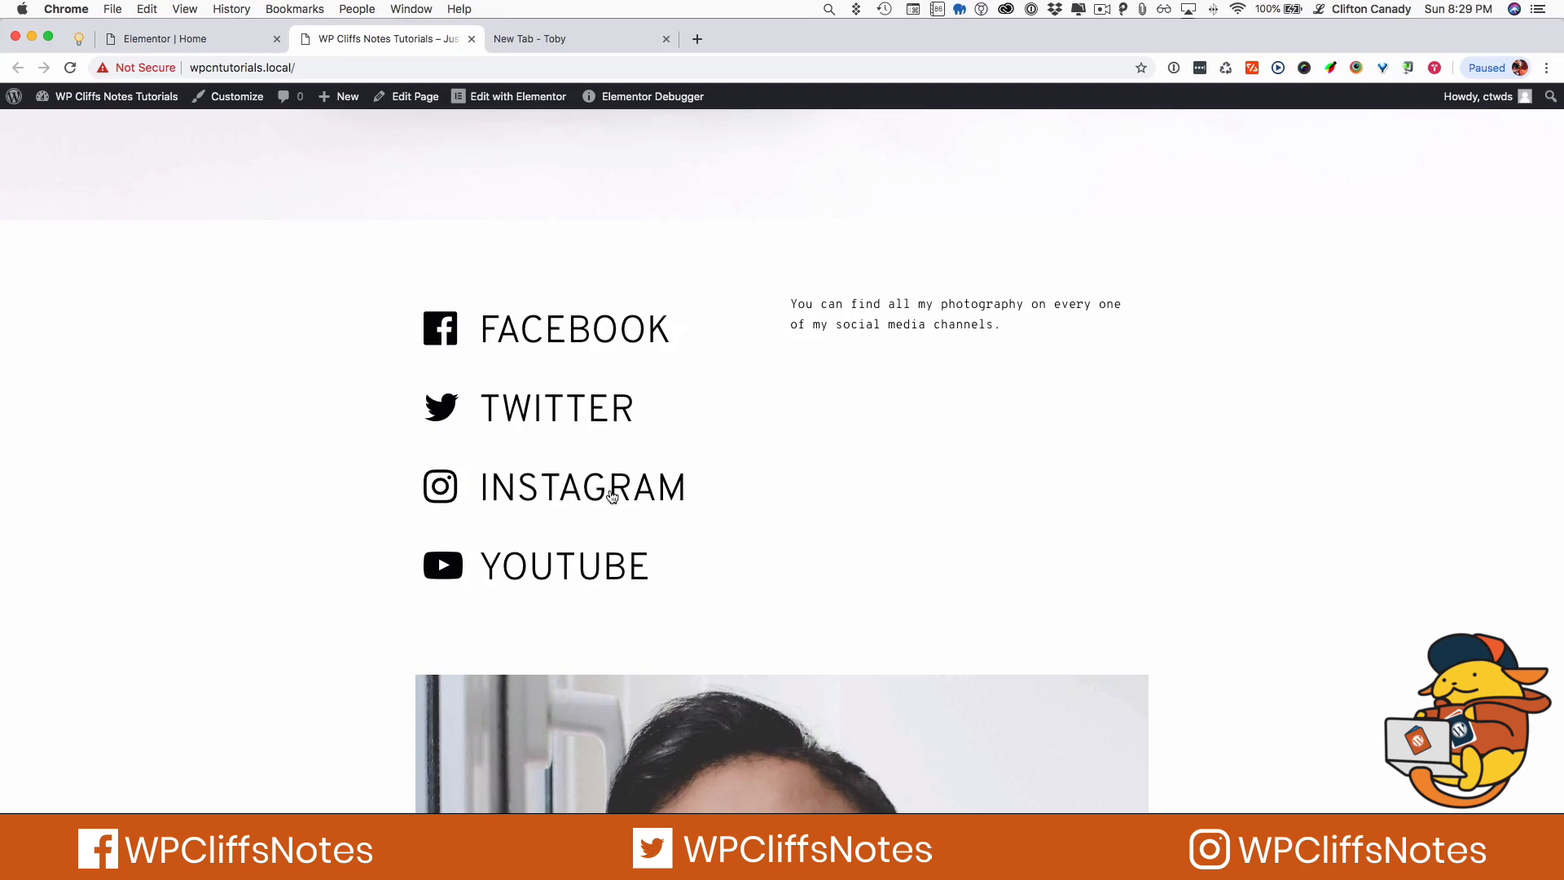
scroll(802, 510, "down", 3)
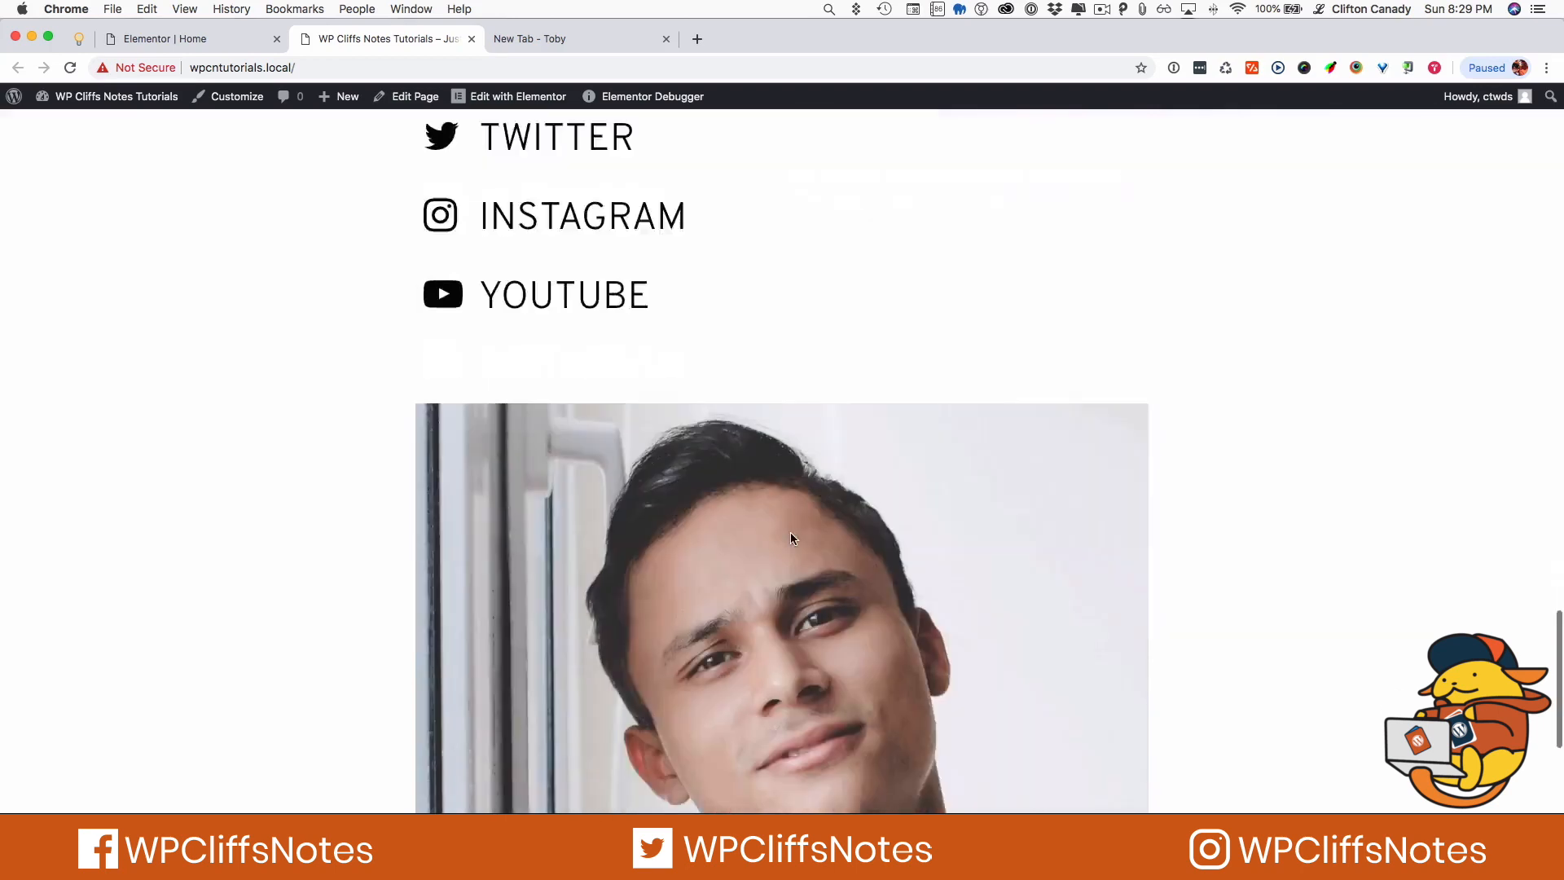
scroll(791, 538, "down", 4)
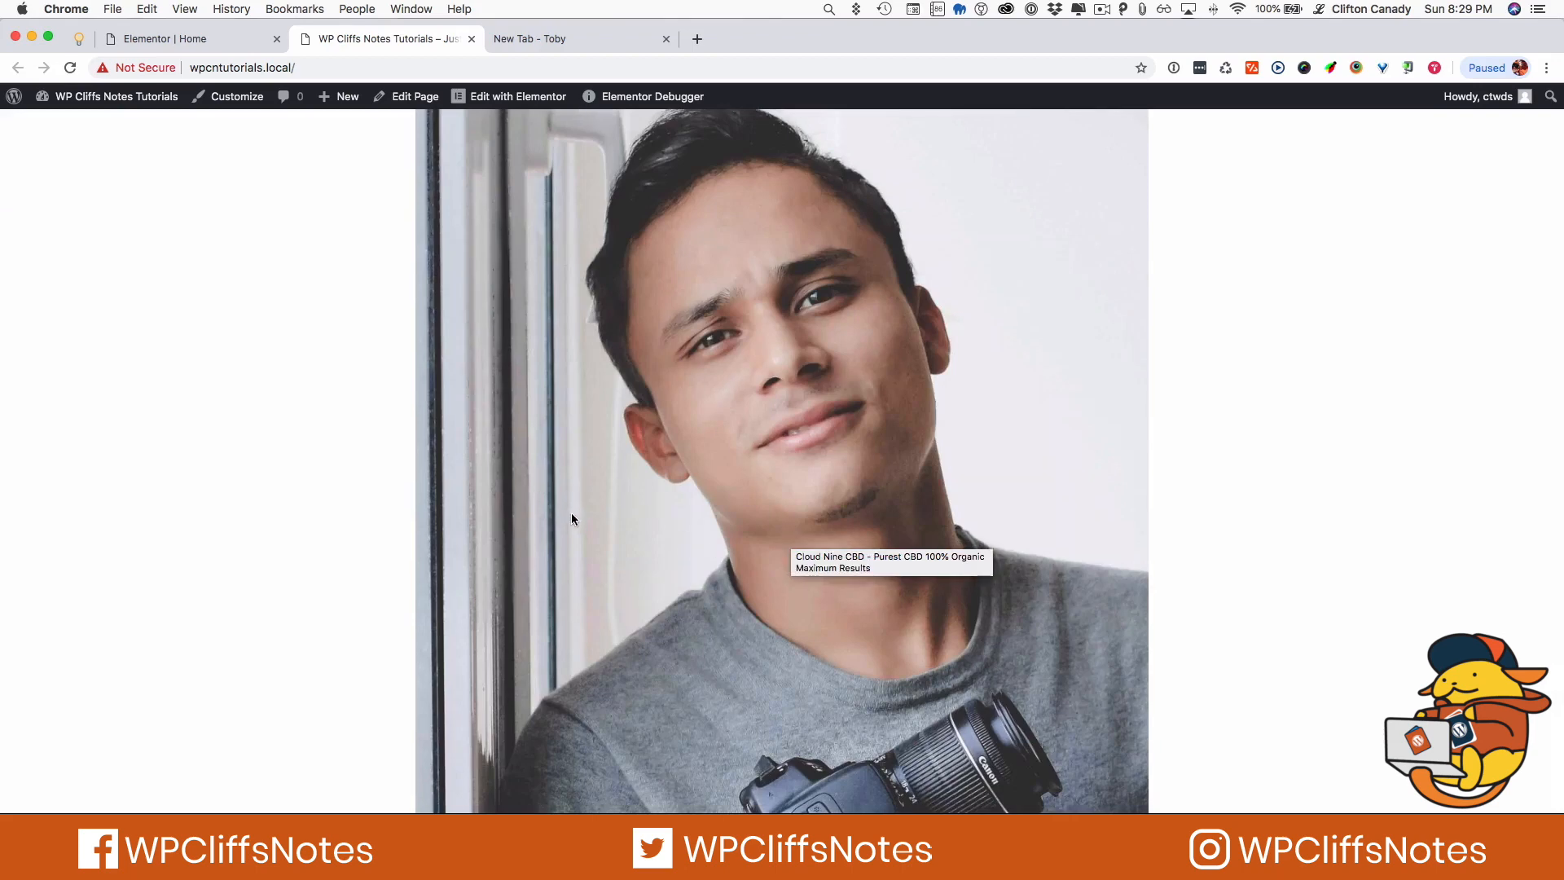
scroll(571, 515, "down", 2)
scroll(310, 407, "up", 5)
scroll(299, 376, "up", 15)
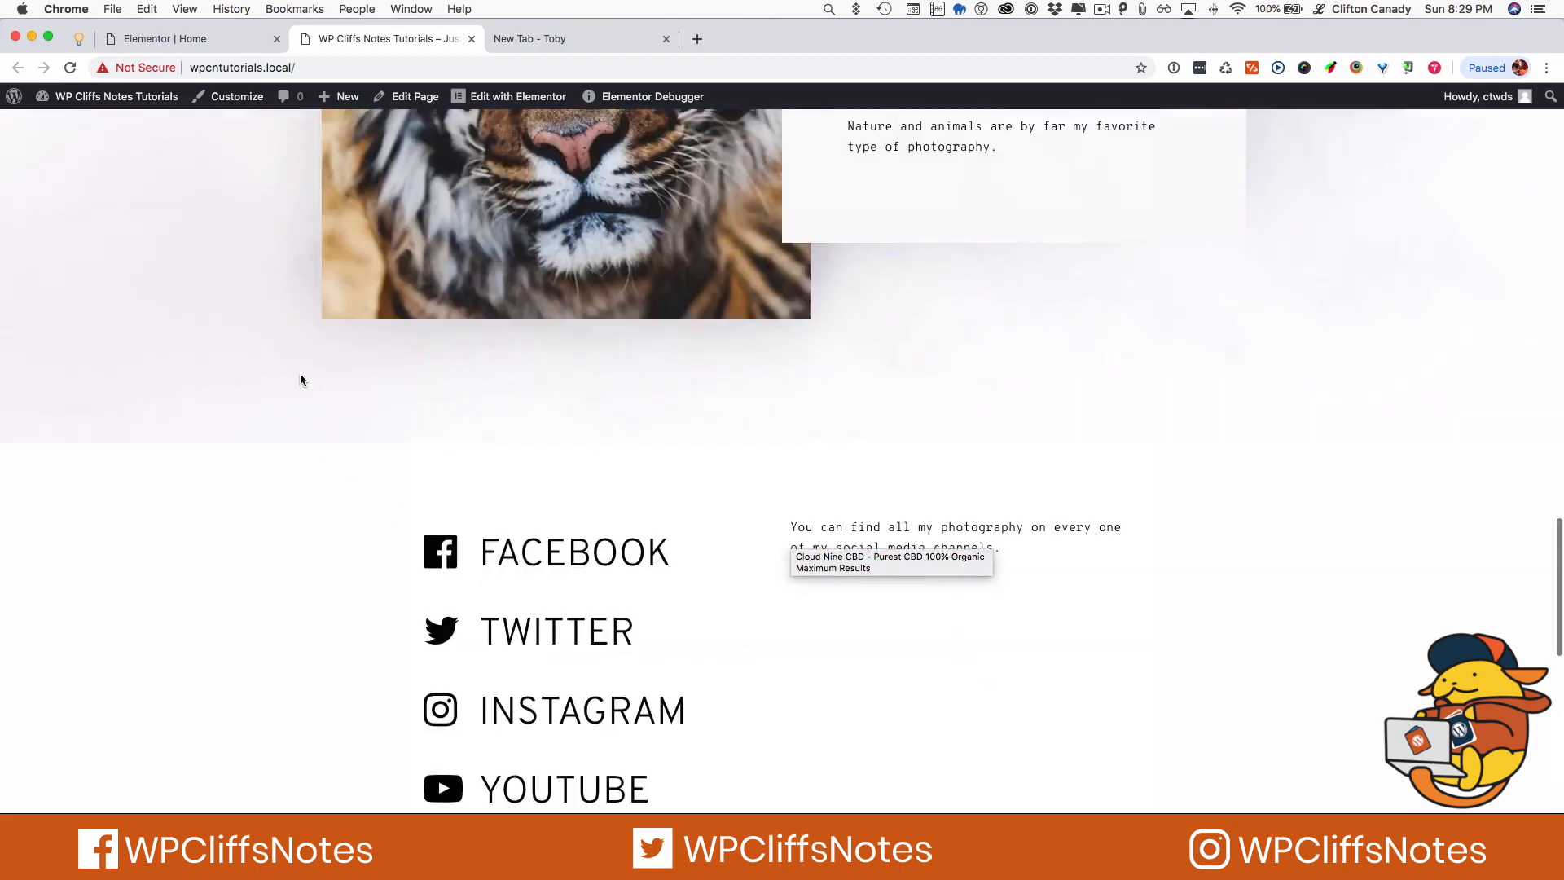